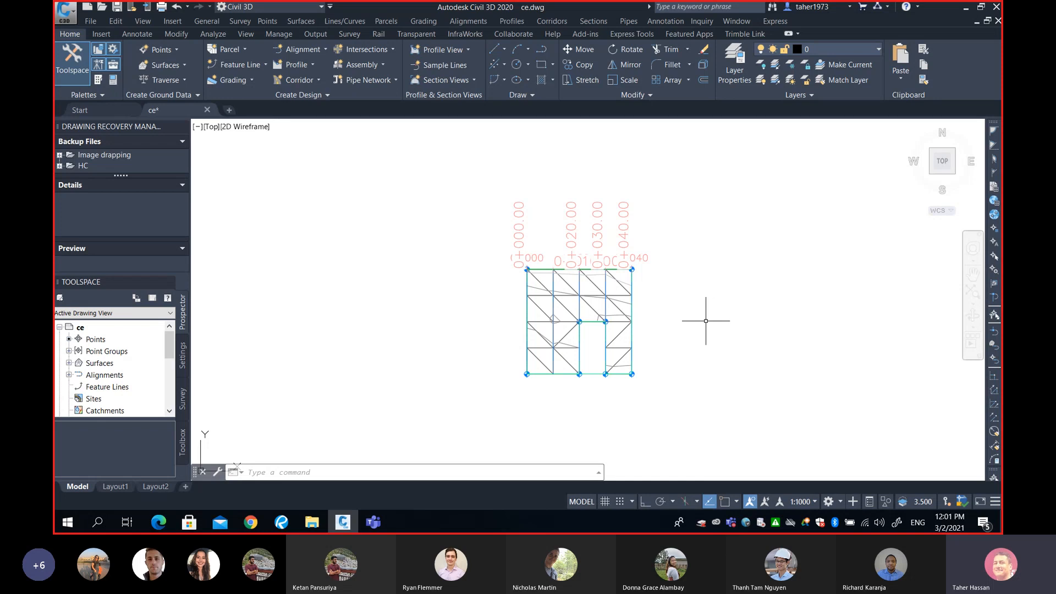
Select the Cut-Fill volume surface and open its Volumes Dashboard
{"action": "left_click", "coordinate": [562, 292]}
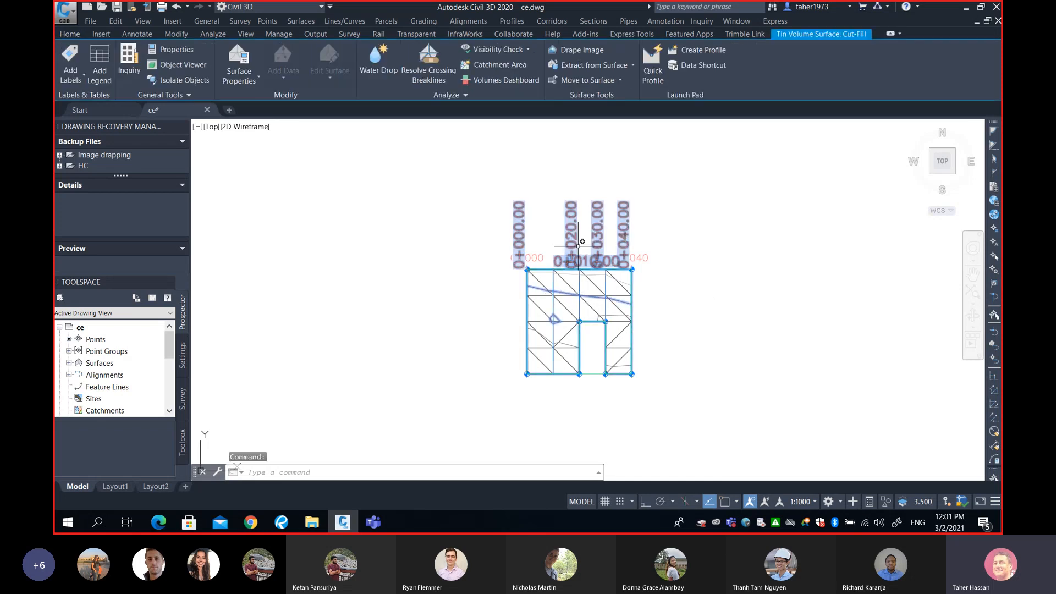
{"action": "left_click", "coordinate": [477, 81]}
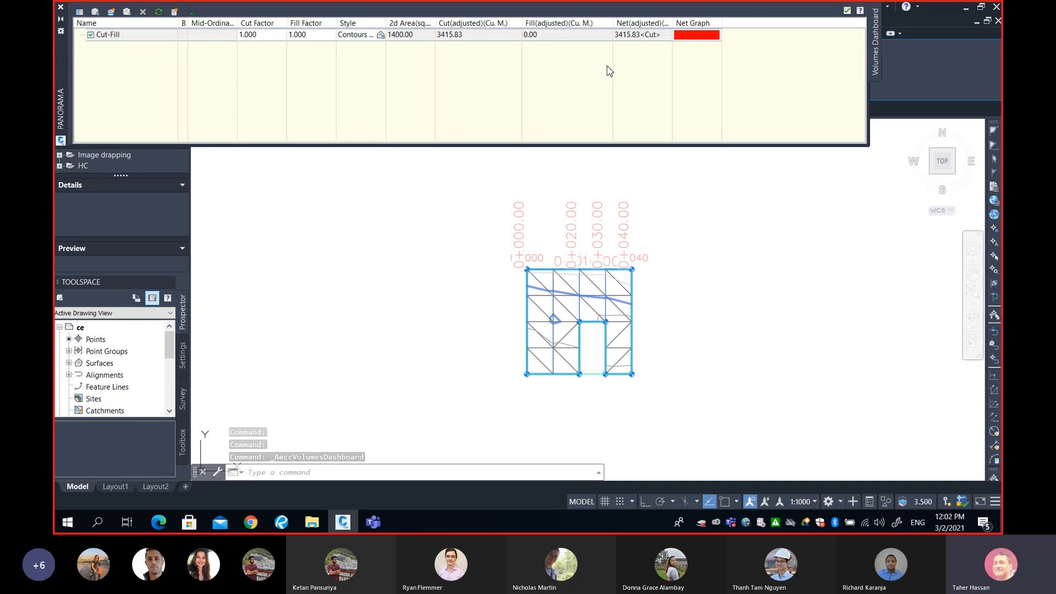
Compare the dashboard's cut volume with the hand calculation in the SURV325 Earthworks PDF, then close the Panorama
{"action": "left_click", "coordinate": [281, 522]}
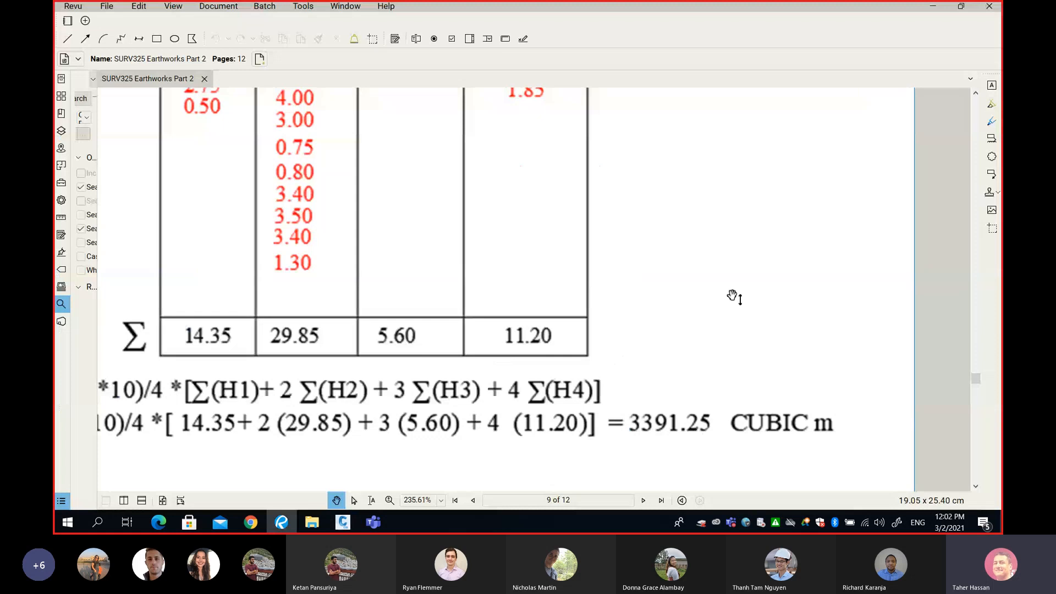
{"action": "left_click", "coordinate": [935, 8]}
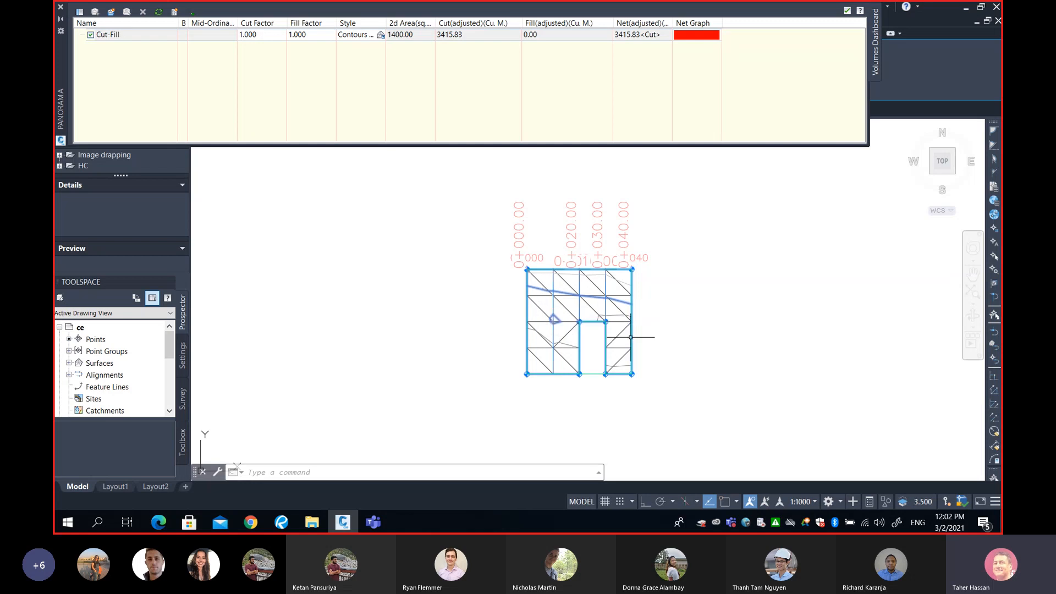
{"action": "middle_click_drag", "start_coordinate": [658, 333], "coordinate": [604, 339]}
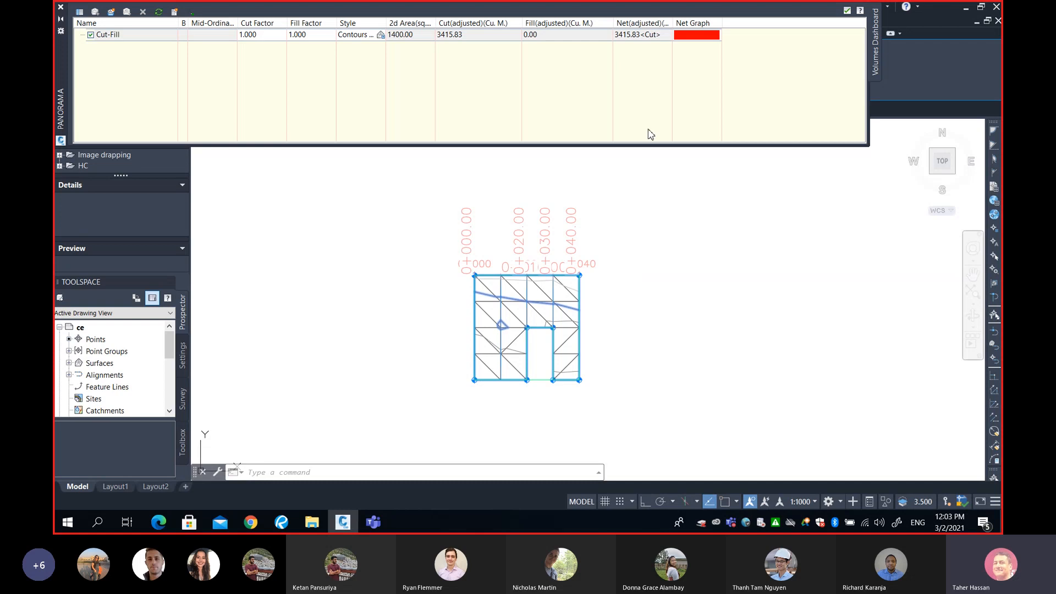
{"action": "left_click", "coordinate": [61, 22]}
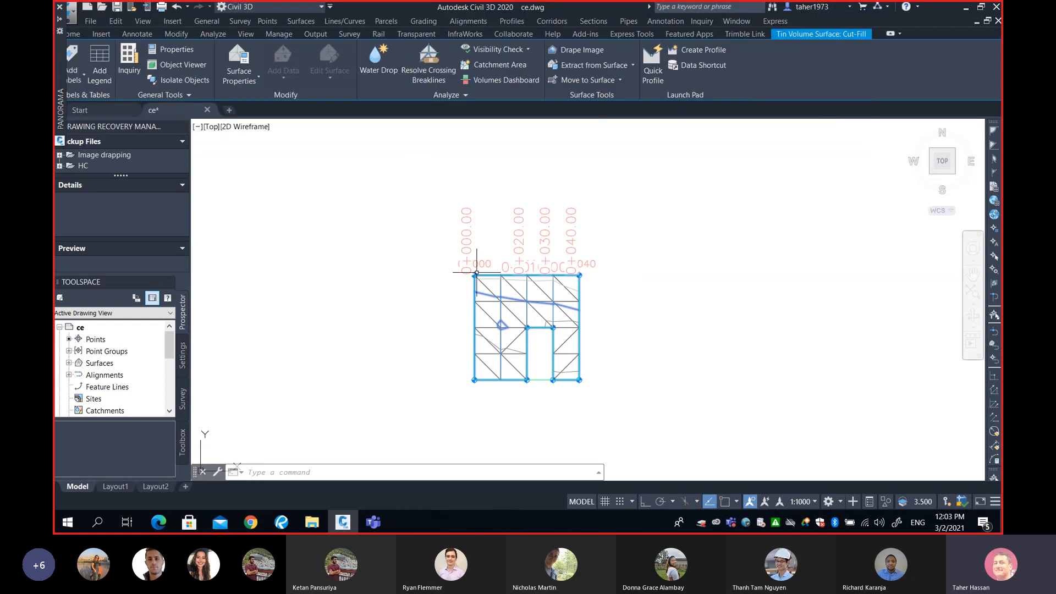
Zoom in to examine the sample line grid over the volume surface, then clear the selection
{"action": "scroll", "coordinate": [506, 271], "scroll_direction": "up", "scroll_amount": 3}
{"action": "scroll", "coordinate": [506, 271], "scroll_direction": "up", "scroll_amount": 2}
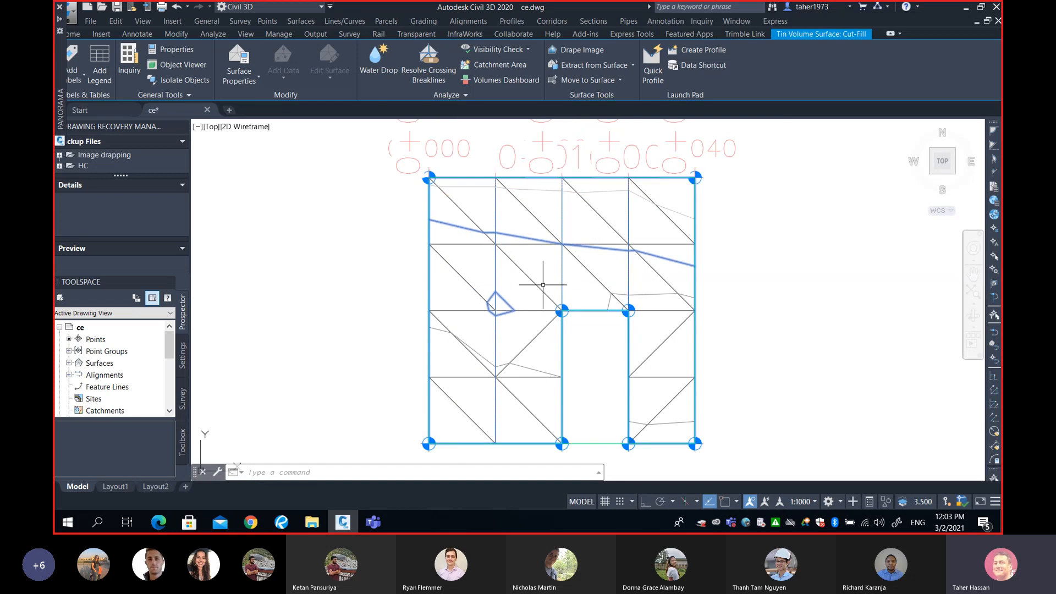
{"action": "mouse_move", "coordinate": [543, 285]}
{"action": "mouse_move", "coordinate": [594, 394]}
{"action": "middle_click_drag", "start_coordinate": [596, 373], "coordinate": [552, 368]}
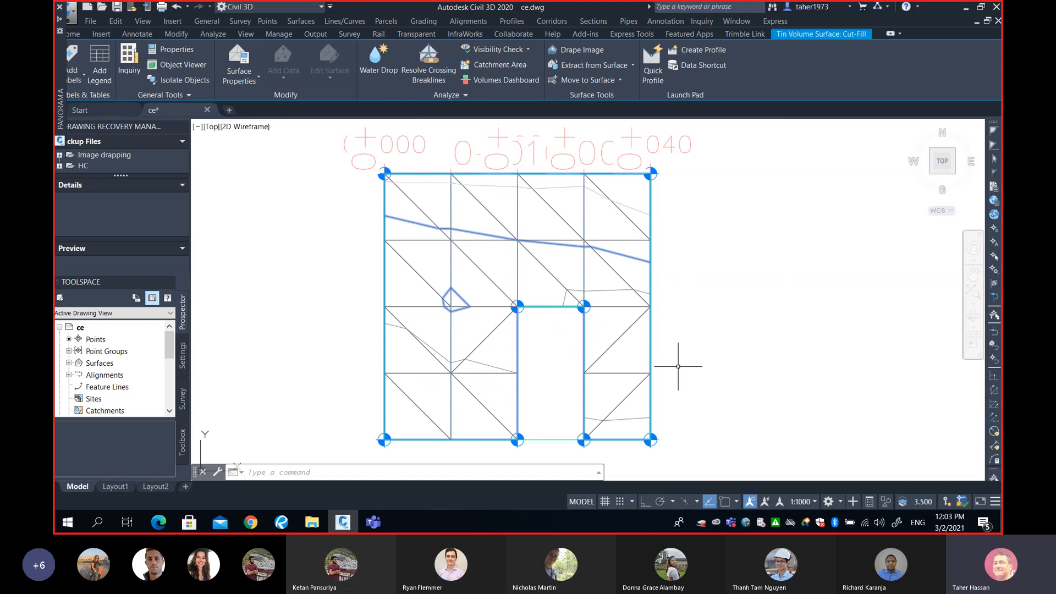
{"action": "scroll", "coordinate": [678, 366], "scroll_direction": "down", "scroll_amount": 1}
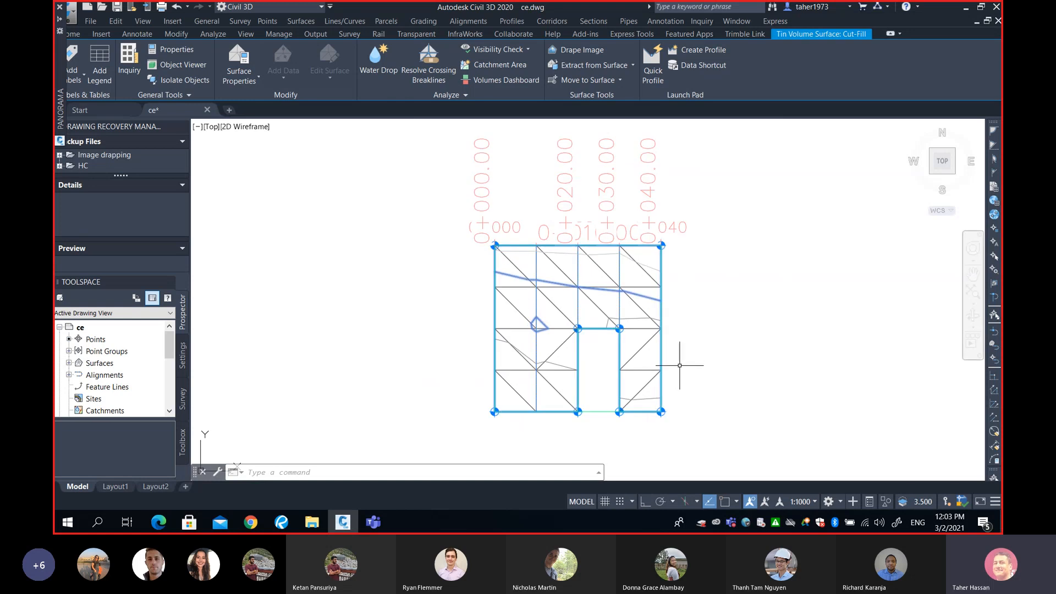
{"action": "key", "text": "Escape"}
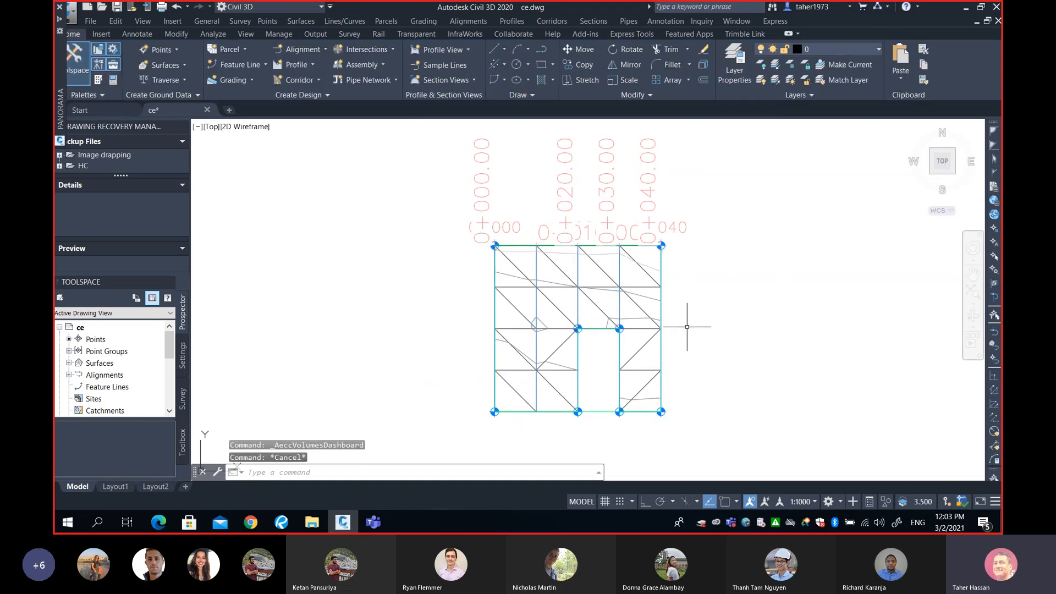
Examine the existing, design and cut-fill elevations at points along the top edge of the grid
{"action": "scroll", "coordinate": [687, 327], "scroll_direction": "up", "scroll_amount": 1}
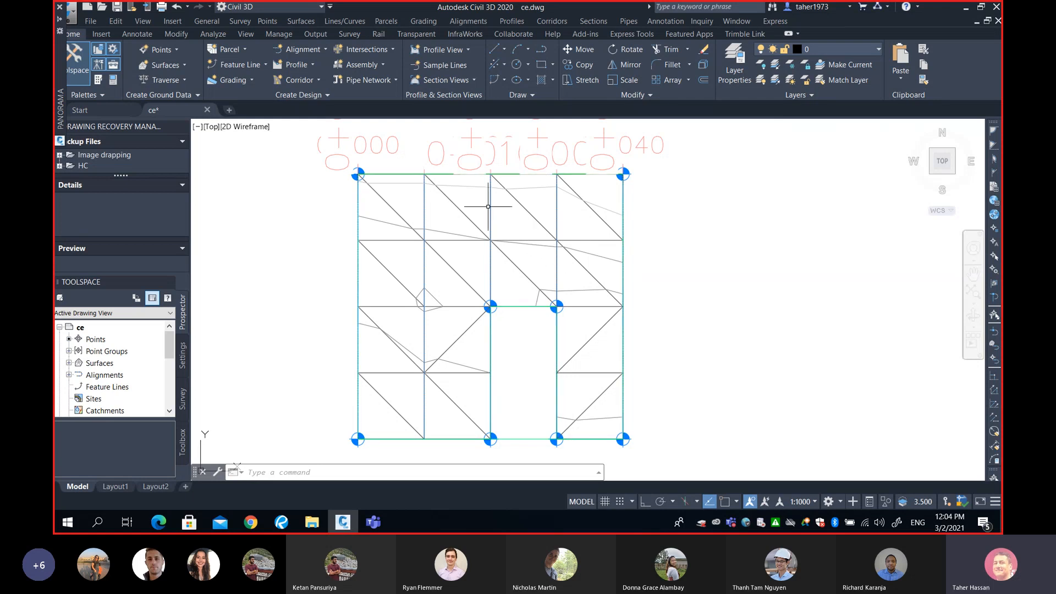
{"action": "middle_click_drag", "start_coordinate": [465, 194], "coordinate": [463, 249]}
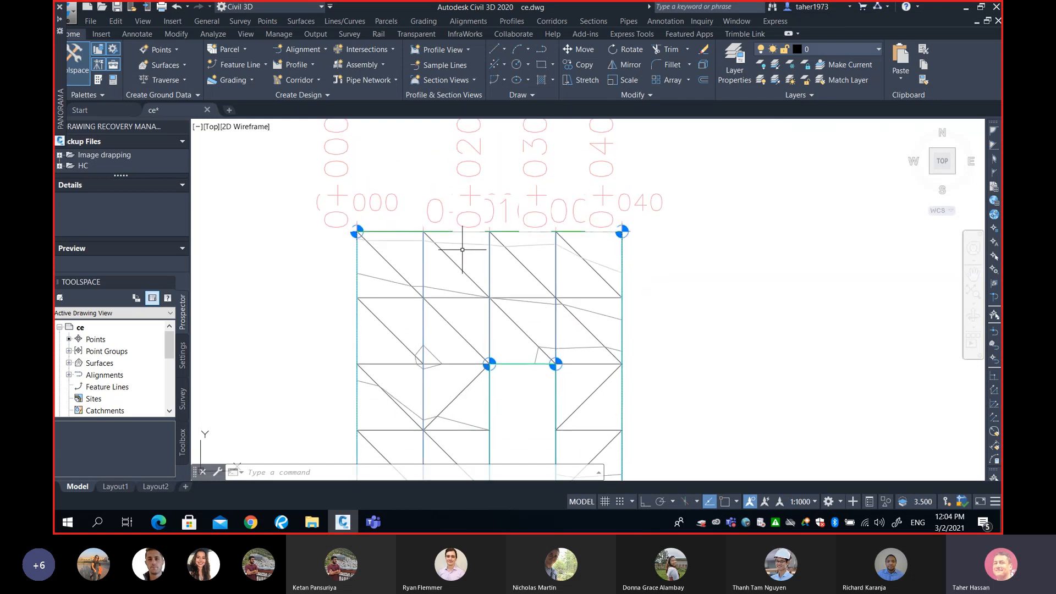
{"action": "mouse_move", "coordinate": [473, 250]}
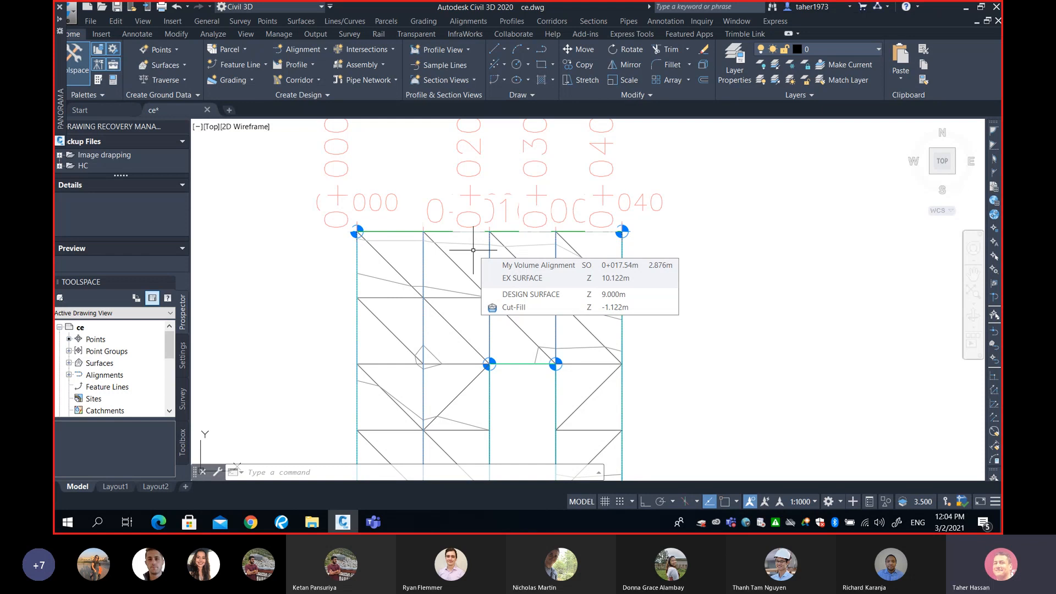
{"action": "middle_click_drag", "start_coordinate": [494, 253], "coordinate": [520, 216]}
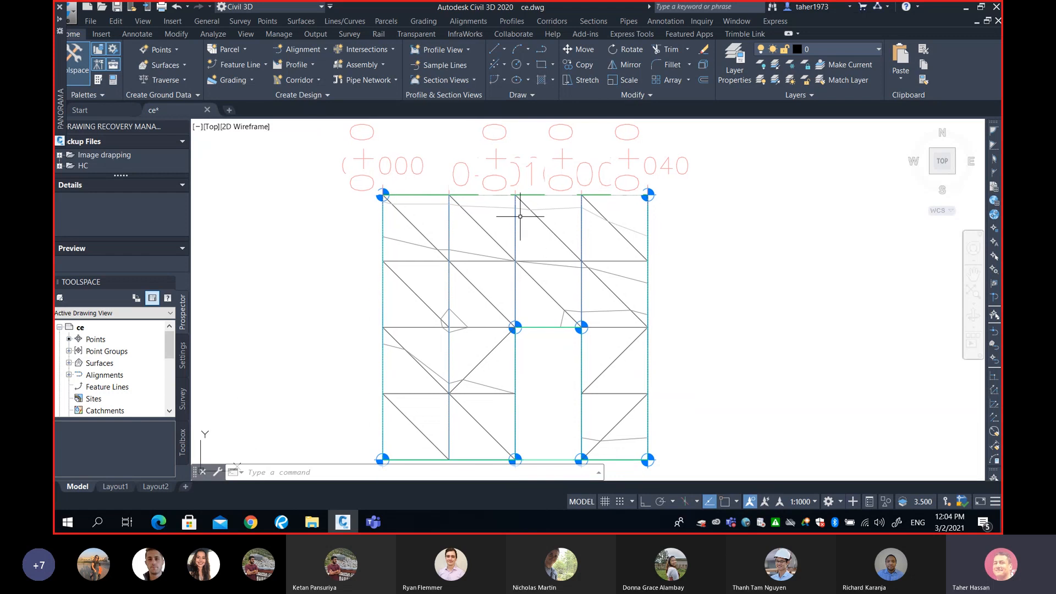
{"action": "left_click", "coordinate": [377, 191]}
{"action": "left_click", "coordinate": [635, 188]}
{"action": "middle_click_drag", "start_coordinate": [467, 237], "coordinate": [467, 211]}
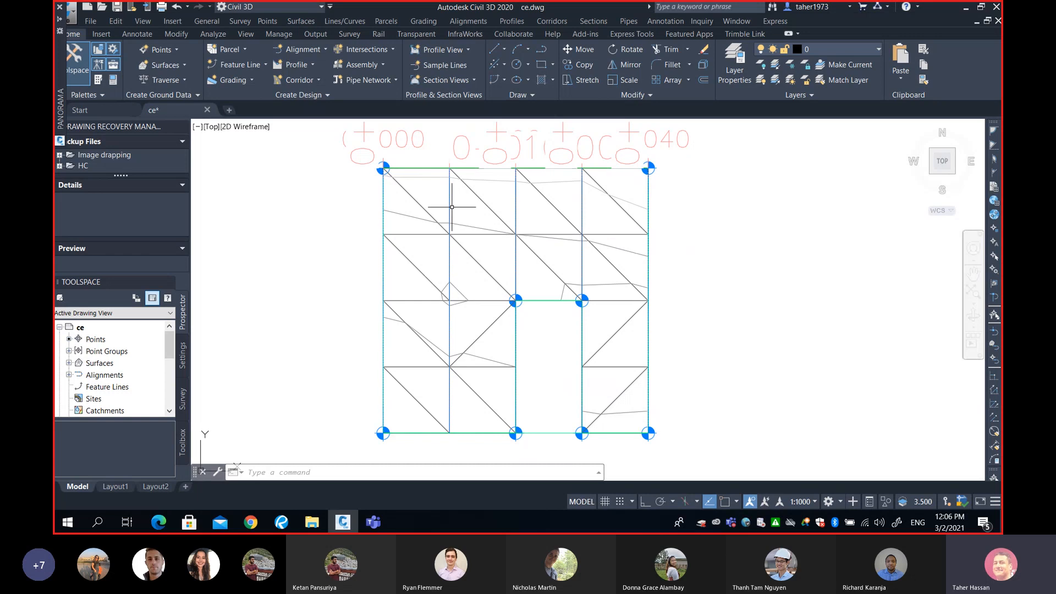
Select the sample lines and stretch the lower end of the 0+010 sample line straight downward with Ortho on
{"action": "left_click", "coordinate": [450, 204]}
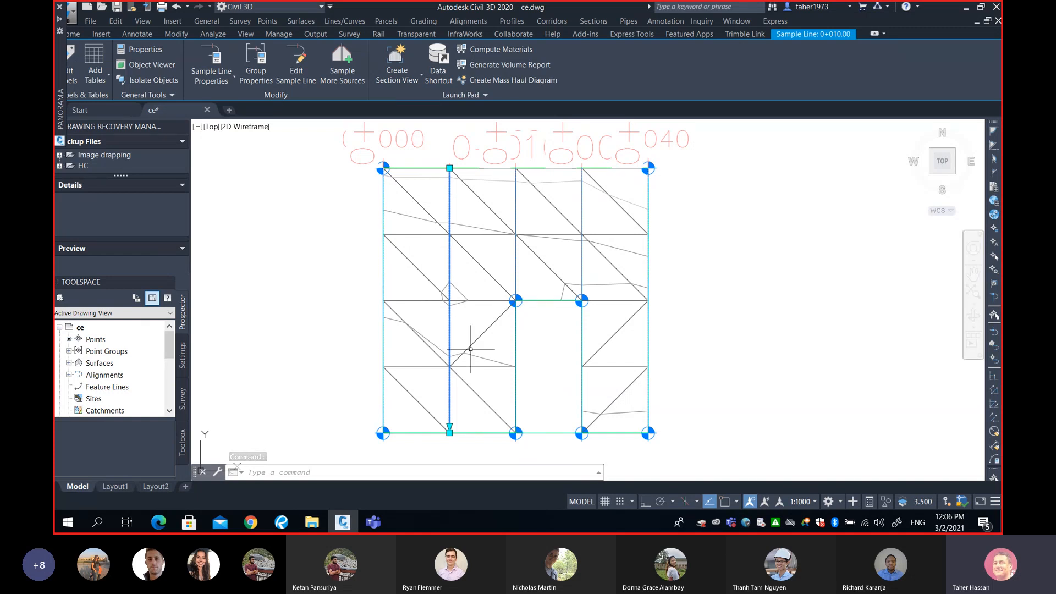
{"action": "mouse_move", "coordinate": [472, 342]}
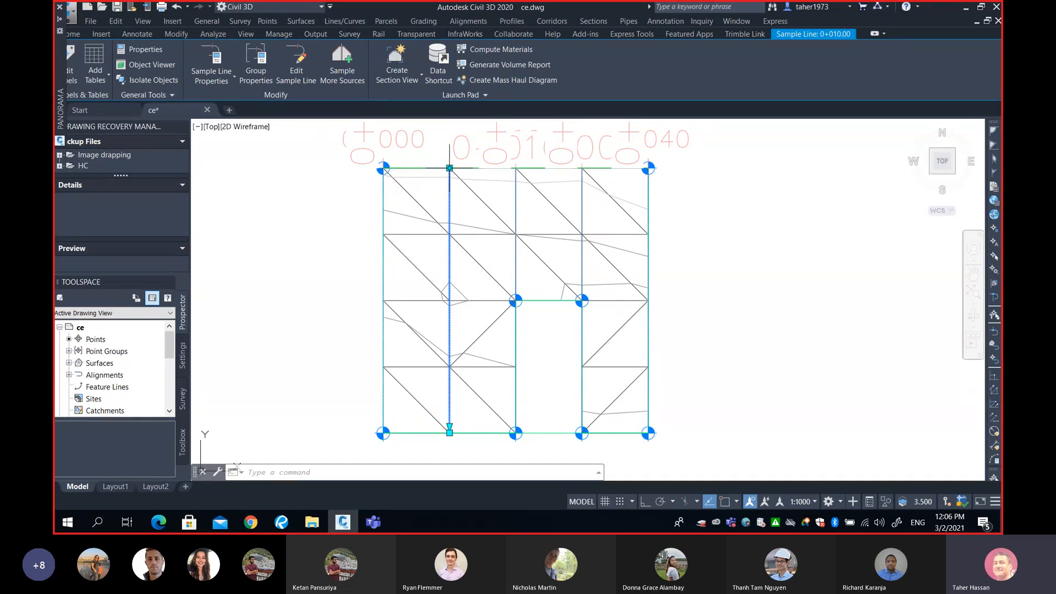
{"action": "middle_click_drag", "start_coordinate": [456, 193], "coordinate": [474, 269]}
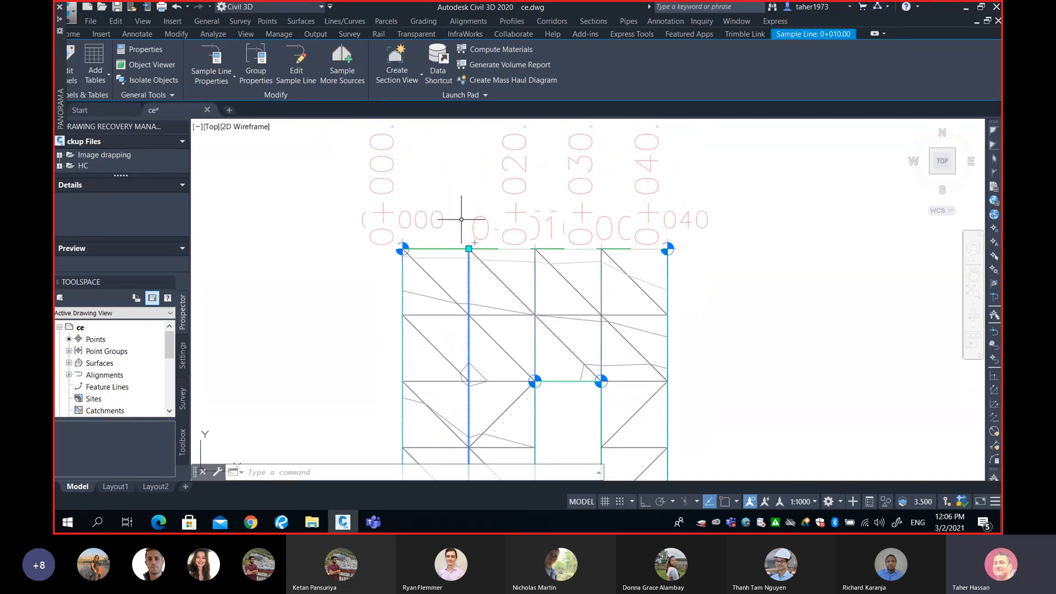
{"action": "scroll", "coordinate": [470, 183], "scroll_direction": "down", "scroll_amount": 3}
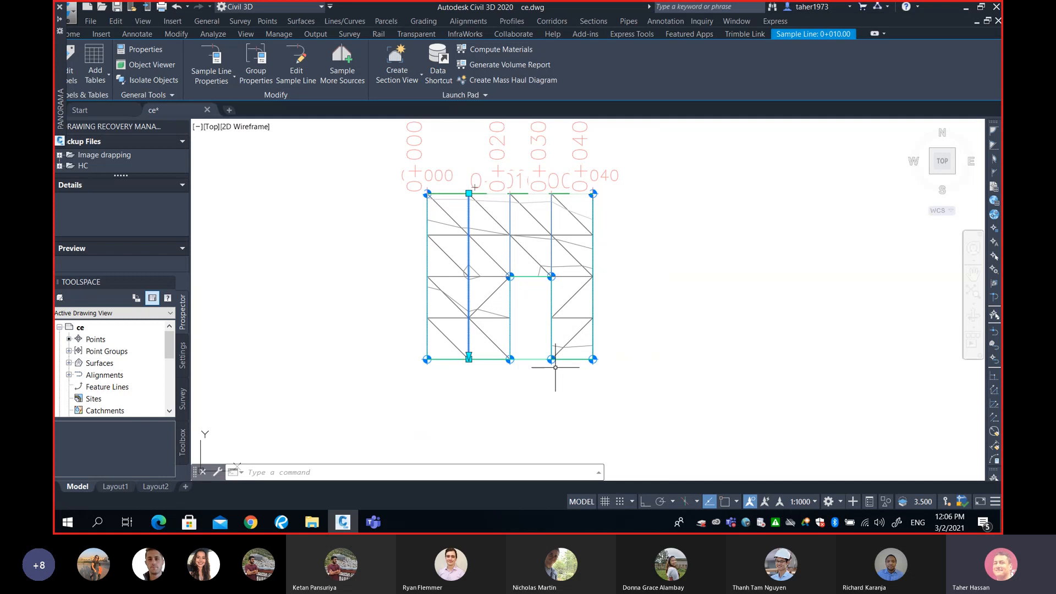
{"action": "middle_click_drag", "start_coordinate": [553, 361], "coordinate": [536, 380]}
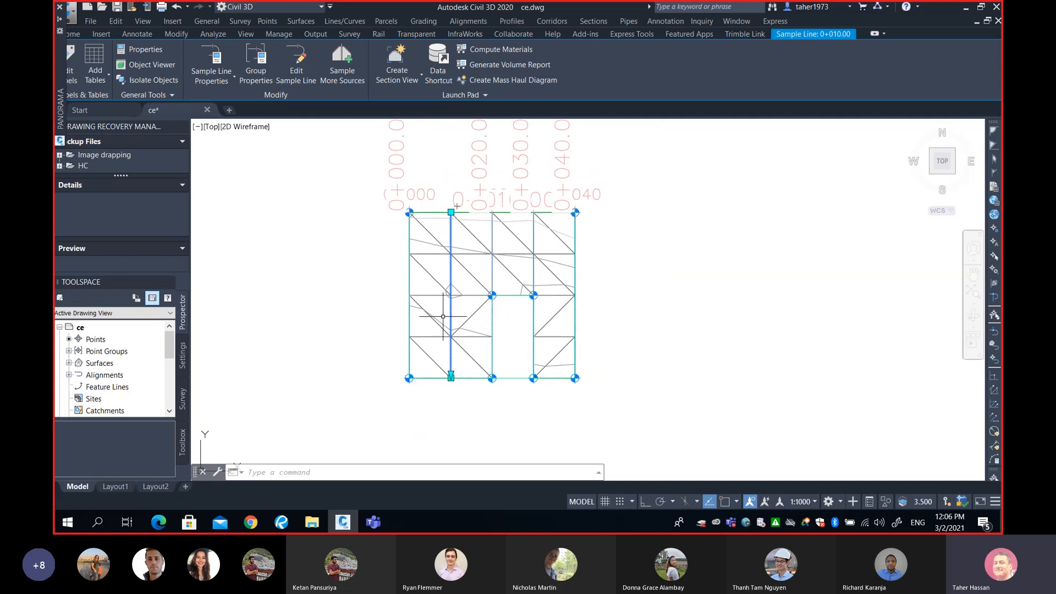
{"action": "left_click", "coordinate": [409, 273]}
{"action": "scroll", "coordinate": [413, 297], "scroll_direction": "up", "scroll_amount": 2}
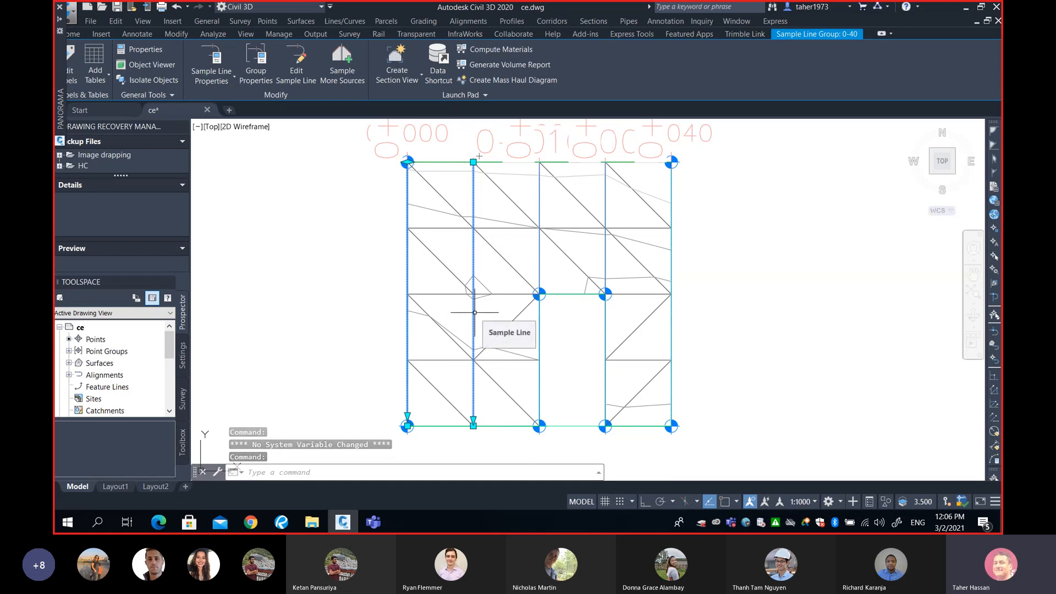
{"action": "left_click", "coordinate": [540, 257]}
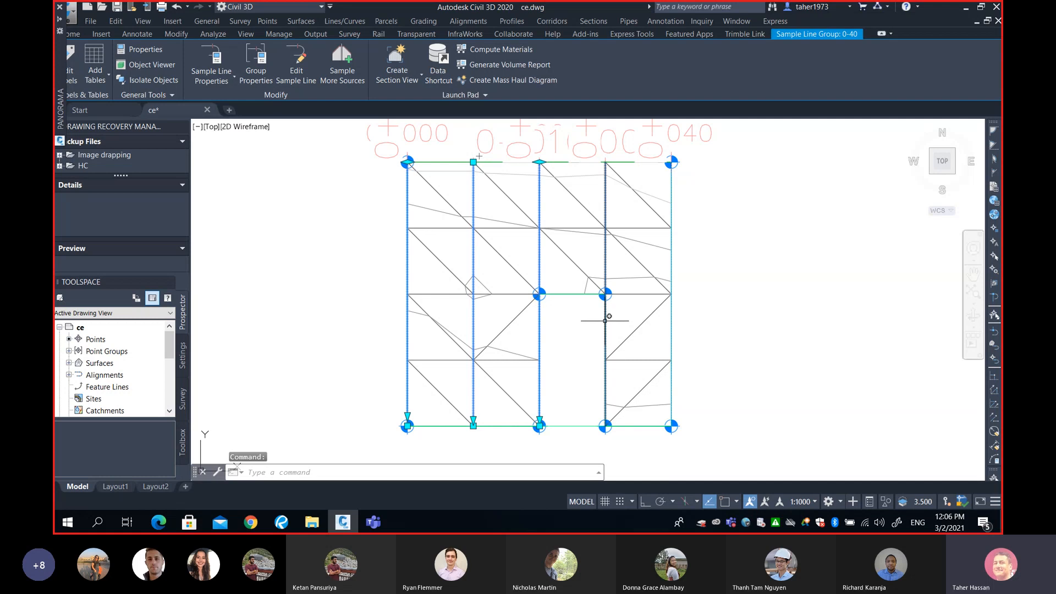
{"action": "left_click", "coordinate": [605, 318]}
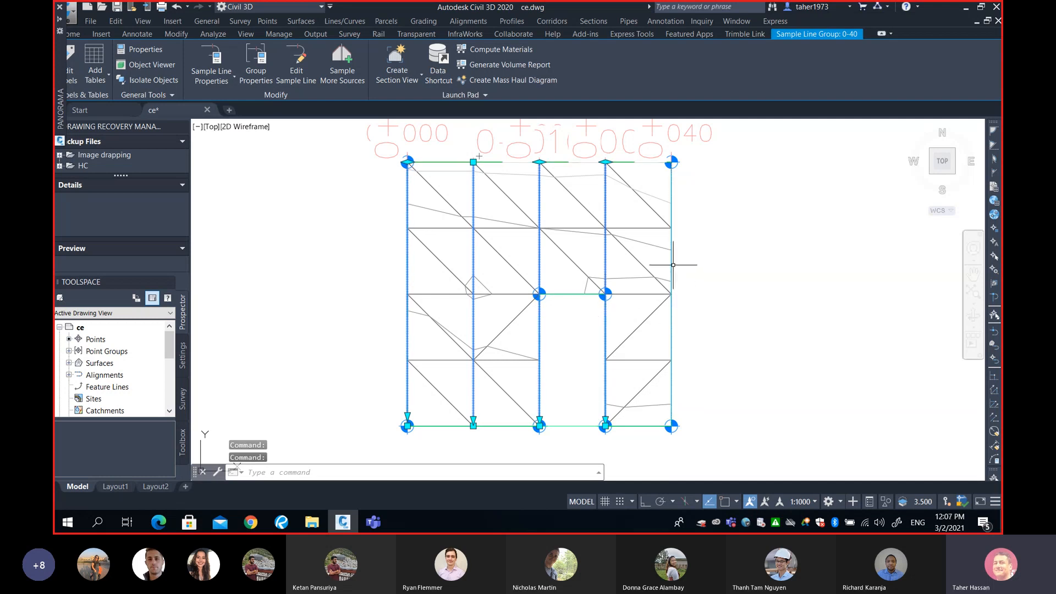
{"action": "left_click", "coordinate": [672, 264]}
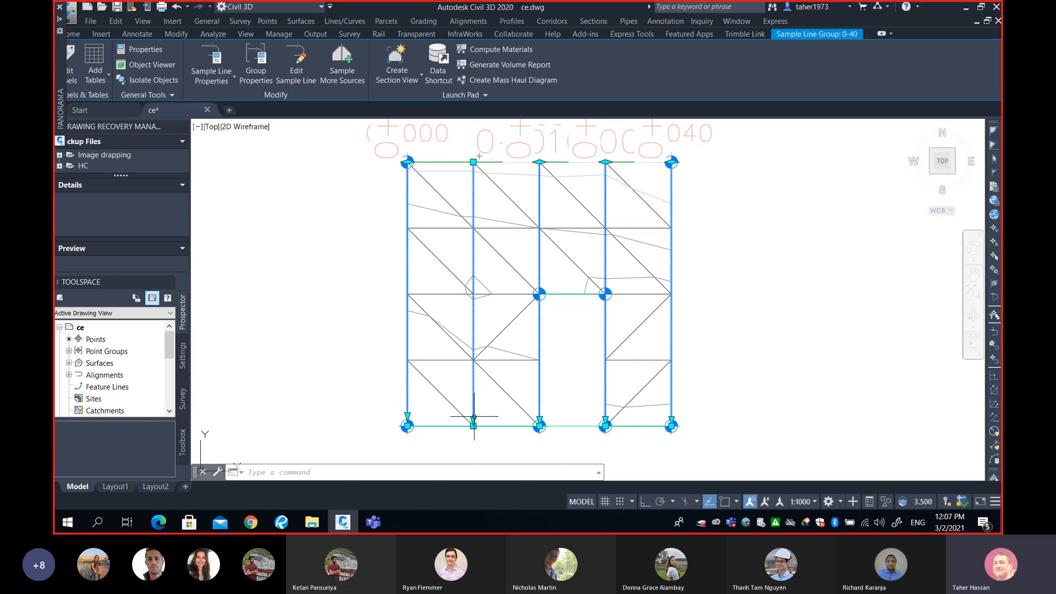
{"action": "scroll", "coordinate": [449, 440], "scroll_direction": "up", "scroll_amount": 4}
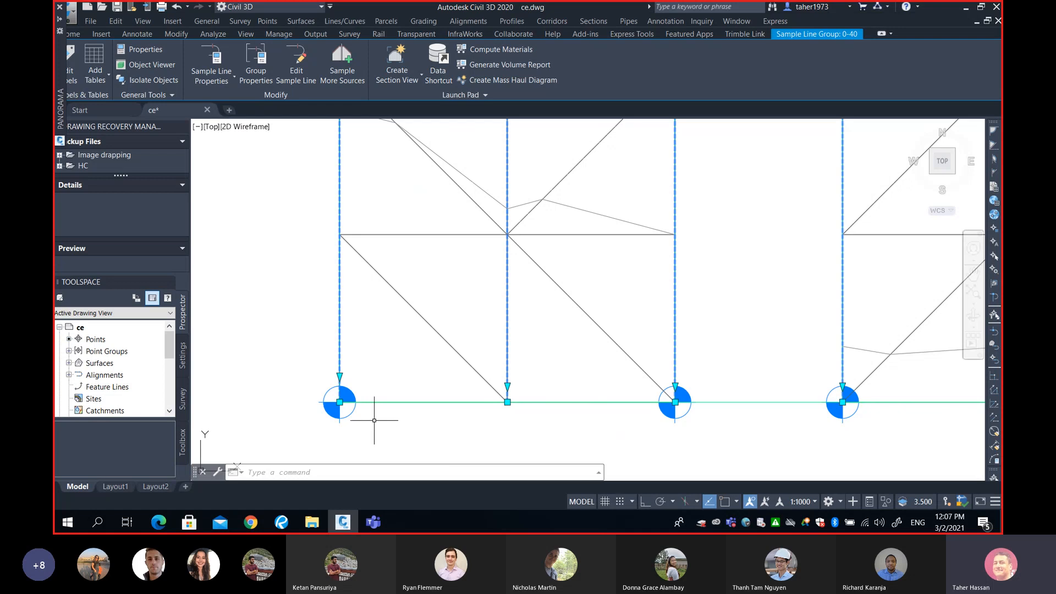
{"action": "scroll", "coordinate": [557, 415], "scroll_direction": "down", "scroll_amount": 4}
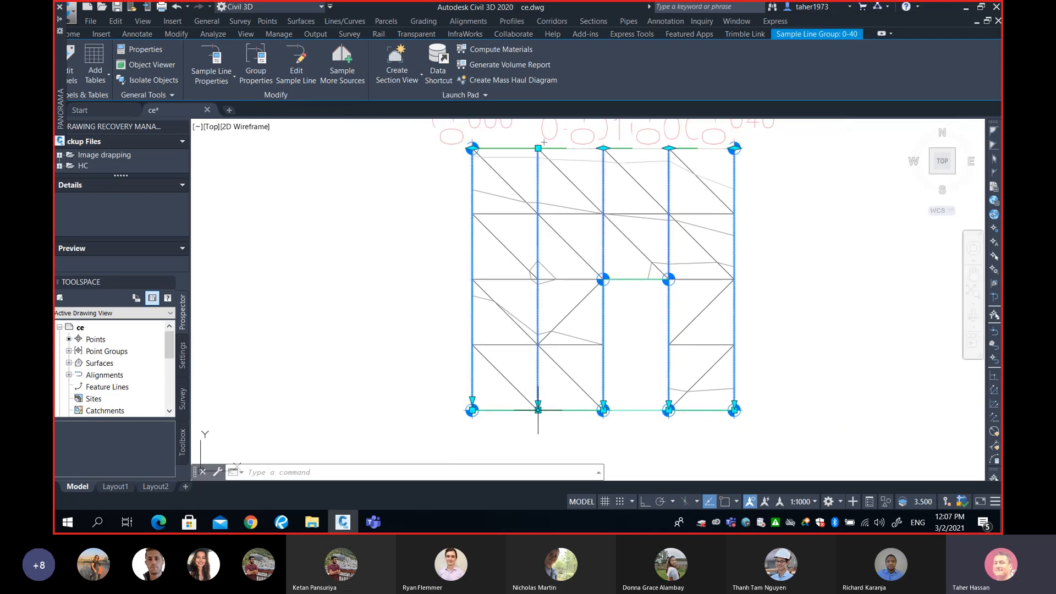
{"action": "middle_click_drag", "start_coordinate": [545, 397], "coordinate": [519, 331]}
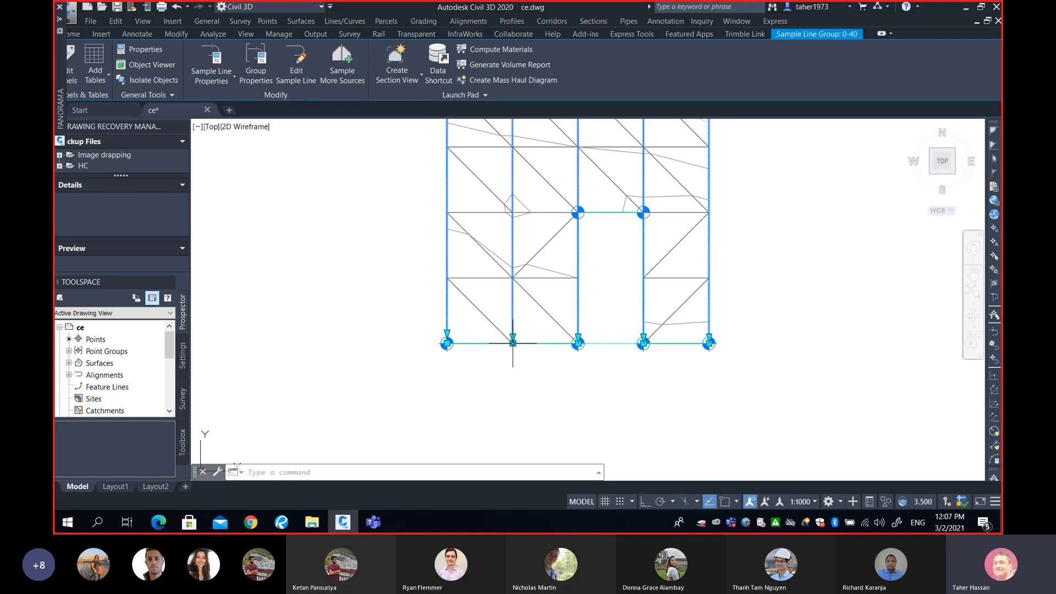
{"action": "left_click", "coordinate": [513, 343]}
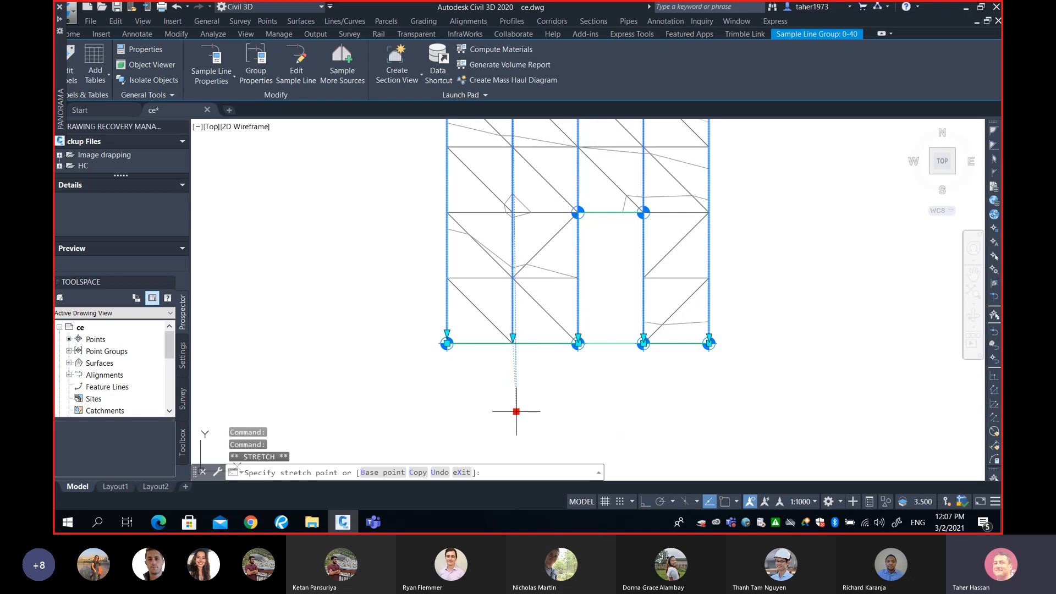
{"action": "key", "text": "F8"}
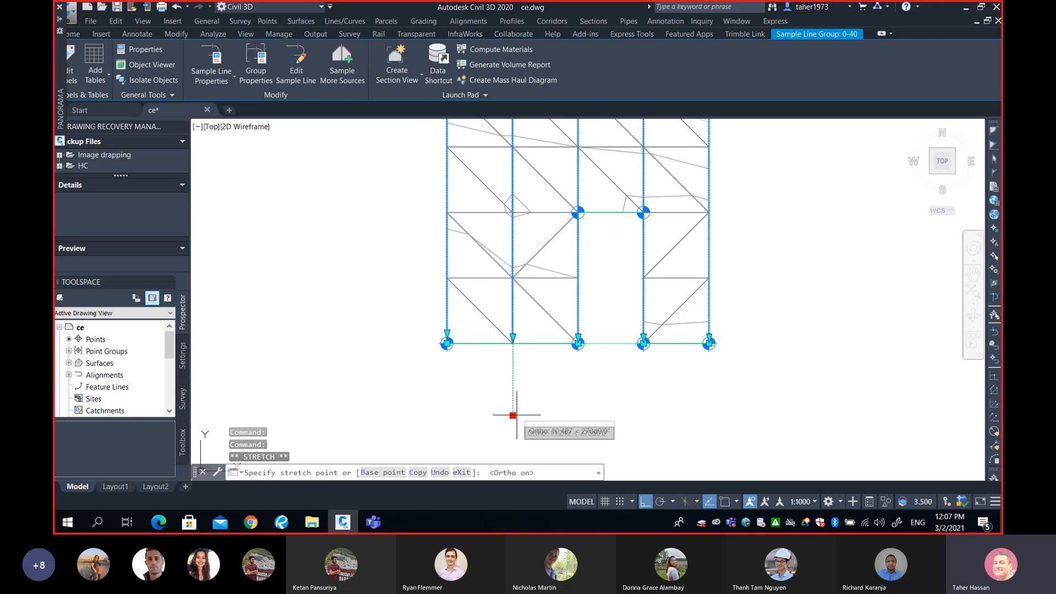
{"action": "left_click", "coordinate": [513, 408]}
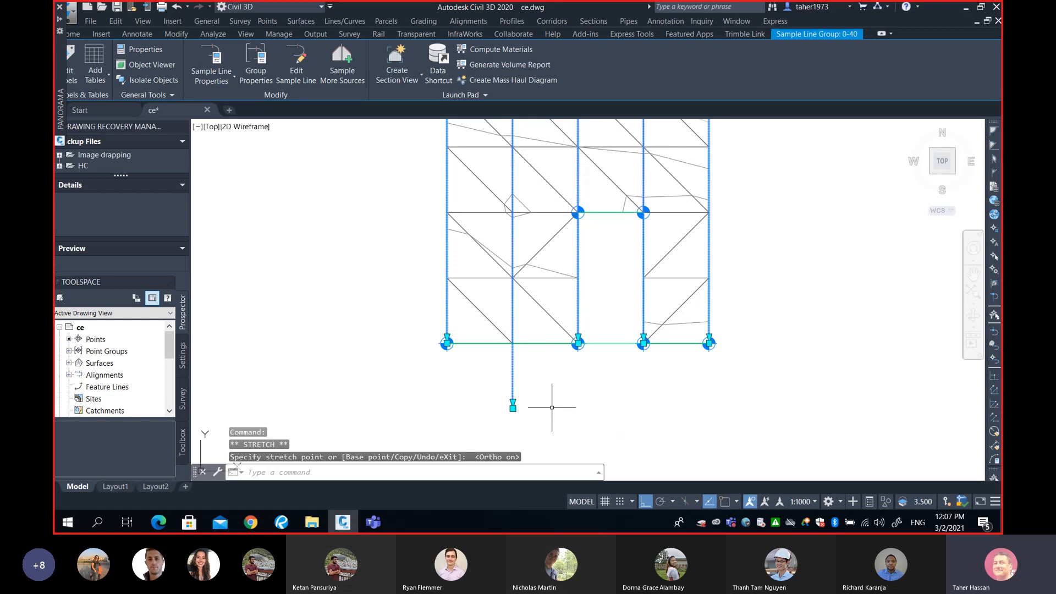
Open the Create Section View dialog for the sample line group
{"action": "middle_click_drag", "start_coordinate": [793, 297], "coordinate": [671, 317]}
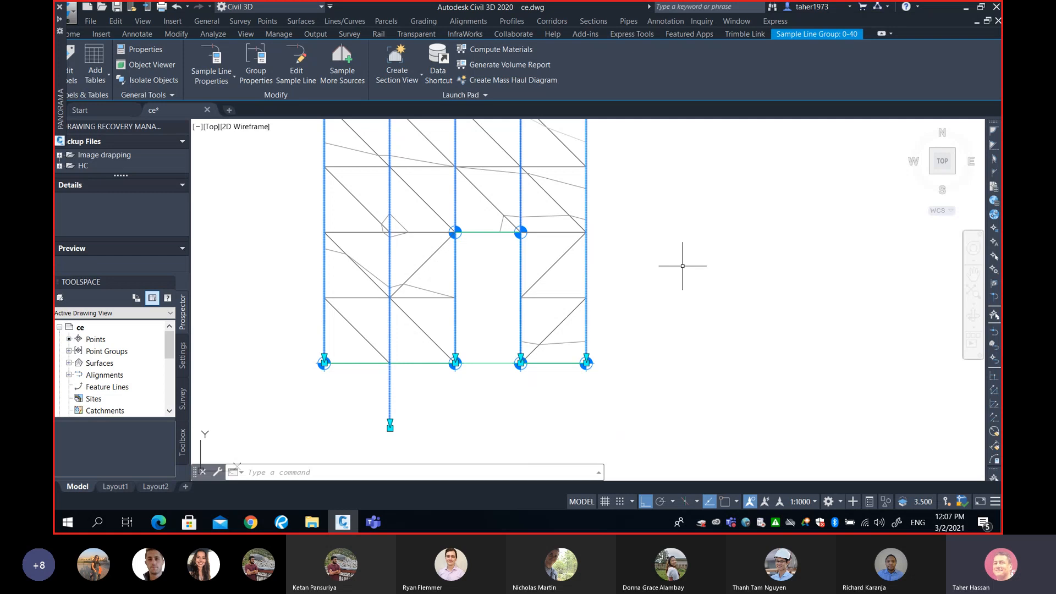
{"action": "scroll", "coordinate": [683, 266], "scroll_direction": "down", "scroll_amount": 4}
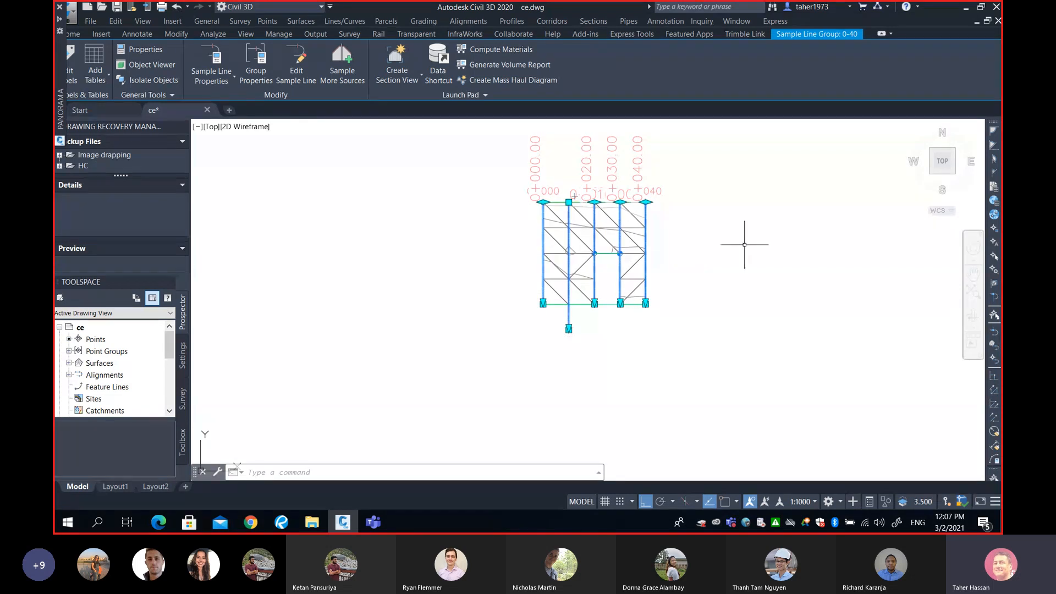
{"action": "middle_click_drag", "start_coordinate": [750, 243], "coordinate": [642, 275]}
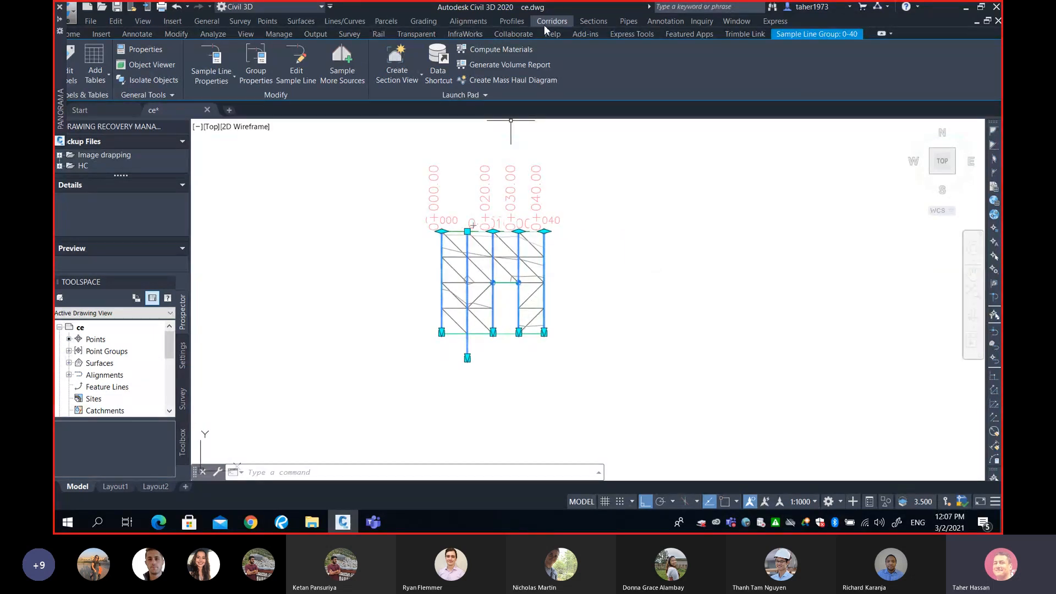
{"action": "left_click", "coordinate": [593, 20]}
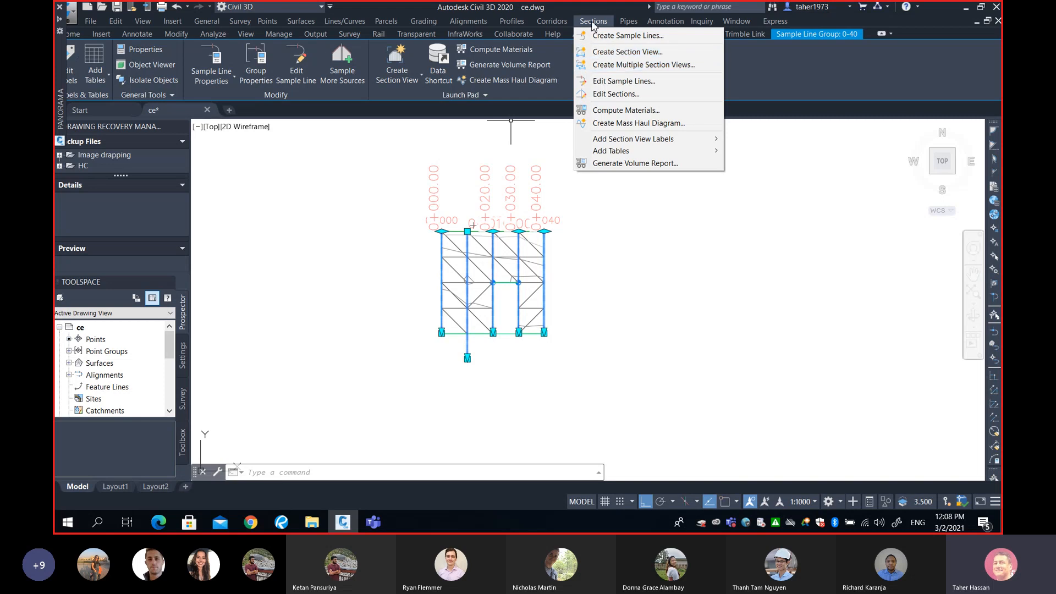
{"action": "left_click", "coordinate": [612, 52]}
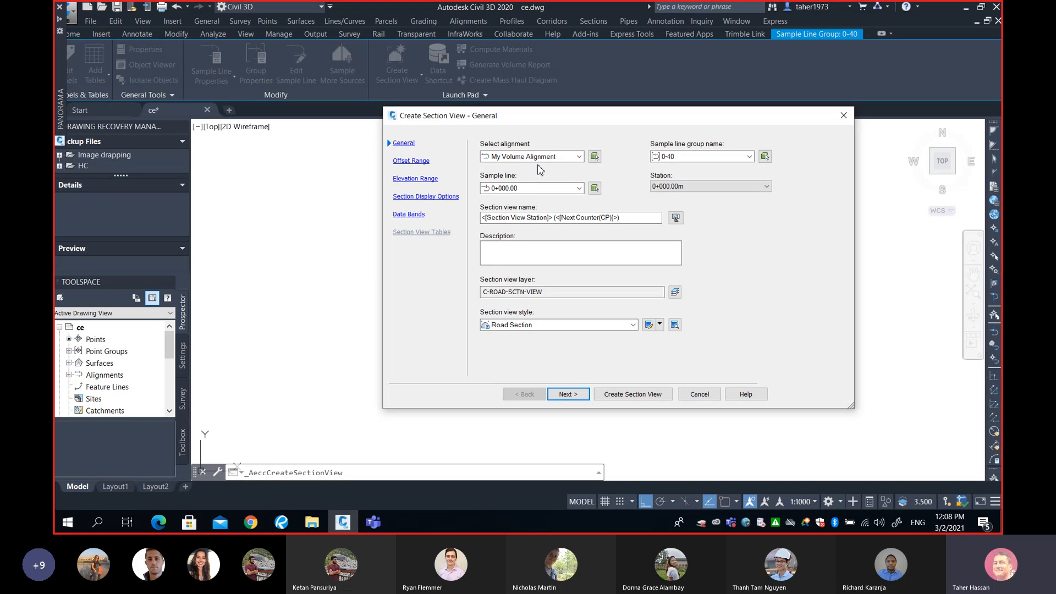
Create a section view for sample line 0+010.00 of group 0-40 on My Volume Alignment, placing it beside the grid
{"action": "left_click", "coordinate": [546, 157]}
{"action": "left_click", "coordinate": [546, 157]}
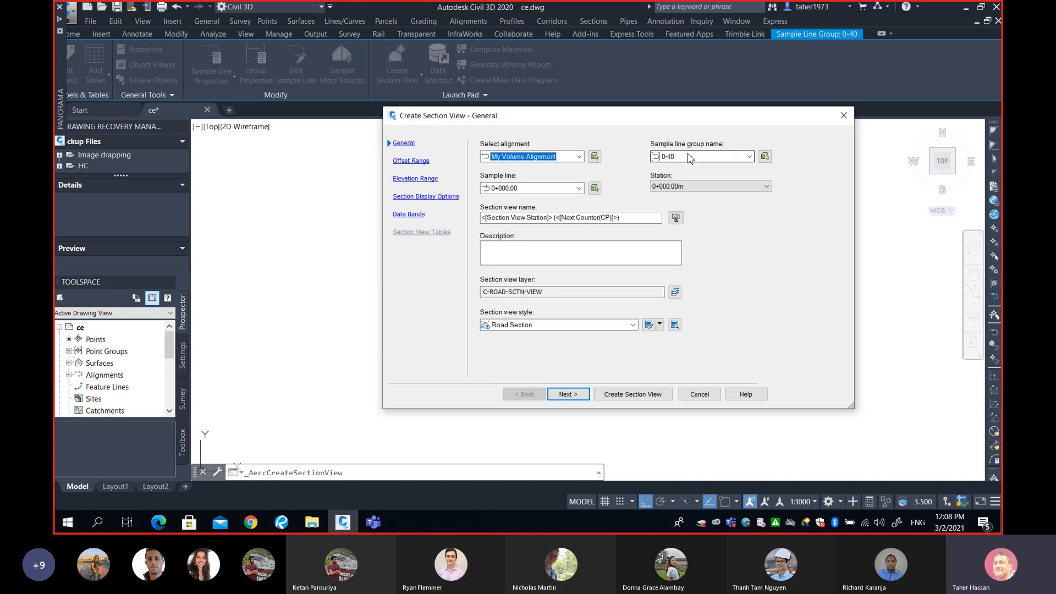
{"action": "left_click", "coordinate": [689, 157]}
{"action": "left_click", "coordinate": [687, 166]}
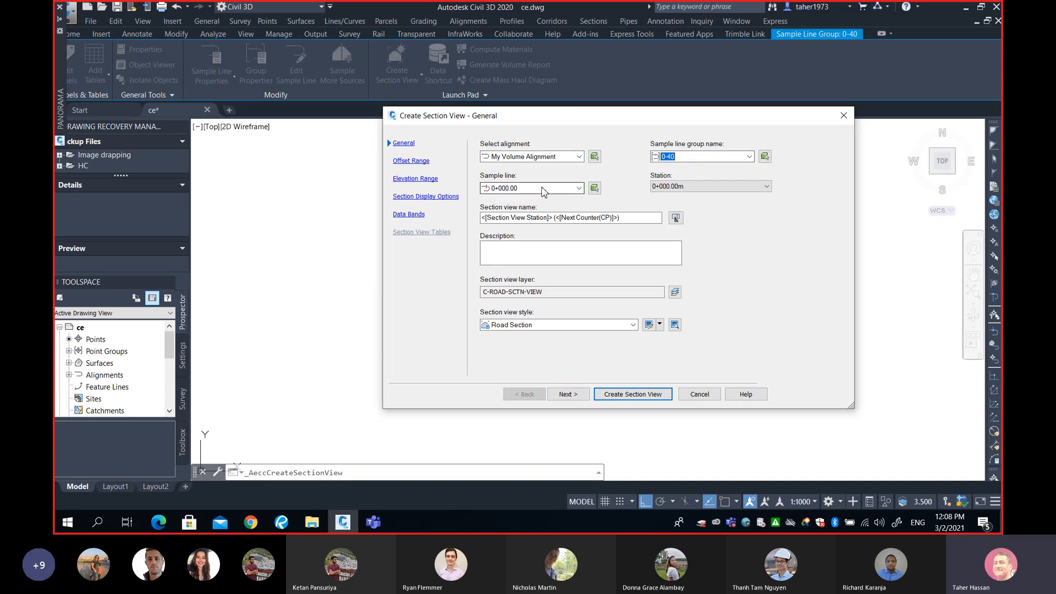
{"action": "left_click", "coordinate": [545, 190]}
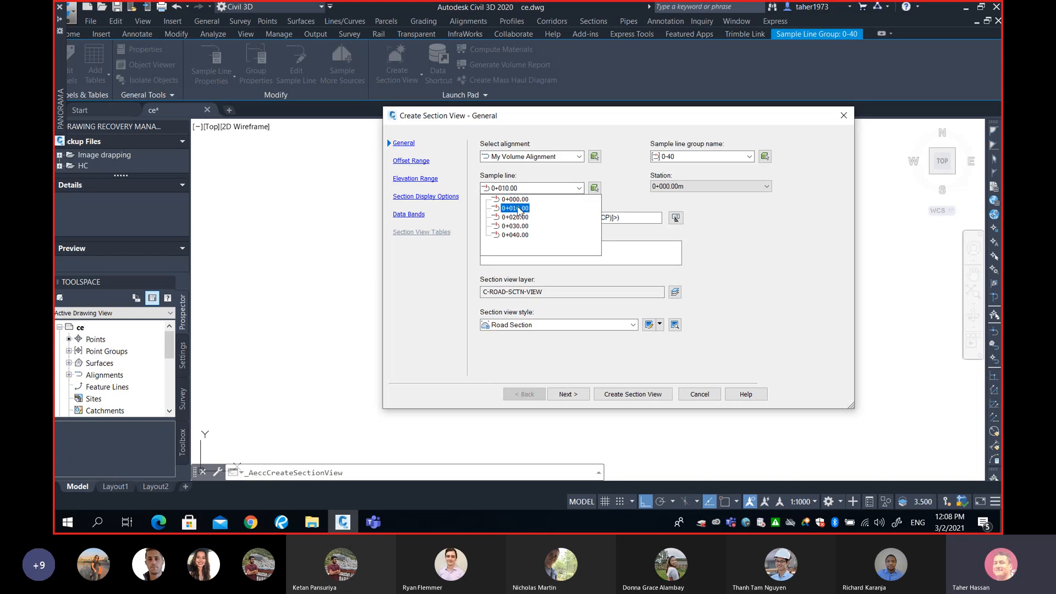
{"action": "left_click", "coordinate": [519, 209]}
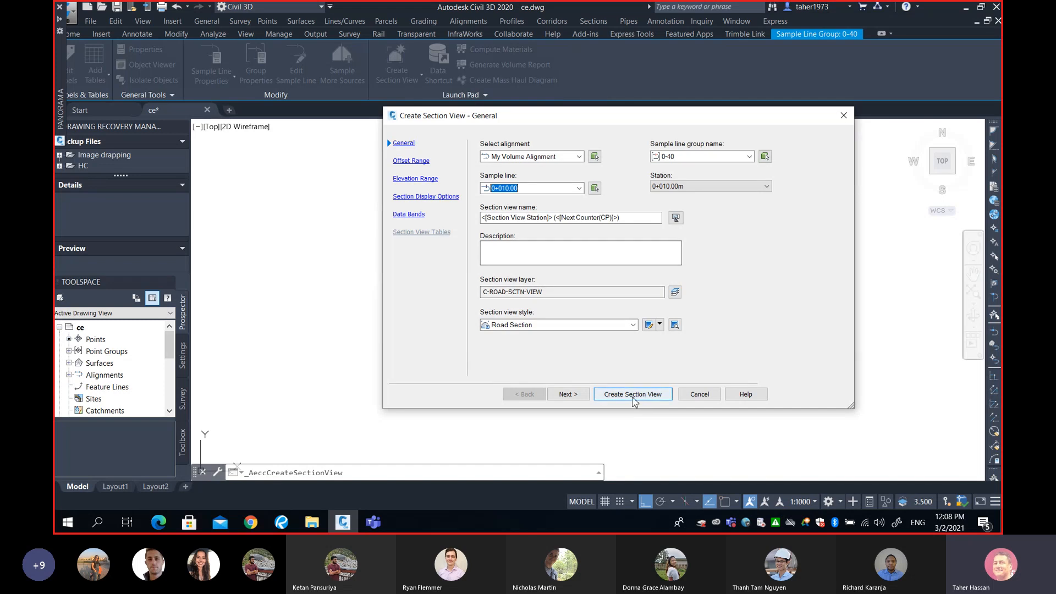
{"action": "left_click", "coordinate": [633, 396]}
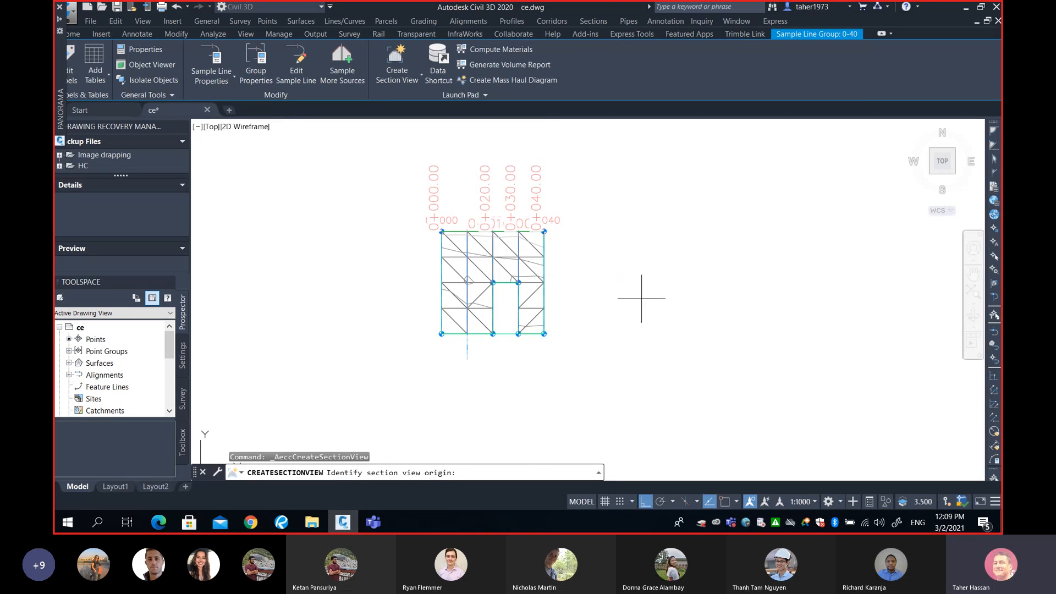
{"action": "left_click", "coordinate": [641, 299]}
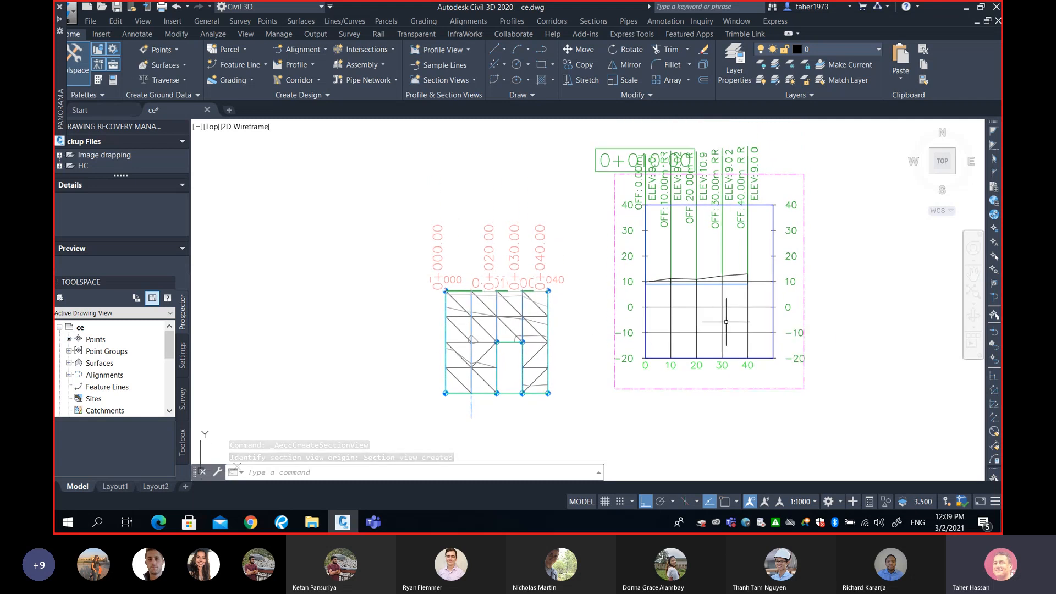
Draw a rectangle around the right end of the section view's surface lines
{"action": "middle_click_drag", "start_coordinate": [726, 324], "coordinate": [712, 284]}
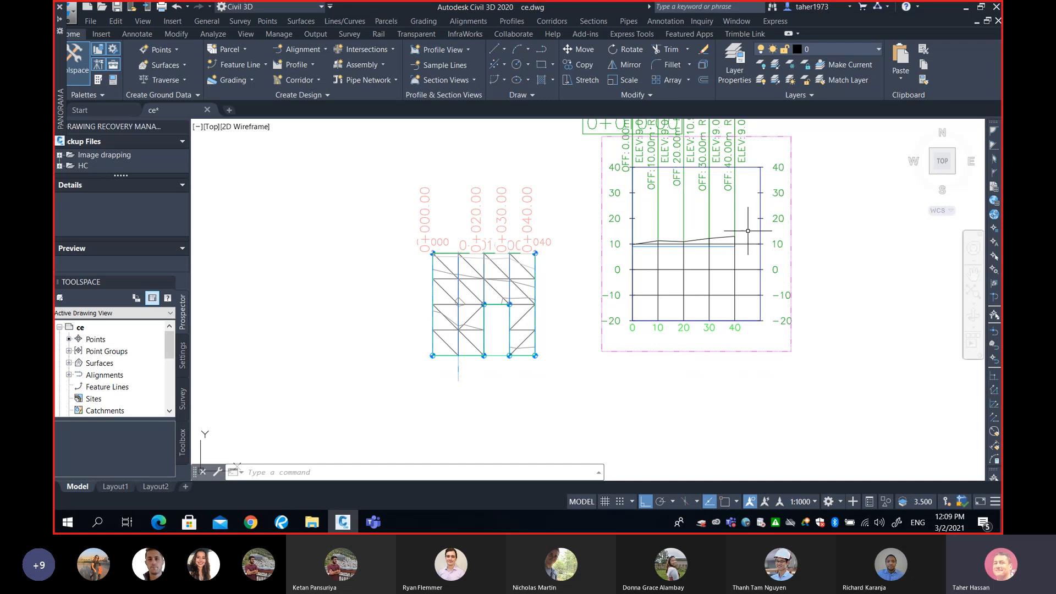
{"action": "type", "text": "R"}
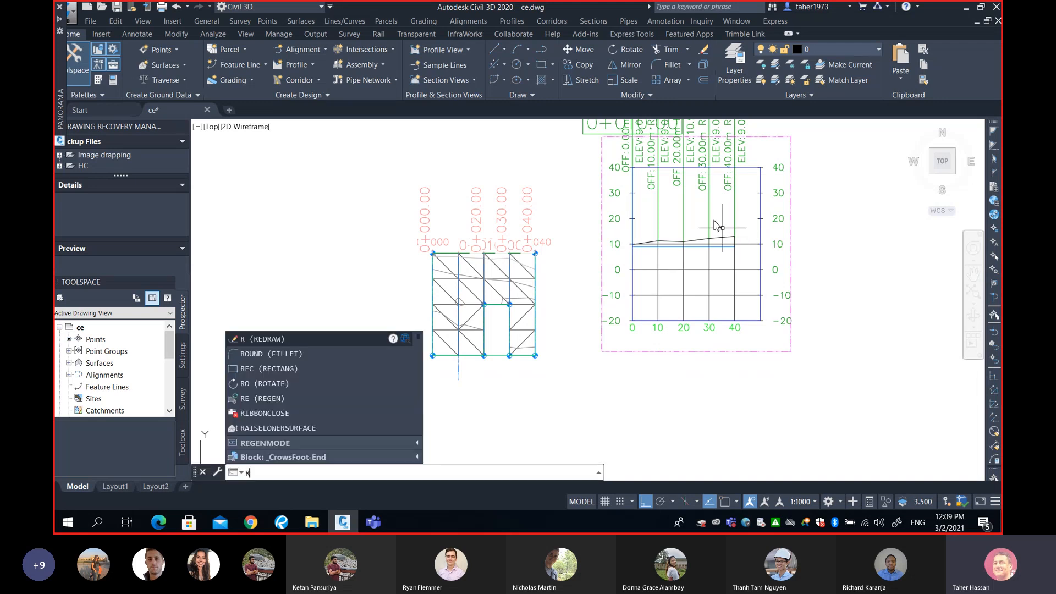
{"action": "type", "text": "EC"}
{"action": "key", "text": "Return"}
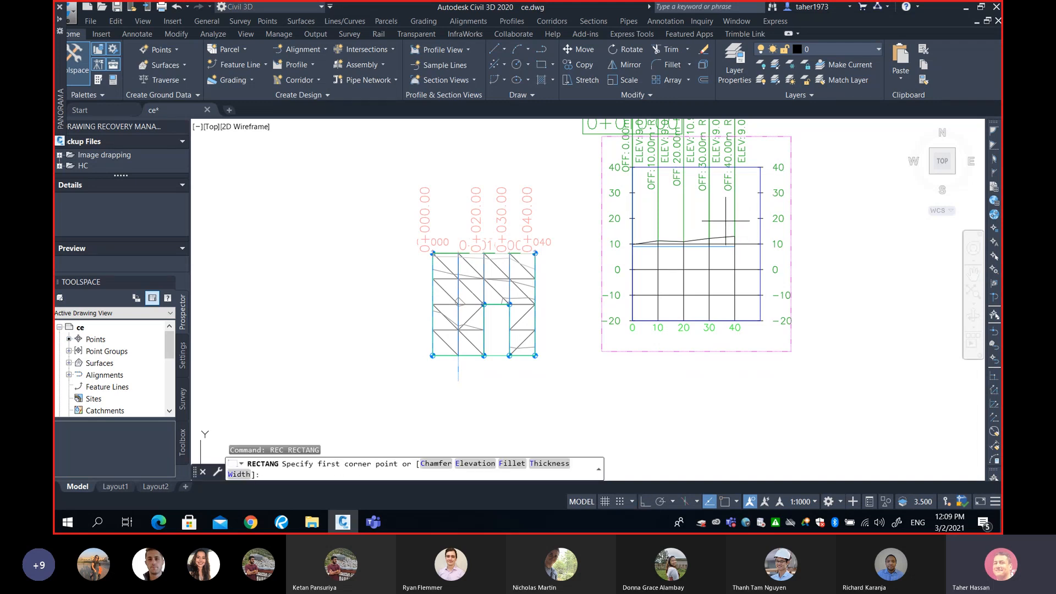
{"action": "left_click", "coordinate": [726, 221]}
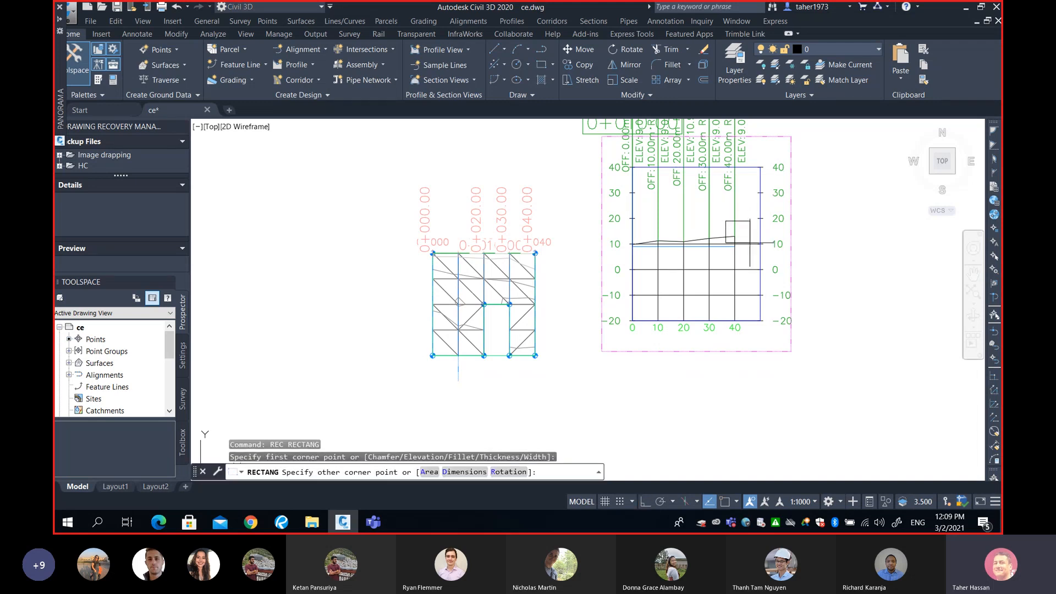
{"action": "left_click", "coordinate": [796, 259]}
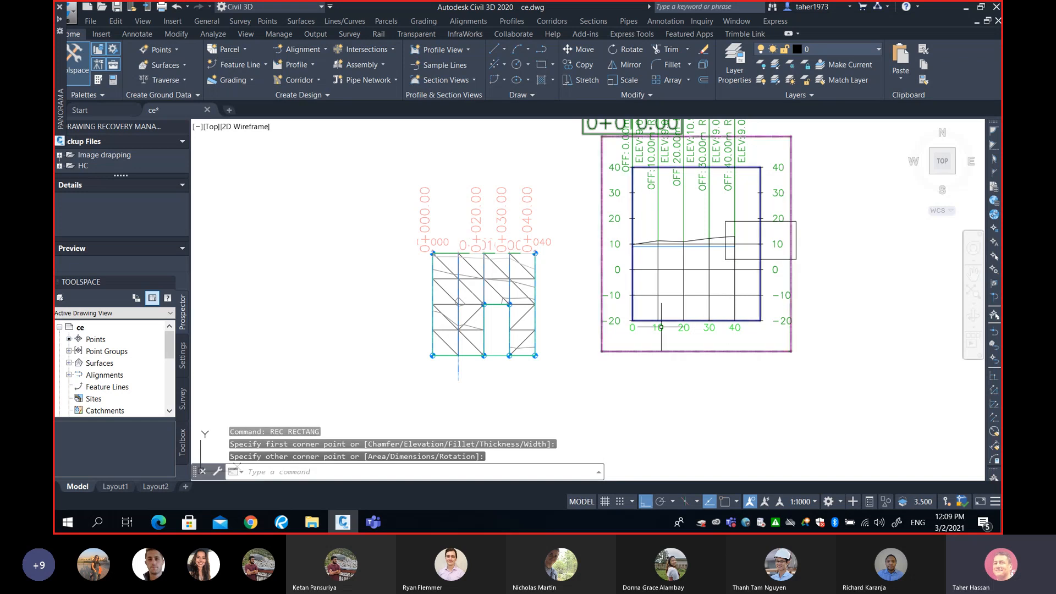
Stretch the 0+010 sample line's lower end back to the intersection on the grid's bottom edge
{"action": "left_click", "coordinate": [460, 368]}
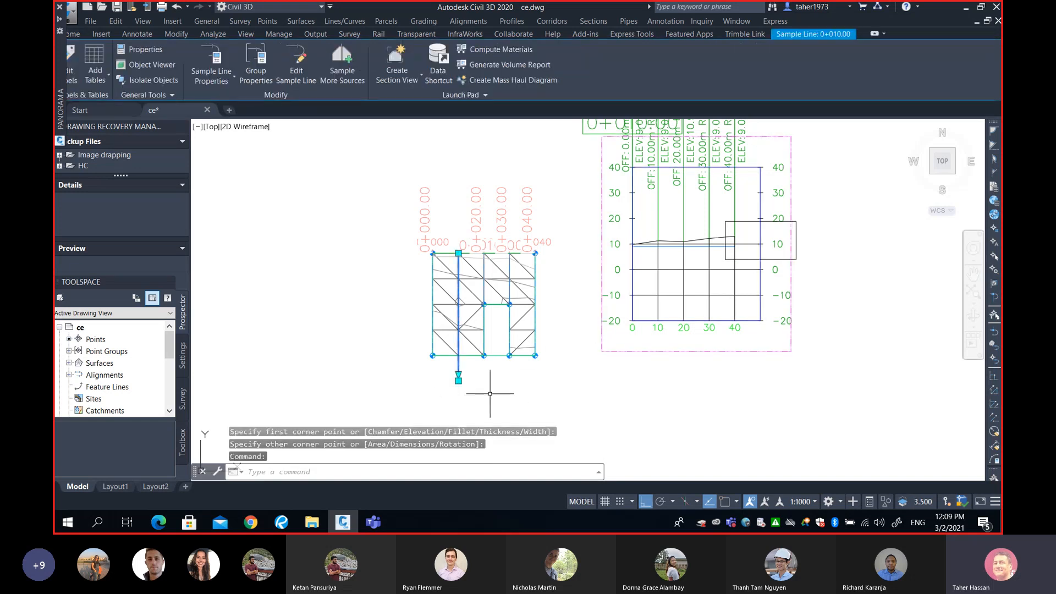
{"action": "left_click", "coordinate": [458, 381]}
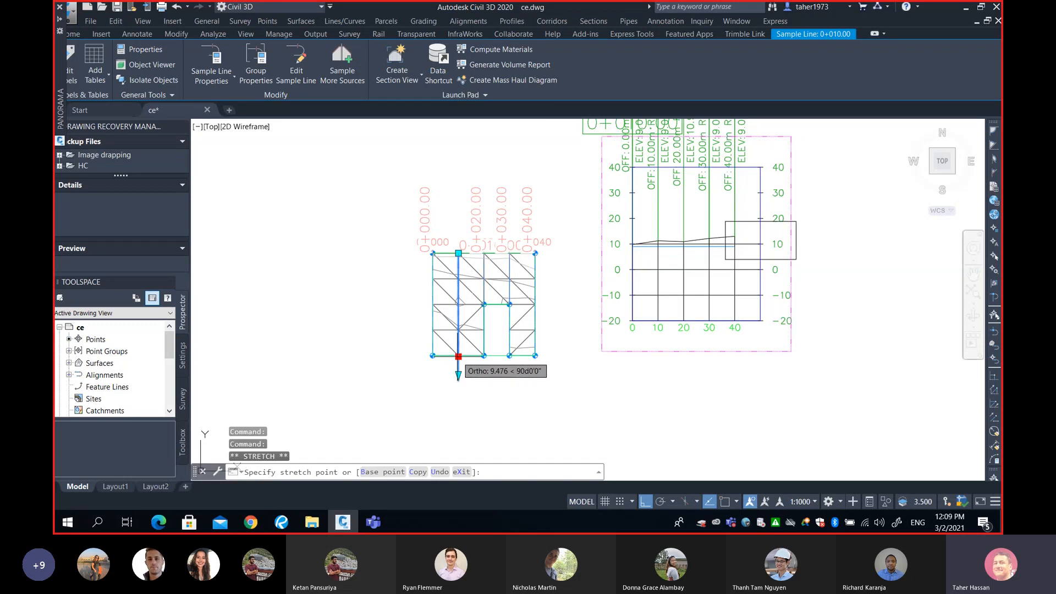
{"action": "type", "text": "int"}
{"action": "key", "text": "space"}
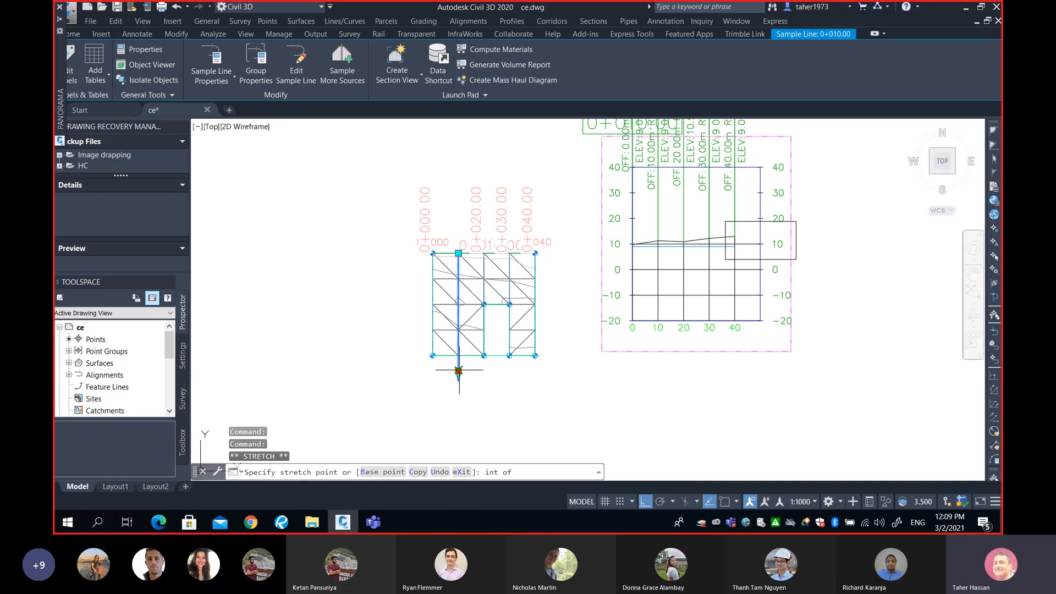
{"action": "left_click", "coordinate": [457, 355]}
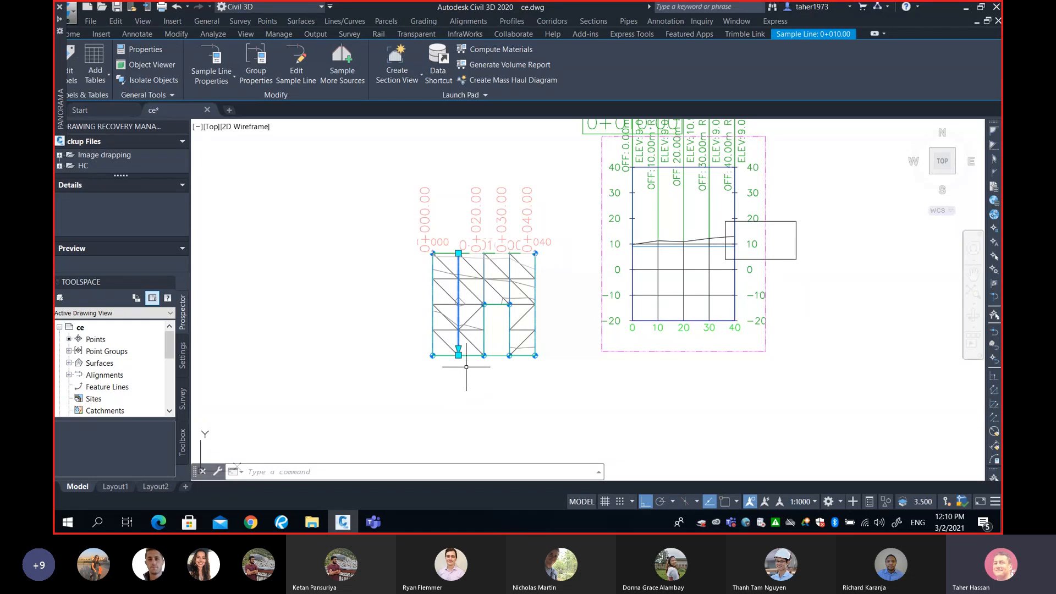
{"action": "middle_click_drag", "start_coordinate": [468, 363], "coordinate": [466, 366]}
Erase the rectangle together with the section view, then undo the erase
{"action": "scroll", "coordinate": [466, 366], "scroll_direction": "up", "scroll_amount": 4}
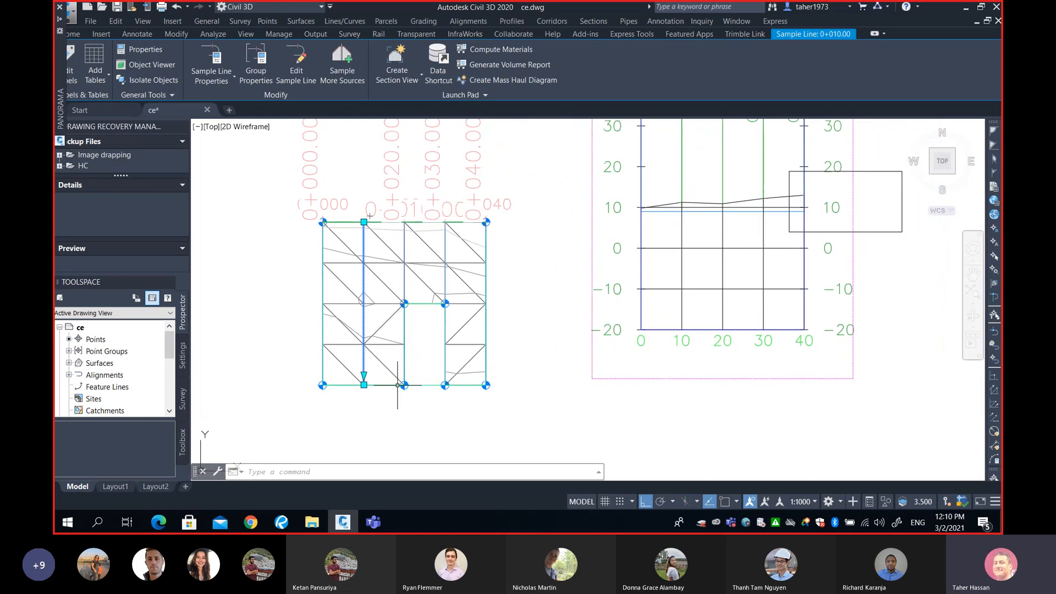
{"action": "left_click", "coordinate": [877, 234]}
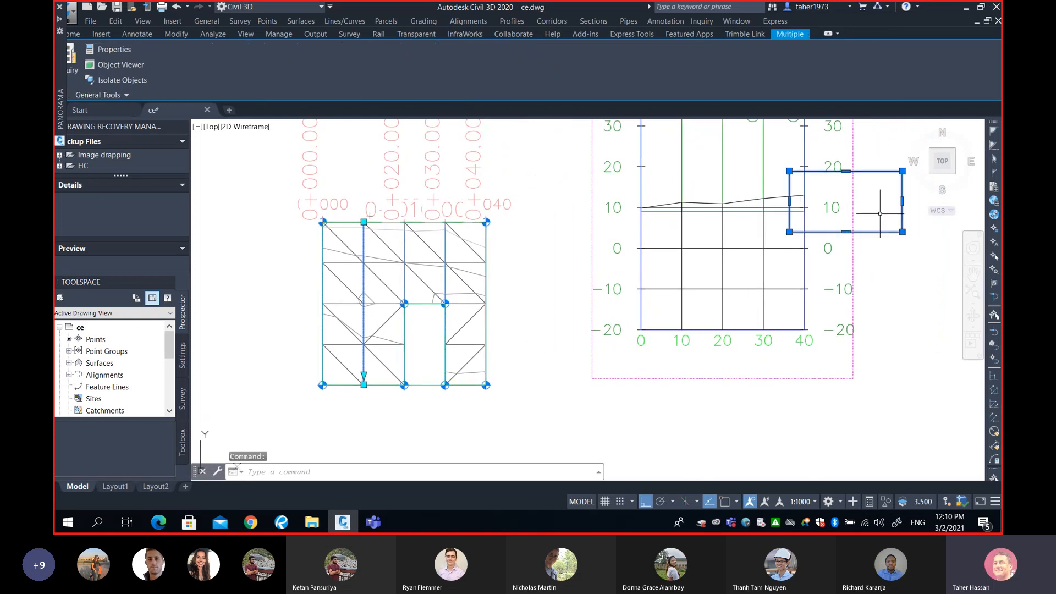
{"action": "type", "text": "e"}
{"action": "key", "text": "Return"}
{"action": "key", "text": "Return"}
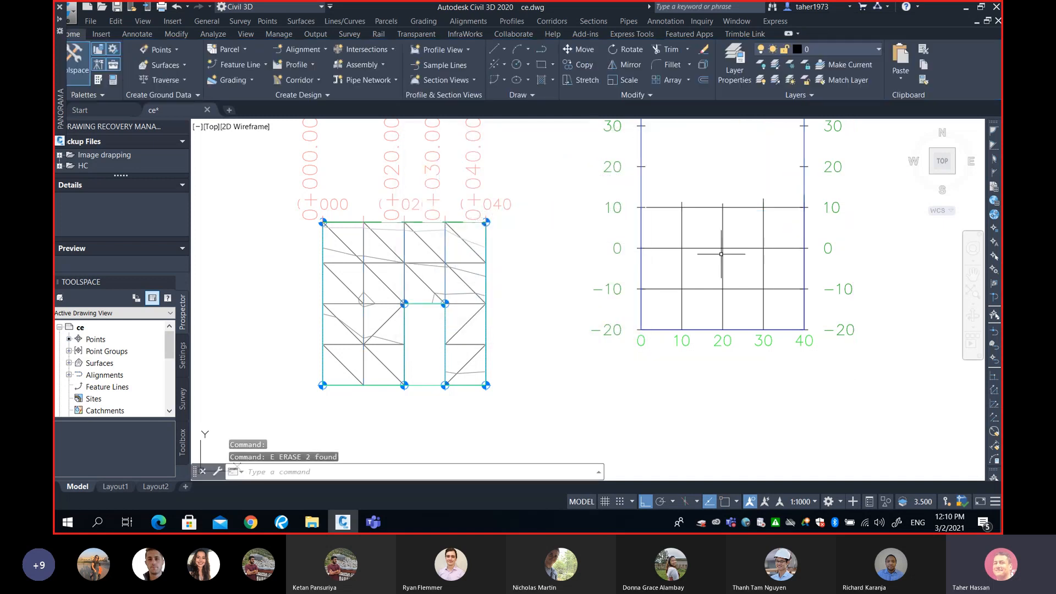
{"action": "type", "text": "y"}
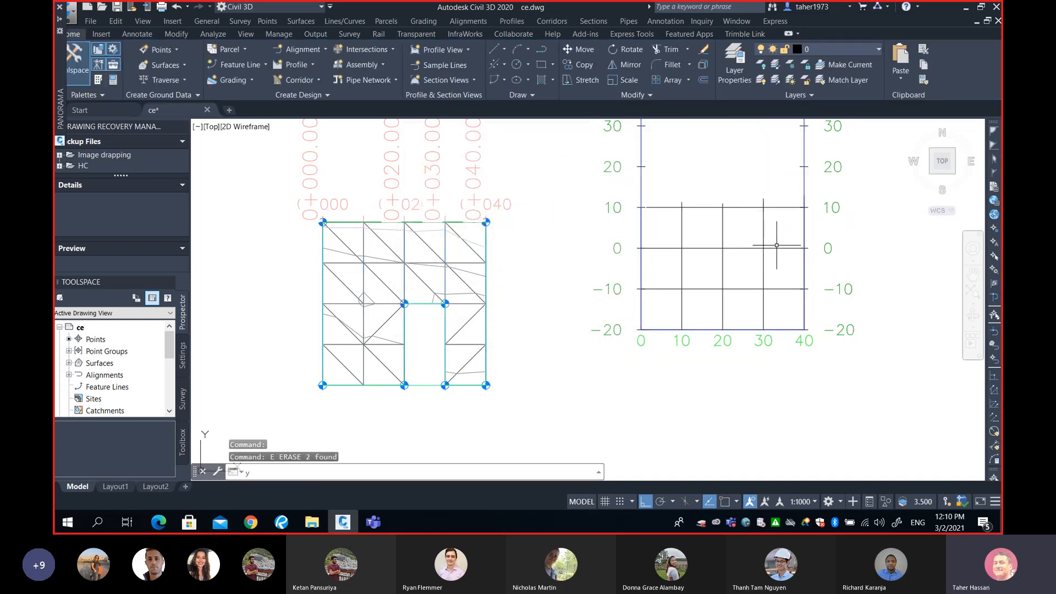
{"action": "key", "text": "Return"}
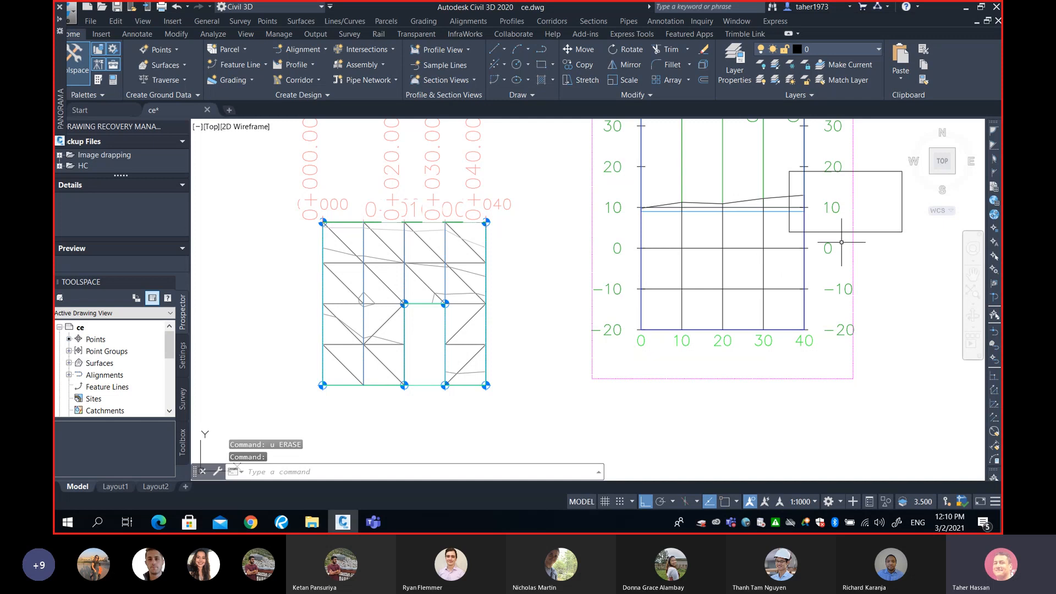
Erase the rectangle from the section view
{"action": "key", "text": "Escape"}
{"action": "left_click", "coordinate": [870, 232]}
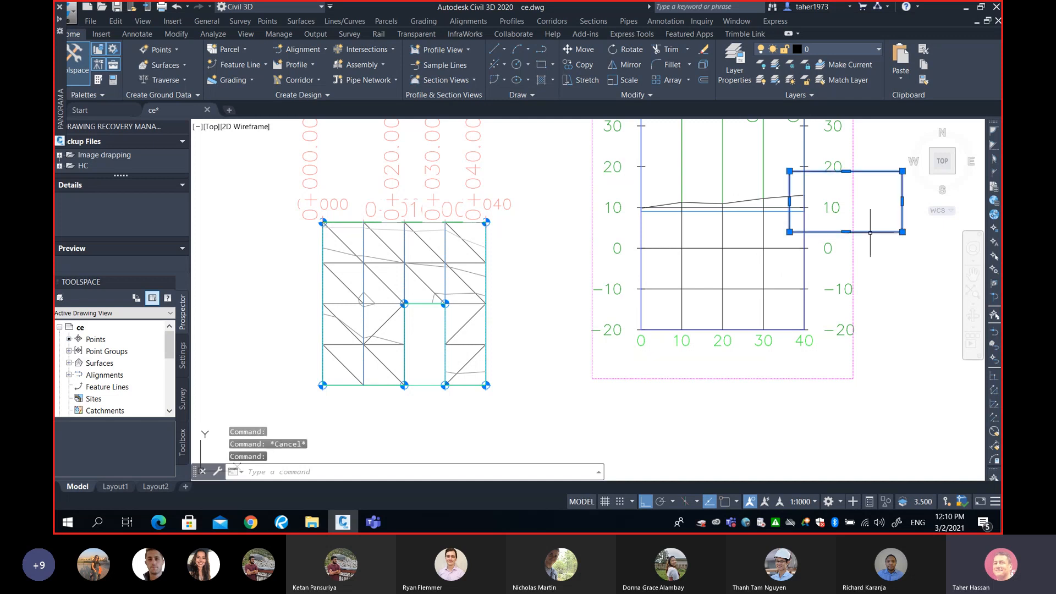
{"action": "type", "text": "e"}
{"action": "key", "text": "Return"}
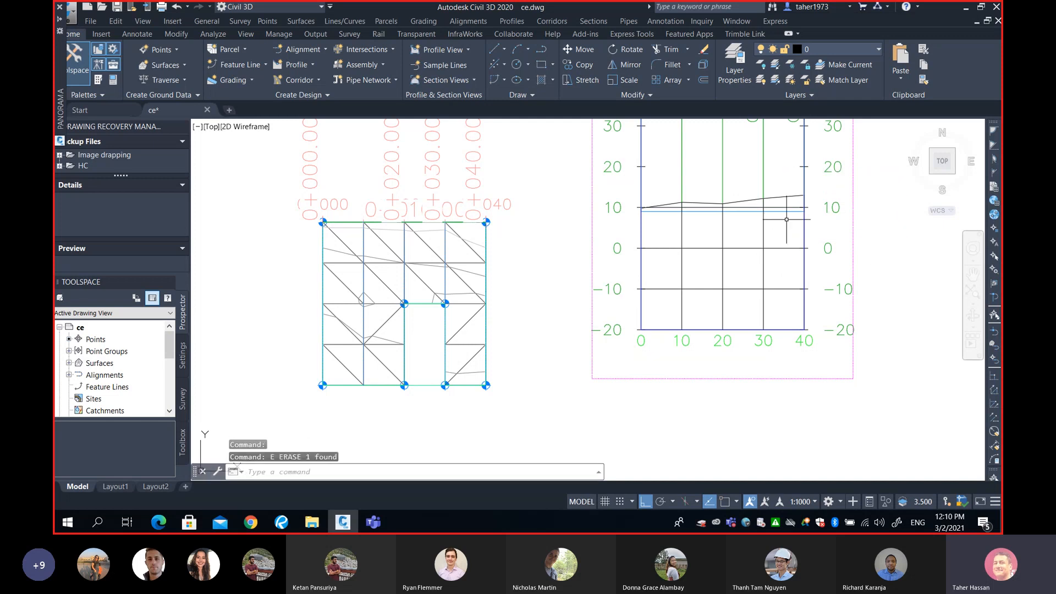
Draw a rectangle enclosing the right end of the section view, from about offset 28 to below its bottom
{"action": "type", "text": "rec"}
{"action": "key", "text": "Return"}
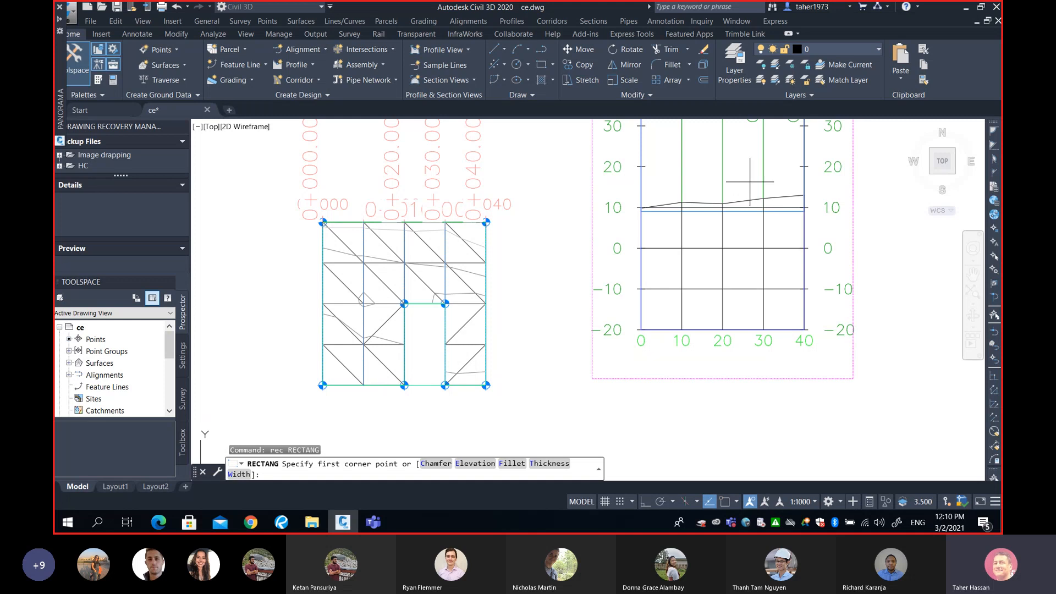
{"action": "left_click", "coordinate": [750, 182]}
{"action": "left_click", "coordinate": [815, 354]}
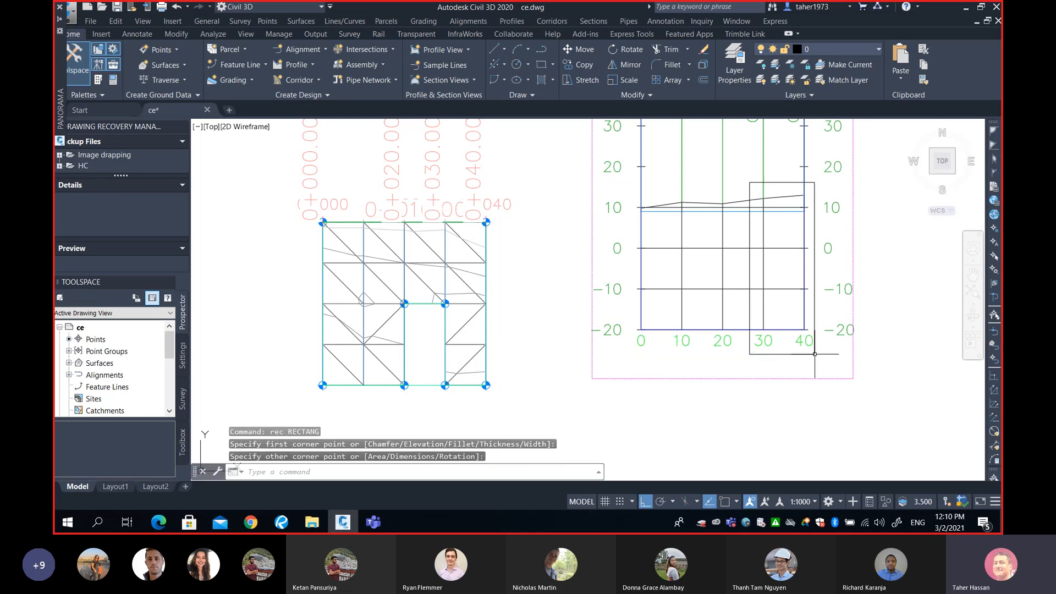
Stretch the 0+010 sample line's lower end up to the interior grid intersection using the Intersection snap
{"action": "left_click", "coordinate": [365, 388]}
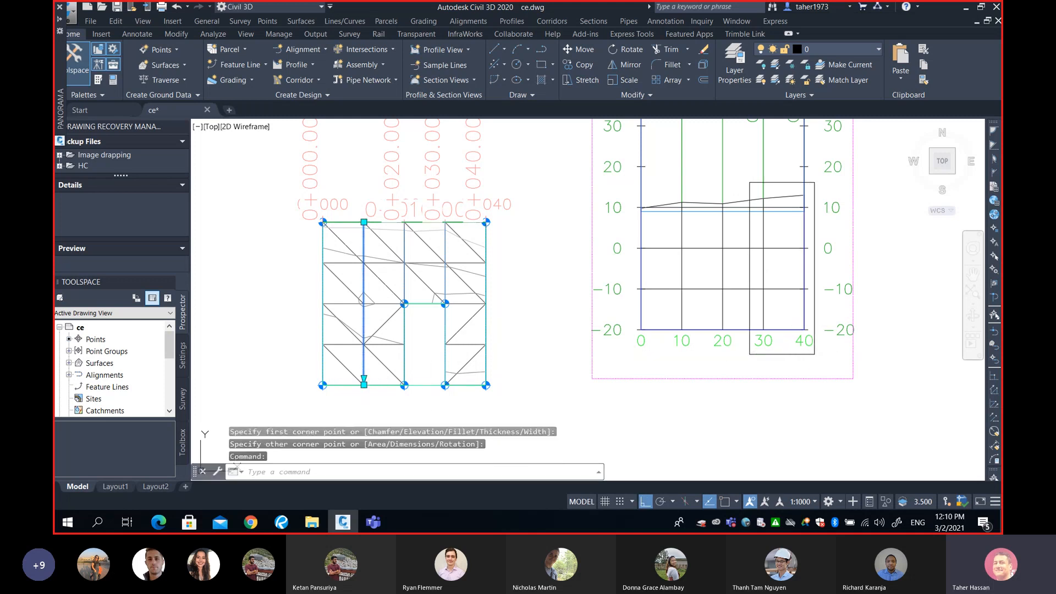
{"action": "left_click", "coordinate": [364, 384]}
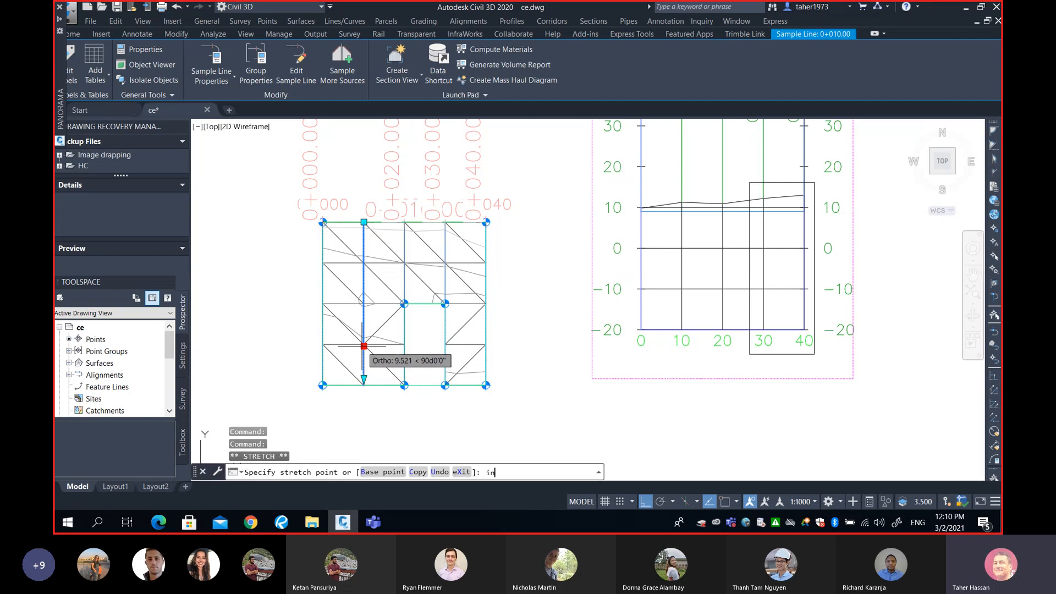
{"action": "type", "text": "int"}
{"action": "key", "text": "Return"}
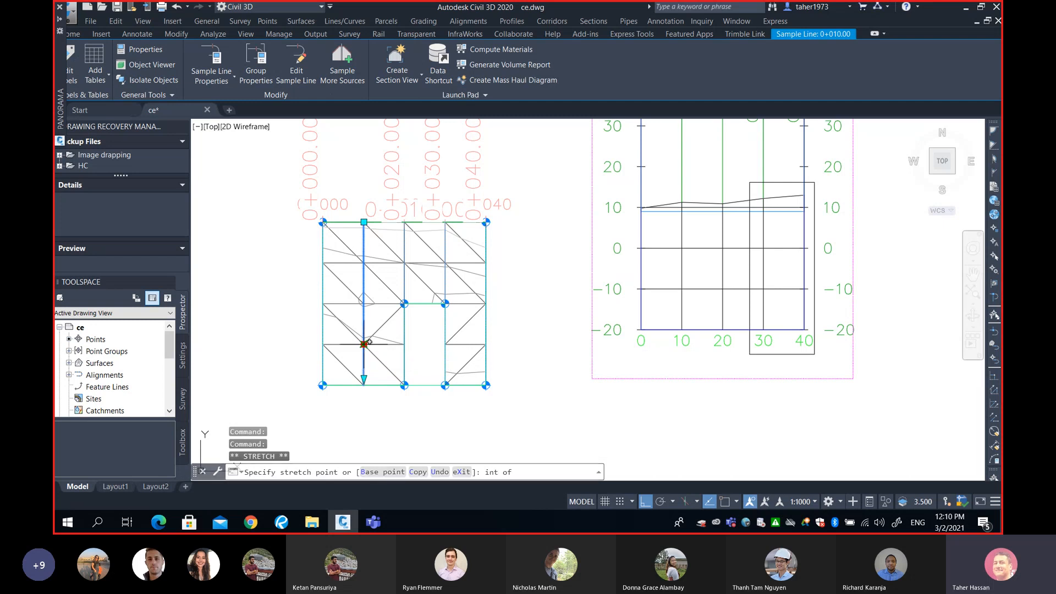
{"action": "left_click", "coordinate": [363, 345]}
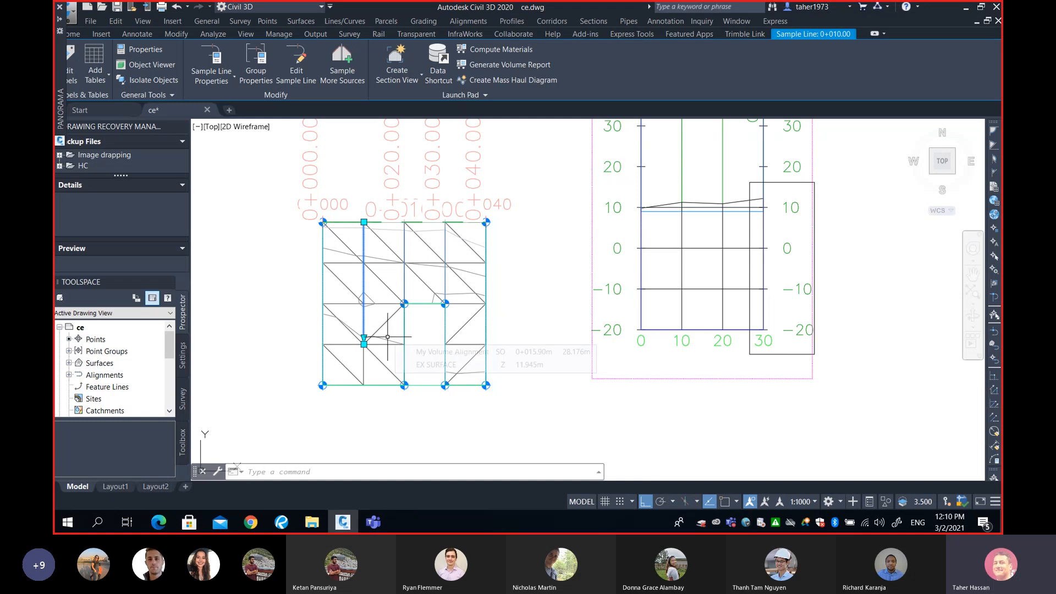
{"action": "mouse_move", "coordinate": [387, 336]}
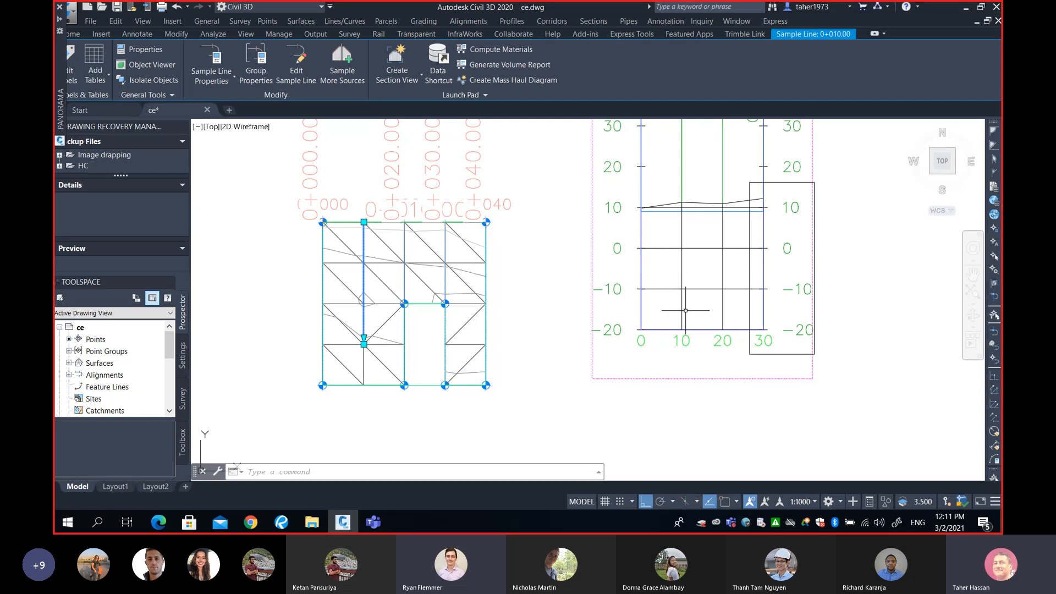
Draw a narrow rectangle along the sample line's lower part, then erase it
{"action": "middle_click_drag", "start_coordinate": [768, 217], "coordinate": [778, 245]}
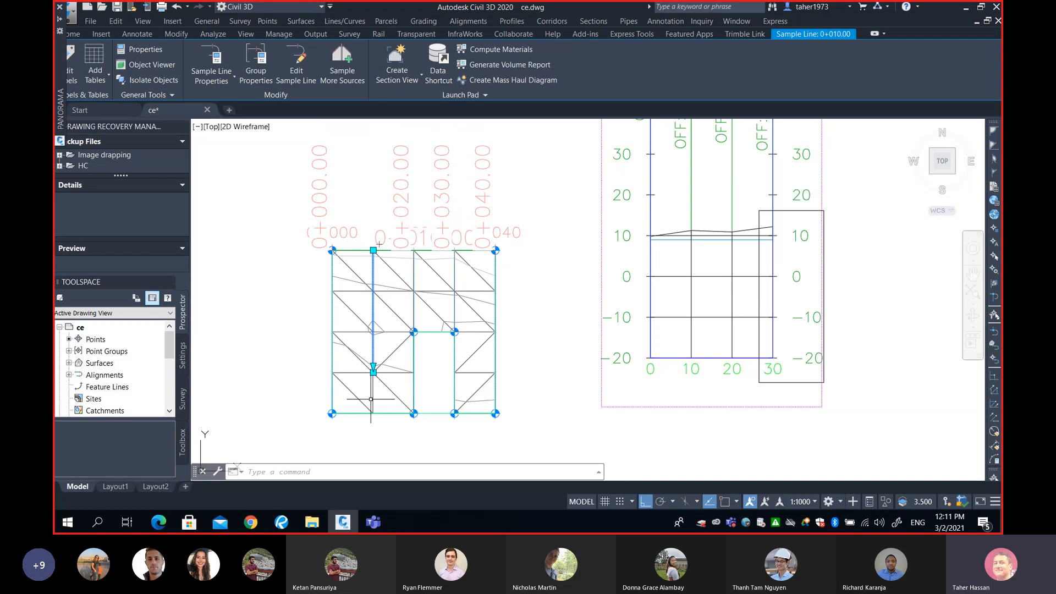
{"action": "scroll", "coordinate": [371, 399], "scroll_direction": "up", "scroll_amount": 5}
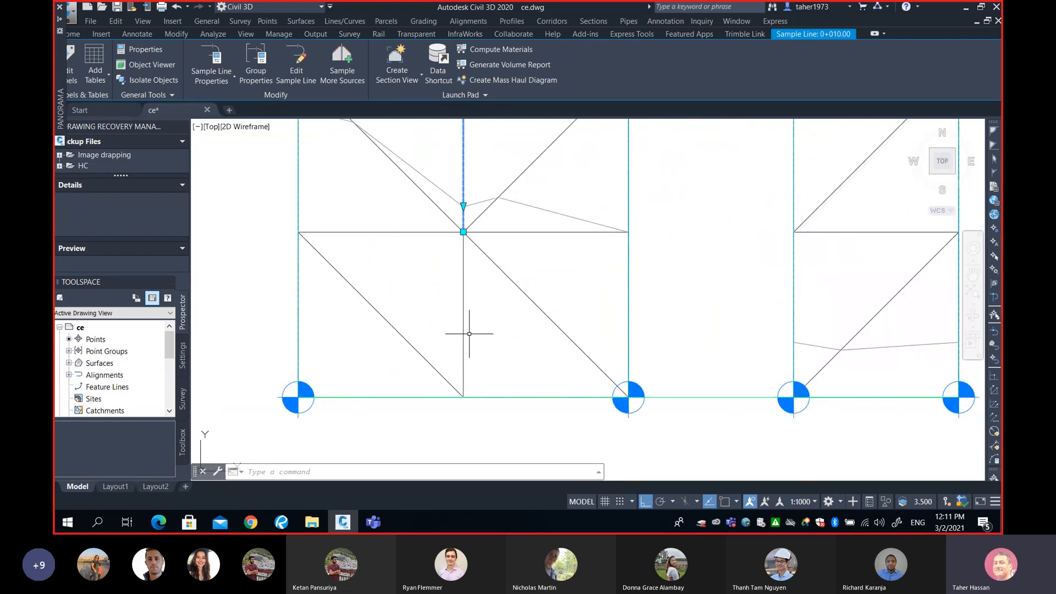
{"action": "type", "text": "rec"}
{"action": "key", "text": "Return"}
{"action": "left_click", "coordinate": [451, 220]}
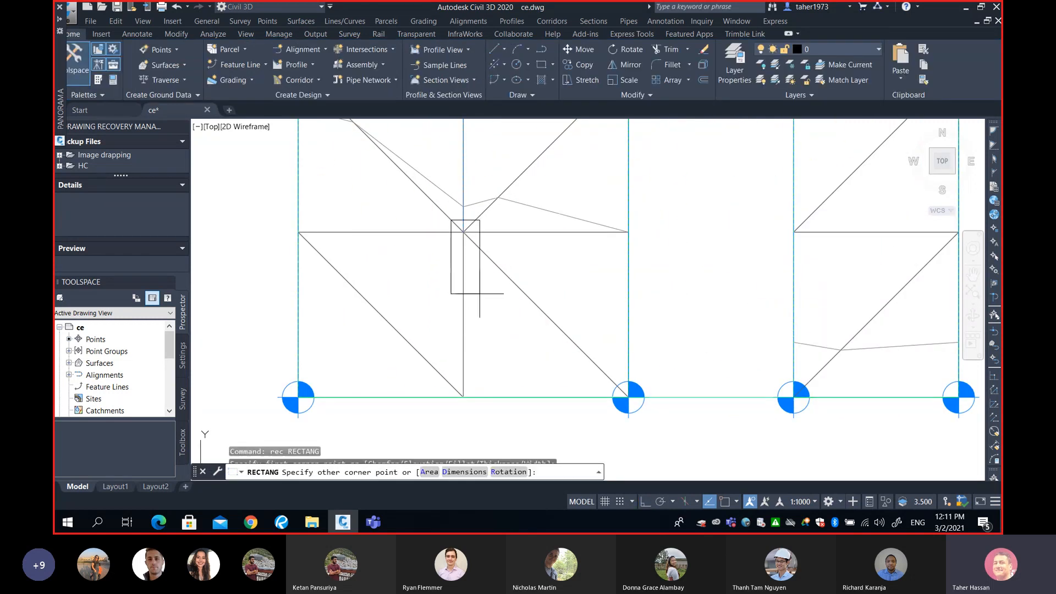
{"action": "left_click", "coordinate": [479, 413]}
{"action": "left_click", "coordinate": [481, 368]}
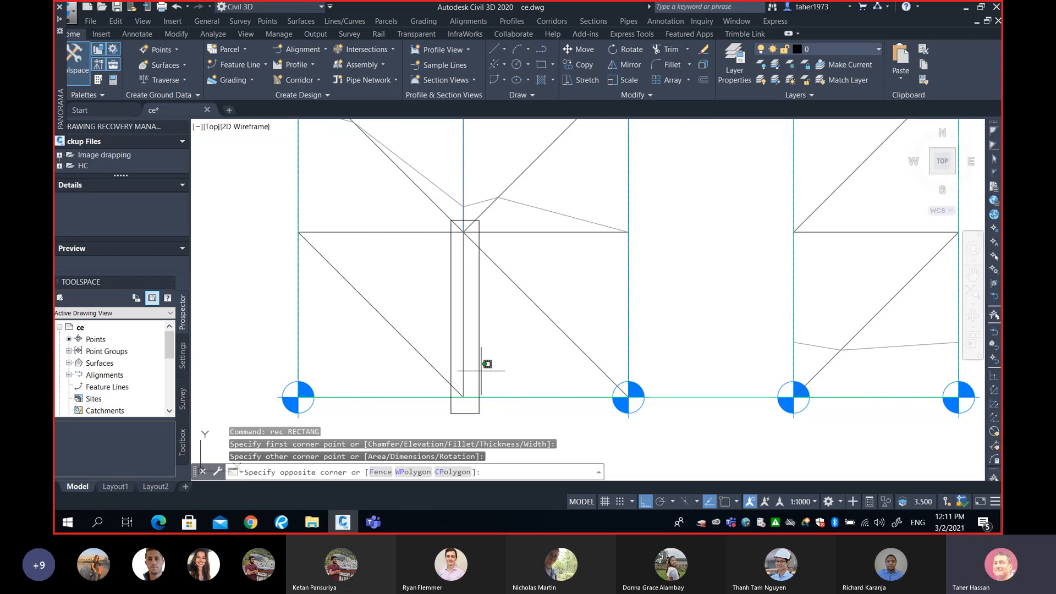
{"action": "left_click", "coordinate": [479, 371]}
{"action": "type", "text": "e"}
{"action": "key", "text": "Return"}
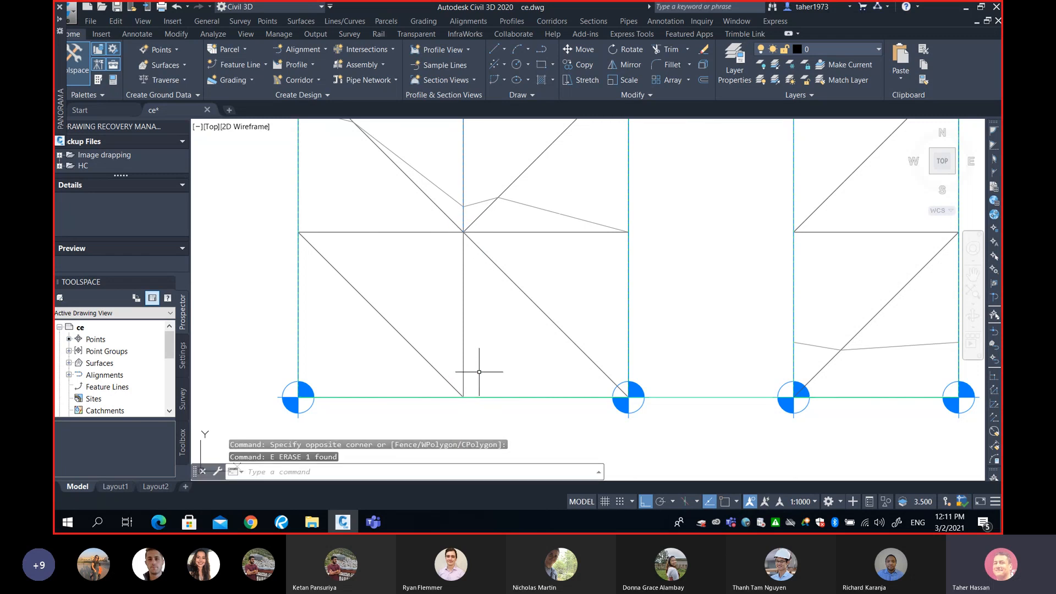
Stretch the 0+010 sample line's lower end back down to the bottom grid intersection using the Intersection snap
{"action": "scroll", "coordinate": [479, 372], "scroll_direction": "down", "scroll_amount": 2}
{"action": "key", "text": "Escape"}
{"action": "left_click", "coordinate": [470, 268]}
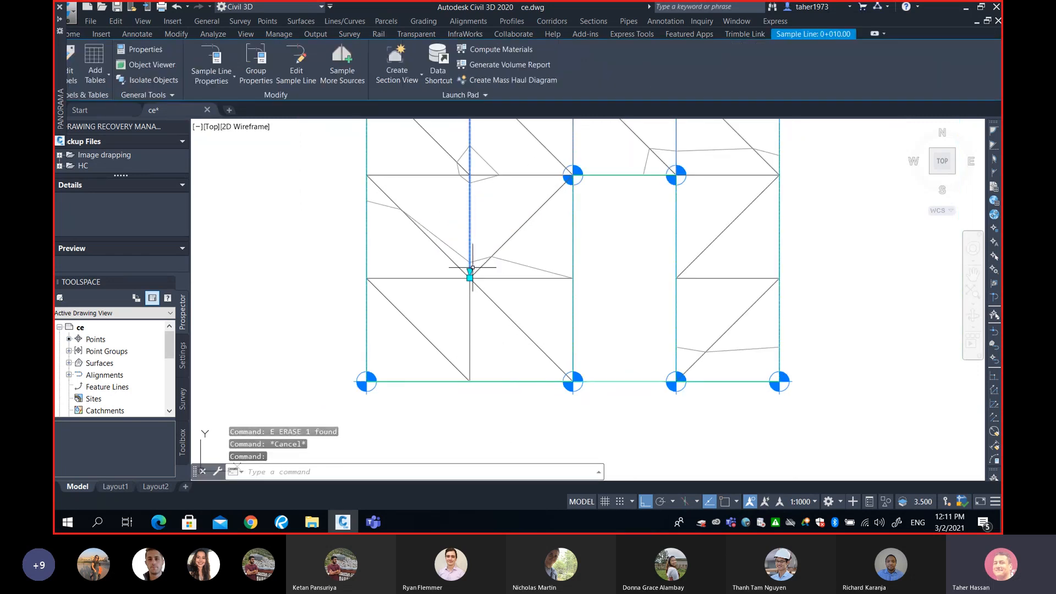
{"action": "left_click", "coordinate": [469, 277]}
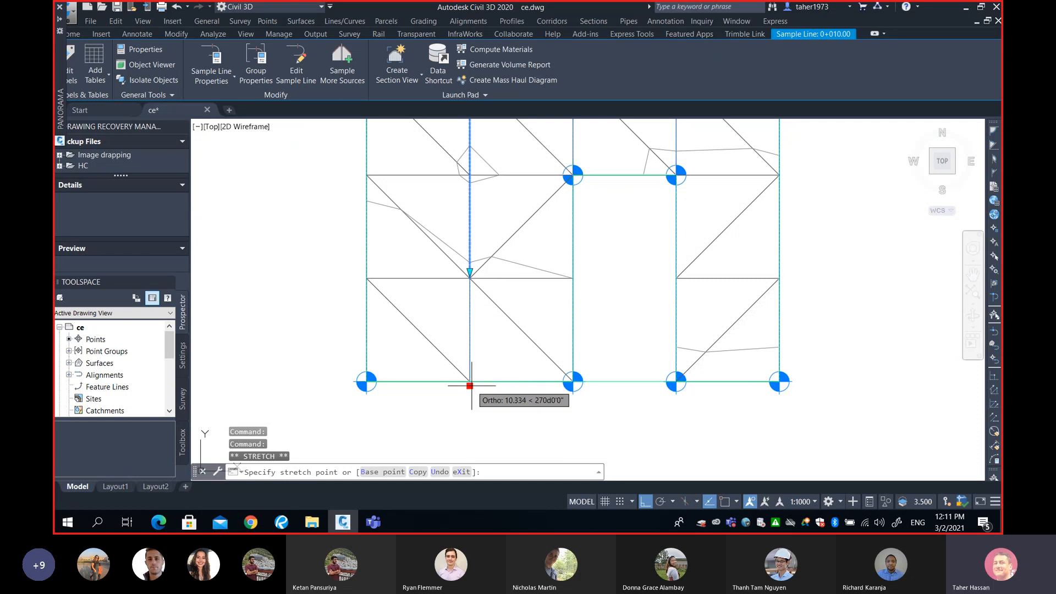
{"action": "type", "text": "int"}
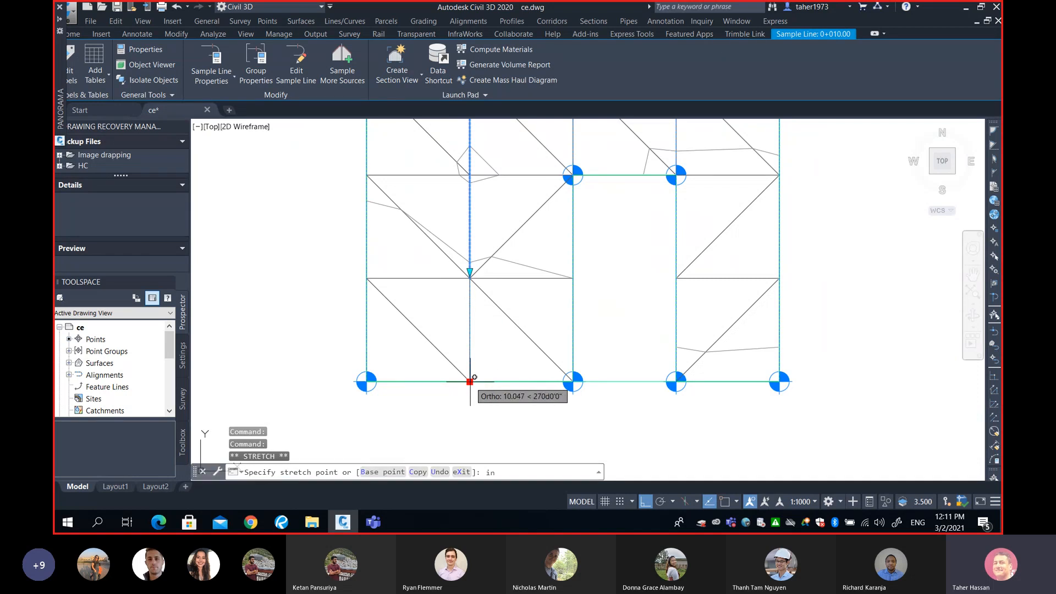
{"action": "key", "text": "Return"}
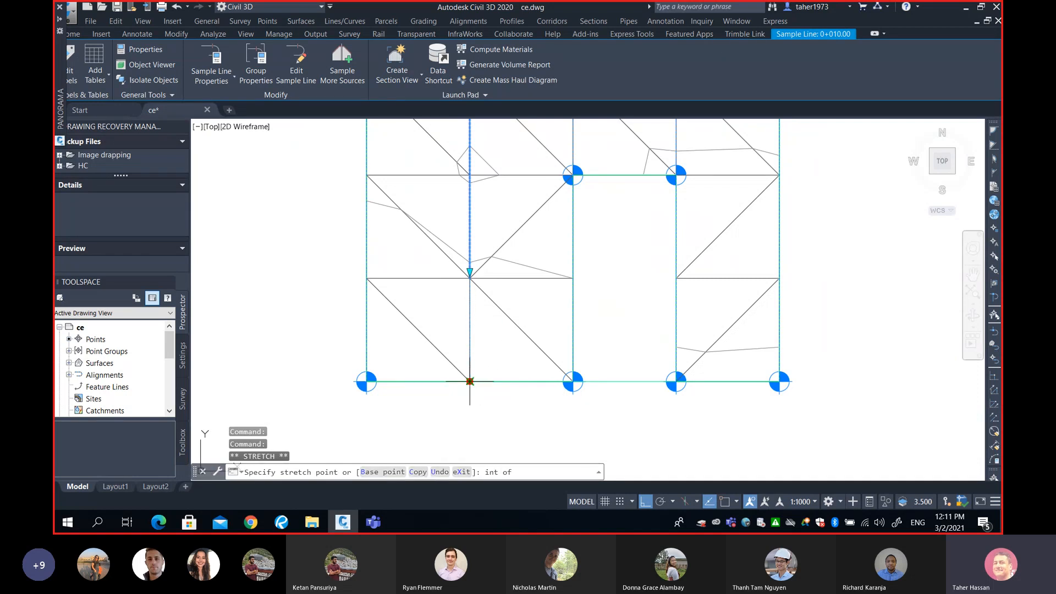
{"action": "left_click", "coordinate": [470, 381]}
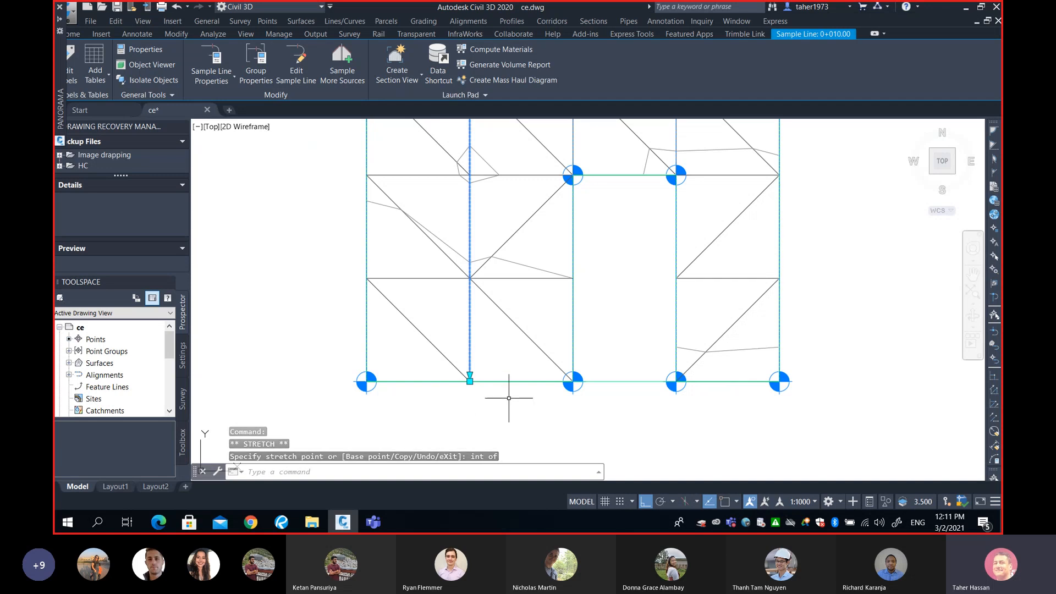
Erase the rectangle left at the right end of the section view
{"action": "scroll", "coordinate": [550, 364], "scroll_direction": "down", "scroll_amount": 2}
{"action": "scroll", "coordinate": [669, 352], "scroll_direction": "down", "scroll_amount": 3}
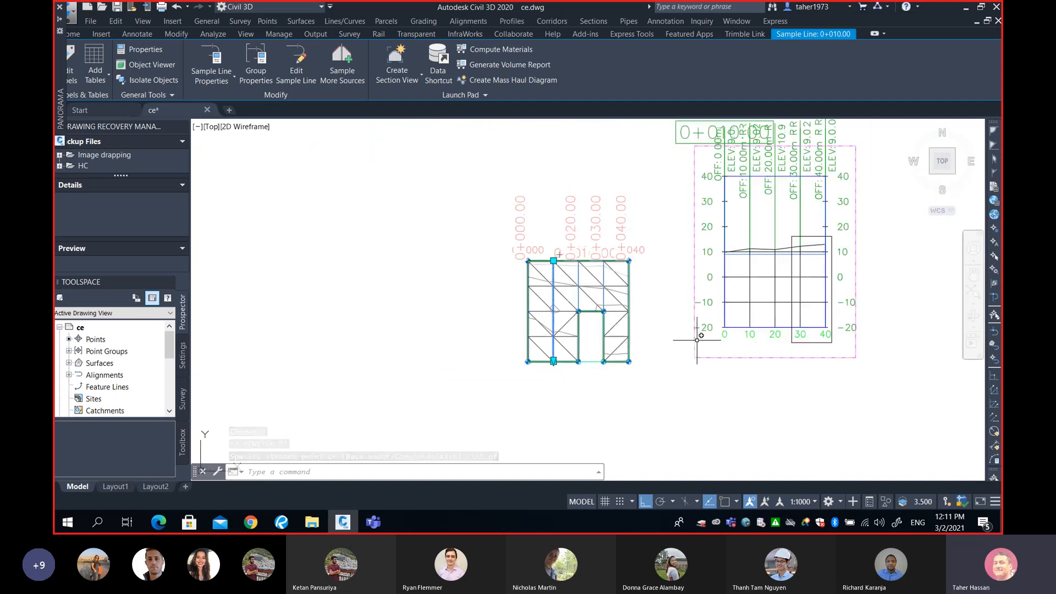
{"action": "scroll", "coordinate": [671, 363], "scroll_direction": "down", "scroll_amount": 1}
{"action": "key", "text": "Escape"}
{"action": "left_click", "coordinate": [664, 368]}
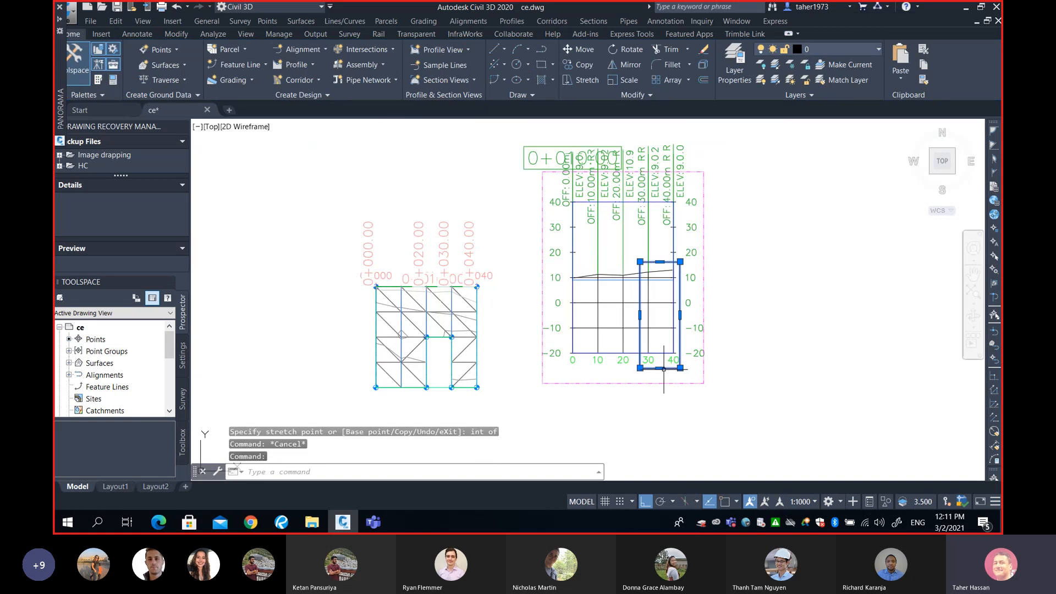
{"action": "type", "text": "e"}
{"action": "key", "text": "Return"}
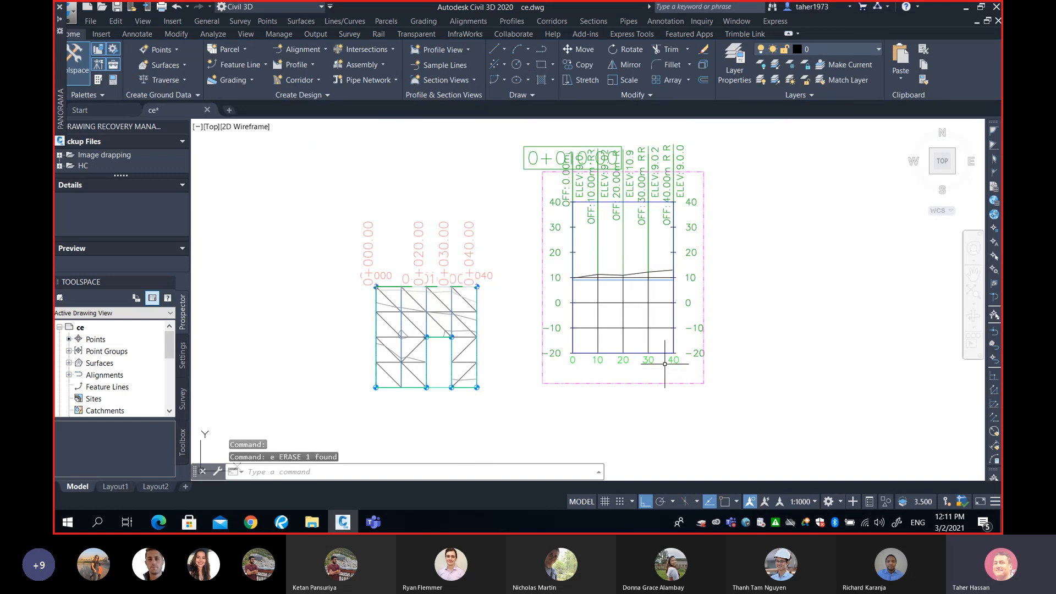
Start Create Multiple Section Views using My Volume Alignment and the sample line group 0-40
{"action": "scroll", "coordinate": [676, 341], "scroll_direction": "down", "scroll_amount": 4}
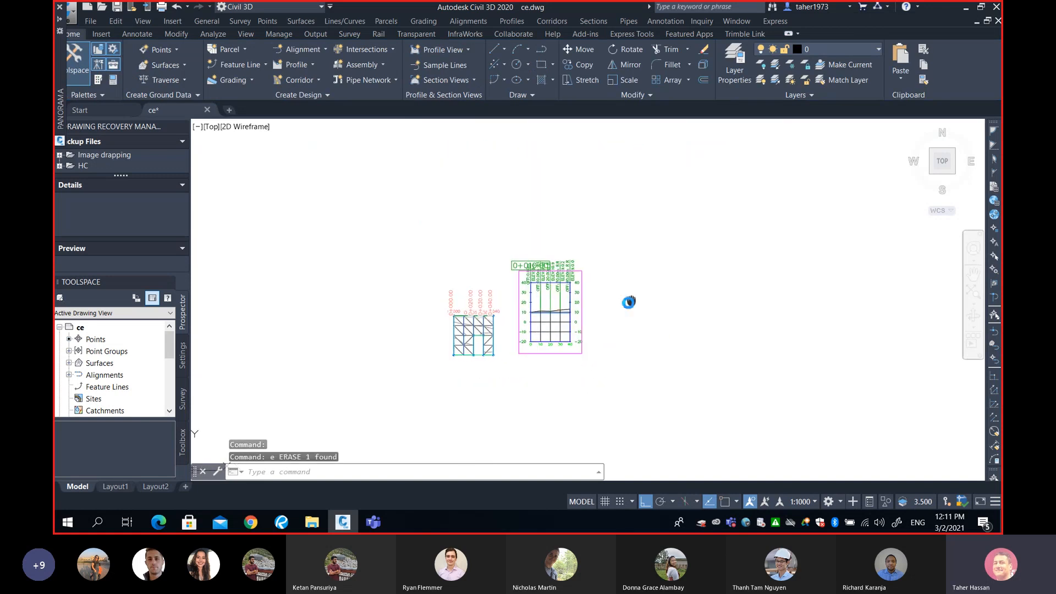
{"action": "middle_click_drag", "start_coordinate": [629, 301], "coordinate": [591, 307]}
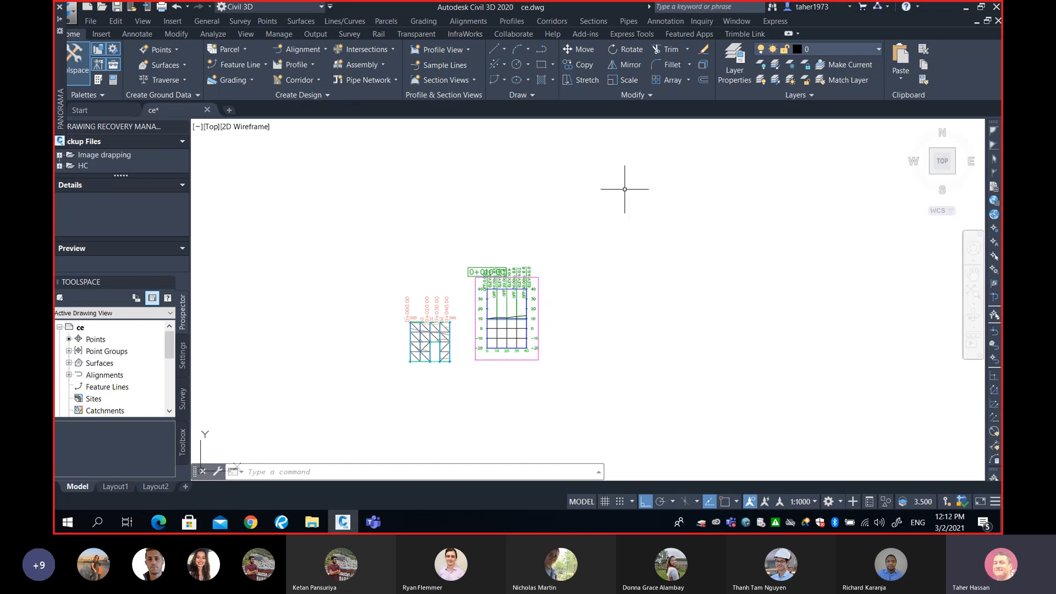
{"action": "left_click", "coordinate": [594, 22]}
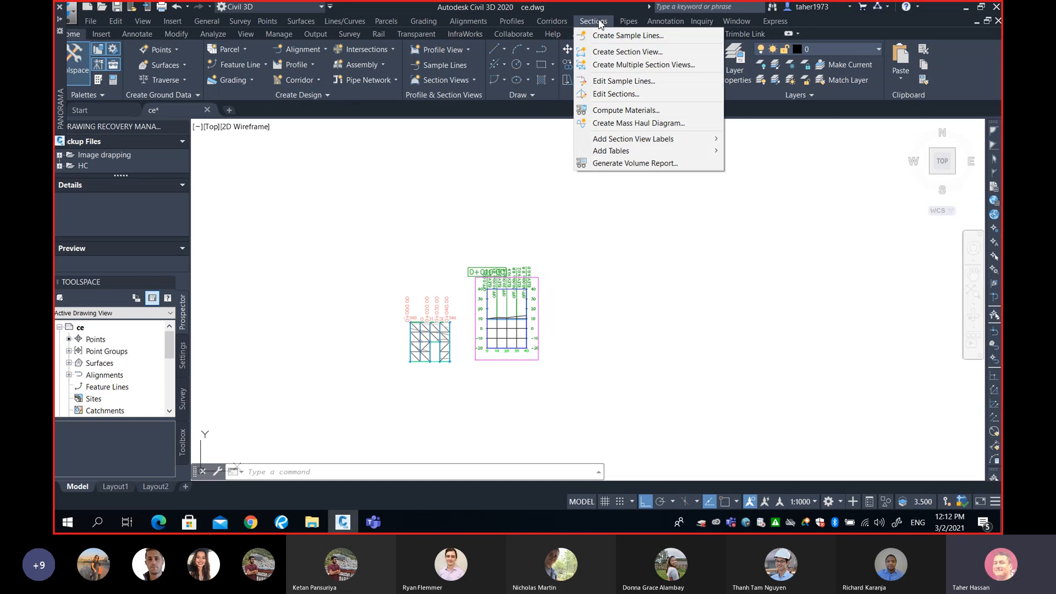
{"action": "left_click", "coordinate": [604, 65]}
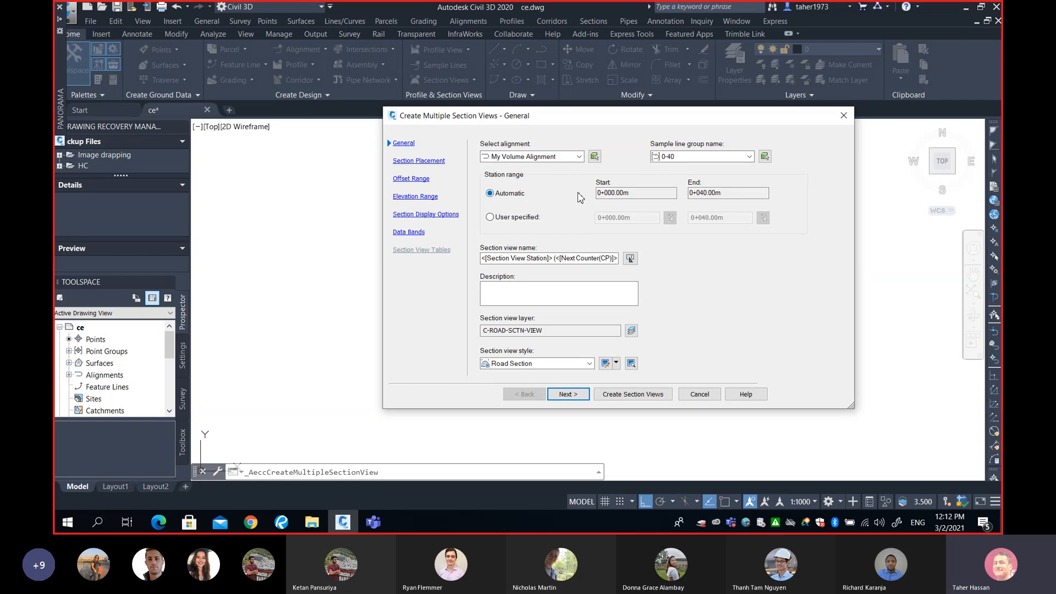
{"action": "left_click", "coordinate": [552, 157]}
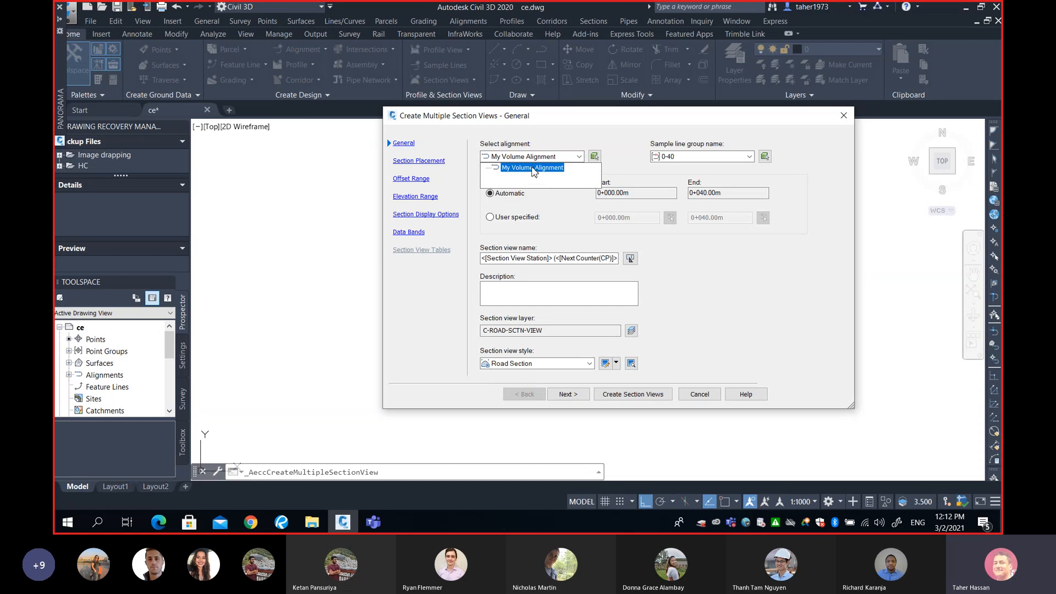
{"action": "left_click", "coordinate": [533, 168]}
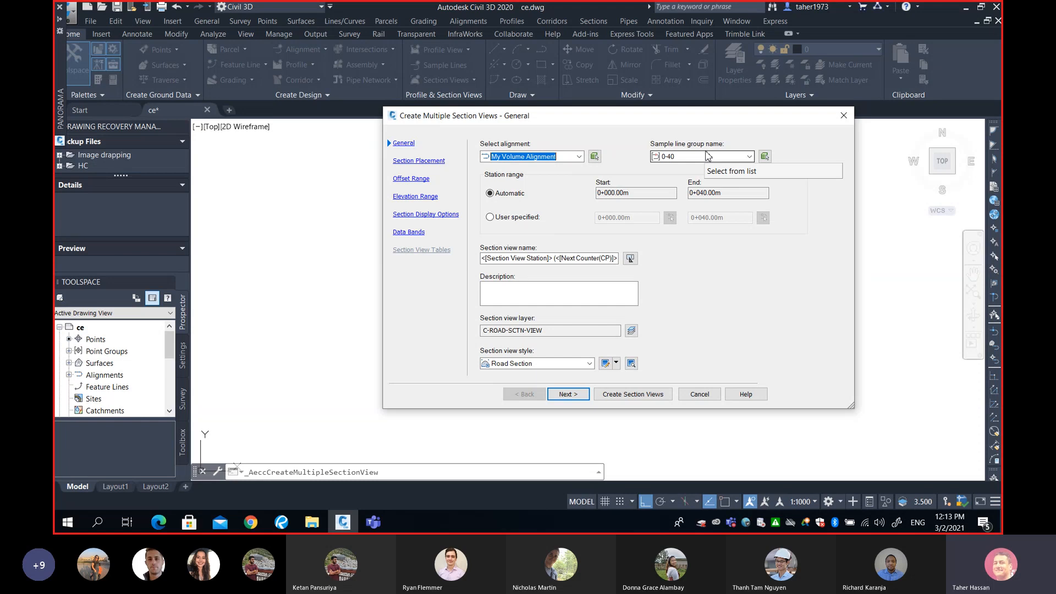
{"action": "left_click", "coordinate": [692, 157]}
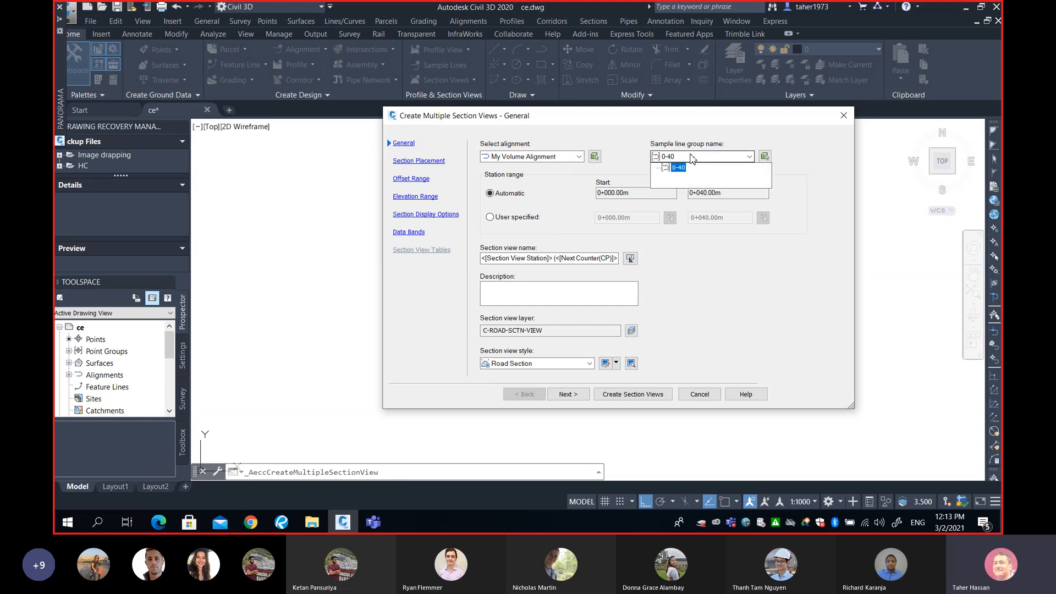
{"action": "left_click", "coordinate": [692, 158]}
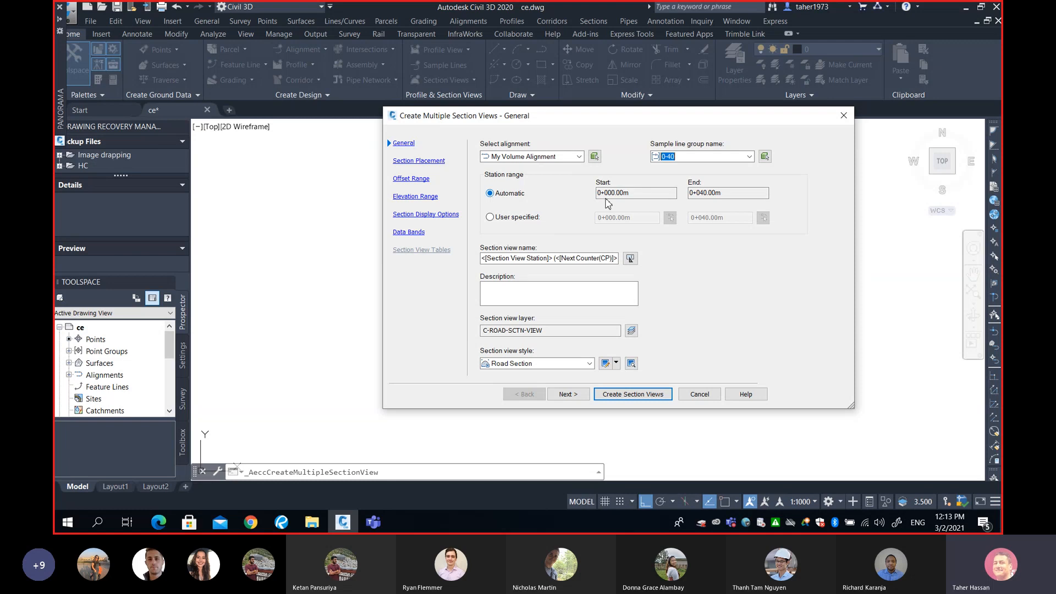
{"action": "left_click", "coordinate": [627, 194]}
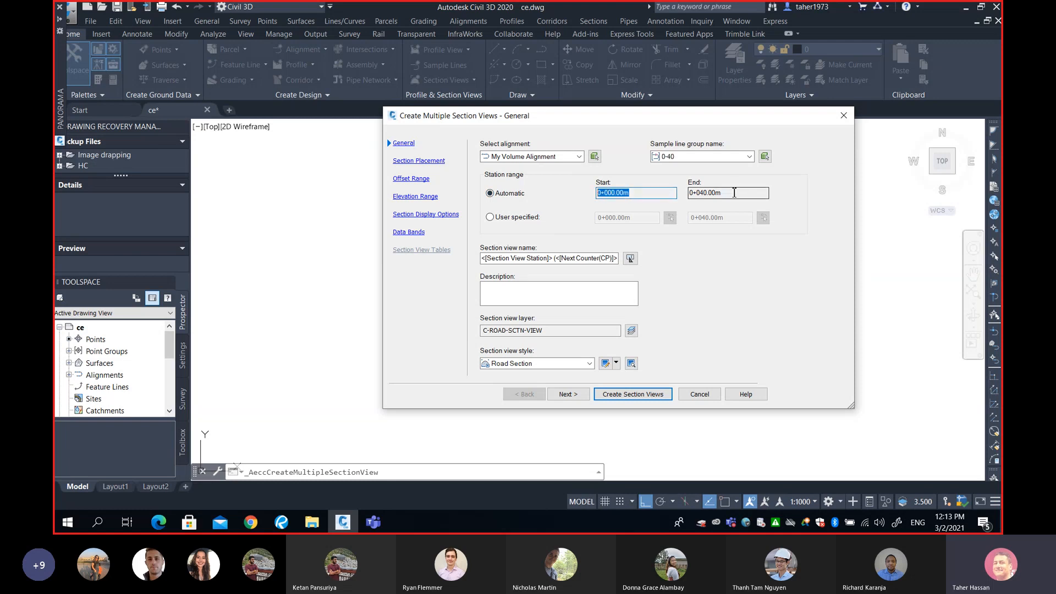
{"action": "left_click", "coordinate": [733, 193]}
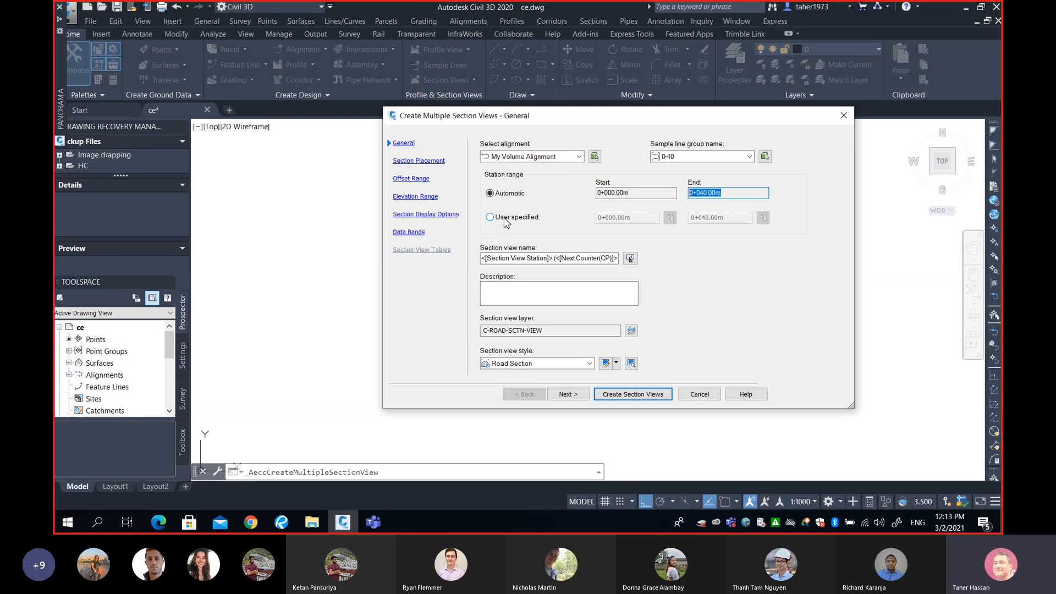
{"action": "left_click", "coordinate": [492, 219]}
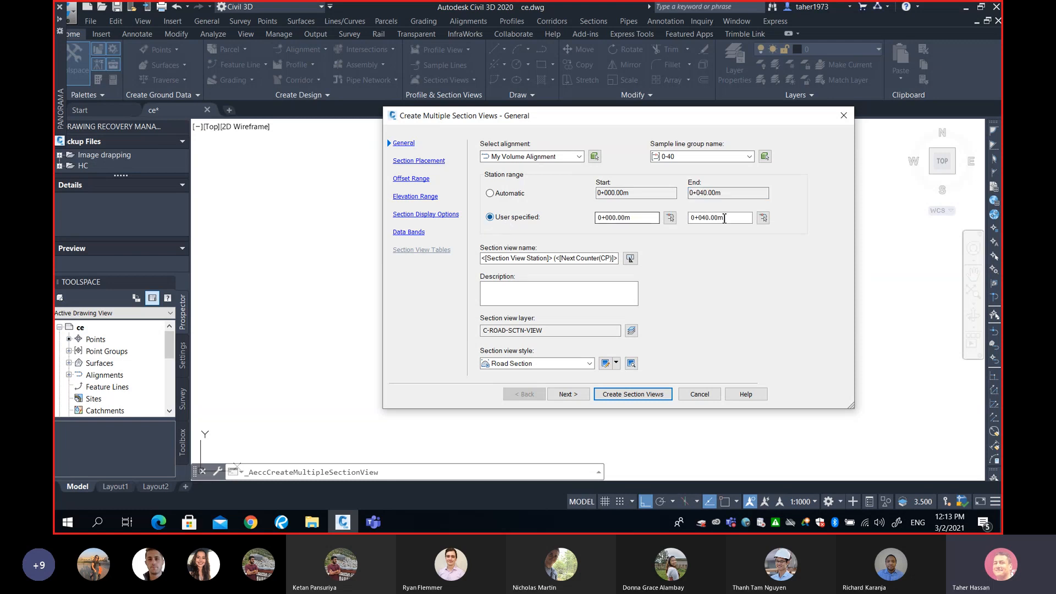
{"action": "left_click", "coordinate": [736, 217]}
{"action": "left_click_drag", "start_coordinate": [736, 217], "coordinate": [690, 218]}
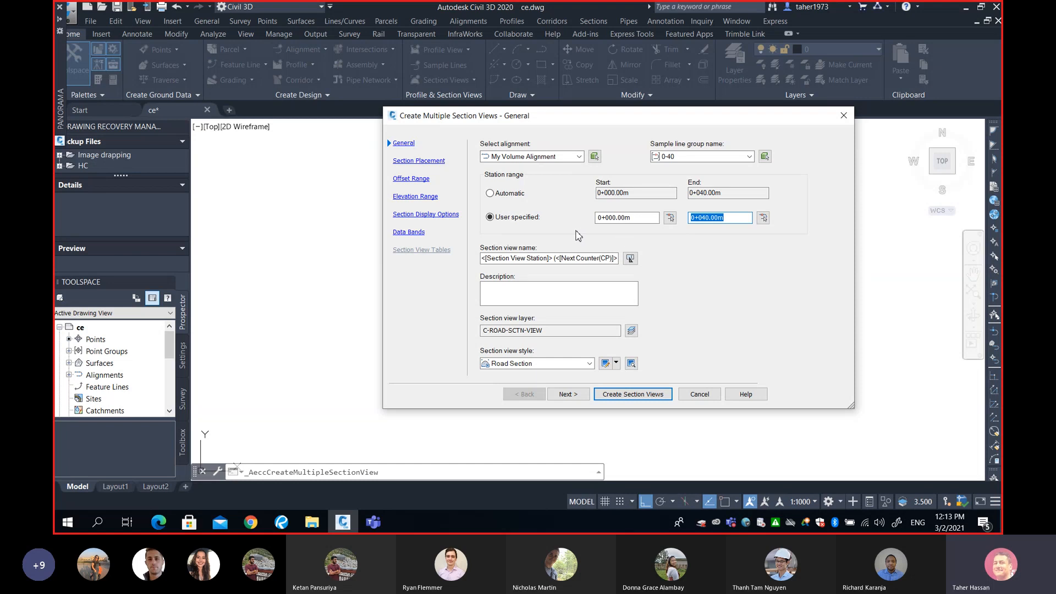
{"action": "left_click", "coordinate": [505, 195]}
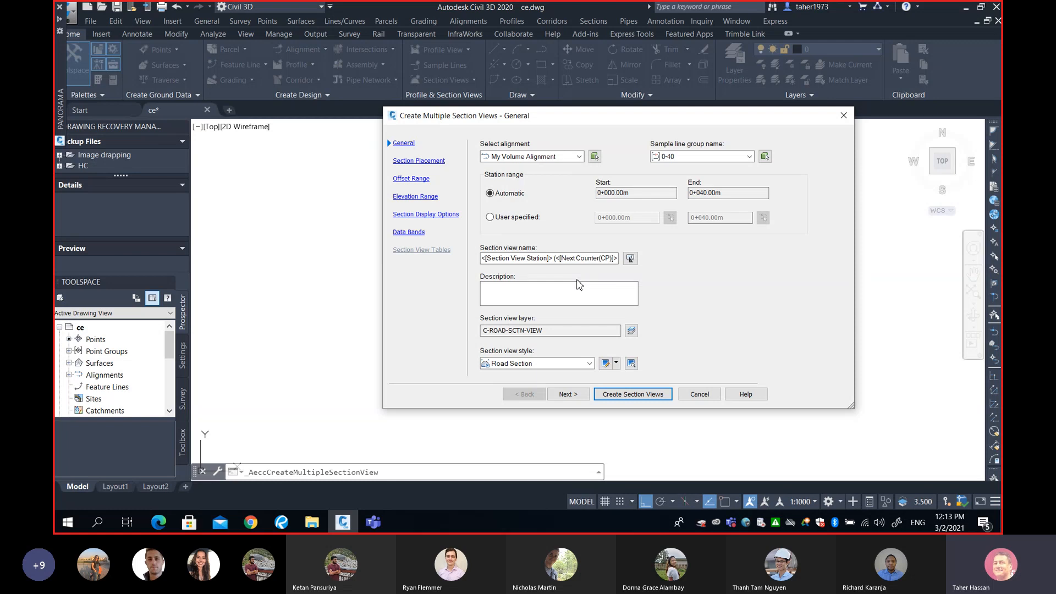
Keep the default placement, offset, elevation and band settings, and create the section views at an origin right of the existing view
{"action": "left_click", "coordinate": [568, 394]}
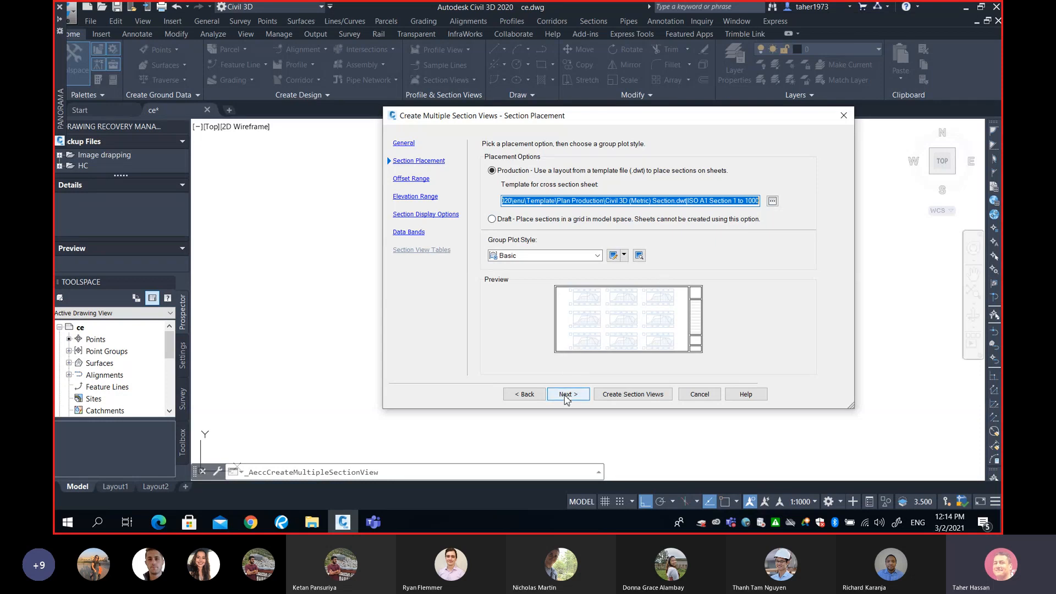
{"action": "left_click", "coordinate": [567, 395]}
{"action": "left_click", "coordinate": [567, 395]}
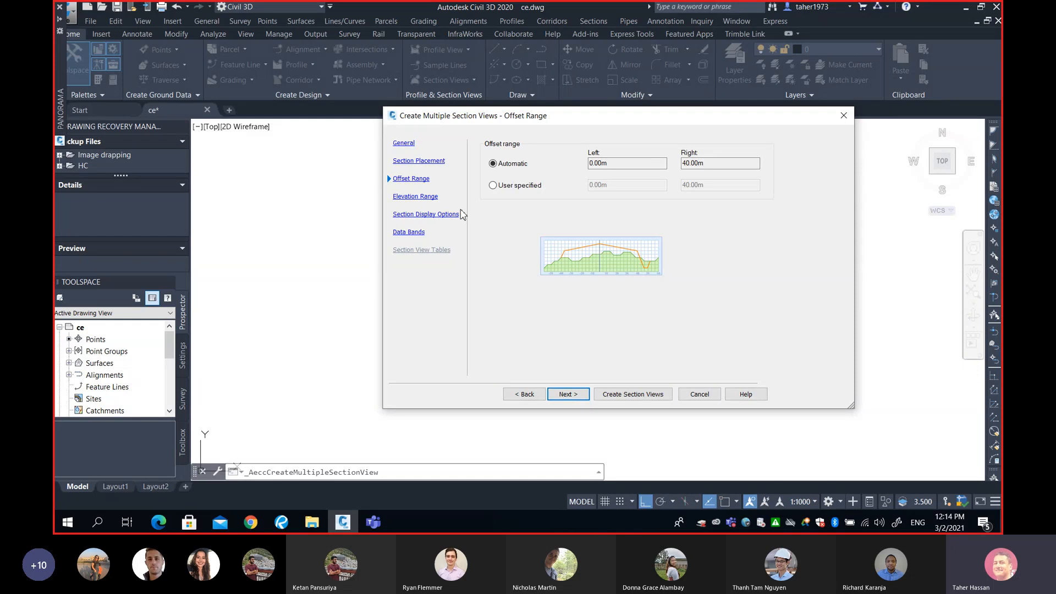
{"action": "left_click", "coordinate": [574, 396]}
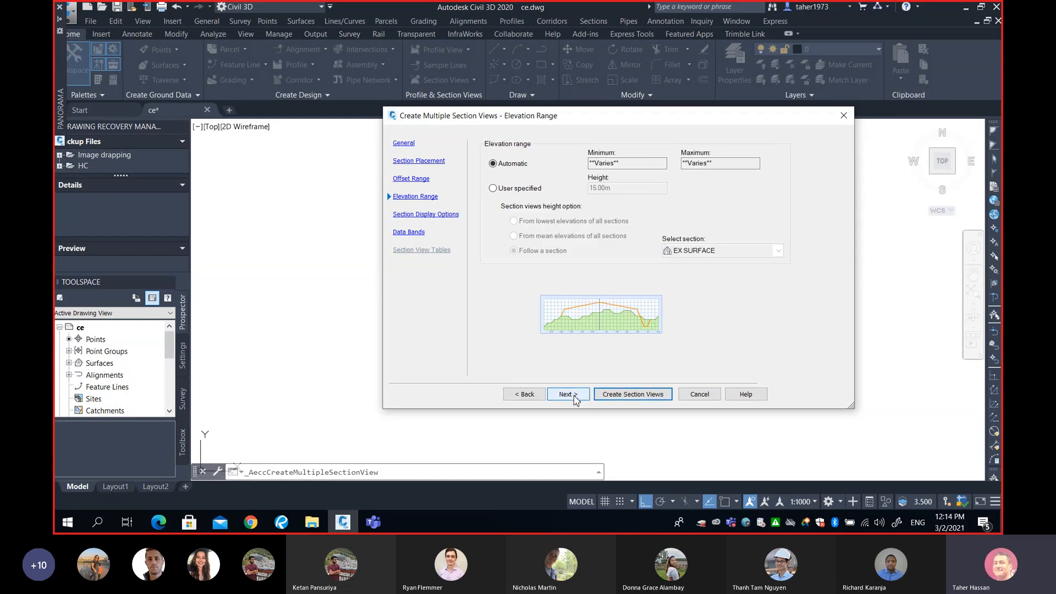
{"action": "left_click", "coordinate": [574, 396]}
{"action": "left_click", "coordinate": [573, 396]}
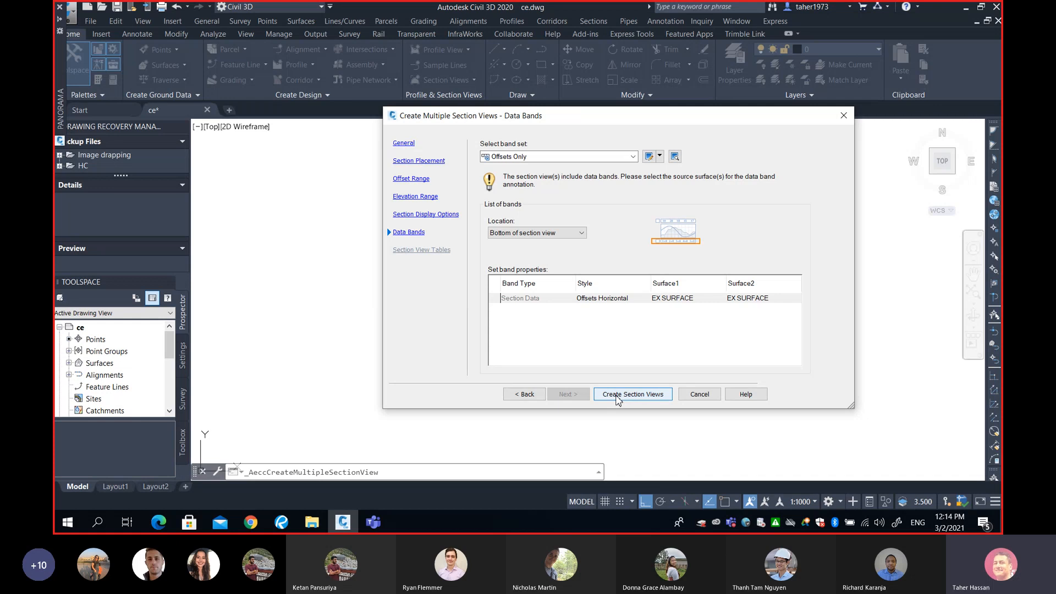
{"action": "left_click", "coordinate": [618, 395]}
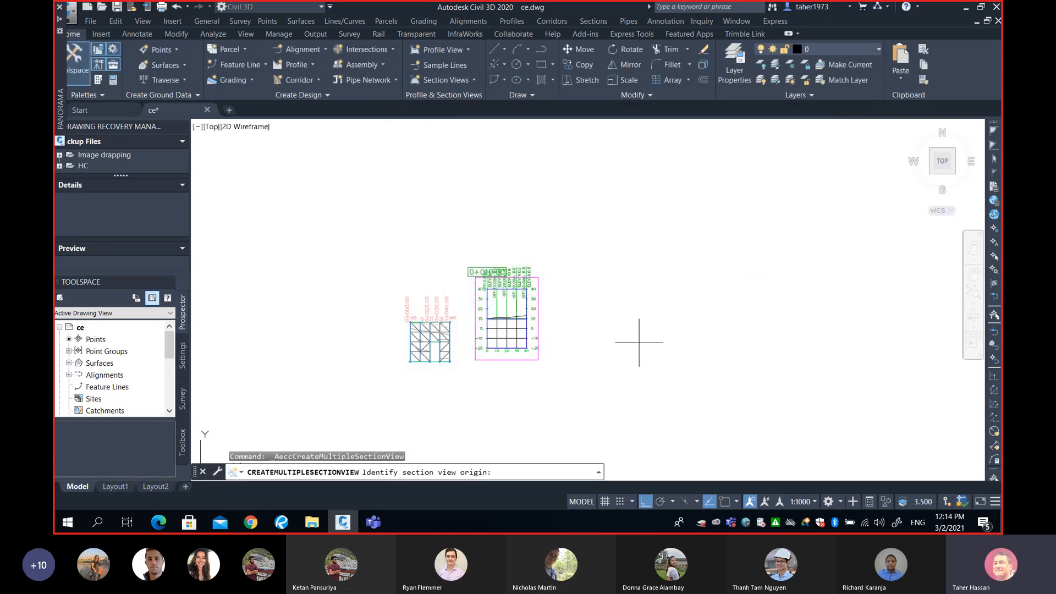
{"action": "left_click", "coordinate": [648, 339]}
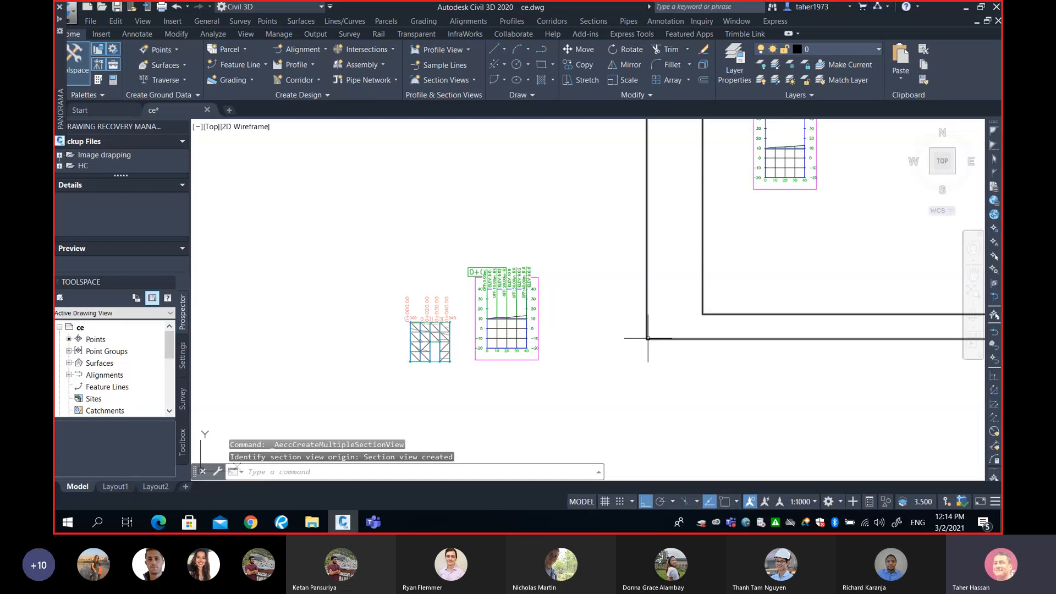
Zoom and pan through the new section views to inspect each station's ground lines
{"action": "scroll", "coordinate": [648, 339], "scroll_direction": "down", "scroll_amount": 6}
{"action": "middle_click_drag", "start_coordinate": [700, 307], "coordinate": [658, 335]}
{"action": "scroll", "coordinate": [657, 336], "scroll_direction": "up", "scroll_amount": 2}
{"action": "scroll", "coordinate": [657, 308], "scroll_direction": "up", "scroll_amount": 4}
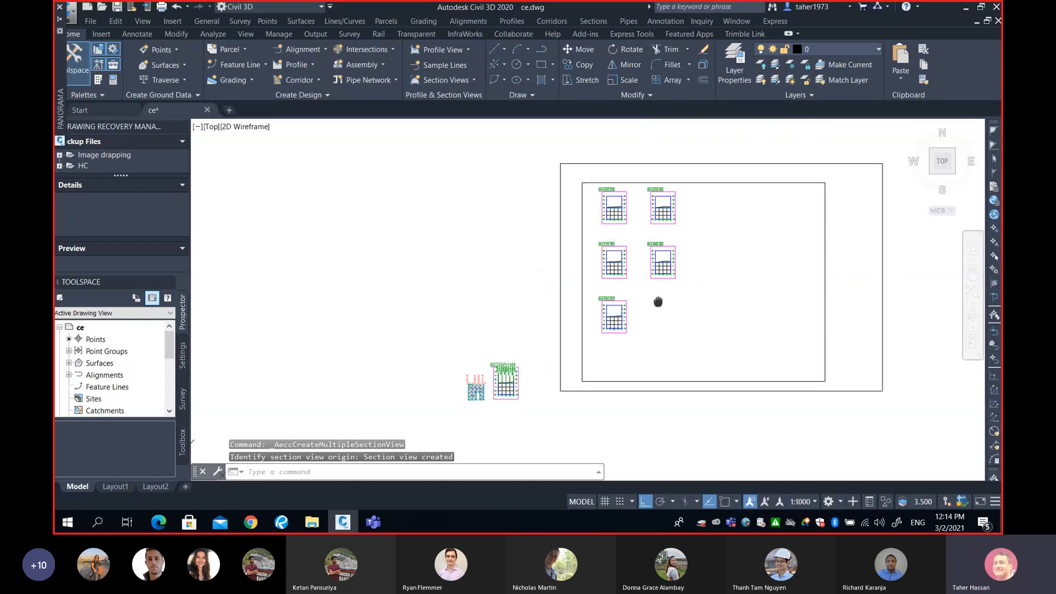
{"action": "middle_click_drag", "start_coordinate": [549, 261], "coordinate": [602, 370]}
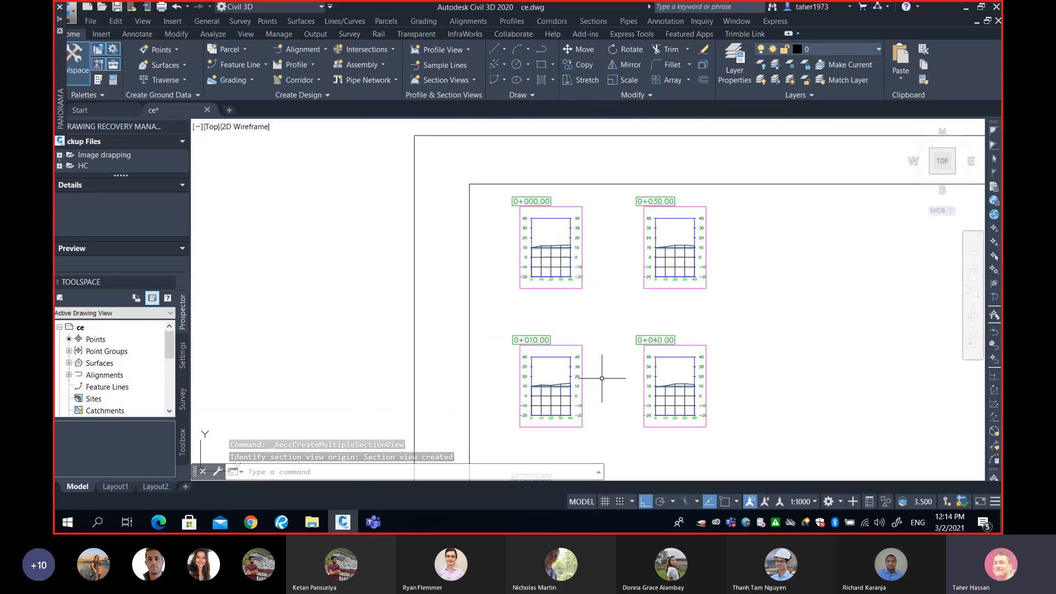
{"action": "scroll", "coordinate": [523, 201], "scroll_direction": "up", "scroll_amount": 4}
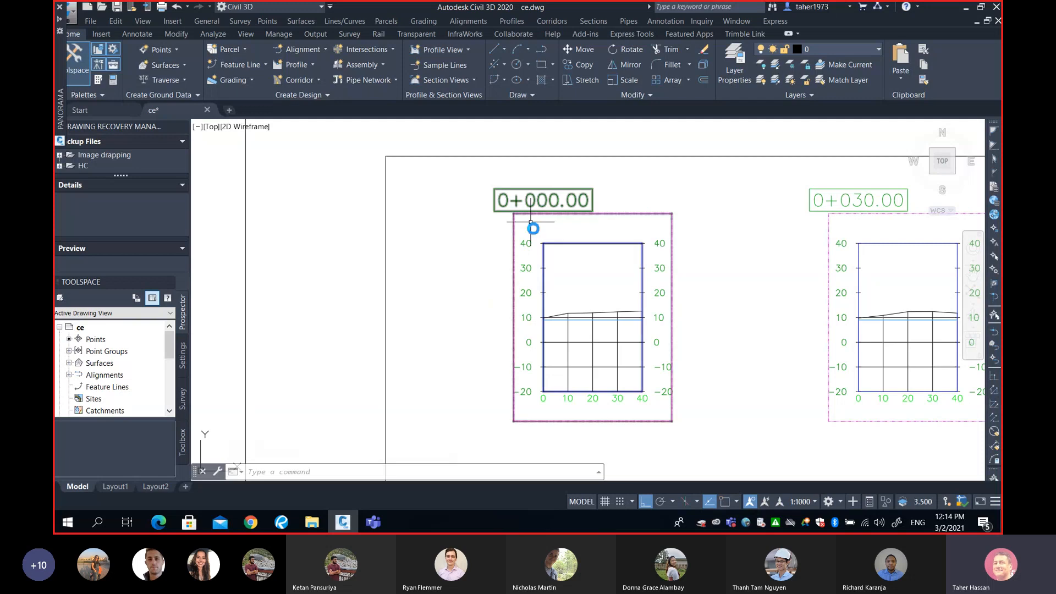
{"action": "scroll", "coordinate": [531, 229], "scroll_direction": "down", "scroll_amount": 2}
{"action": "middle_click_drag", "start_coordinate": [578, 347], "coordinate": [561, 271]}
{"action": "scroll", "coordinate": [566, 279], "scroll_direction": "up", "scroll_amount": 4}
{"action": "scroll", "coordinate": [567, 279], "scroll_direction": "down", "scroll_amount": 4}
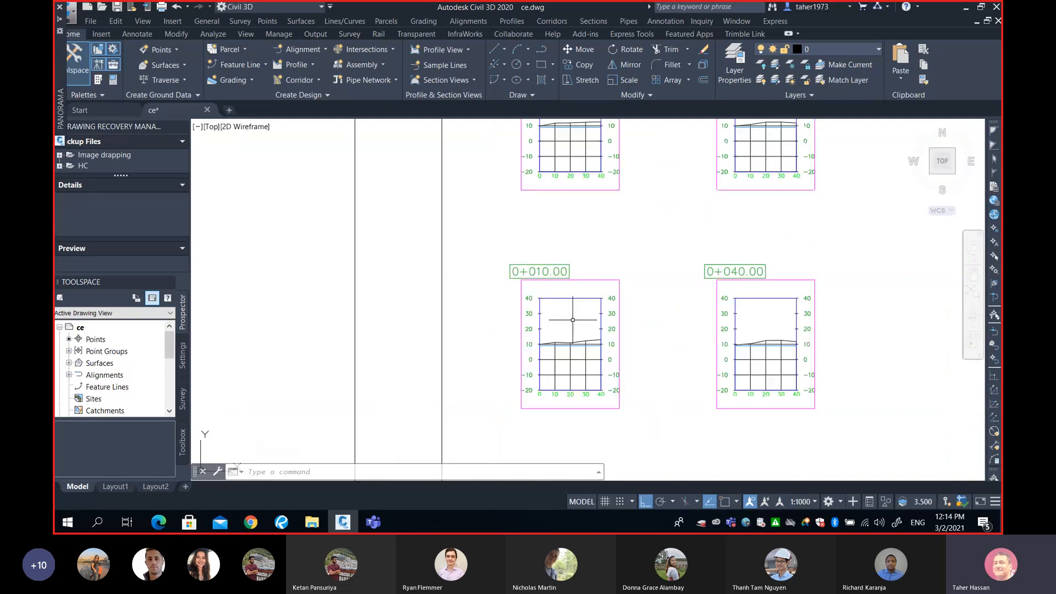
{"action": "middle_click_drag", "start_coordinate": [582, 359], "coordinate": [586, 302]}
{"action": "middle_click_drag", "start_coordinate": [564, 203], "coordinate": [557, 323]}
{"action": "scroll", "coordinate": [565, 228], "scroll_direction": "up", "scroll_amount": 4}
{"action": "middle_click_drag", "start_coordinate": [557, 218], "coordinate": [557, 259]}
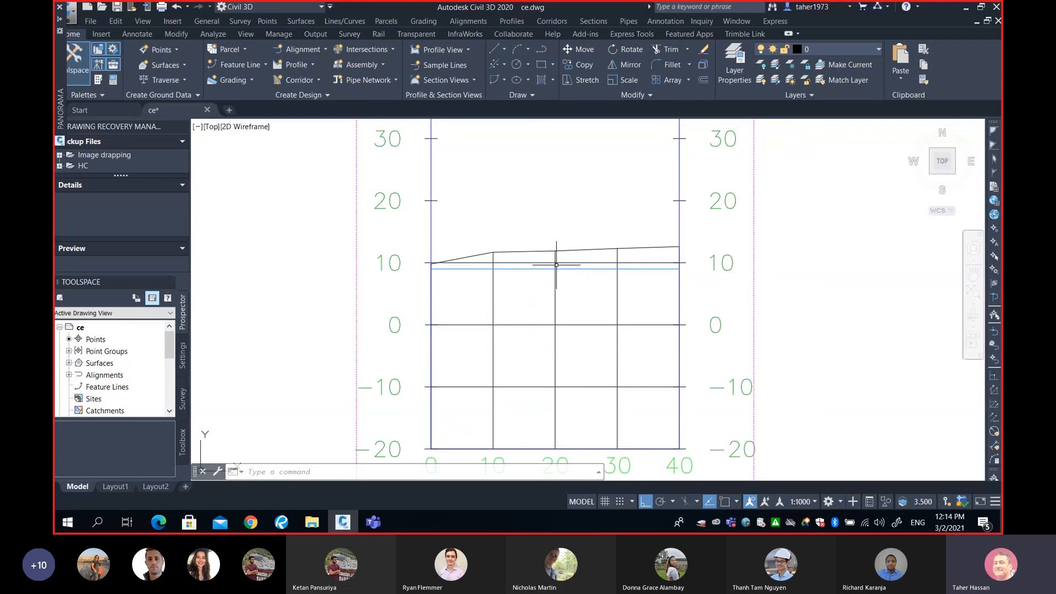
{"action": "scroll", "coordinate": [495, 258], "scroll_direction": "up", "scroll_amount": 2}
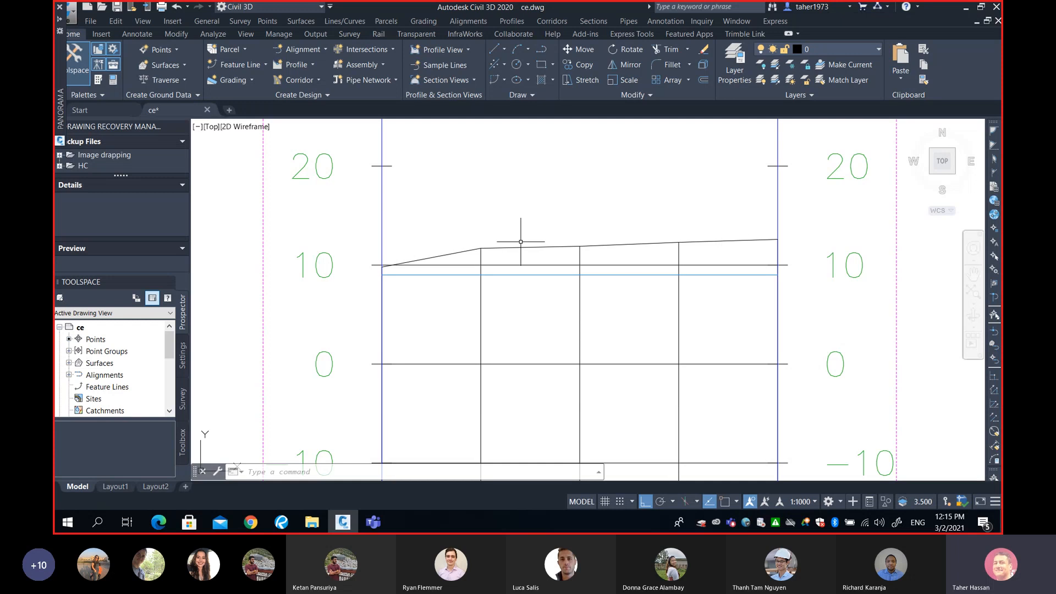
{"action": "mouse_move", "coordinate": [449, 258]}
{"action": "scroll", "coordinate": [828, 220], "scroll_direction": "down", "scroll_amount": 4}
{"action": "middle_click_drag", "start_coordinate": [814, 269], "coordinate": [668, 287]}
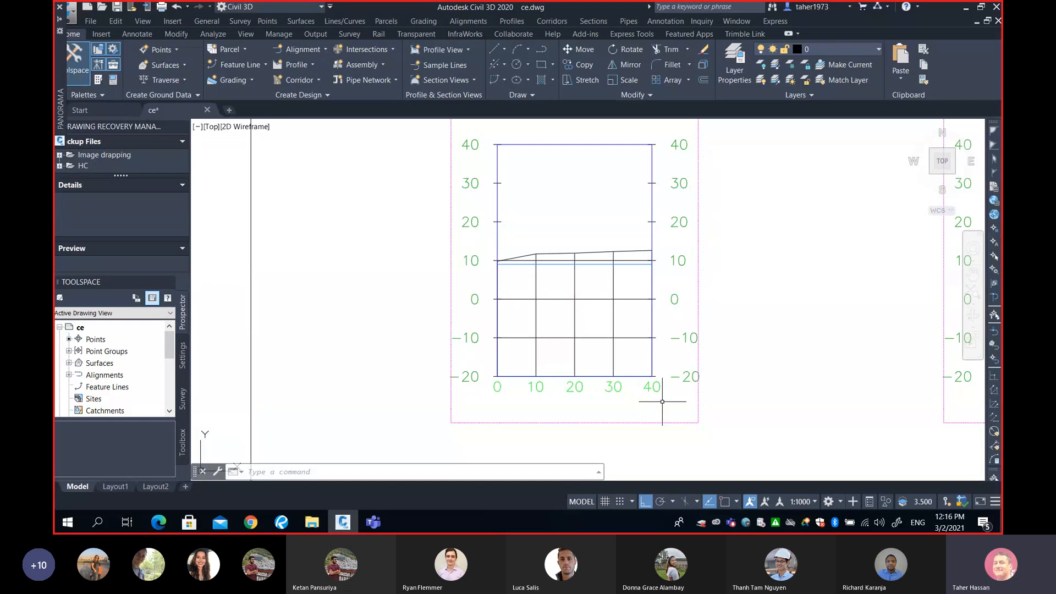
{"action": "scroll", "coordinate": [589, 384], "scroll_direction": "down", "scroll_amount": 6}
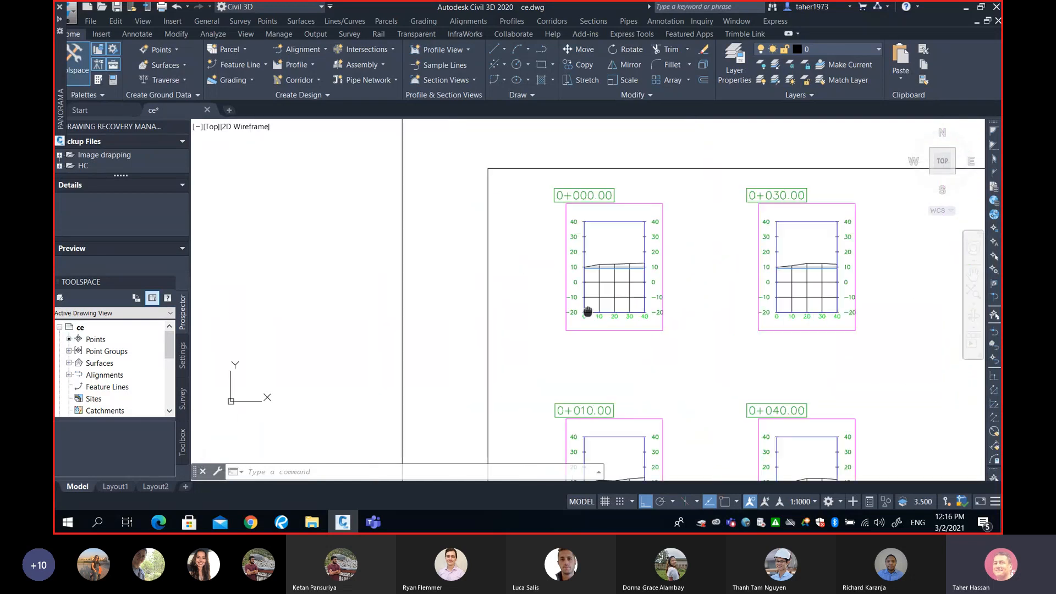
{"action": "scroll", "coordinate": [522, 395], "scroll_direction": "down", "scroll_amount": 4}
{"action": "middle_click_drag", "start_coordinate": [362, 473], "coordinate": [440, 375]}
{"action": "scroll", "coordinate": [435, 374], "scroll_direction": "up", "scroll_amount": 8}
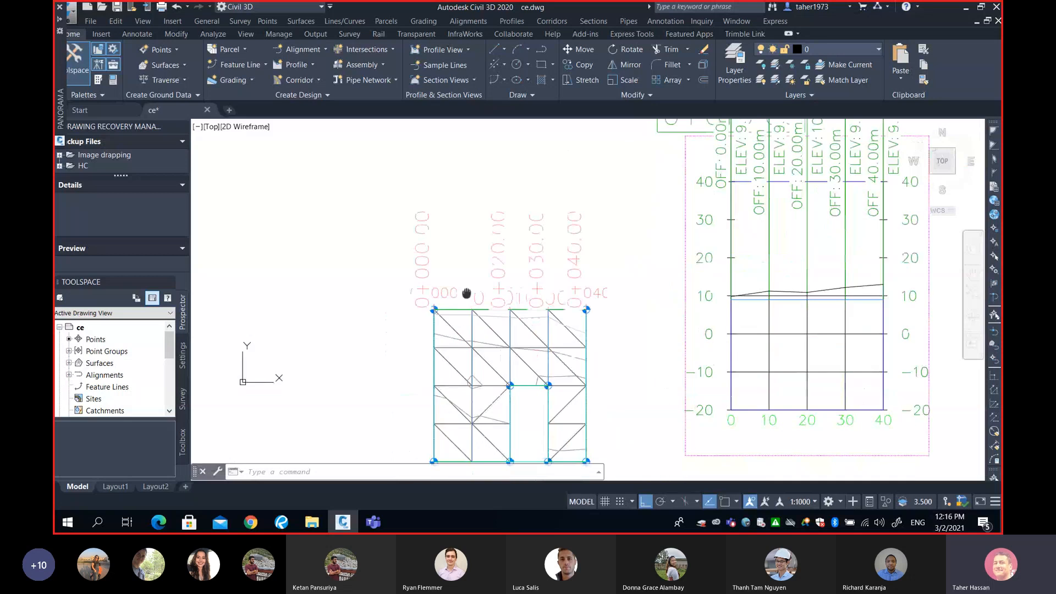
{"action": "left_click", "coordinate": [433, 330]}
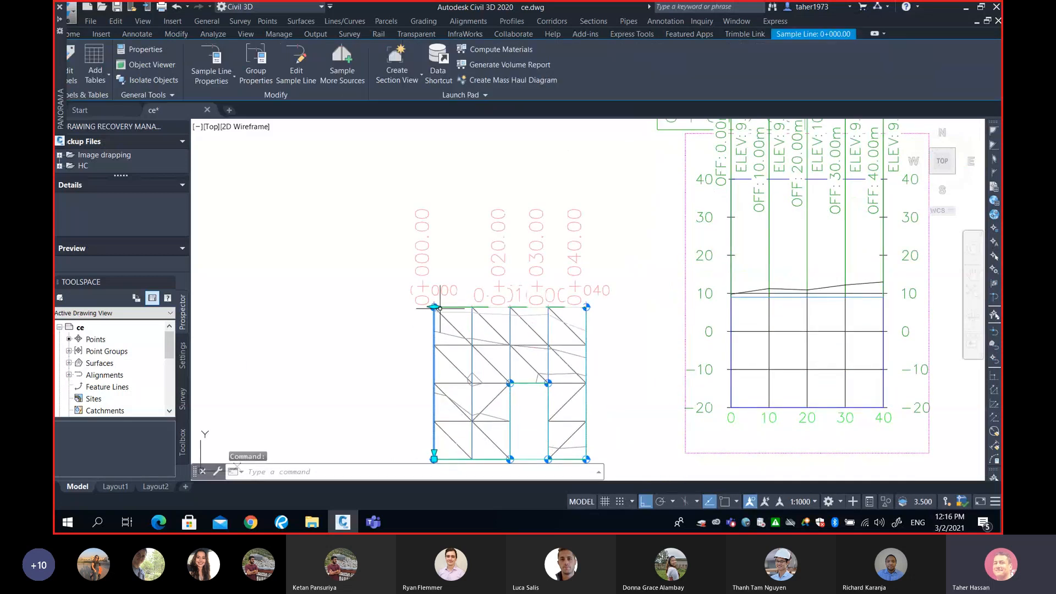
{"action": "left_click", "coordinate": [434, 307]}
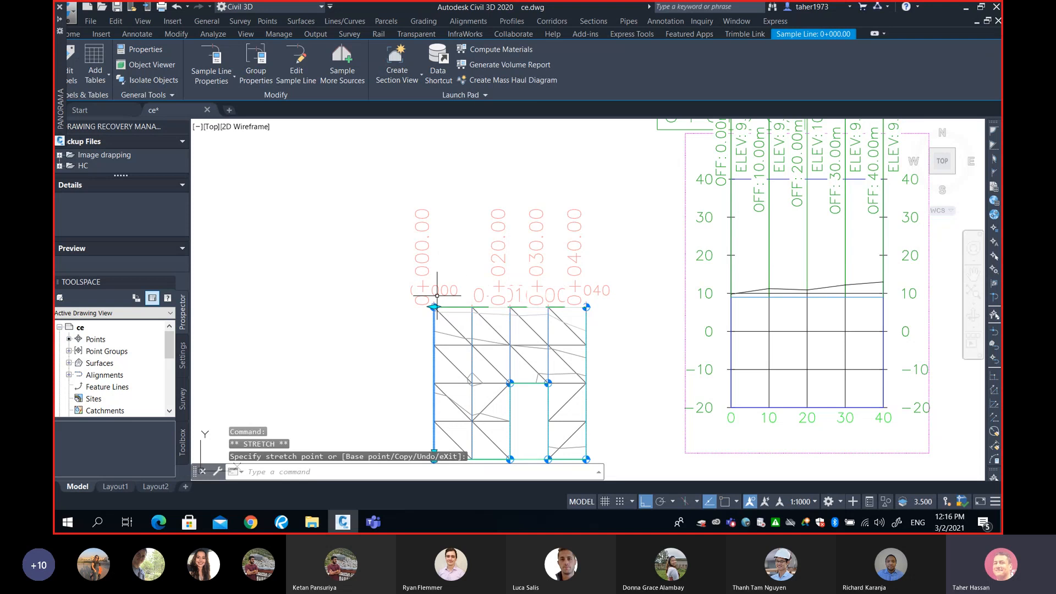
{"action": "scroll", "coordinate": [434, 303], "scroll_direction": "up", "scroll_amount": 6}
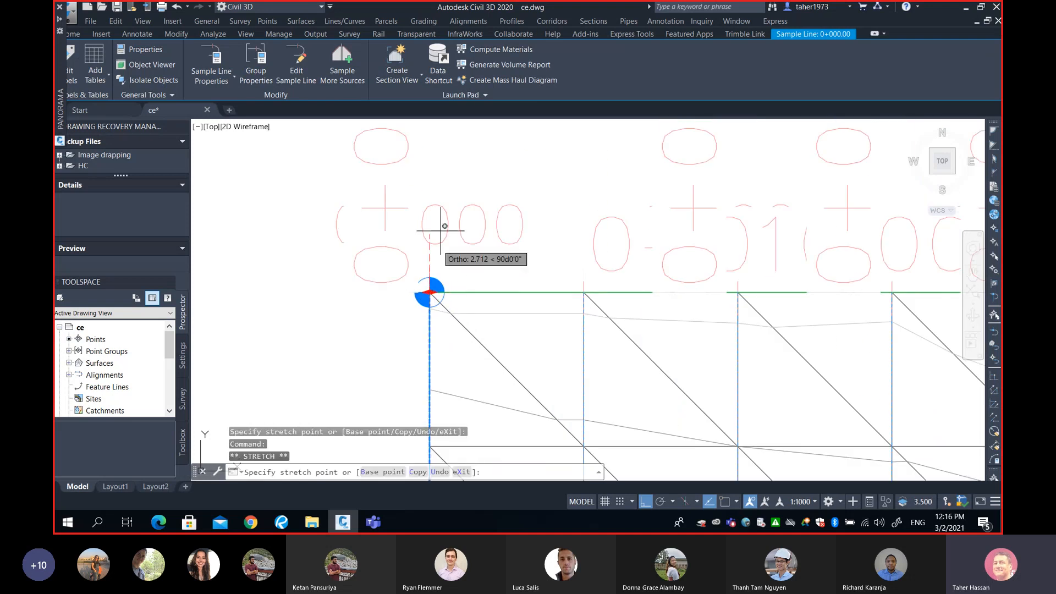
{"action": "scroll", "coordinate": [443, 220], "scroll_direction": "down", "scroll_amount": 3}
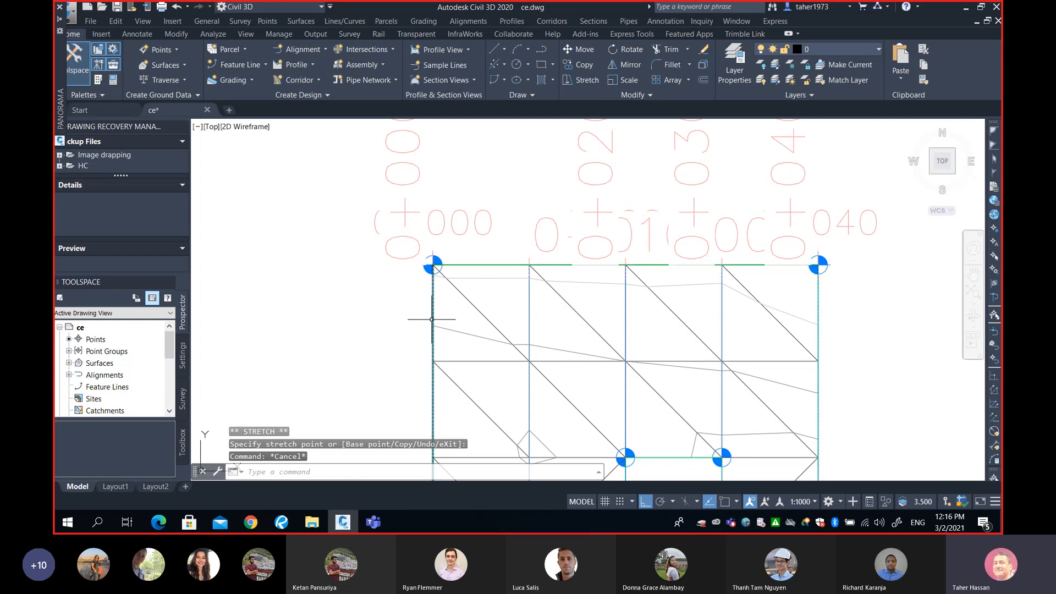
{"action": "key", "text": "Escape"}
{"action": "scroll", "coordinate": [428, 339], "scroll_direction": "down", "scroll_amount": 5}
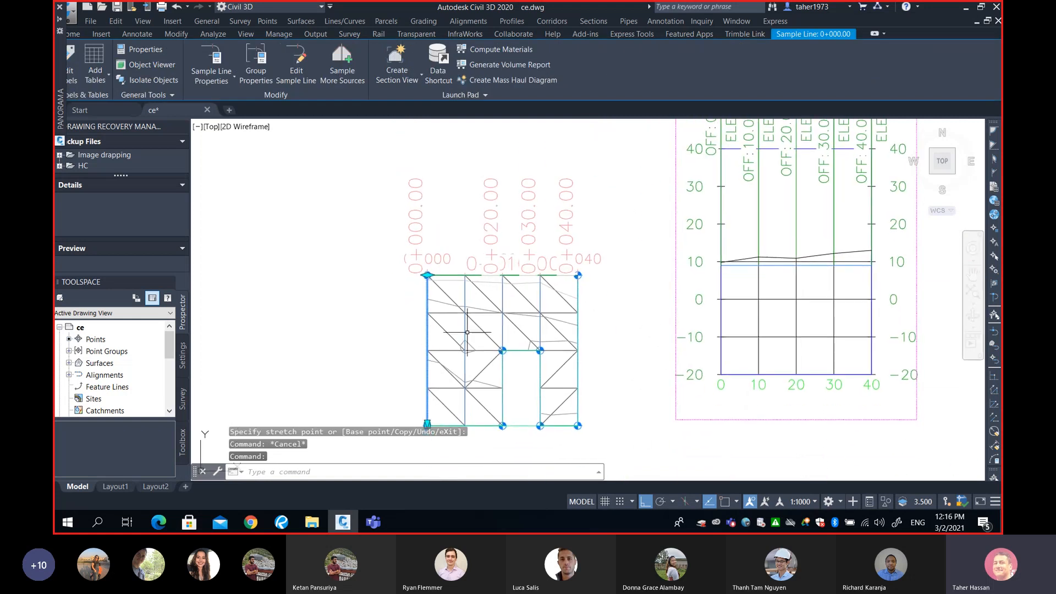
{"action": "key", "text": "Escape"}
{"action": "left_click", "coordinate": [467, 289]}
{"action": "key", "text": "Escape"}
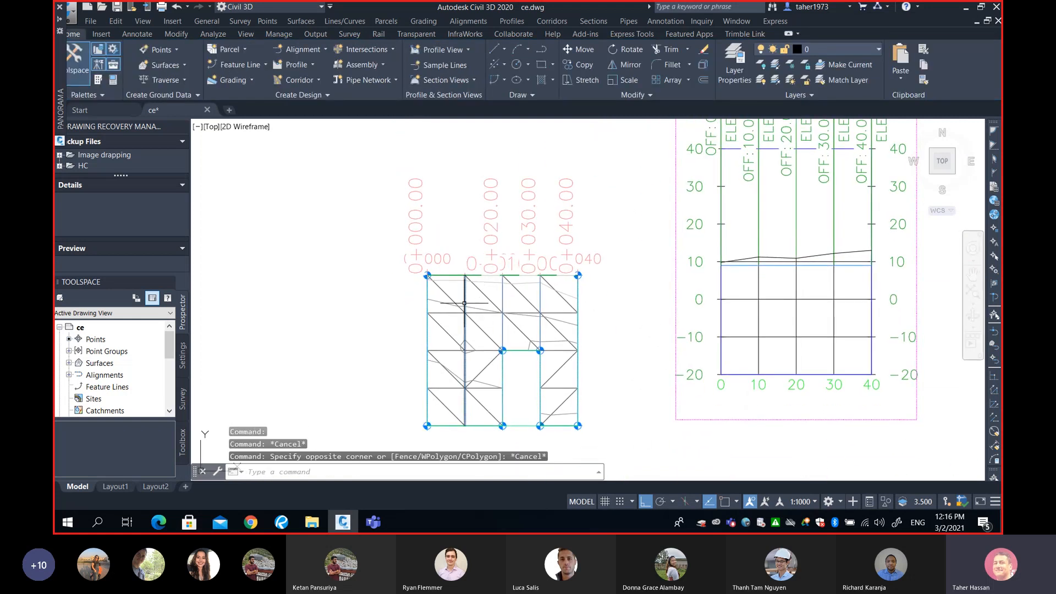
Select sample line 0+010 and stretch its end grip to lengthen the line
{"action": "left_click", "coordinate": [464, 303]}
{"action": "left_click", "coordinate": [465, 275]}
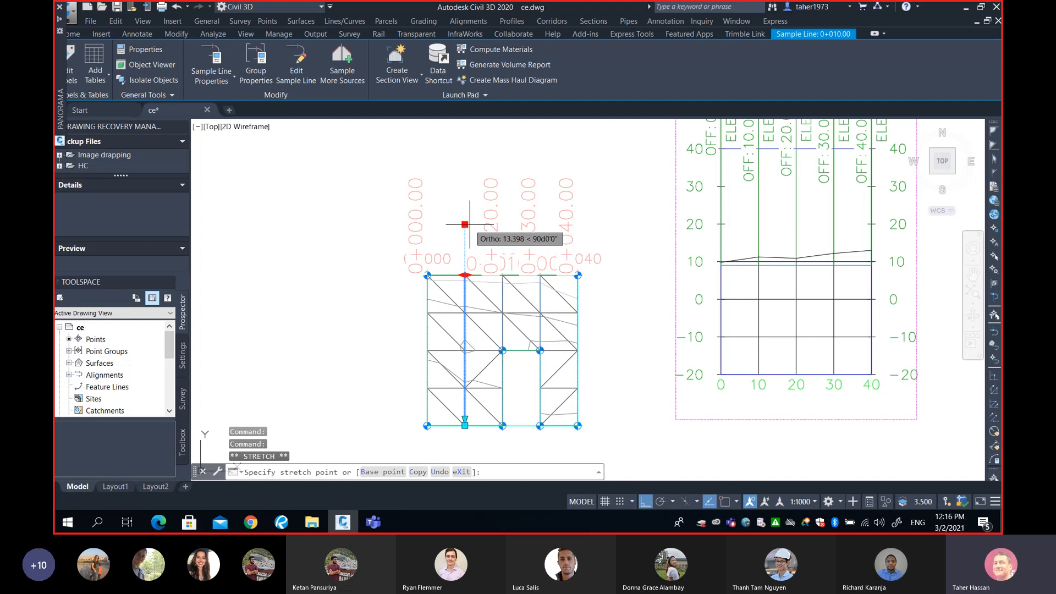
{"action": "mouse_move", "coordinate": [606, 249]}
{"action": "middle_mouse_down"}
{"action": "mouse_move", "coordinate": [507, 288]}
{"action": "mouse_move", "coordinate": [402, 412]}
{"action": "middle_mouse_up"}
Zoom and pan through the section views to inspect the ground lines at each station, especially 0+010
{"action": "scroll", "coordinate": [509, 287], "scroll_direction": "down", "scroll_amount": 4}
{"action": "middle_click_drag", "start_coordinate": [702, 241], "coordinate": [671, 268]}
{"action": "scroll", "coordinate": [665, 272], "scroll_direction": "down", "scroll_amount": 4}
{"action": "scroll", "coordinate": [610, 304], "scroll_direction": "up", "scroll_amount": 7}
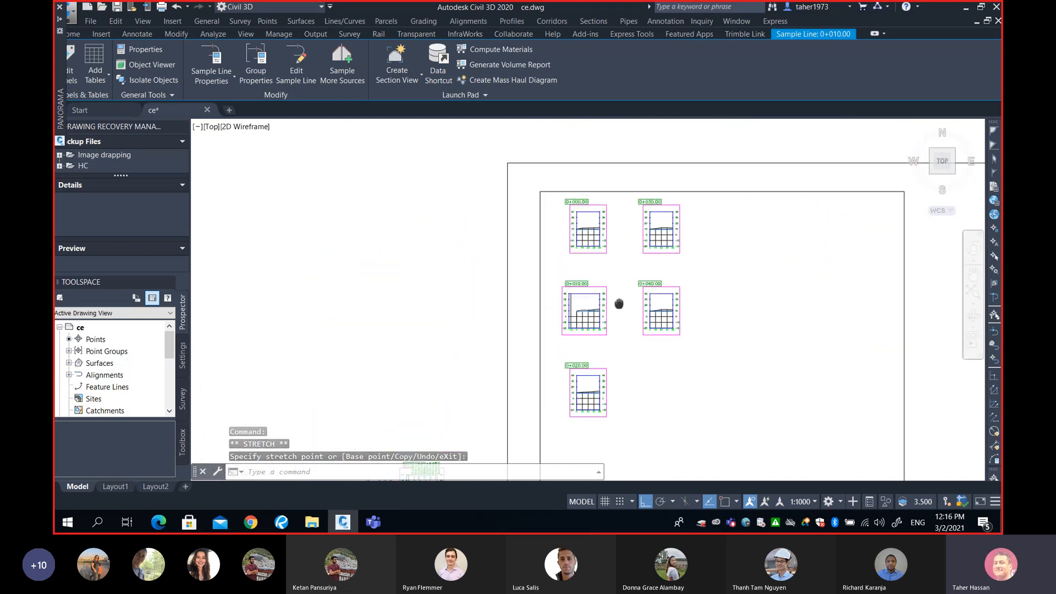
{"action": "scroll", "coordinate": [590, 307], "scroll_direction": "up", "scroll_amount": 2}
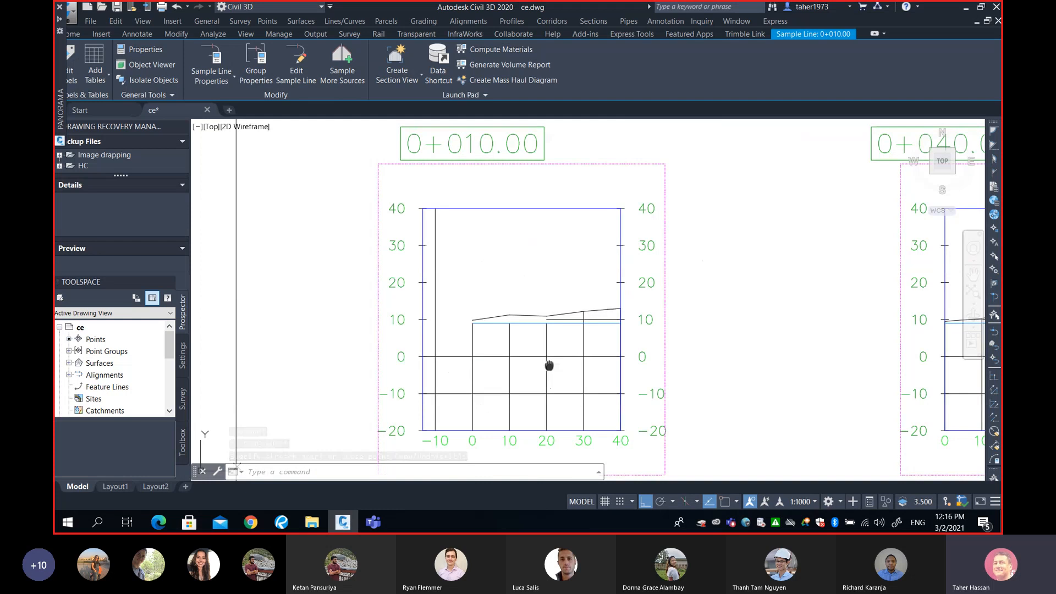
{"action": "middle_click_drag", "start_coordinate": [549, 365], "coordinate": [578, 300]}
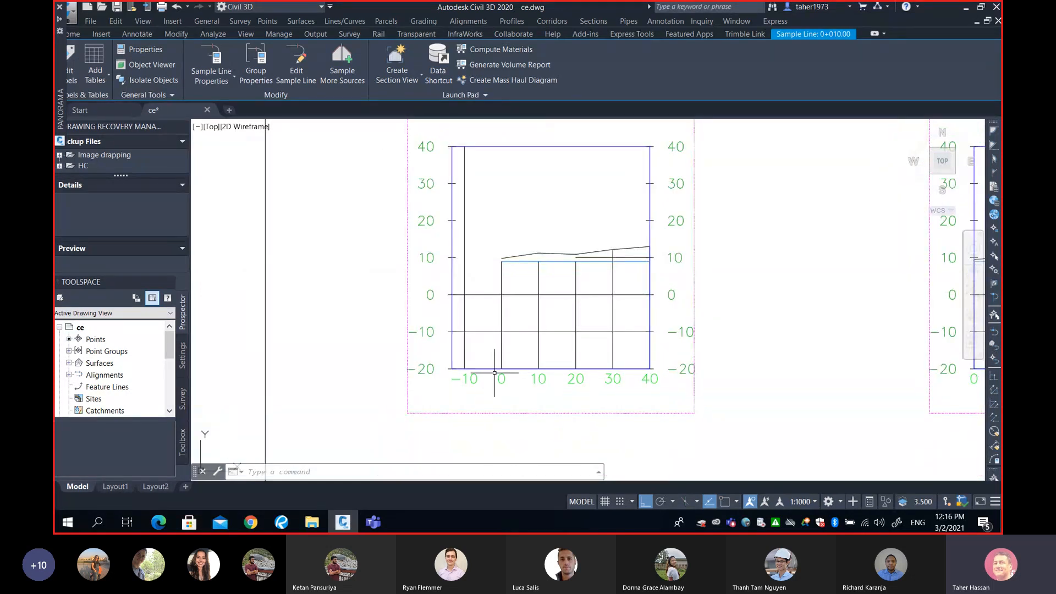
{"action": "middle_click_drag", "start_coordinate": [470, 280], "coordinate": [476, 314]}
{"action": "scroll", "coordinate": [477, 314], "scroll_direction": "up", "scroll_amount": 4}
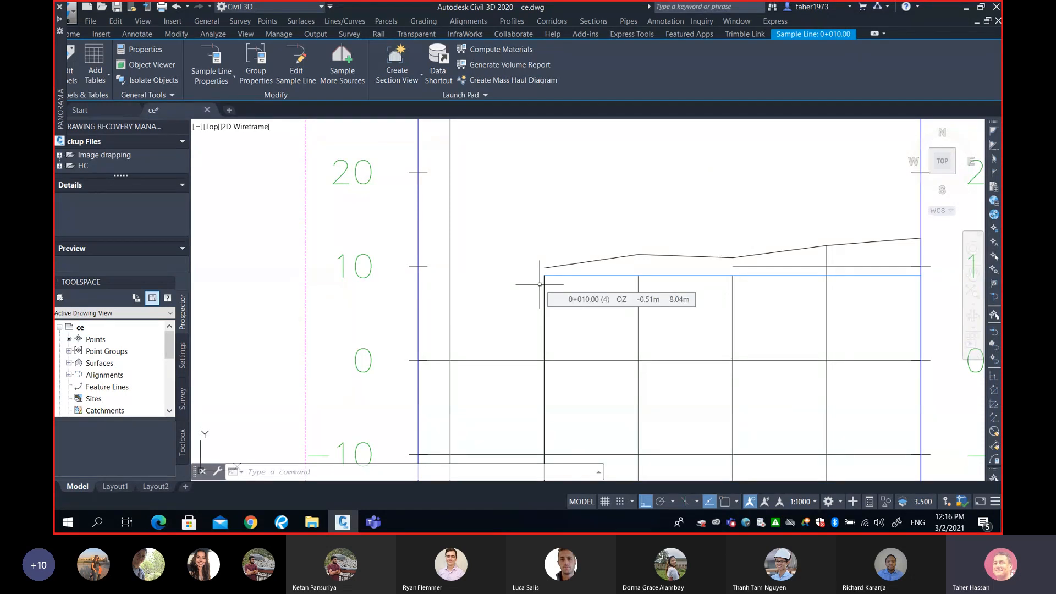
{"action": "scroll", "coordinate": [538, 295], "scroll_direction": "down", "scroll_amount": 2}
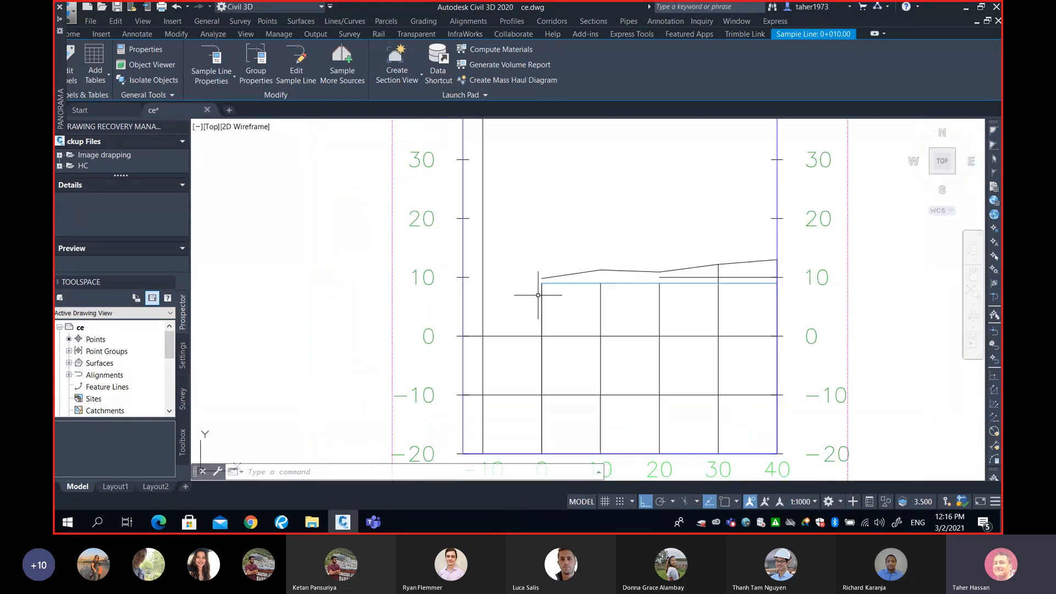
{"action": "scroll", "coordinate": [538, 295], "scroll_direction": "down", "scroll_amount": 5}
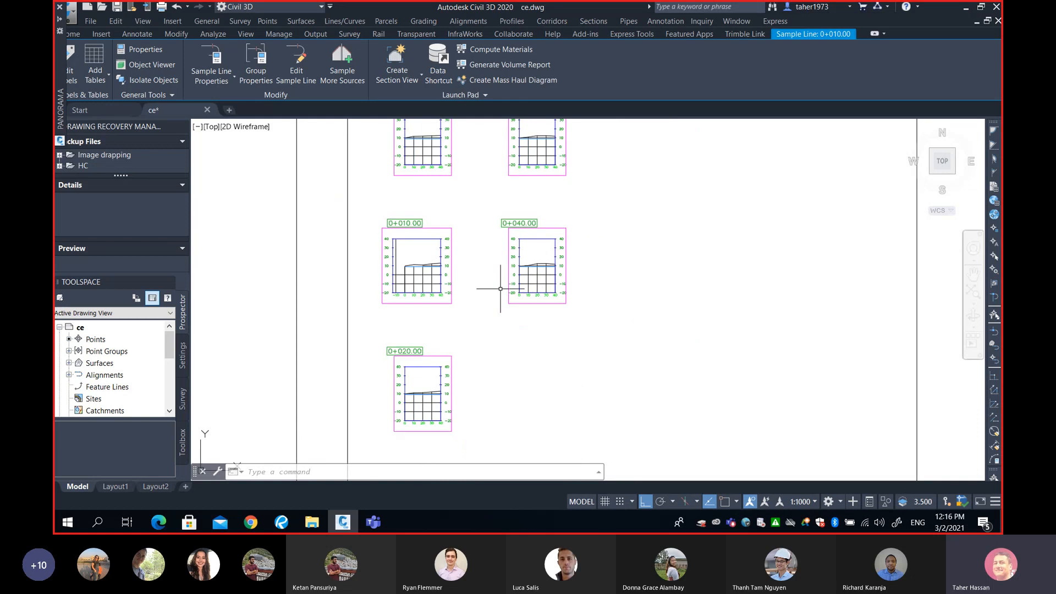
{"action": "scroll", "coordinate": [501, 289], "scroll_direction": "down", "scroll_amount": 2}
{"action": "middle_click_drag", "start_coordinate": [500, 257], "coordinate": [575, 294]}
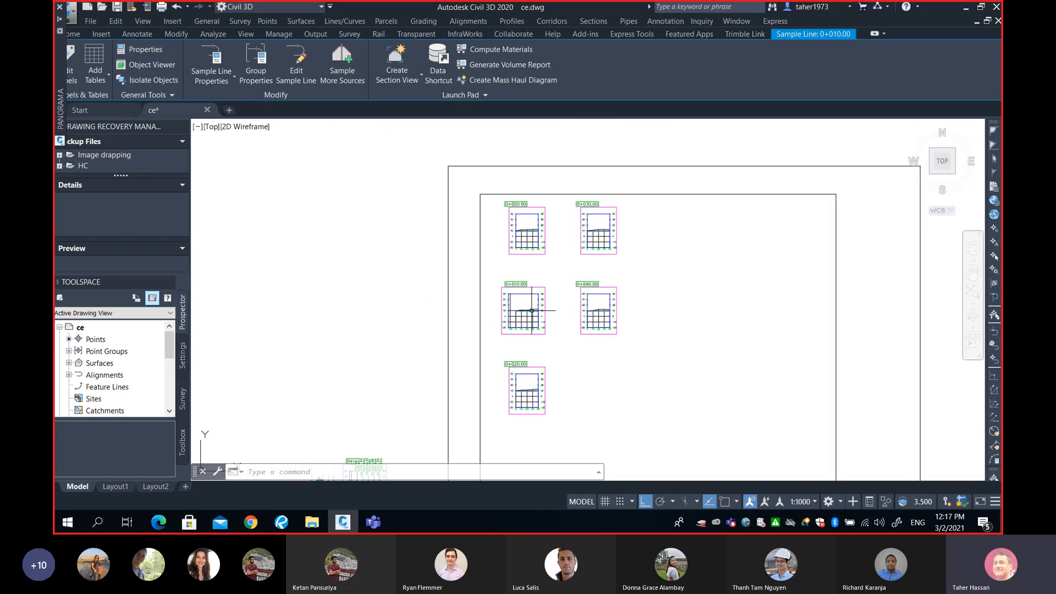
{"action": "scroll", "coordinate": [532, 311], "scroll_direction": "up", "scroll_amount": 4}
{"action": "middle_click_drag", "start_coordinate": [531, 191], "coordinate": [571, 353]}
{"action": "middle_click_drag", "start_coordinate": [571, 265], "coordinate": [568, 327]}
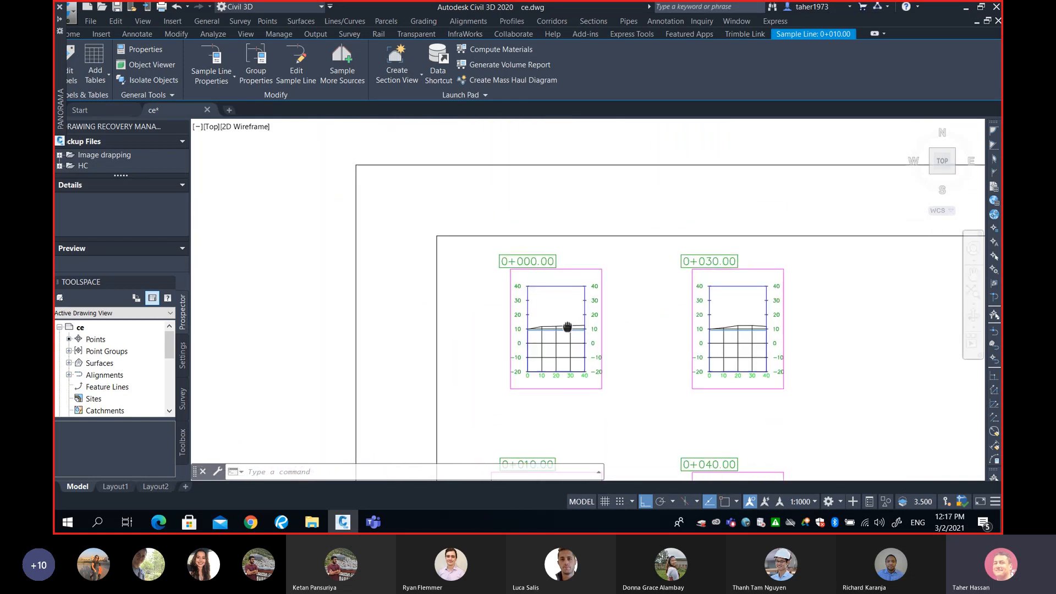
{"action": "scroll", "coordinate": [565, 328], "scroll_direction": "up", "scroll_amount": 8}
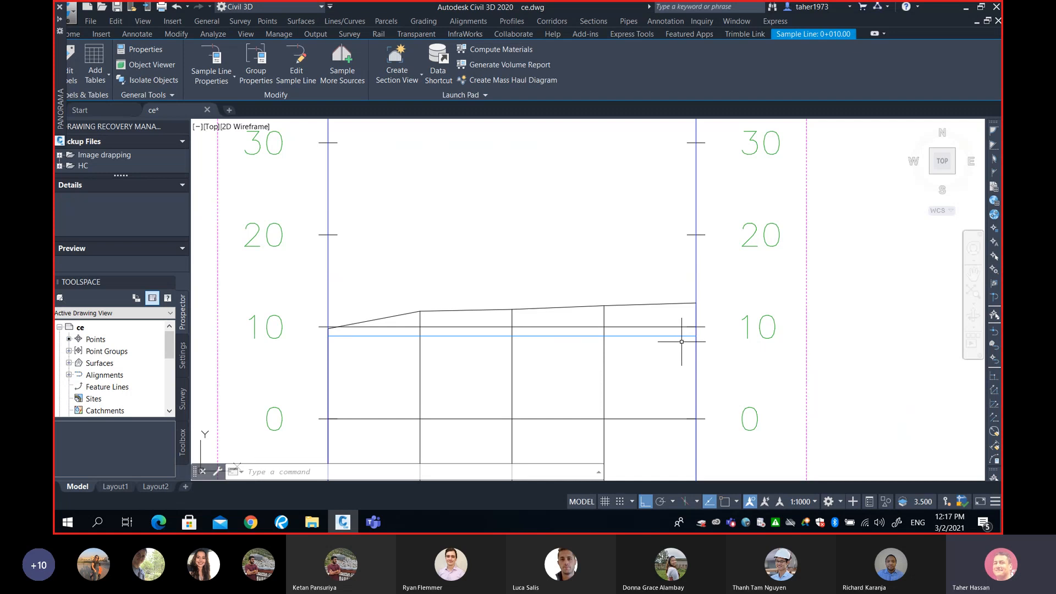
{"action": "mouse_move", "coordinate": [682, 341]}
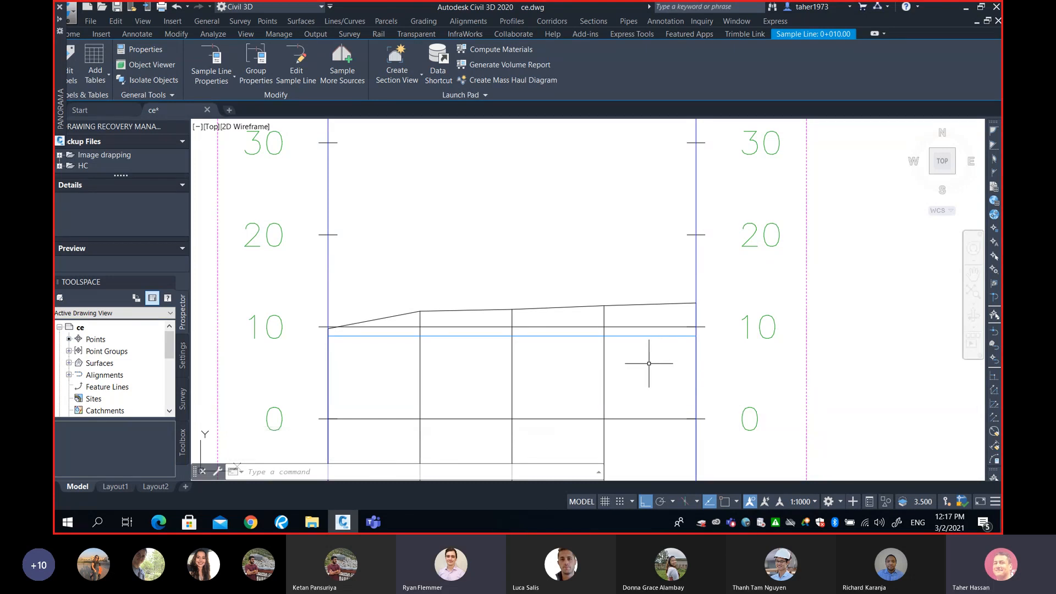
{"action": "scroll", "coordinate": [649, 363], "scroll_direction": "down", "scroll_amount": 5}
{"action": "middle_click_drag", "start_coordinate": [682, 378], "coordinate": [531, 314]}
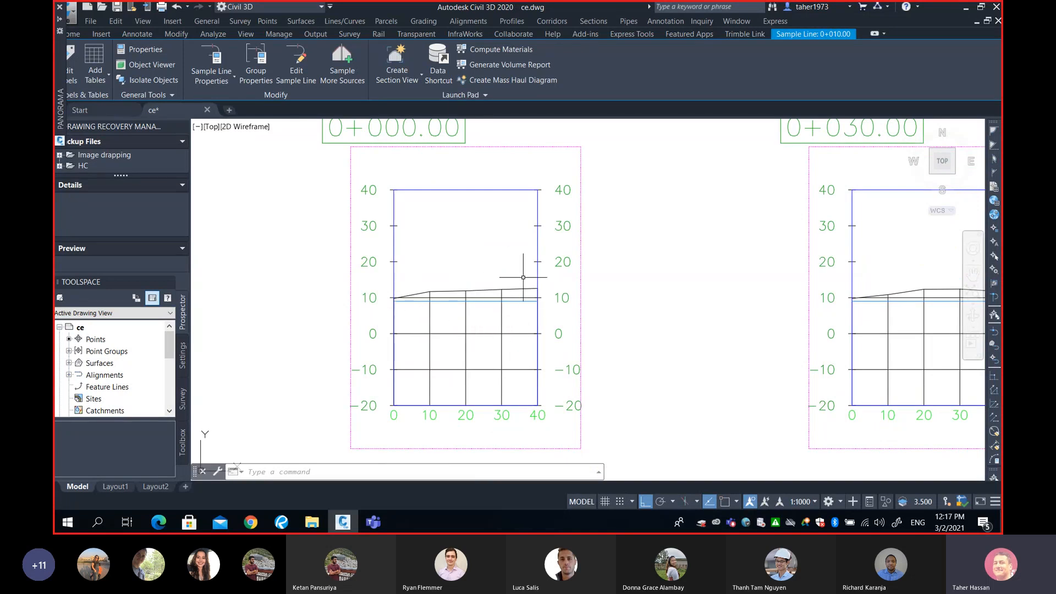
{"action": "scroll", "coordinate": [523, 286], "scroll_direction": "down", "scroll_amount": 7}
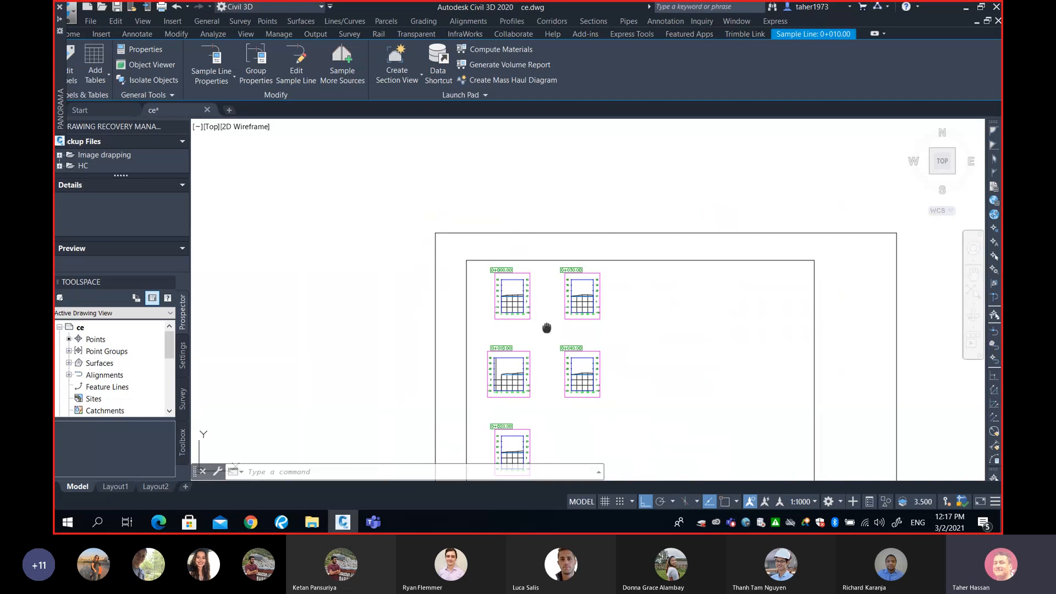
{"action": "middle_click_drag", "start_coordinate": [547, 328], "coordinate": [536, 286]}
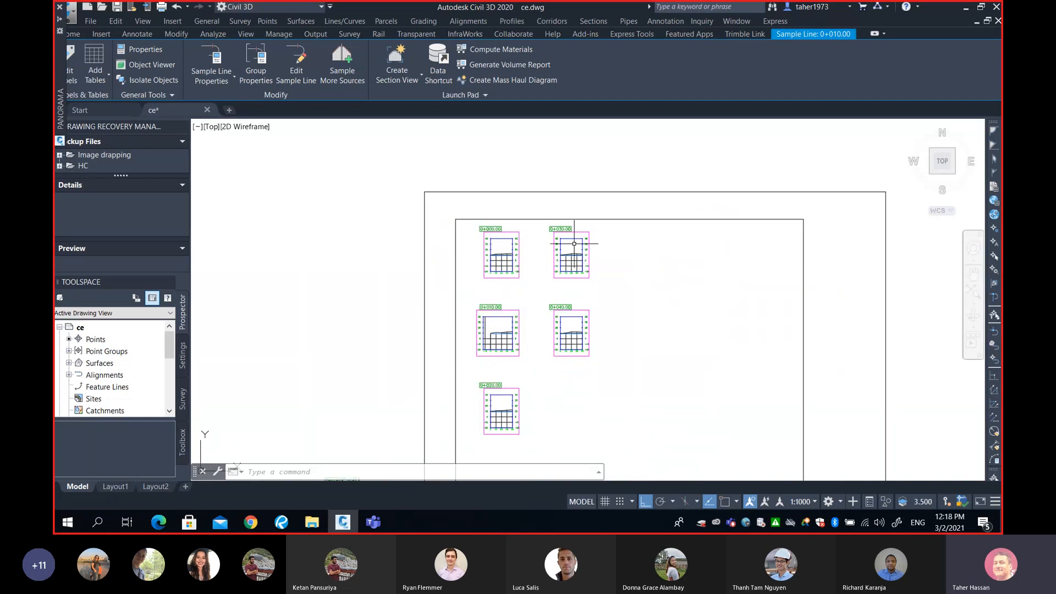
{"action": "middle_click_drag", "start_coordinate": [669, 186], "coordinate": [549, 180]}
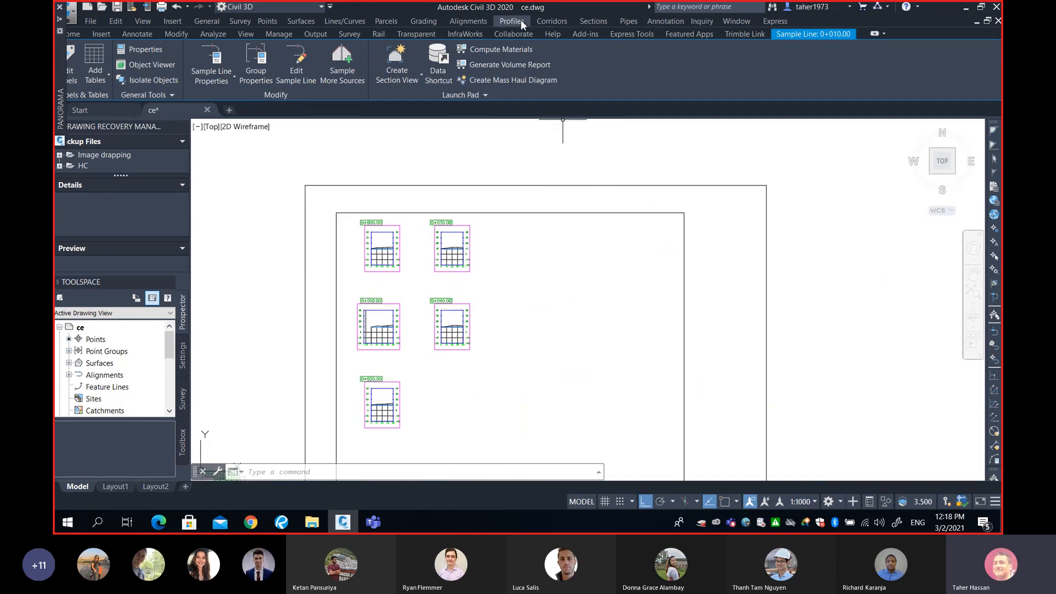
Start Compute Materials for My Volume Alignment with sample line group 0-40
{"action": "left_click", "coordinate": [585, 22]}
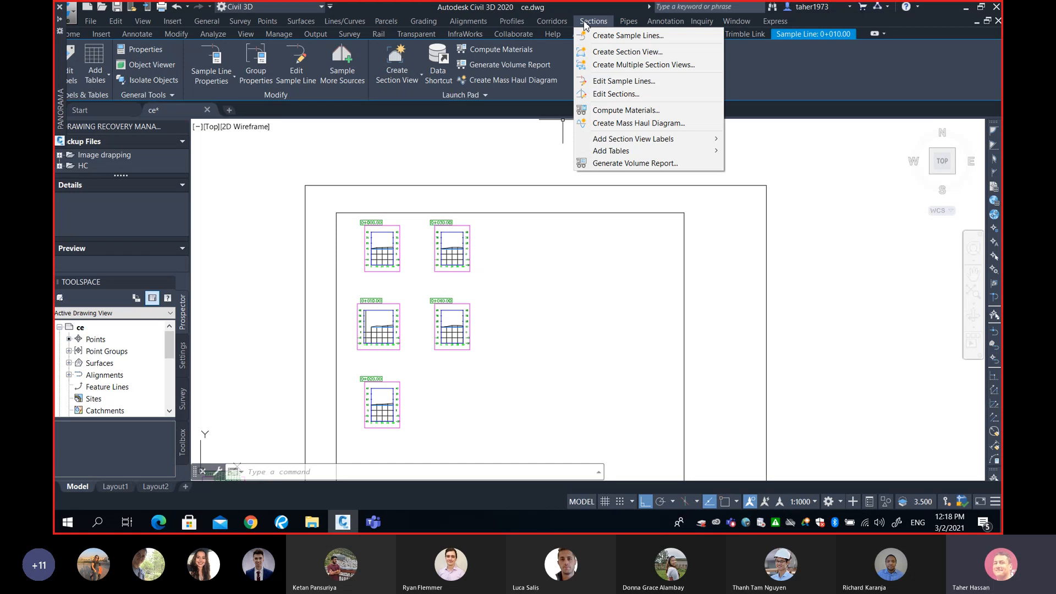
{"action": "left_click", "coordinate": [609, 111]}
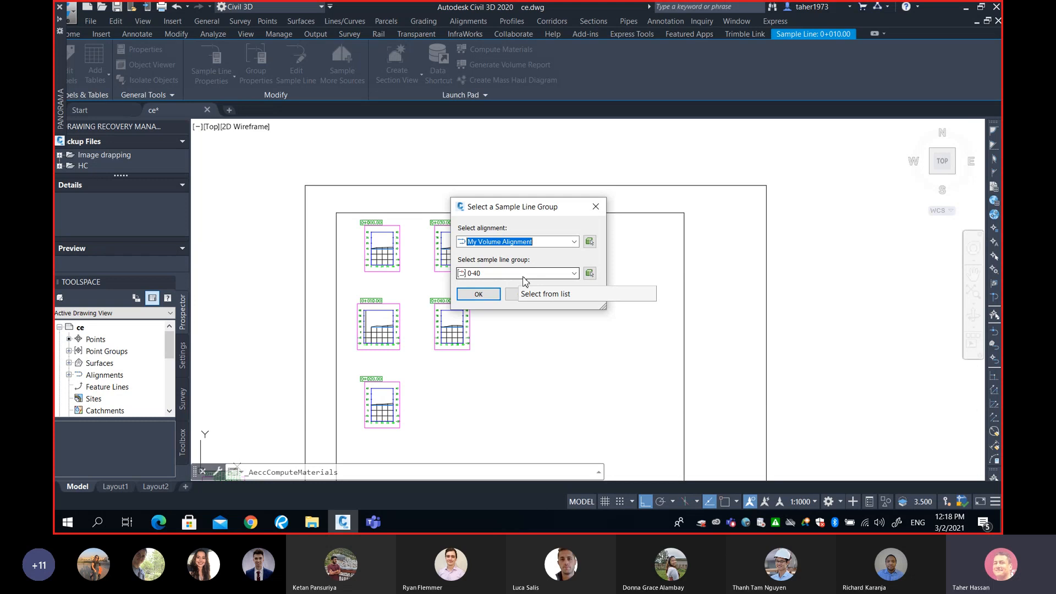
{"action": "left_click", "coordinate": [573, 242]}
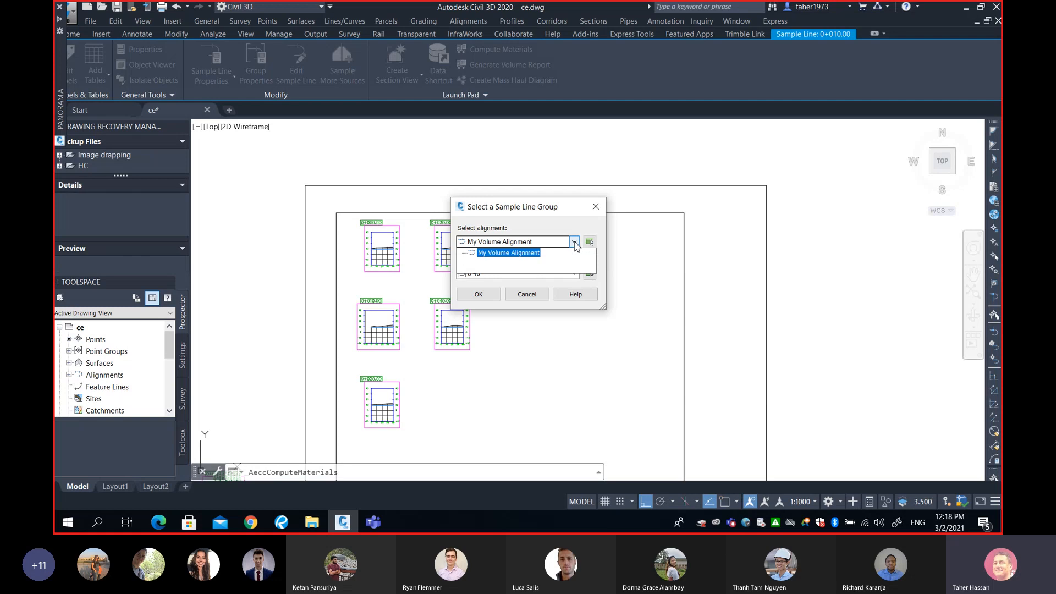
{"action": "left_click", "coordinate": [508, 253]}
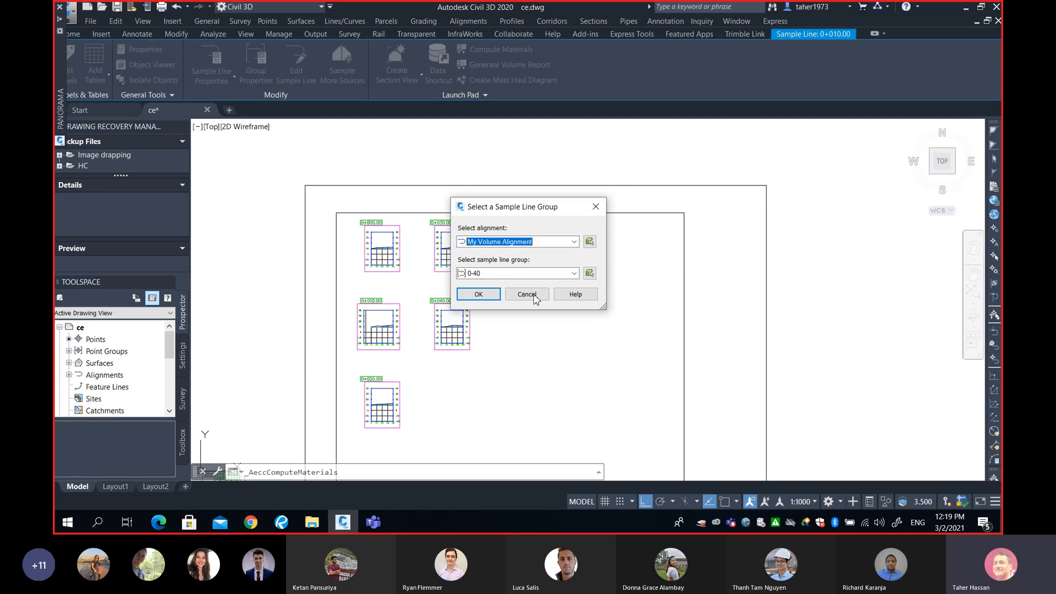
{"action": "left_click", "coordinate": [478, 294]}
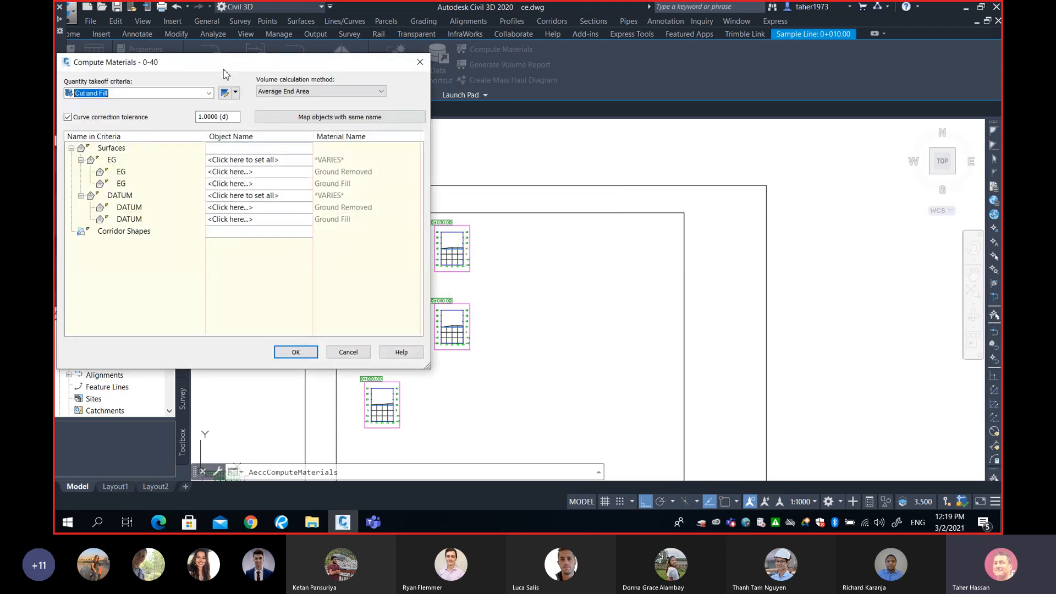
Set the quantity takeoff criteria to Earthworks in the Compute Materials dialog
{"action": "left_click_drag", "start_coordinate": [223, 69], "coordinate": [688, 67]}
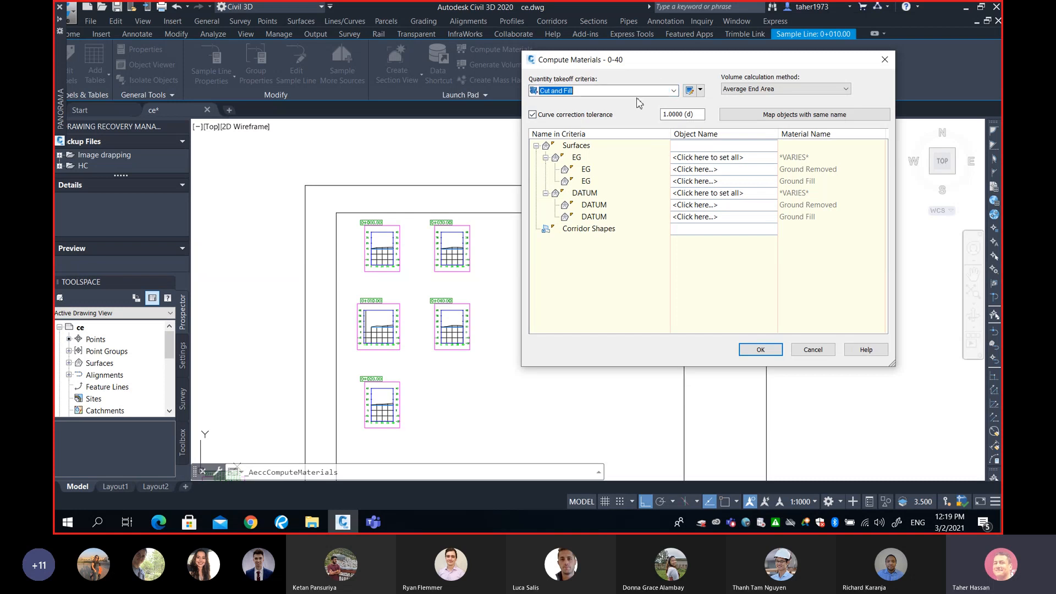
{"action": "left_click", "coordinate": [674, 92]}
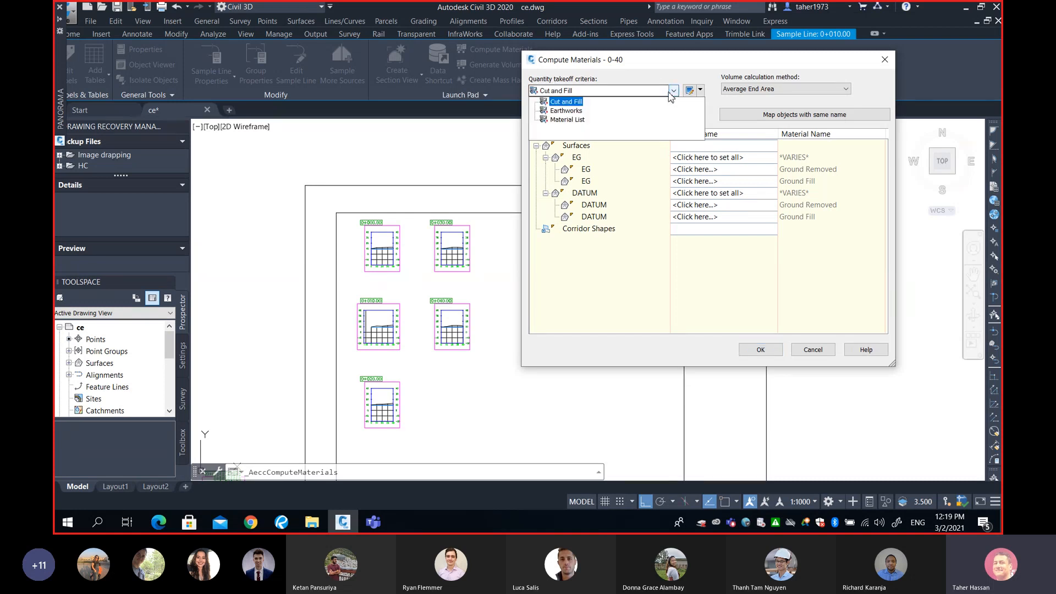
{"action": "left_click", "coordinate": [566, 111]}
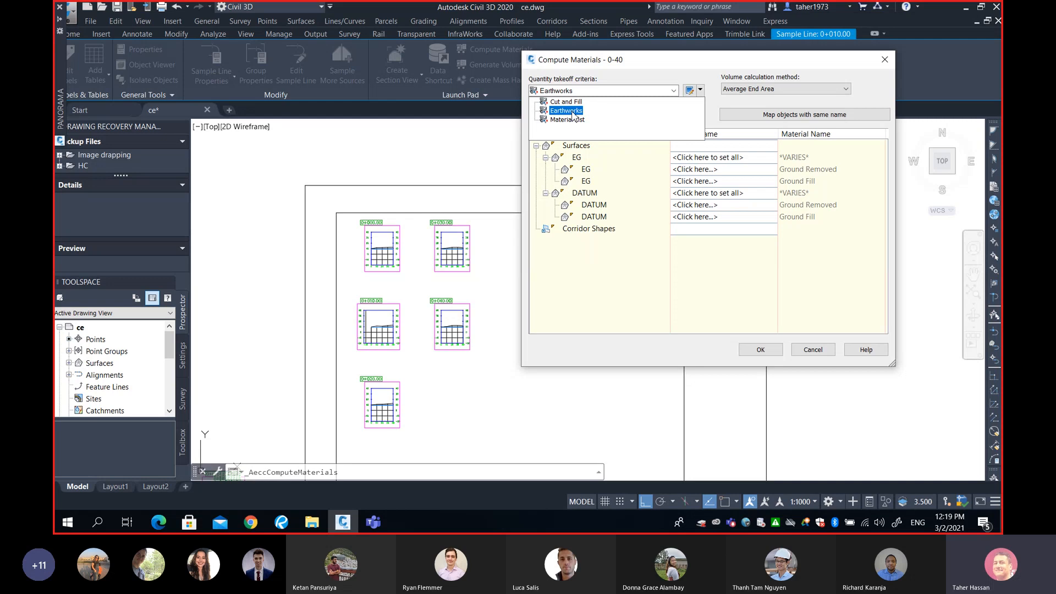
{"action": "left_click", "coordinate": [572, 112]}
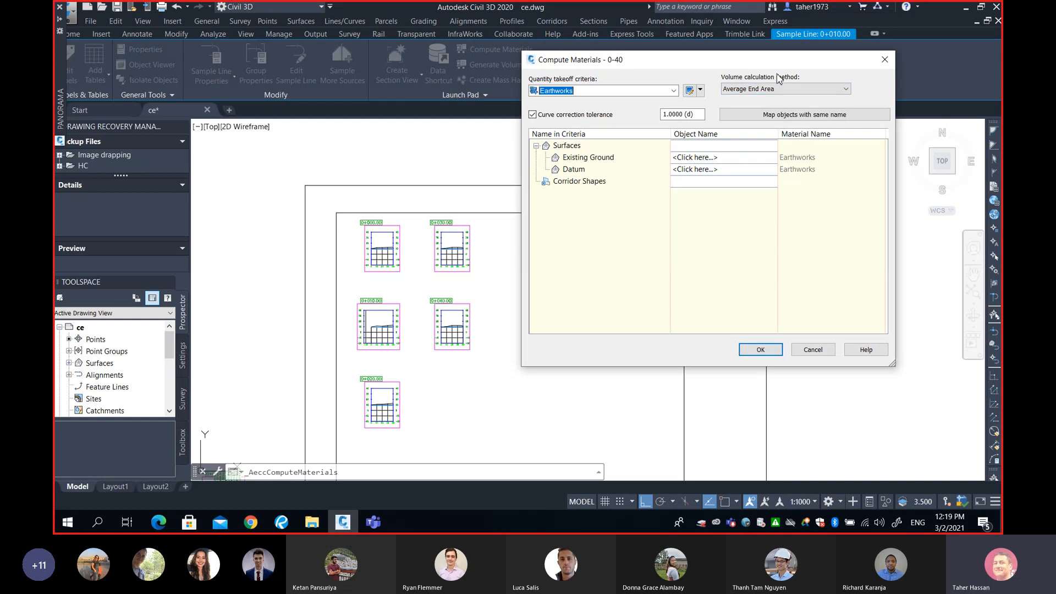
Choose Average End Area as the volume calculation method
{"action": "left_click", "coordinate": [838, 89]}
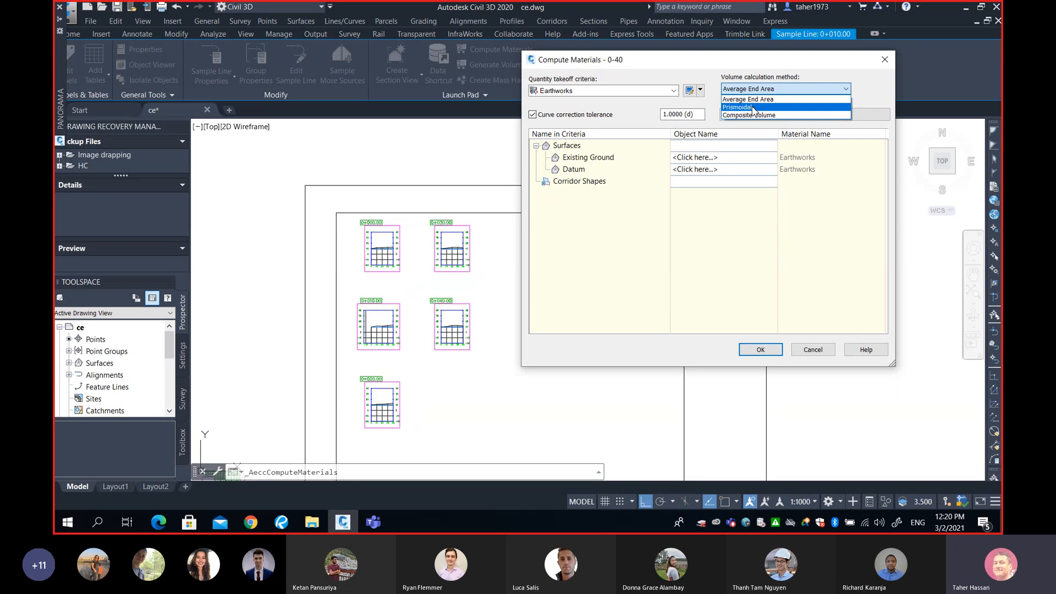
{"action": "left_click", "coordinate": [757, 100]}
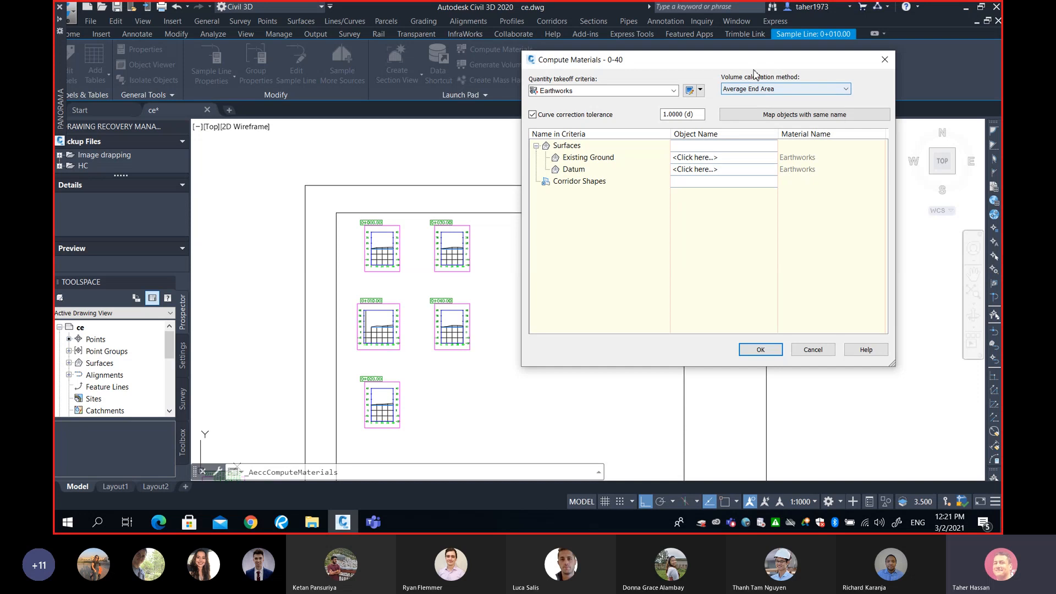
{"action": "left_click", "coordinate": [766, 89]}
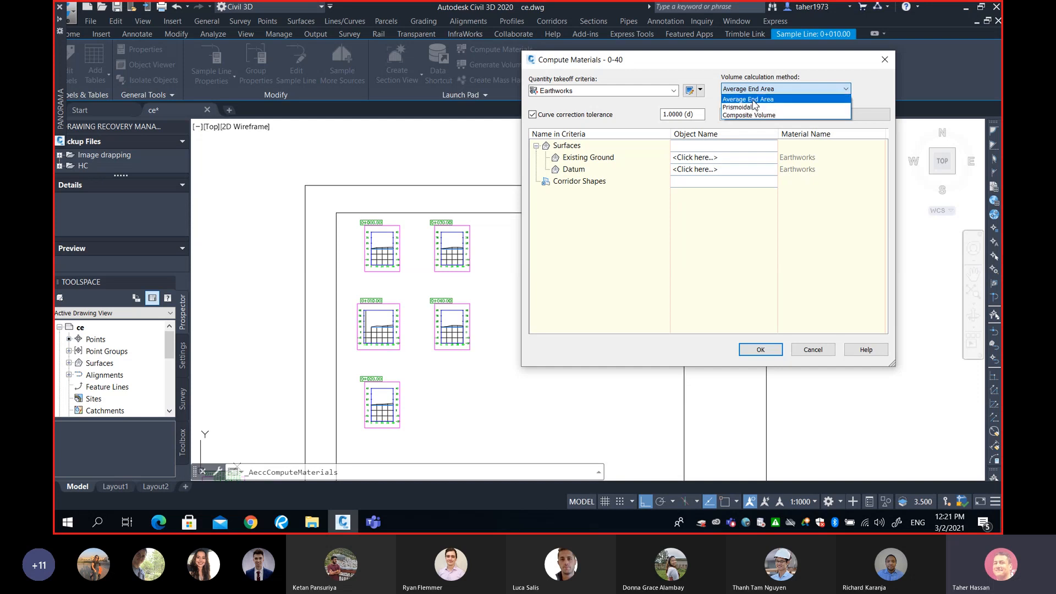
{"action": "left_click", "coordinate": [754, 101]}
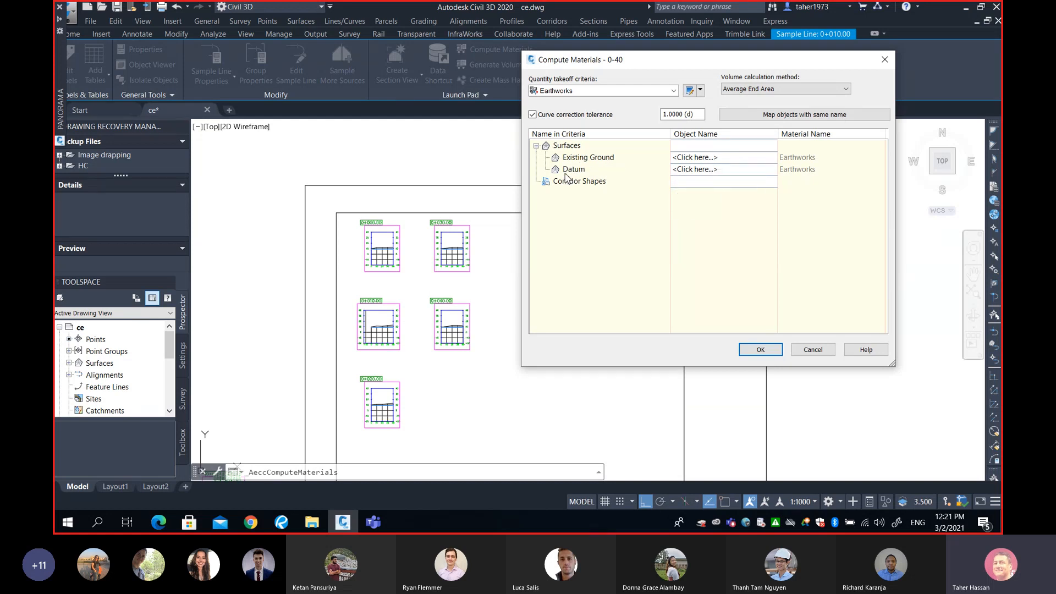
{"action": "left_click_drag", "start_coordinate": [579, 181], "coordinate": [692, 212]}
{"action": "left_click_drag", "start_coordinate": [638, 64], "coordinate": [528, 67]}
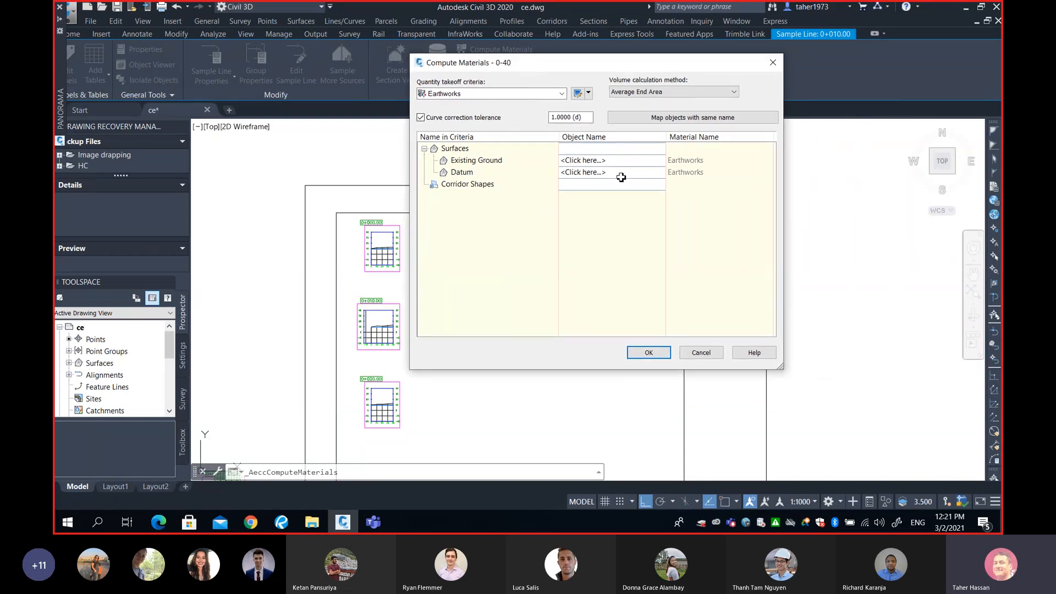
{"action": "left_click", "coordinate": [659, 163]}
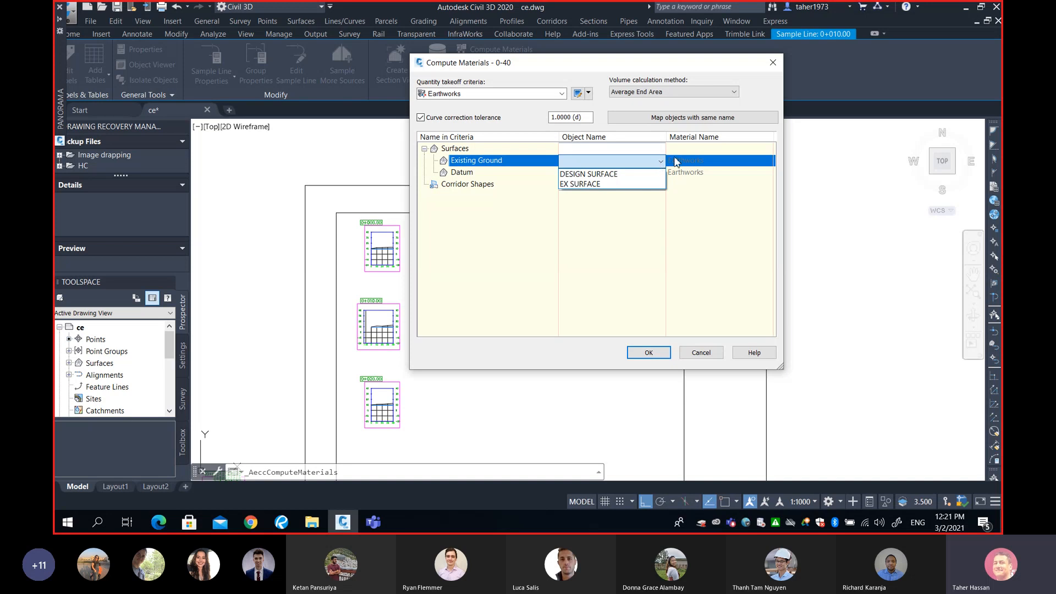
{"action": "left_click", "coordinate": [605, 184]}
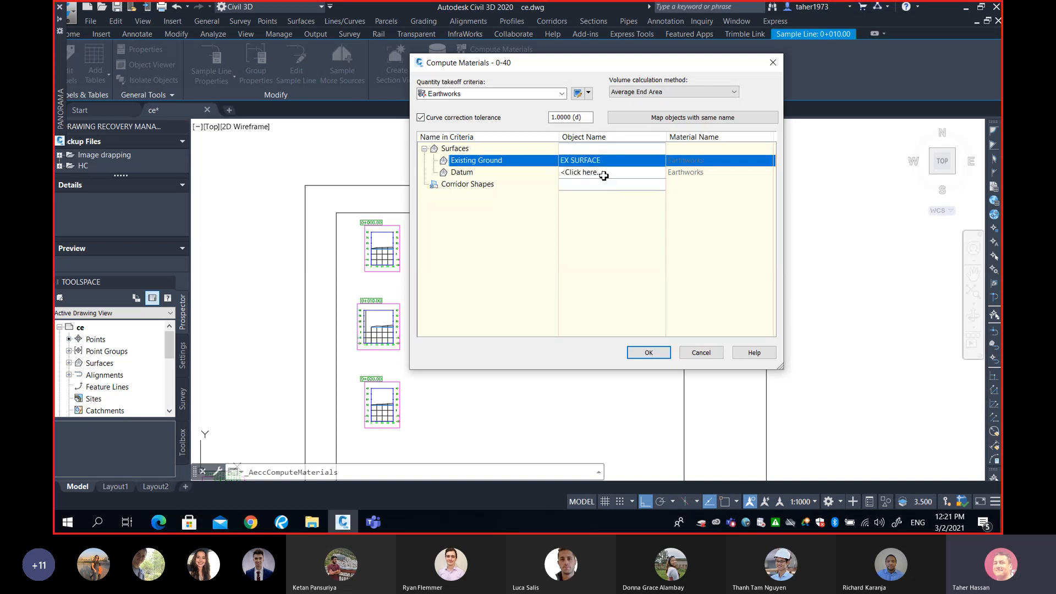
{"action": "left_click", "coordinate": [603, 173]}
{"action": "left_click", "coordinate": [615, 187]}
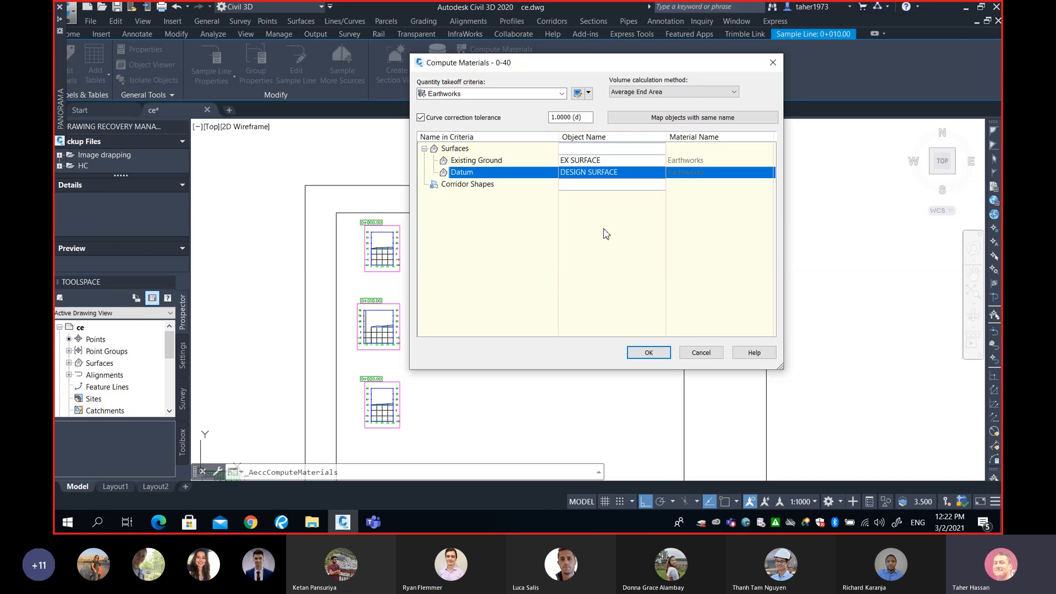
{"action": "mouse_move", "coordinate": [567, 61]}
{"action": "left_mouse_down"}
{"action": "mouse_move", "coordinate": [580, 48]}
{"action": "mouse_move", "coordinate": [680, 37]}
{"action": "left_mouse_up"}
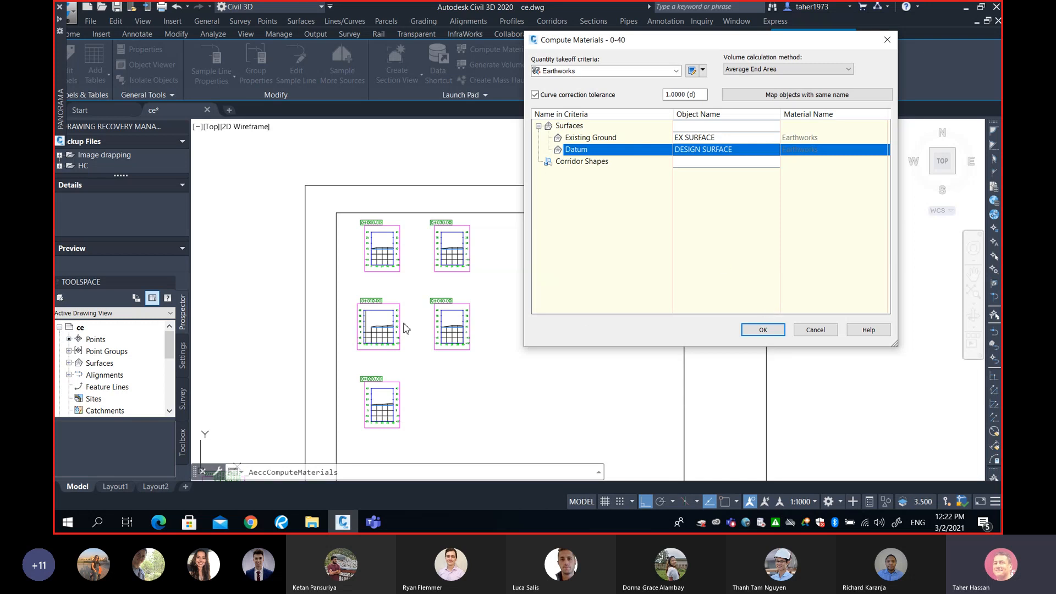
{"action": "left_click", "coordinate": [812, 330]}
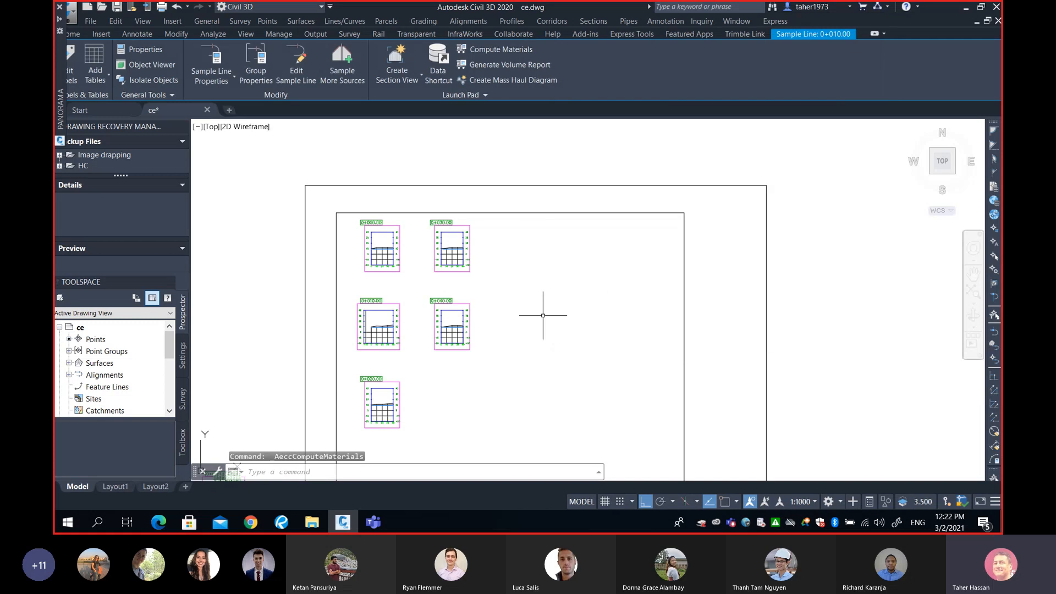
Restart Compute Materials for My Volume Alignment with sample line group 0-40
{"action": "scroll", "coordinate": [403, 284], "scroll_direction": "up", "scroll_amount": 4}
{"action": "middle_click_drag", "start_coordinate": [422, 287], "coordinate": [424, 337]}
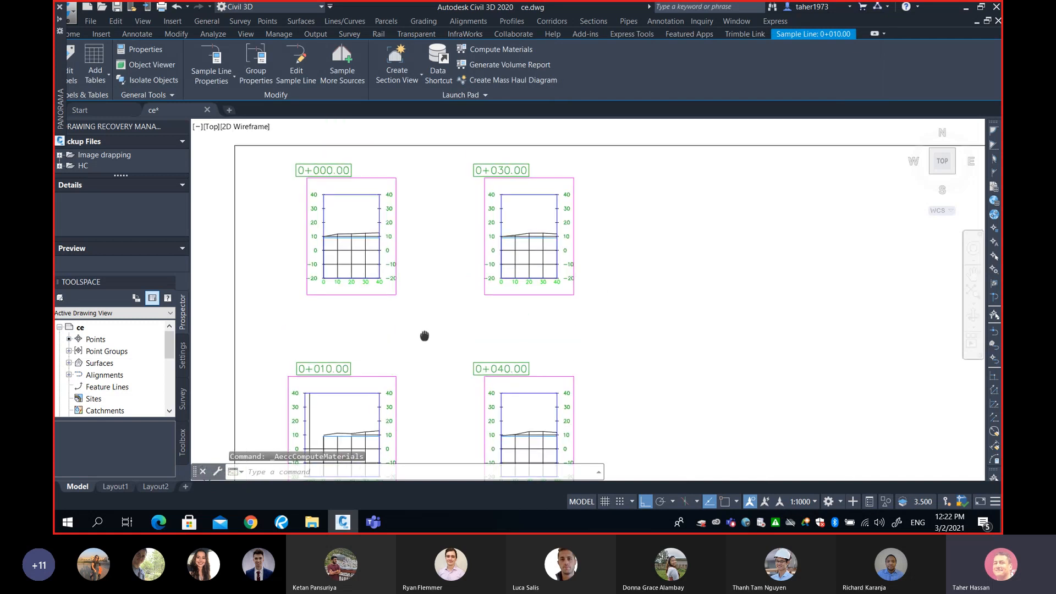
{"action": "scroll", "coordinate": [439, 317], "scroll_direction": "up", "scroll_amount": 4}
{"action": "mouse_move", "coordinate": [544, 285]}
{"action": "middle_mouse_down"}
{"action": "mouse_move", "coordinate": [506, 315]}
{"action": "mouse_move", "coordinate": [502, 354]}
{"action": "mouse_move", "coordinate": [445, 391]}
{"action": "mouse_move", "coordinate": [366, 412]}
{"action": "middle_mouse_up"}
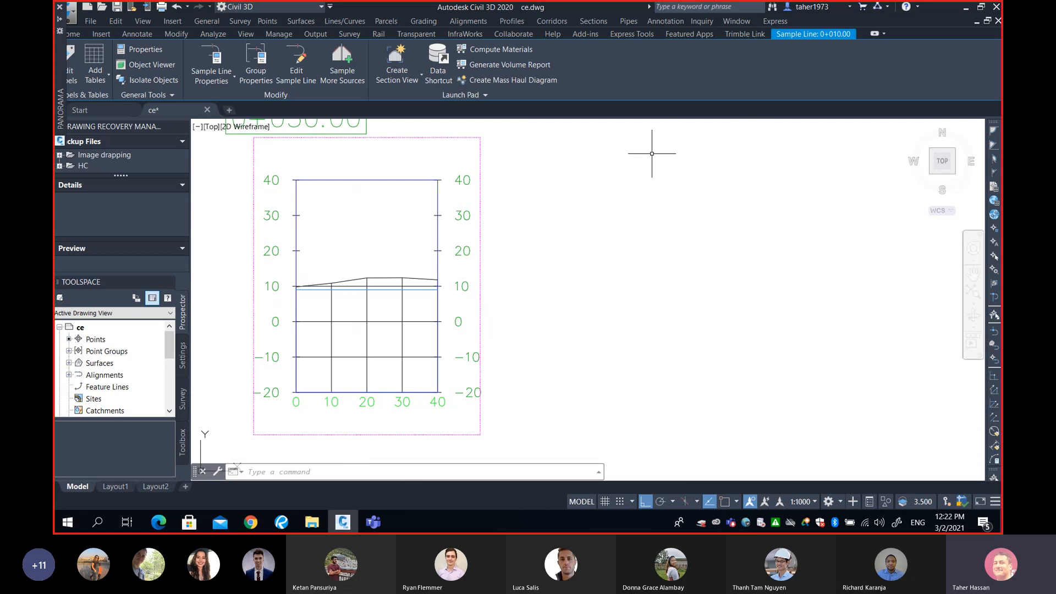
{"action": "left_click", "coordinate": [596, 21]}
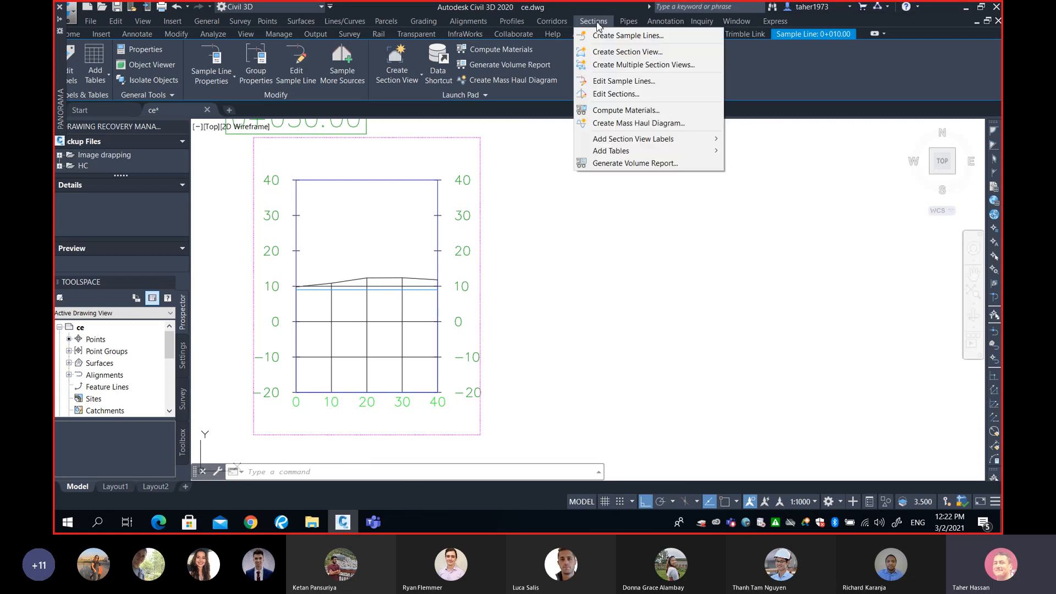
{"action": "left_click", "coordinate": [627, 114]}
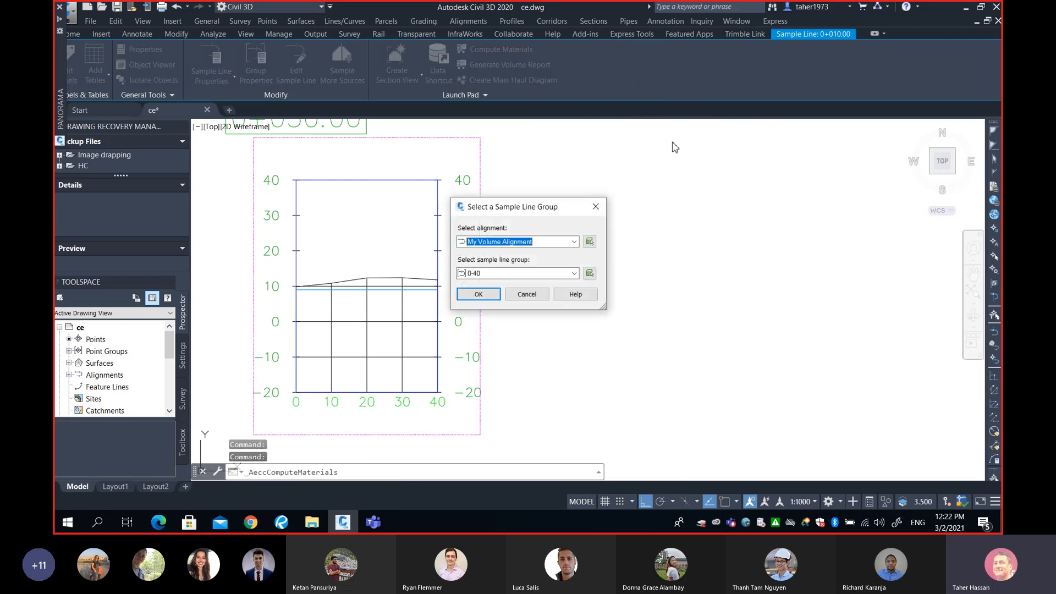
{"action": "left_click", "coordinate": [478, 294]}
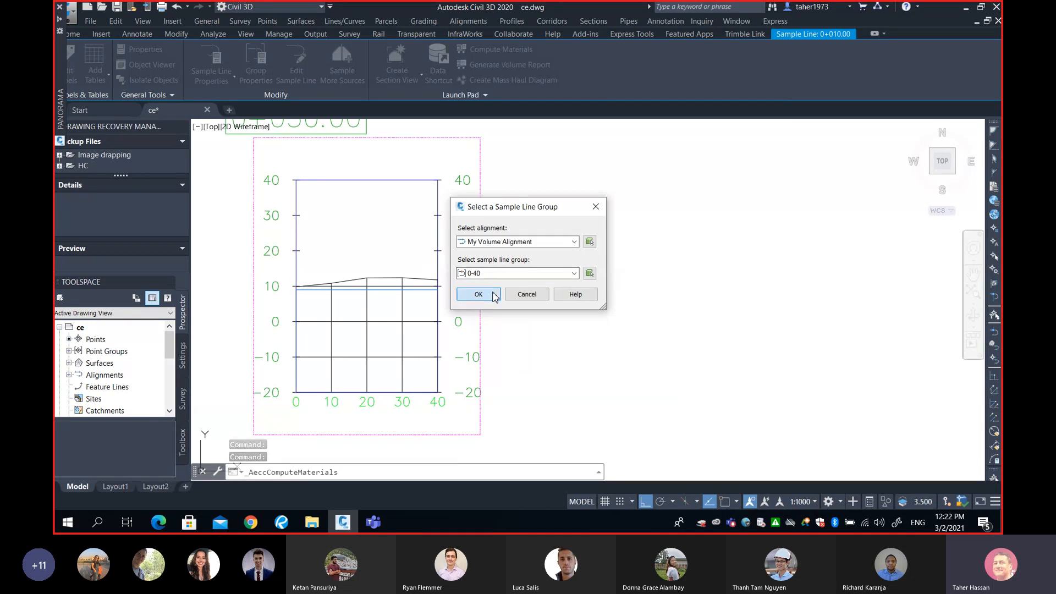
Set the quantity takeoff criteria to Earthworks with the Average End Area volume calculation method
{"action": "left_click", "coordinate": [605, 72]}
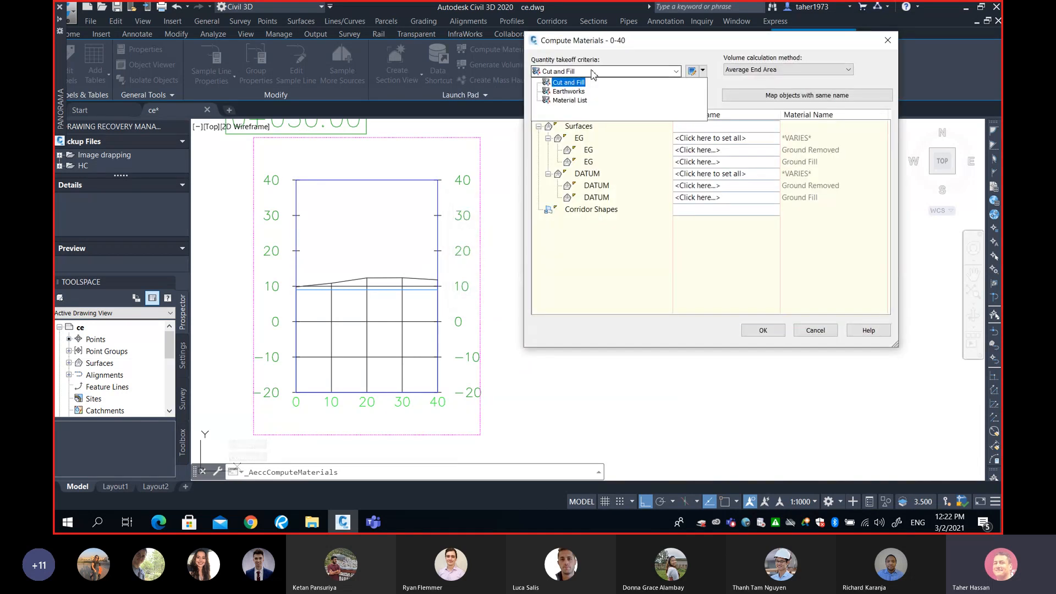
{"action": "left_click", "coordinate": [575, 95]}
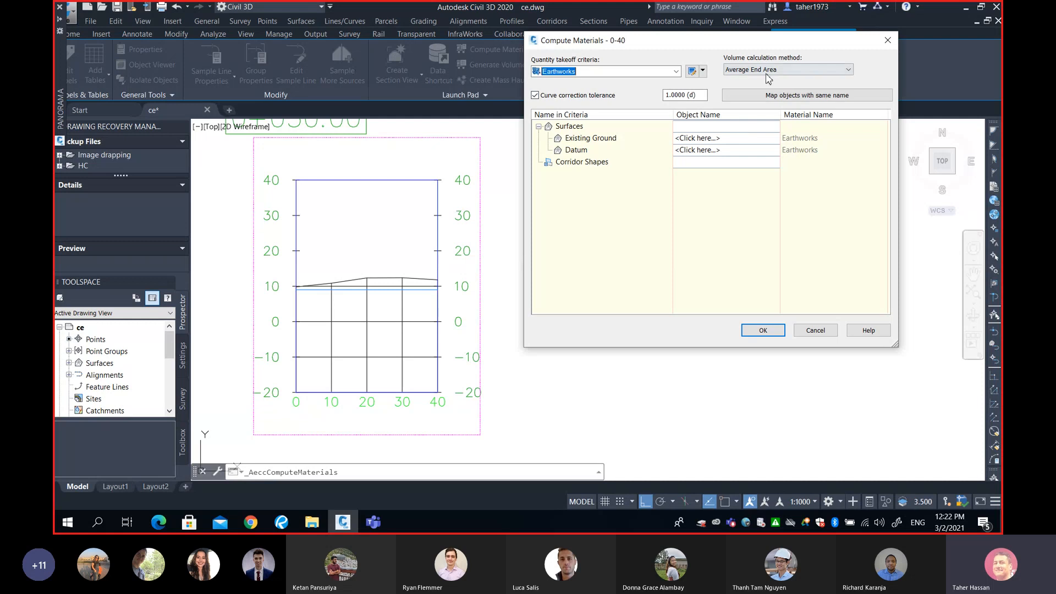
{"action": "left_click", "coordinate": [769, 70]}
{"action": "left_click", "coordinate": [769, 78]}
Map Existing Ground to EX SURFACE and Datum to DESIGN SURFACE, then confirm the material computation
{"action": "left_click", "coordinate": [708, 137]}
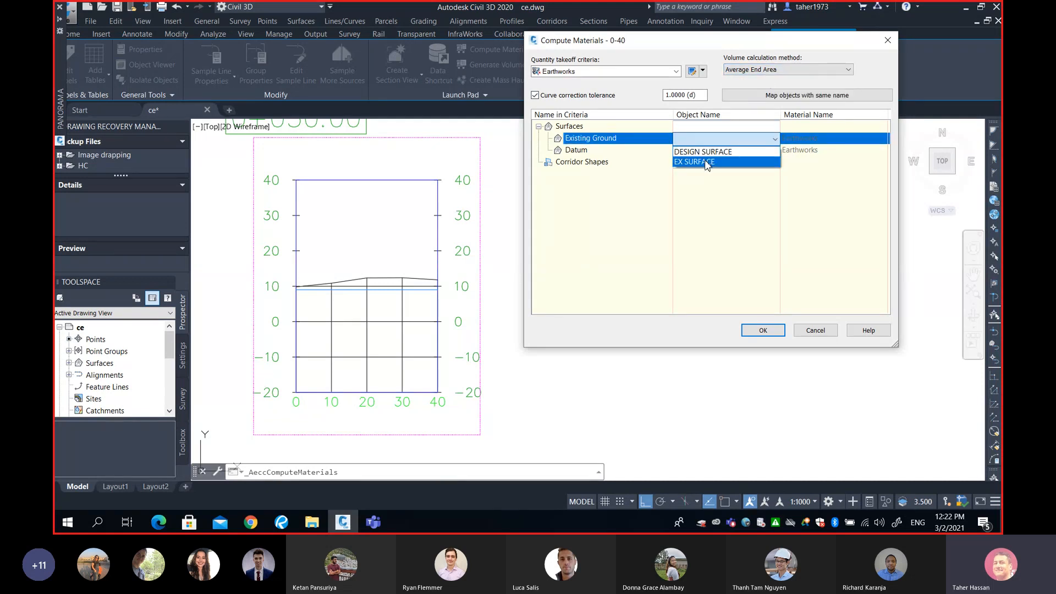
{"action": "left_click", "coordinate": [695, 161]}
{"action": "left_click", "coordinate": [709, 150]}
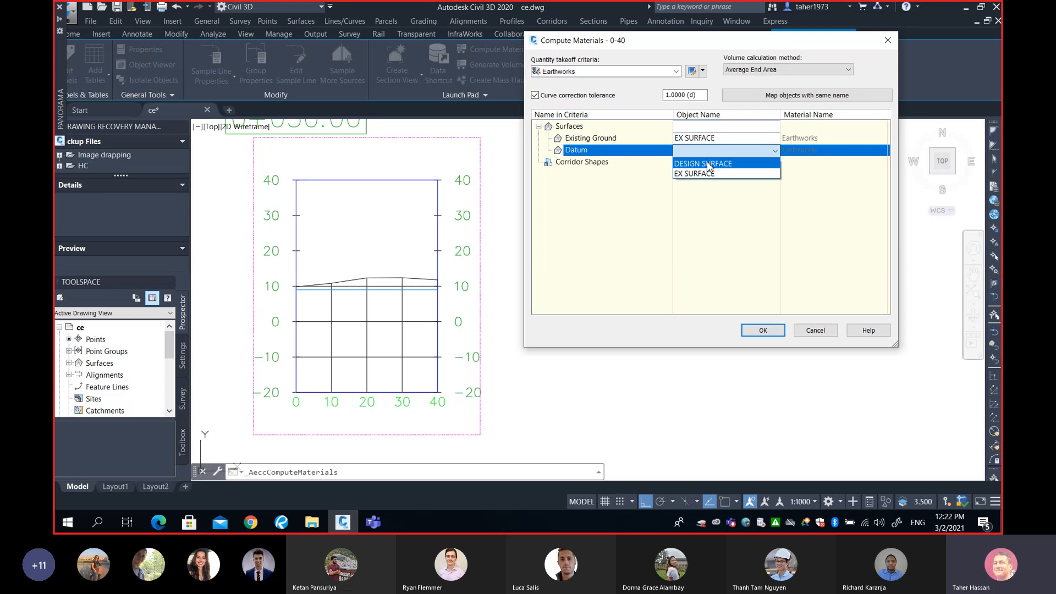
{"action": "left_click", "coordinate": [709, 163]}
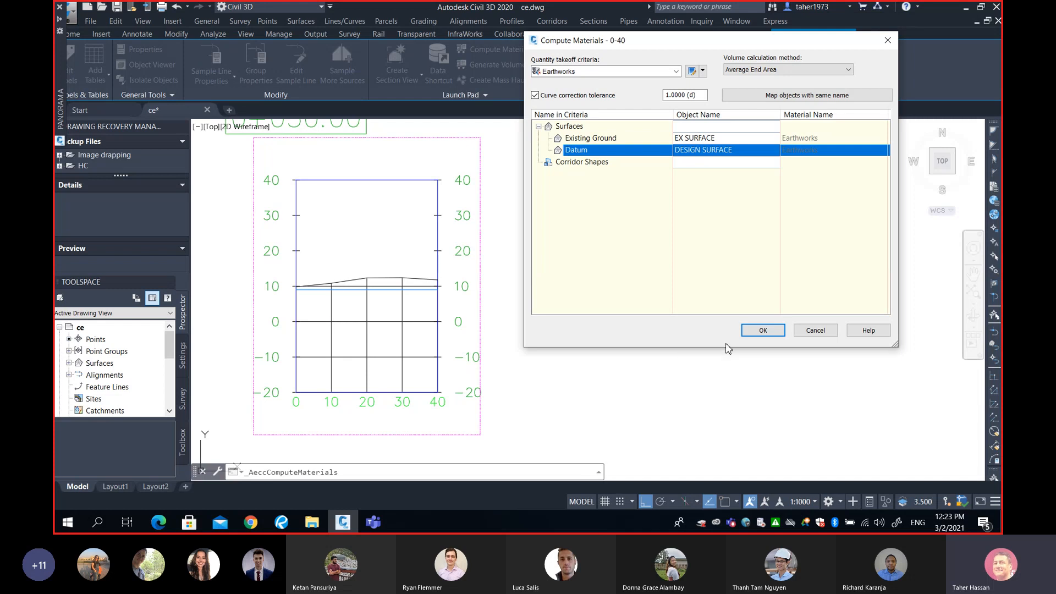
{"action": "left_click", "coordinate": [762, 330]}
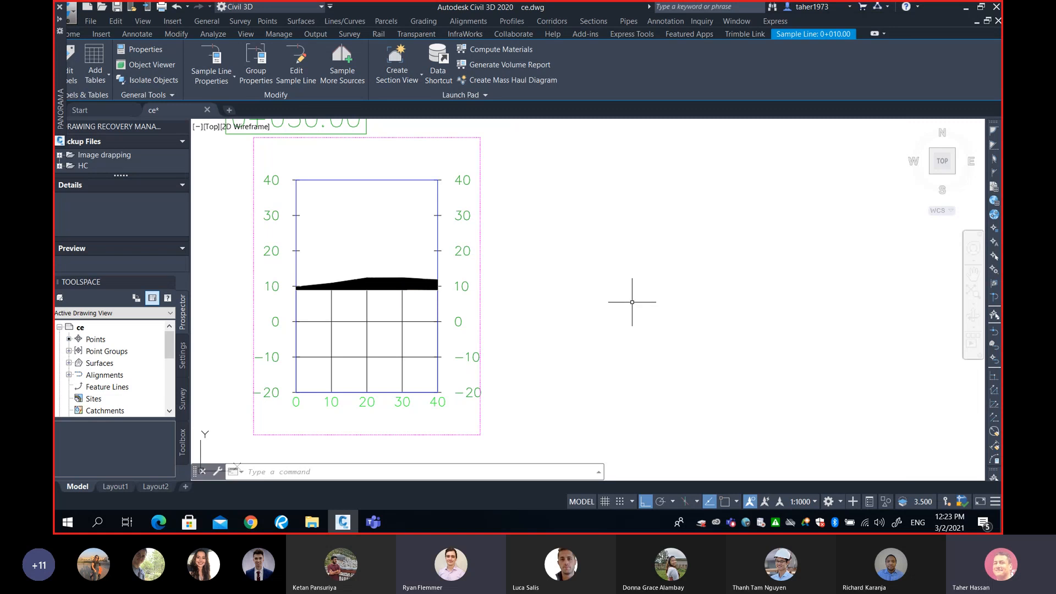
Zoom and pan through the section views to inspect the shaded earthwork areas at each station
{"action": "middle_click_drag", "start_coordinate": [585, 300], "coordinate": [708, 307]}
{"action": "scroll", "coordinate": [731, 302], "scroll_direction": "down", "scroll_amount": 3}
{"action": "scroll", "coordinate": [653, 354], "scroll_direction": "up", "scroll_amount": 1}
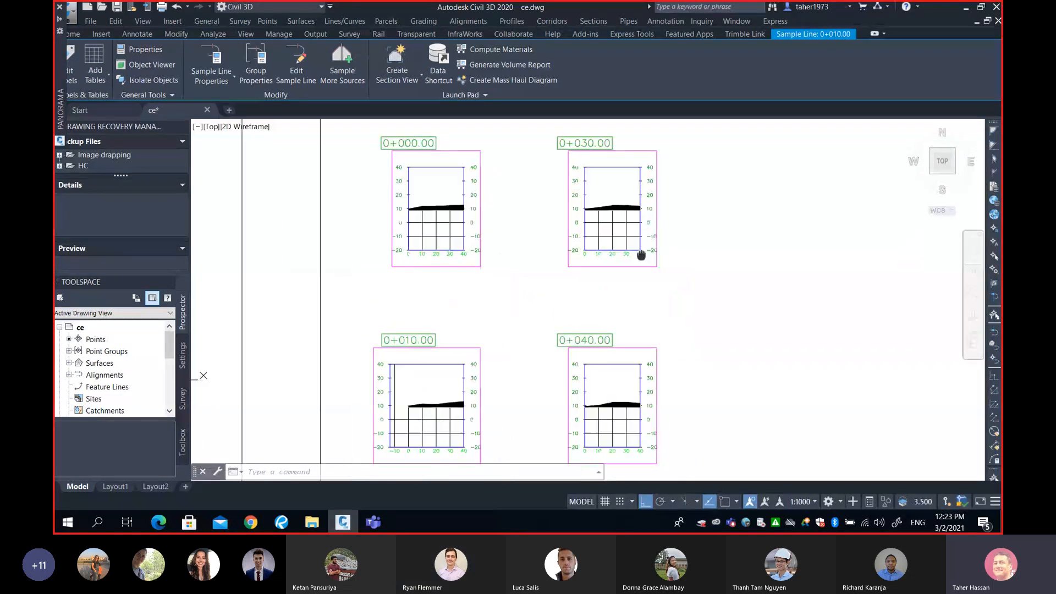
{"action": "middle_click_drag", "start_coordinate": [654, 354], "coordinate": [647, 241]}
{"action": "mouse_move", "coordinate": [625, 345]}
{"action": "middle_mouse_down"}
{"action": "mouse_move", "coordinate": [617, 287]}
{"action": "mouse_move", "coordinate": [620, 328]}
{"action": "middle_mouse_up"}
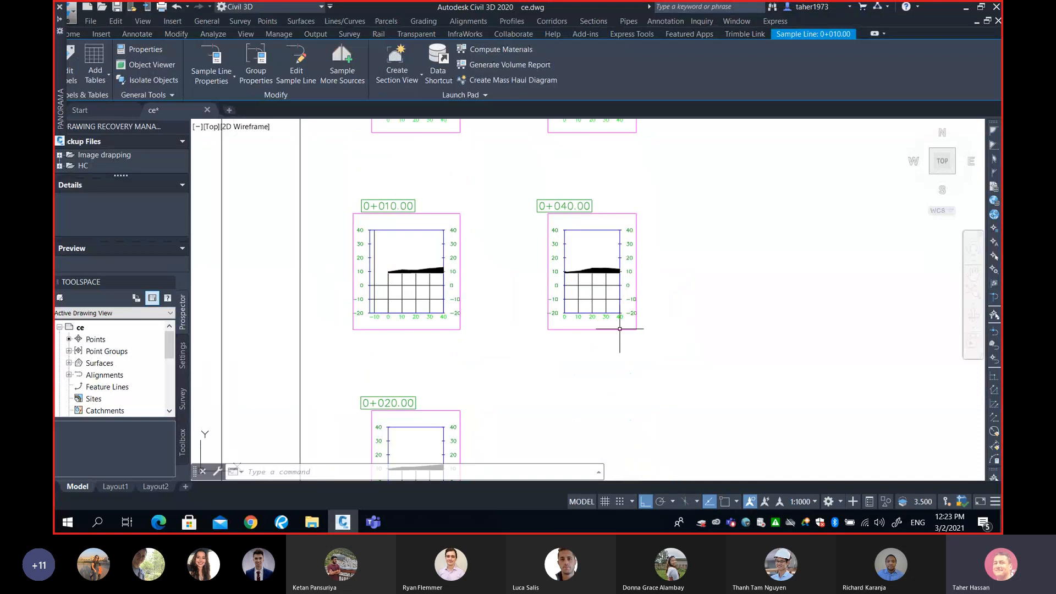
{"action": "middle_click_drag", "start_coordinate": [602, 252], "coordinate": [599, 347]}
{"action": "scroll", "coordinate": [385, 283], "scroll_direction": "up", "scroll_amount": 5}
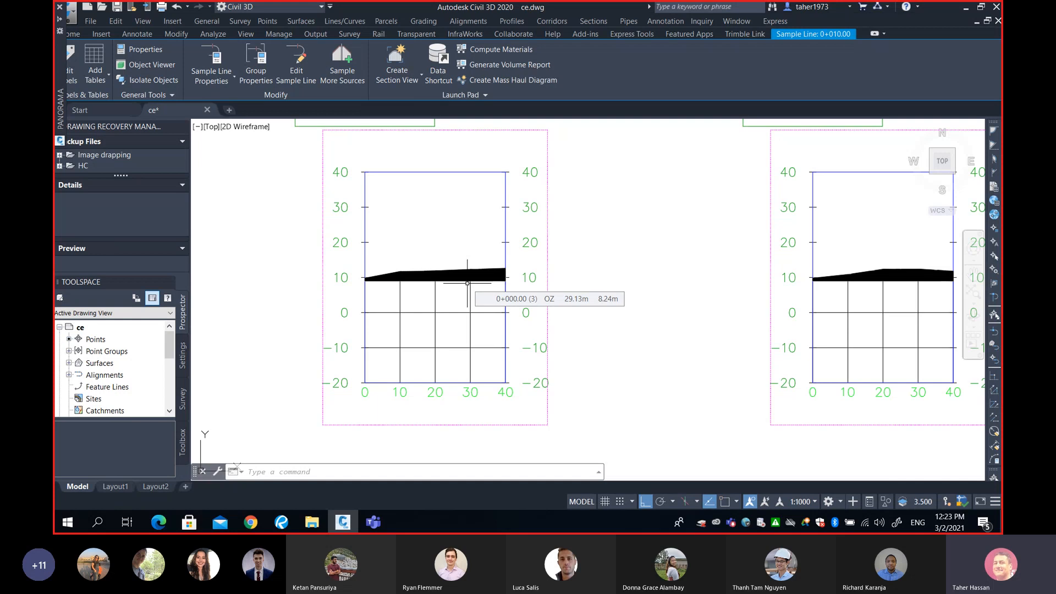
{"action": "scroll", "coordinate": [467, 283], "scroll_direction": "up", "scroll_amount": 2}
{"action": "middle_click_drag", "start_coordinate": [472, 287], "coordinate": [523, 311]}
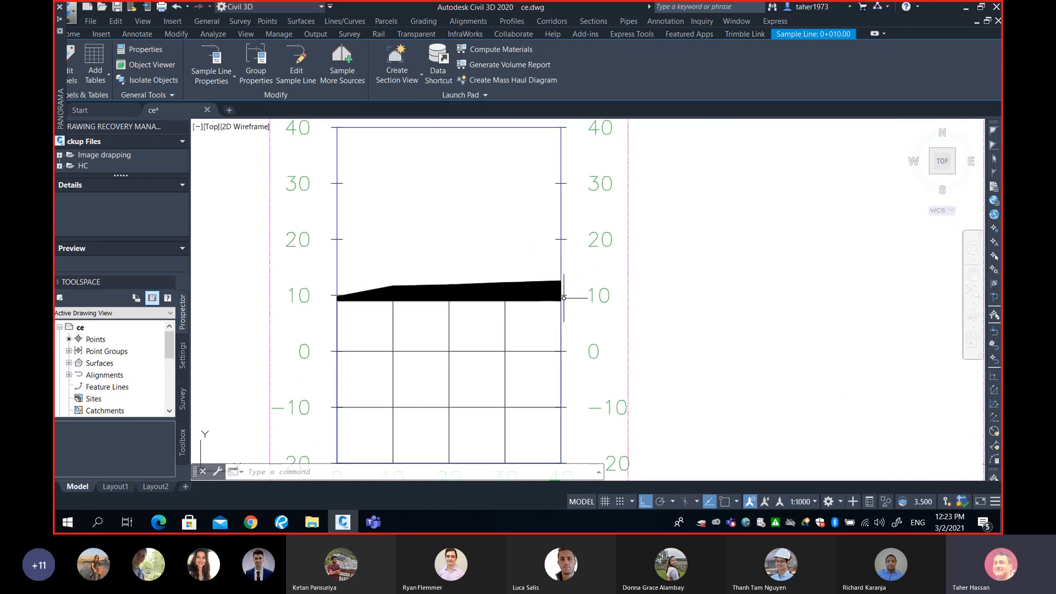
{"action": "scroll", "coordinate": [564, 297], "scroll_direction": "down", "scroll_amount": 3}
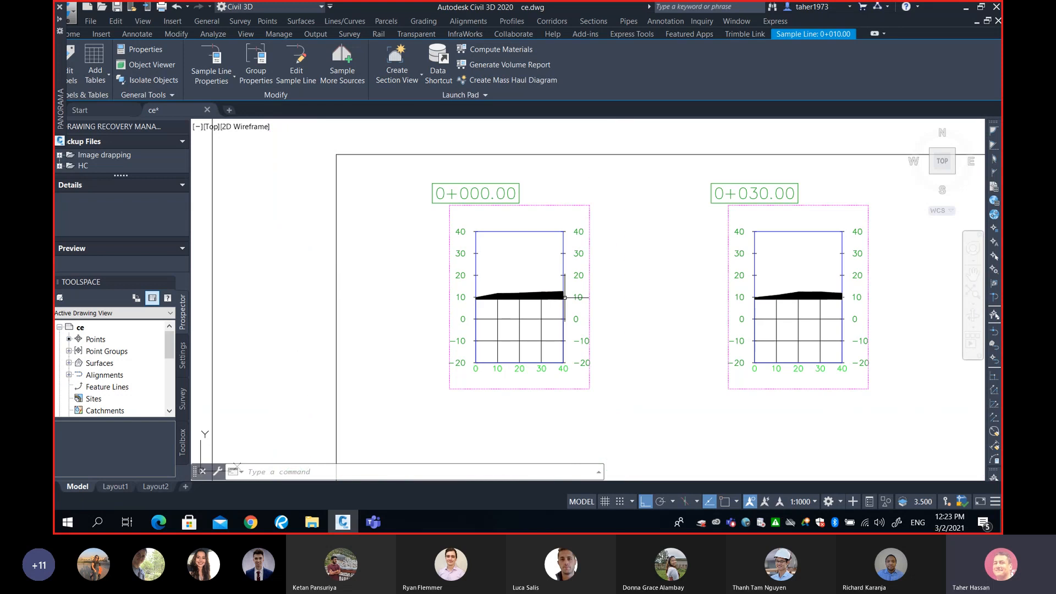
{"action": "mouse_move", "coordinate": [565, 293]}
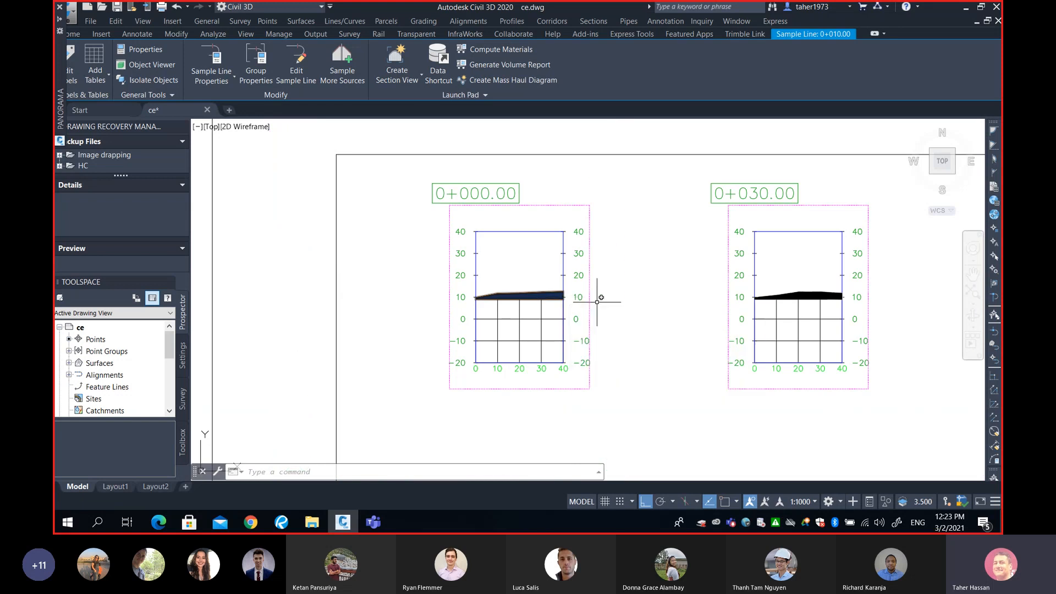
{"action": "middle_click_drag", "start_coordinate": [676, 318], "coordinate": [598, 301]}
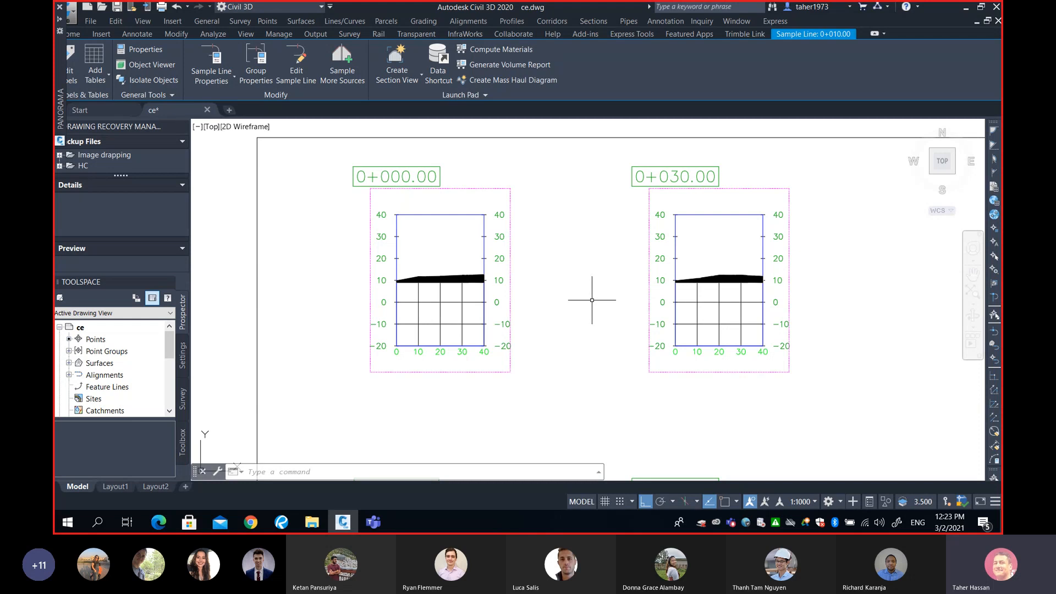
{"action": "scroll", "coordinate": [591, 299], "scroll_direction": "down", "scroll_amount": 6}
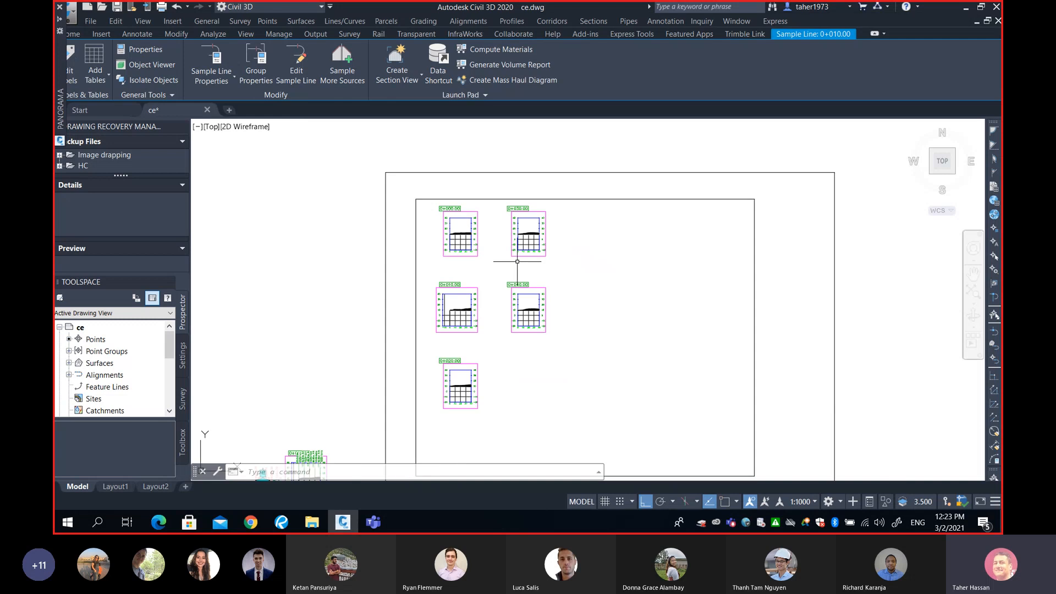
{"action": "middle_click_drag", "start_coordinate": [551, 309], "coordinate": [521, 318]}
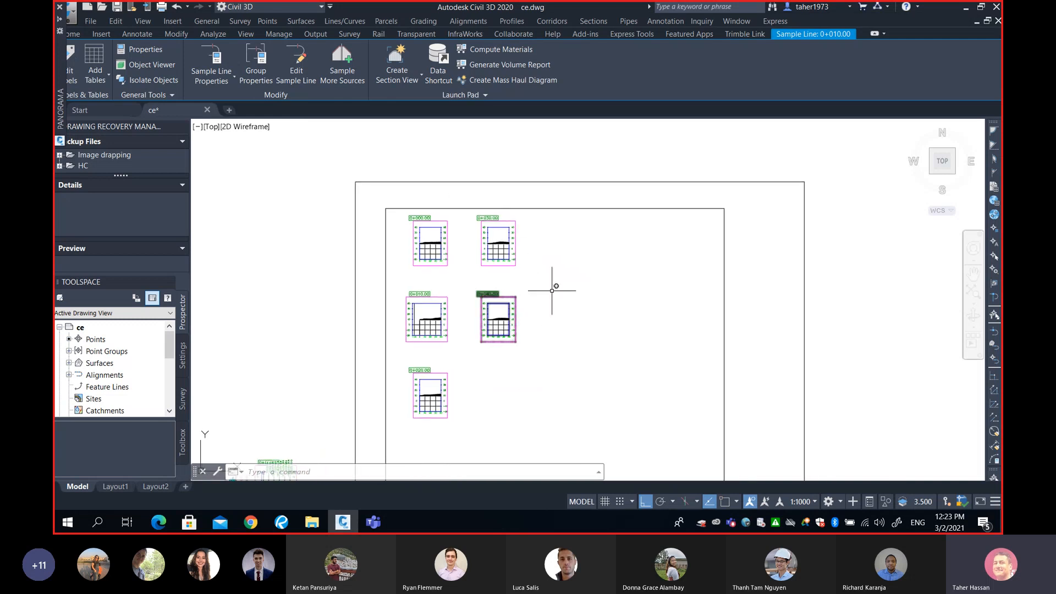
{"action": "scroll", "coordinate": [433, 278], "scroll_direction": "up", "scroll_amount": 4}
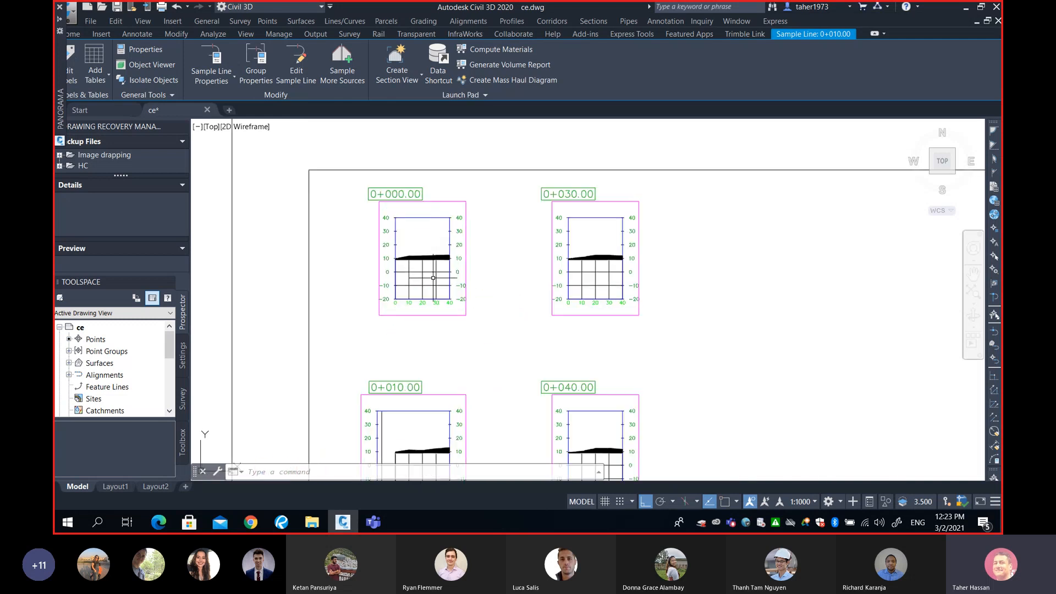
{"action": "scroll", "coordinate": [433, 278], "scroll_direction": "up", "scroll_amount": 4}
{"action": "scroll", "coordinate": [445, 302], "scroll_direction": "down", "scroll_amount": 4}
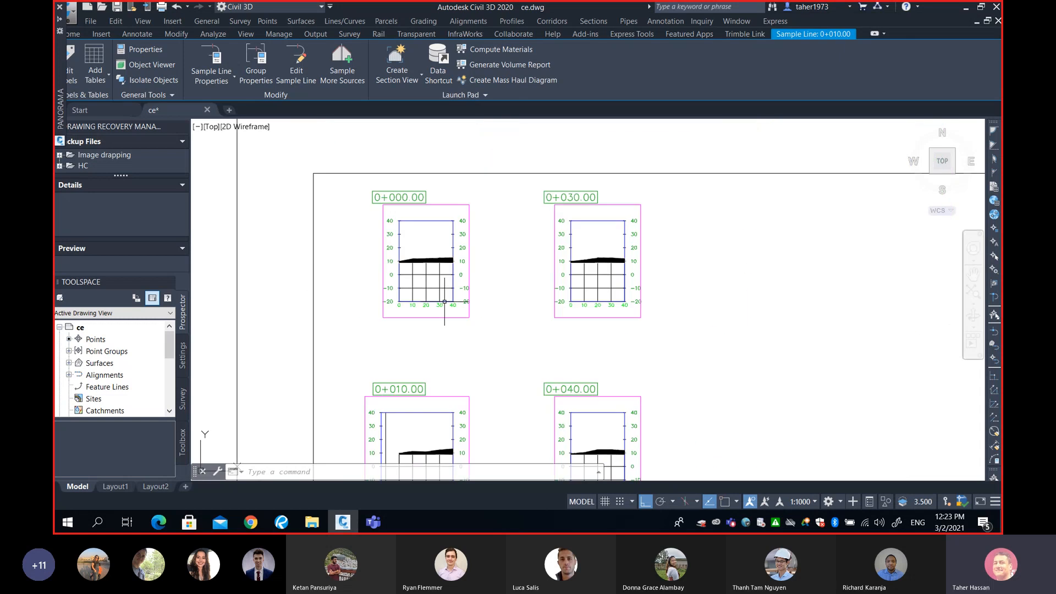
{"action": "middle_click_drag", "start_coordinate": [444, 302], "coordinate": [447, 207]}
{"action": "middle_click_drag", "start_coordinate": [462, 475], "coordinate": [465, 402]}
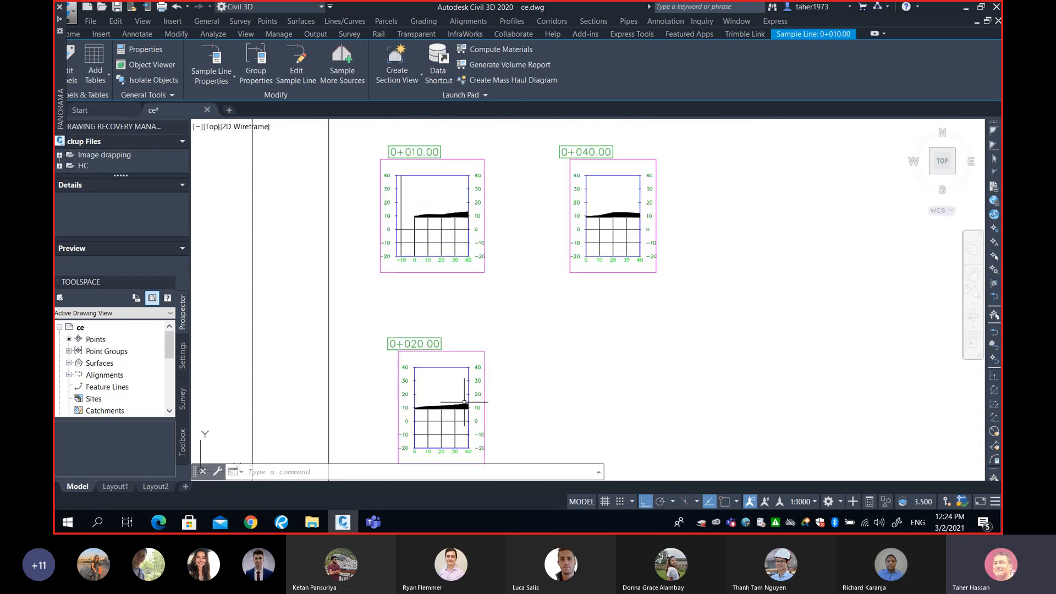
{"action": "scroll", "coordinate": [465, 402], "scroll_direction": "up", "scroll_amount": 2}
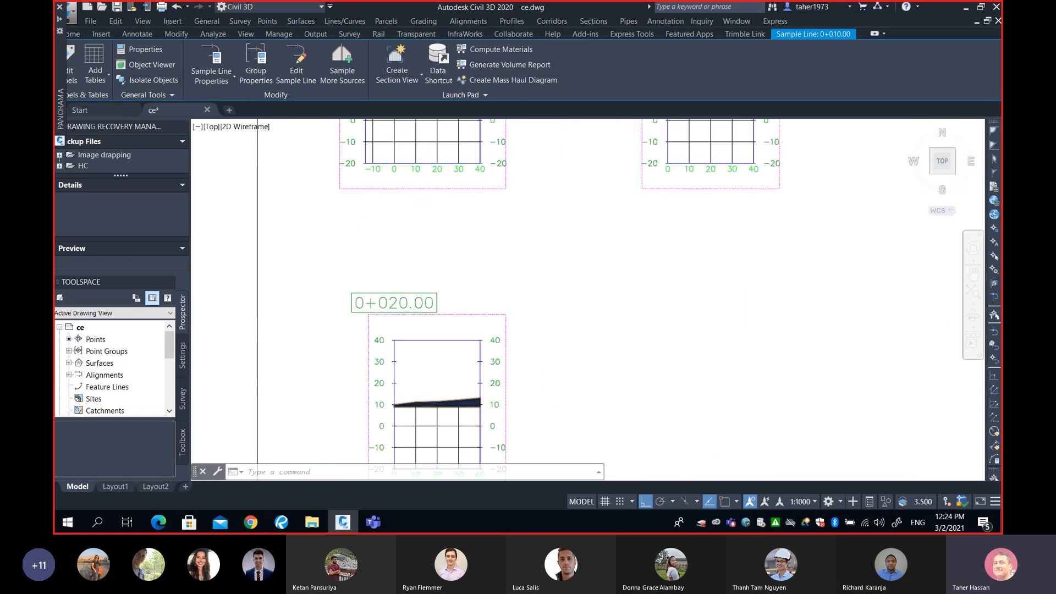
{"action": "scroll", "coordinate": [601, 294], "scroll_direction": "down", "scroll_amount": 4}
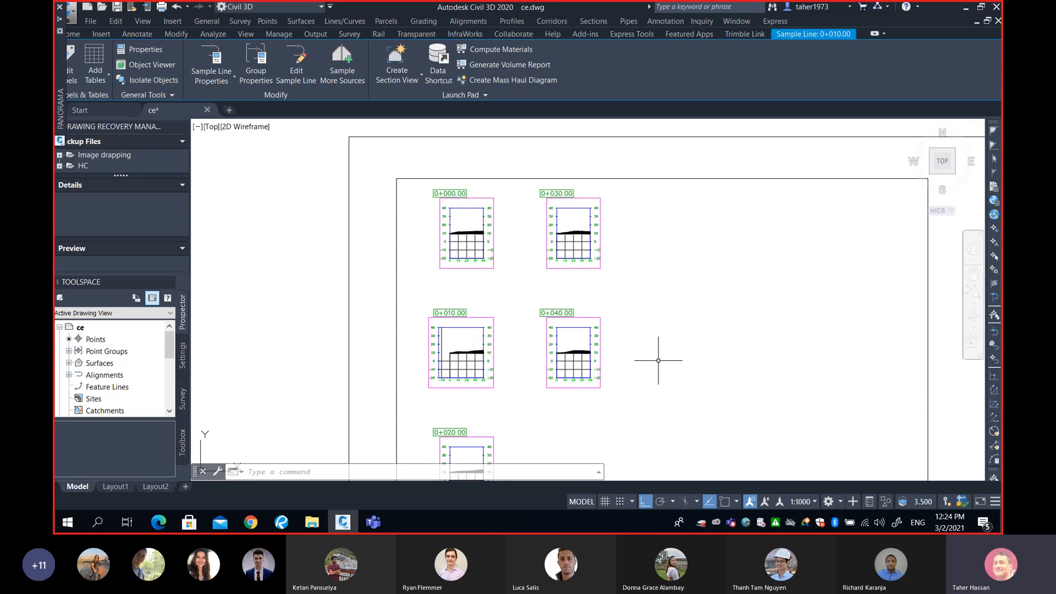
{"action": "mouse_move", "coordinate": [658, 360]}
{"action": "middle_mouse_down"}
{"action": "mouse_move", "coordinate": [684, 344]}
{"action": "mouse_move", "coordinate": [686, 321]}
{"action": "middle_mouse_up"}
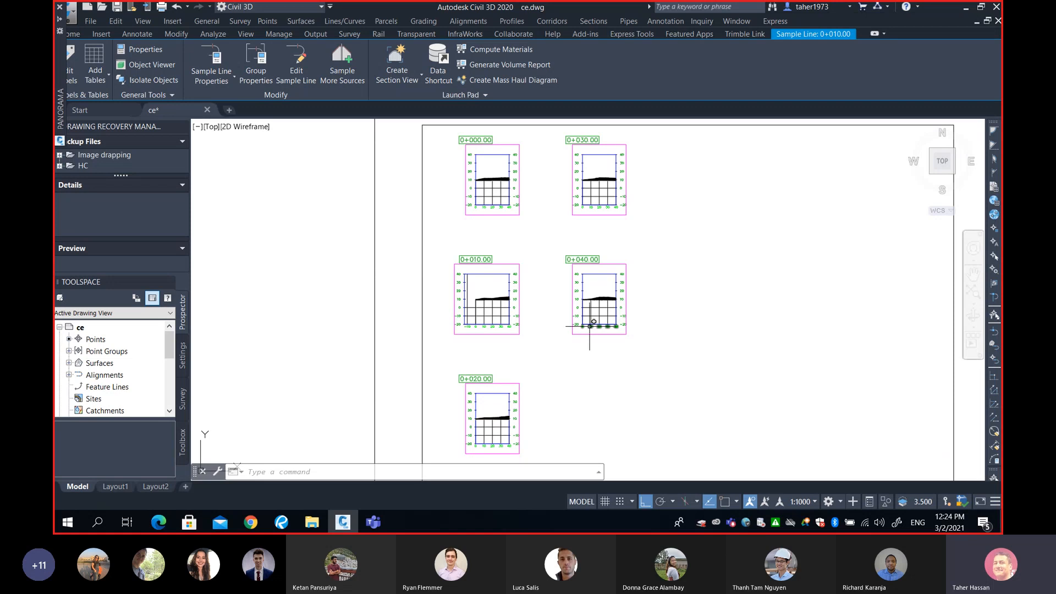
{"action": "left_click", "coordinate": [487, 317]}
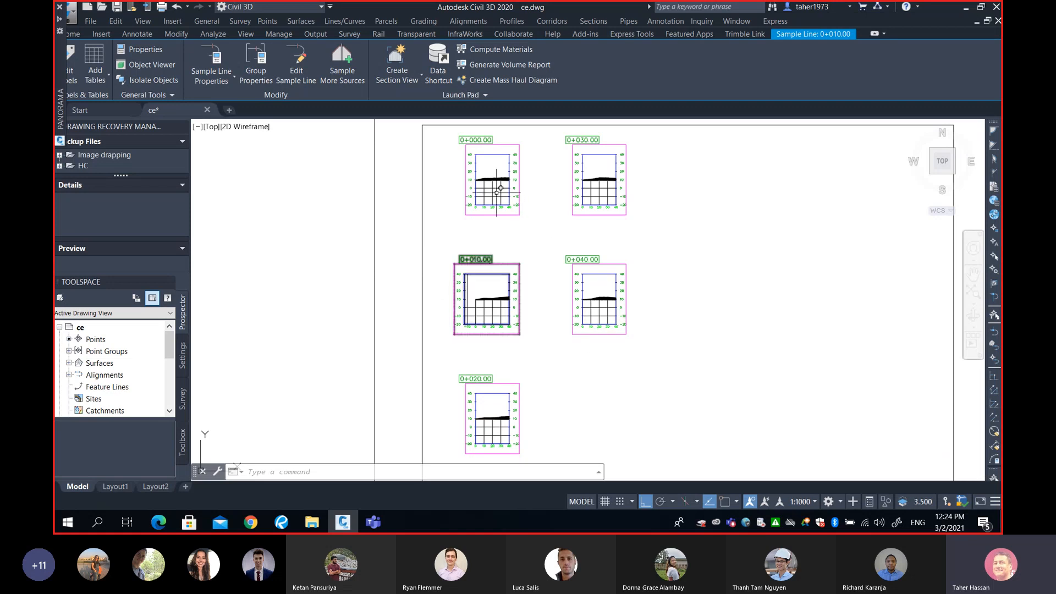
{"action": "key", "text": "Escape"}
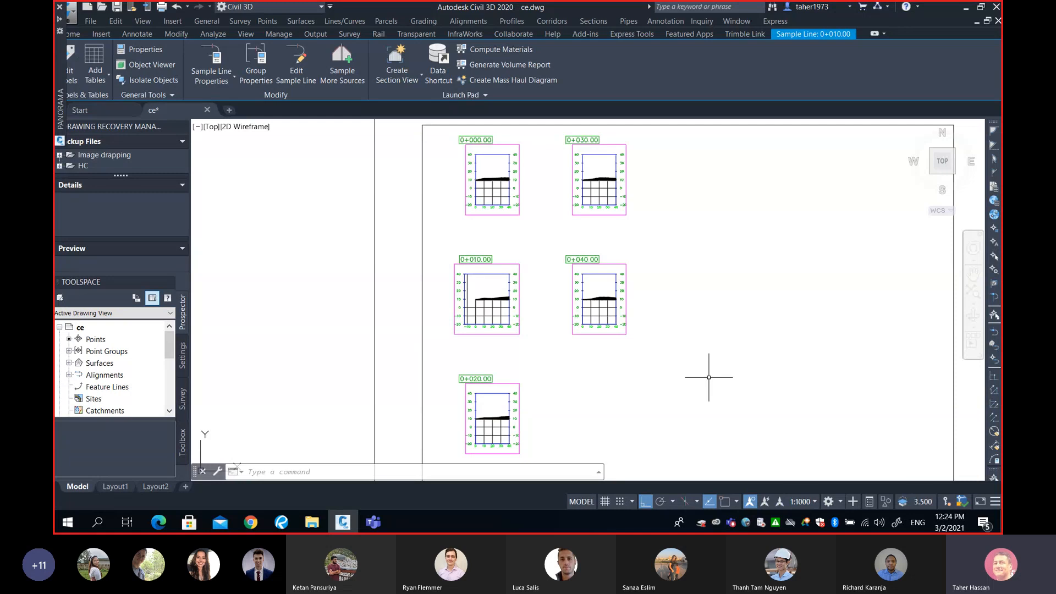
{"action": "left_click", "coordinate": [280, 521]}
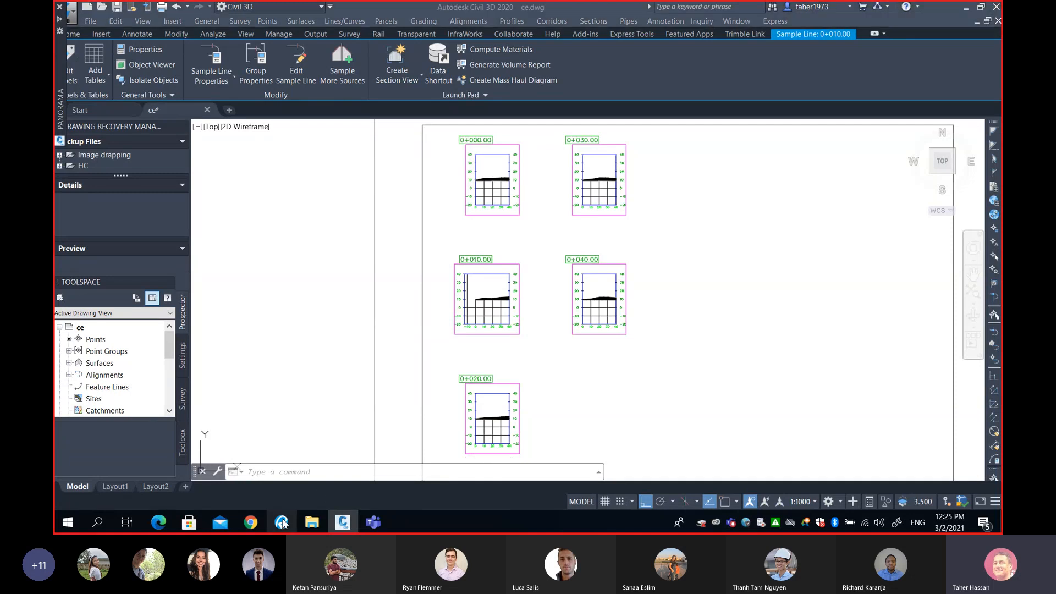
Switch to the SURV325 Earthworks Part 2 PDF and scroll to the station table of fill and cut areas and volumes
{"action": "scroll", "coordinate": [715, 319], "scroll_direction": "down", "scroll_amount": 3}
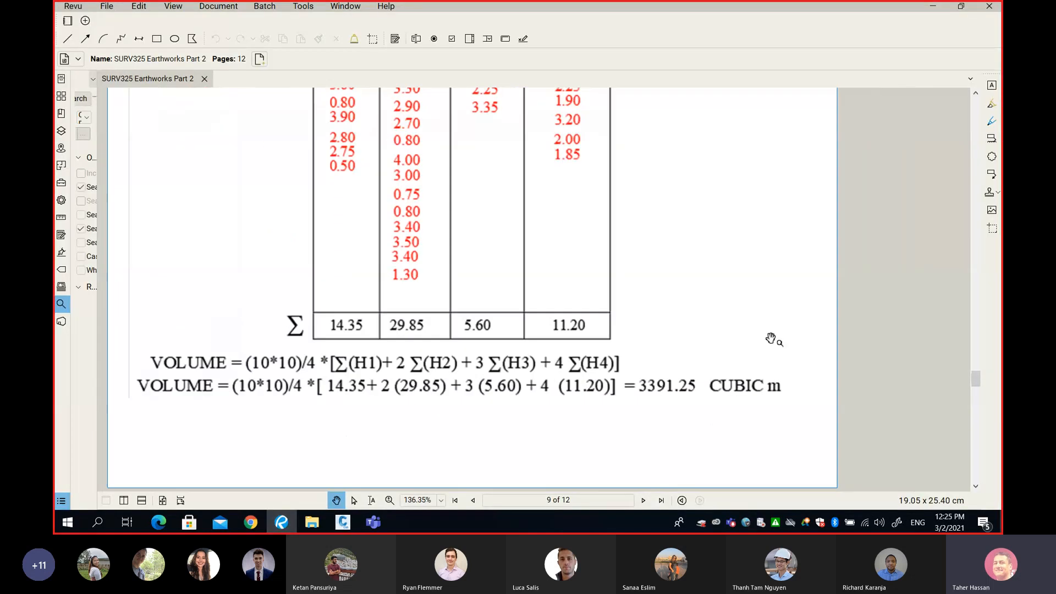
{"action": "left_click_drag", "start_coordinate": [975, 380], "coordinate": [945, 124]}
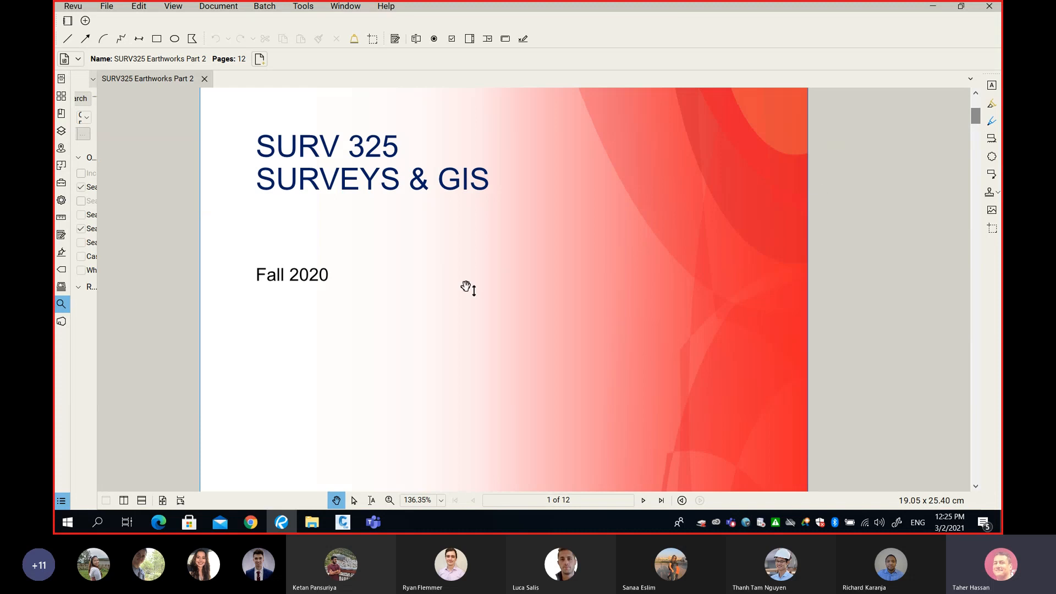
{"action": "scroll", "coordinate": [453, 298], "scroll_direction": "down", "scroll_amount": 3, "text": "ctrl"}
{"action": "scroll", "coordinate": [451, 297], "scroll_direction": "down", "scroll_amount": 8}
{"action": "scroll", "coordinate": [451, 299], "scroll_direction": "down", "scroll_amount": 9}
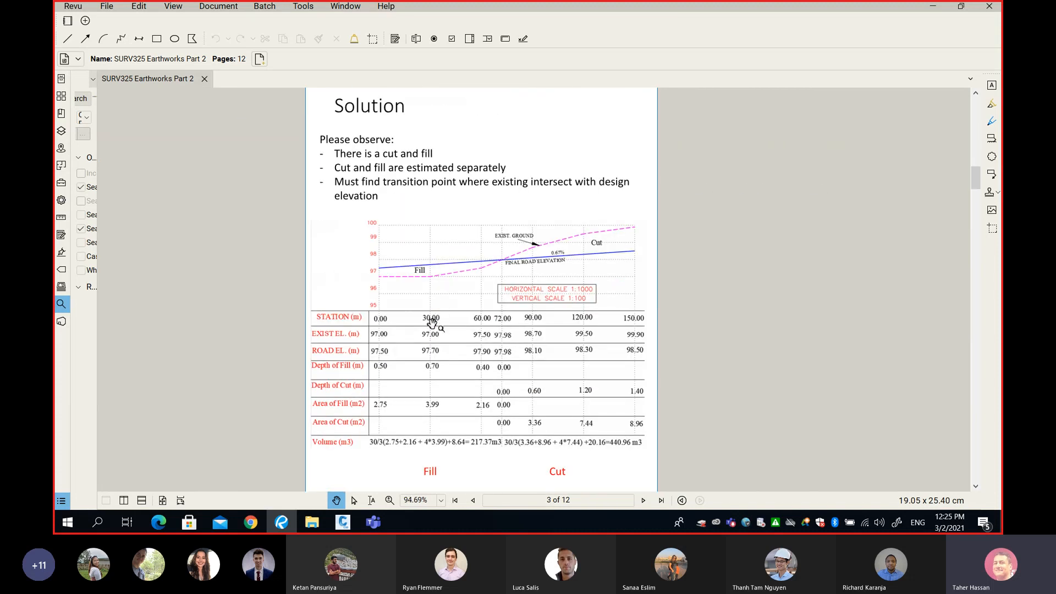
{"action": "scroll", "coordinate": [427, 337], "scroll_direction": "up", "scroll_amount": 3, "text": "ctrl"}
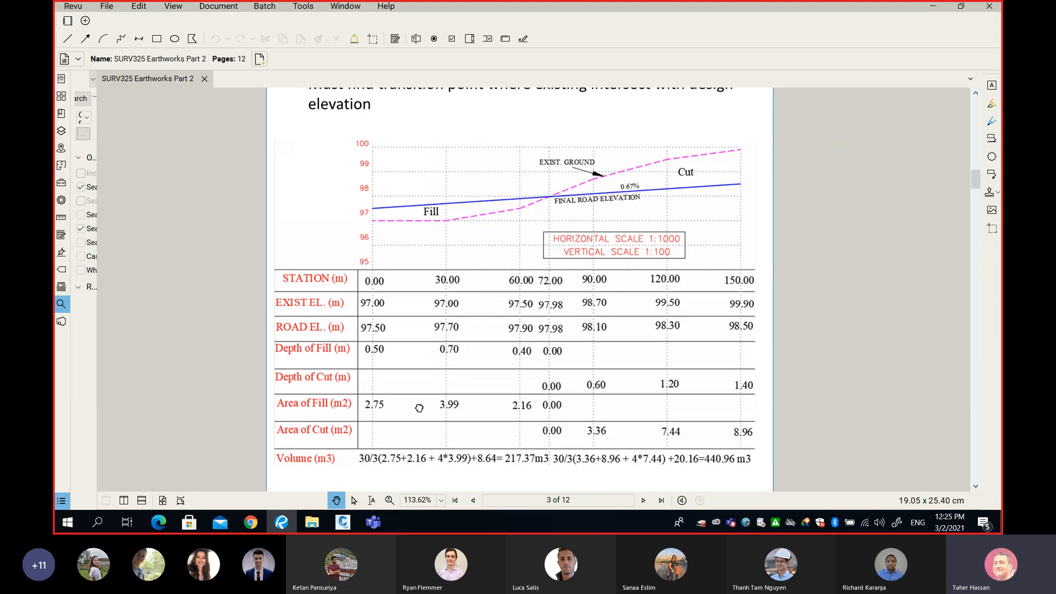
{"action": "scroll", "coordinate": [429, 352], "scroll_direction": "down", "scroll_amount": 2}
Add arrow markups pointing to the 2.16 fill area and the 217.37 m3 fill volume
{"action": "key", "text": "a"}
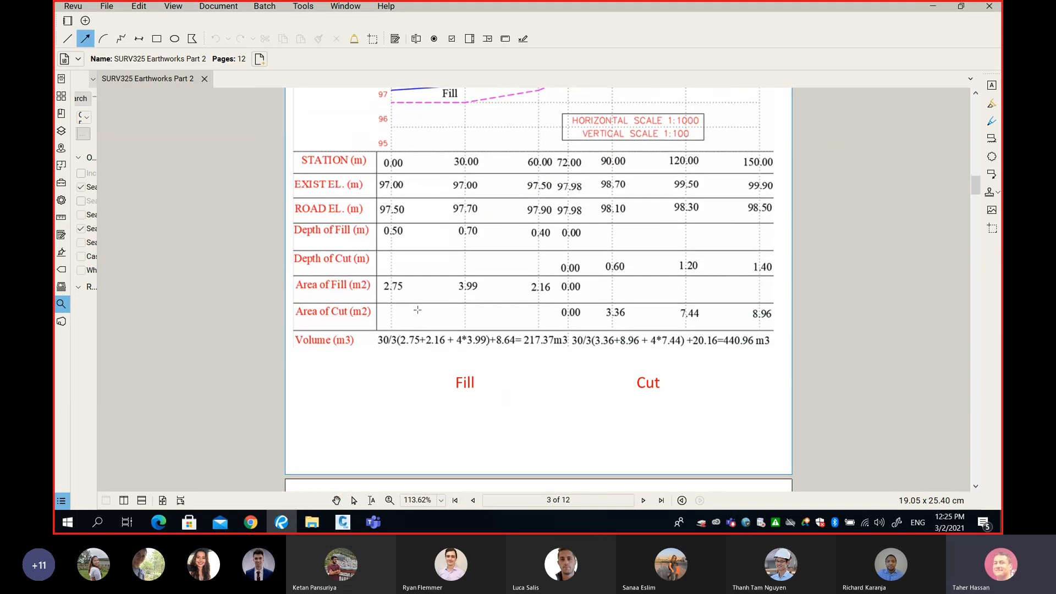
{"action": "mouse_move", "coordinate": [418, 304]}
{"action": "left_mouse_down"}
{"action": "mouse_move", "coordinate": [404, 288]}
{"action": "mouse_move", "coordinate": [531, 295]}
{"action": "left_mouse_up"}
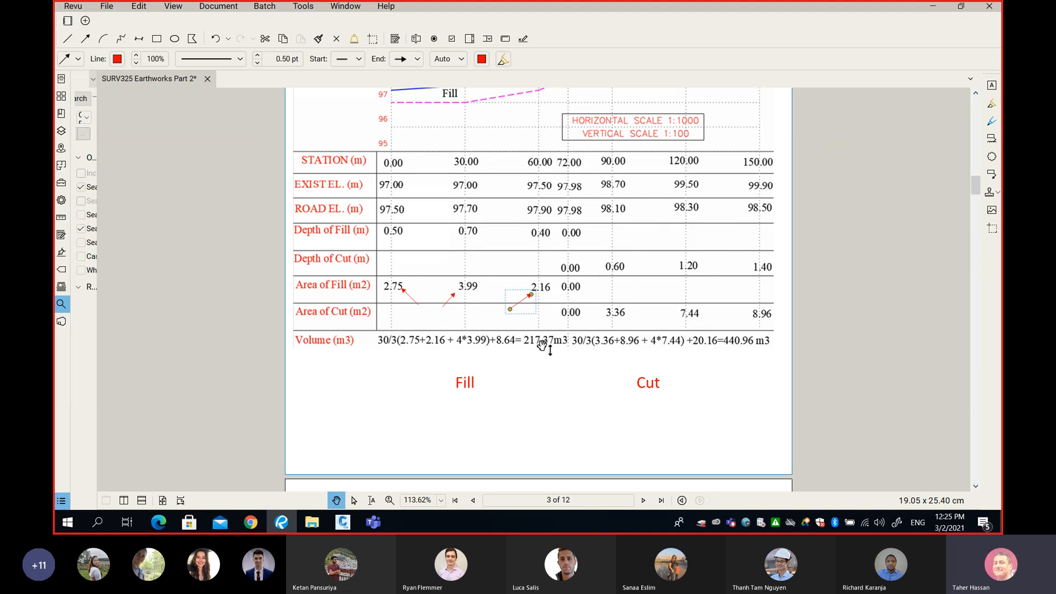
{"action": "key", "text": "a"}
{"action": "left_click_drag", "start_coordinate": [540, 374], "coordinate": [540, 354]}
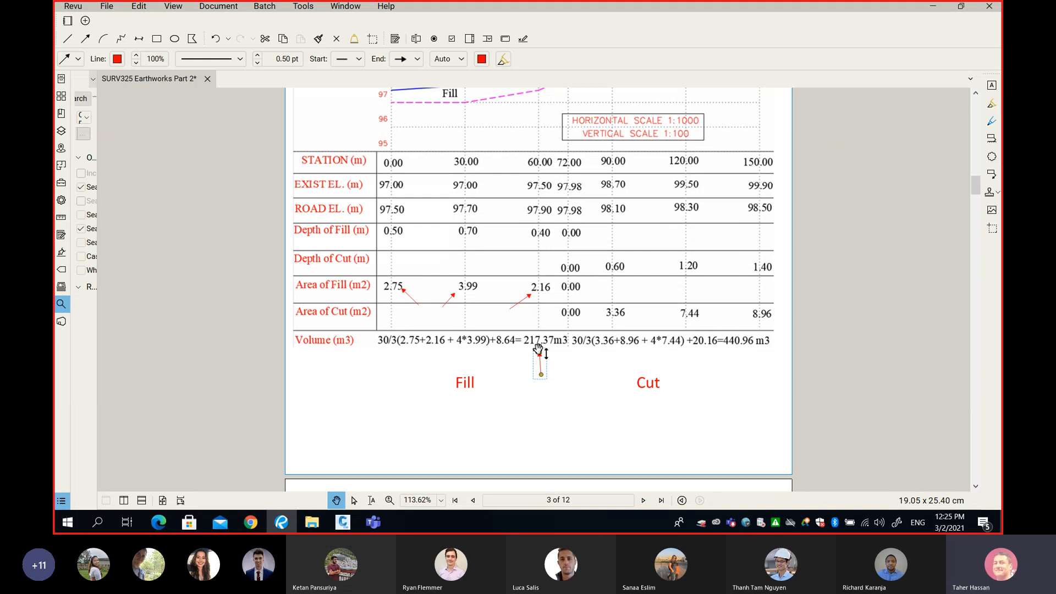
Scroll through the following PDF pages and back to the annotated fill and cut table
{"action": "scroll", "coordinate": [591, 330], "scroll_direction": "down", "scroll_amount": 10}
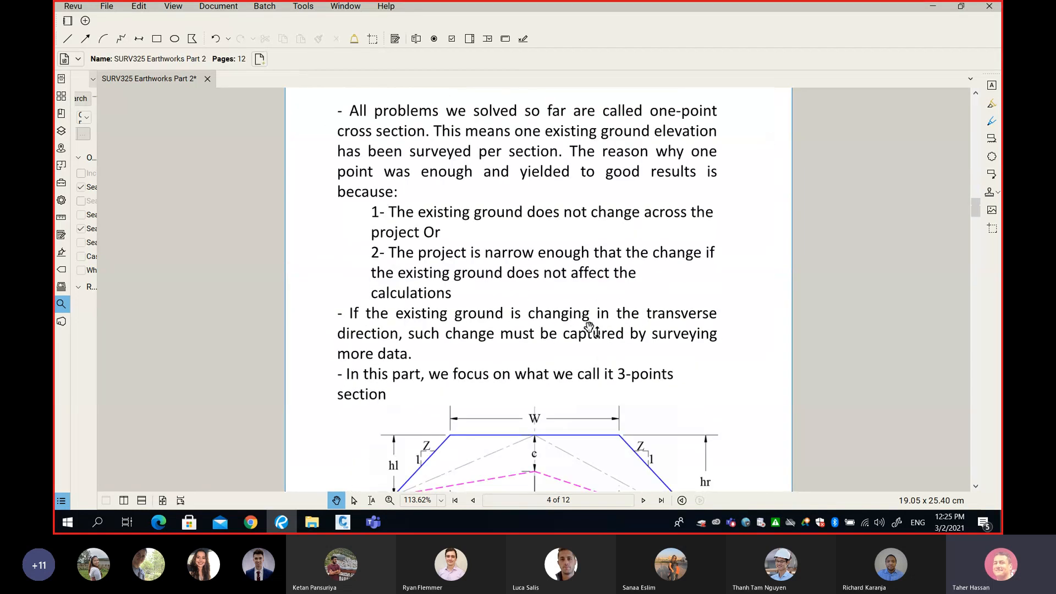
{"action": "scroll", "coordinate": [592, 330], "scroll_direction": "down", "scroll_amount": 10}
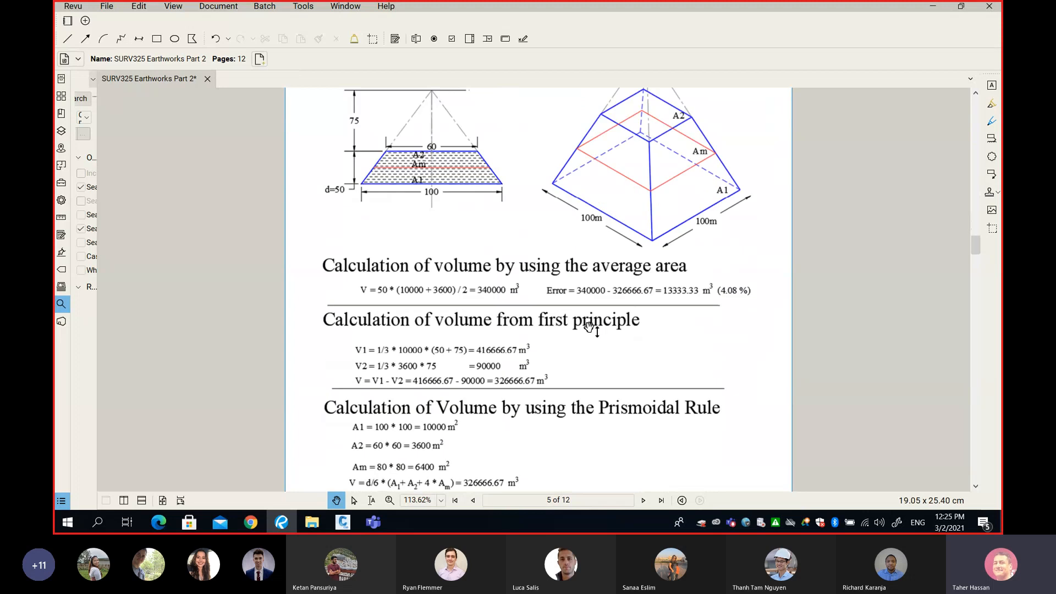
{"action": "scroll", "coordinate": [591, 330], "scroll_direction": "up", "scroll_amount": 10}
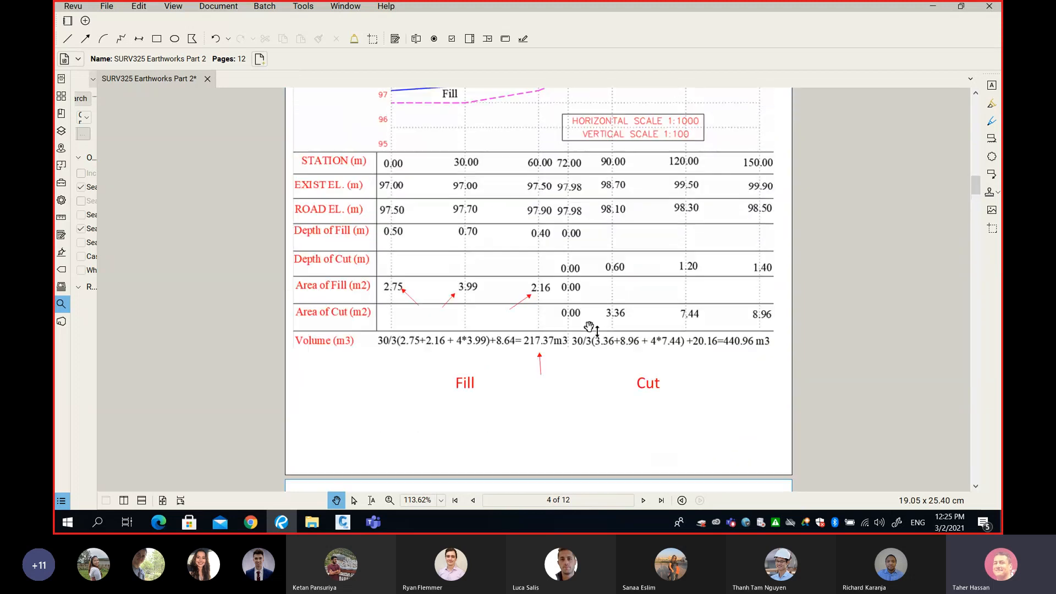
{"action": "scroll", "coordinate": [591, 328], "scroll_direction": "up", "scroll_amount": 1}
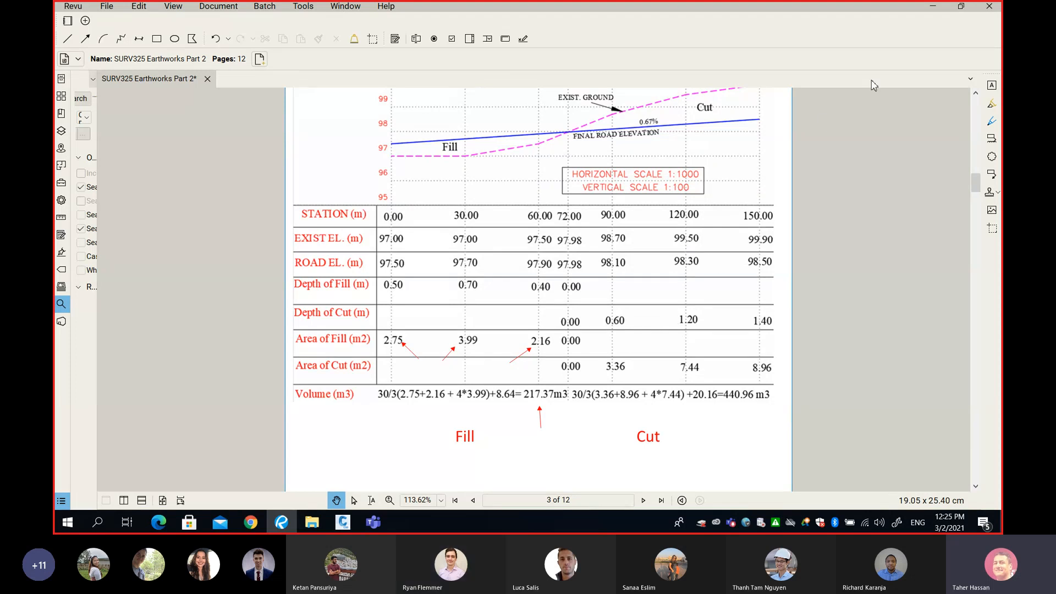
Return to the Civil 3D drawing and start adding a Total Volume table for the section views
{"action": "left_click", "coordinate": [932, 6]}
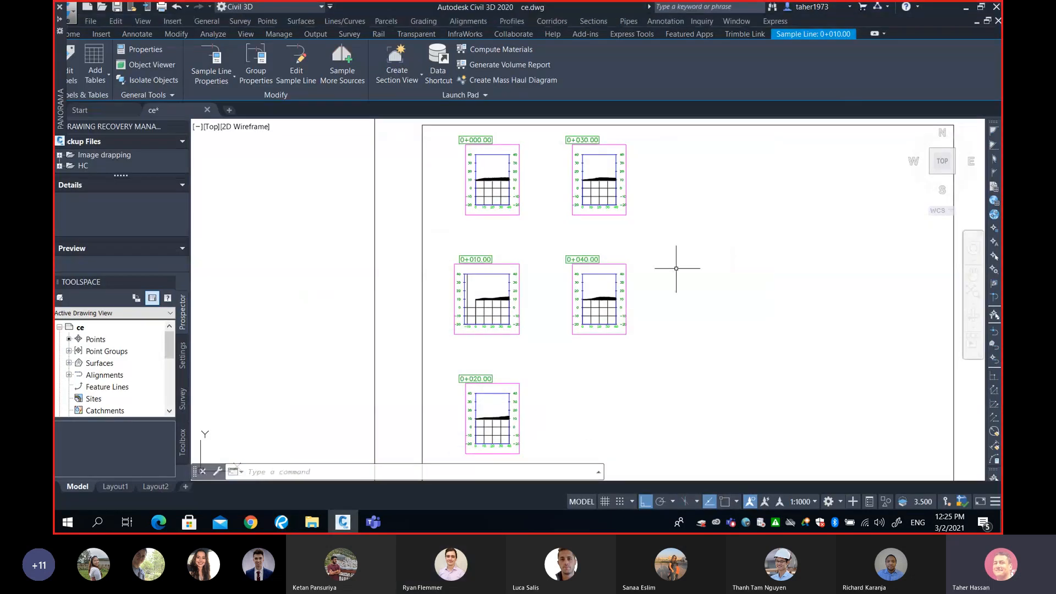
{"action": "middle_click_drag", "start_coordinate": [684, 271], "coordinate": [590, 259]}
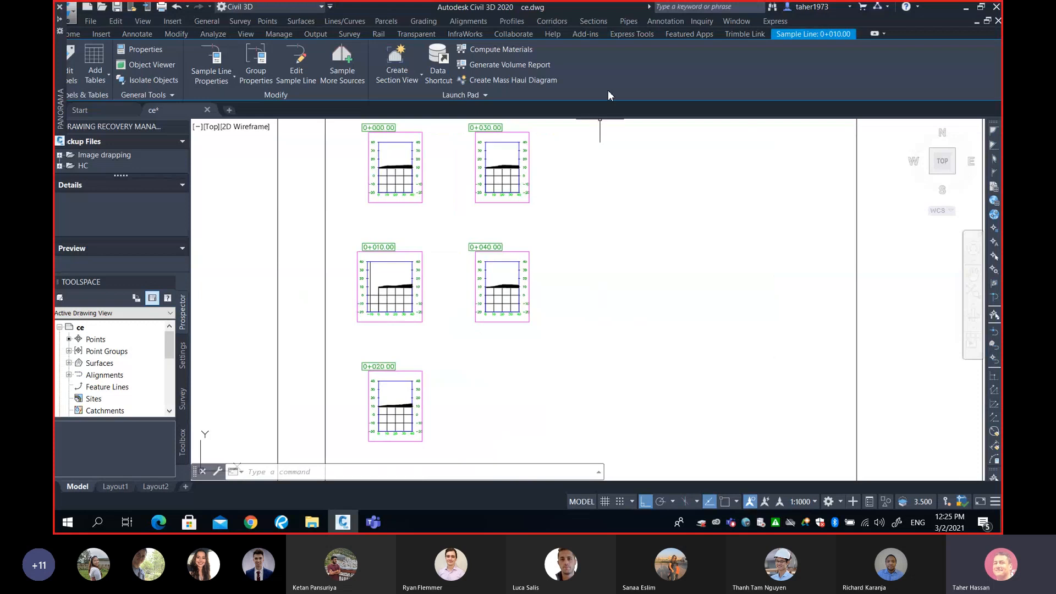
{"action": "left_click", "coordinate": [597, 22]}
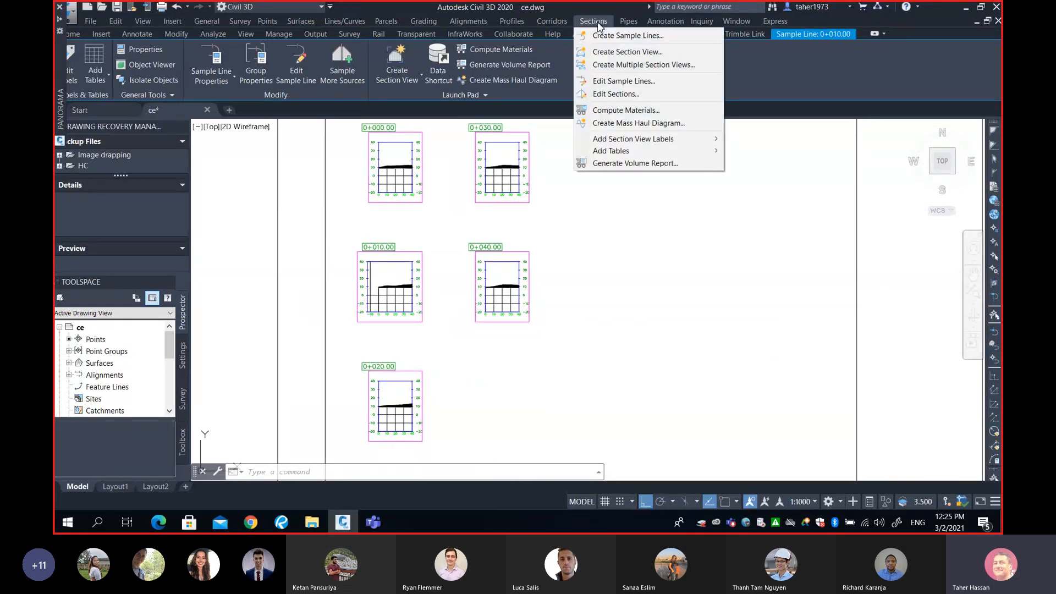
{"action": "mouse_move", "coordinate": [632, 157]}
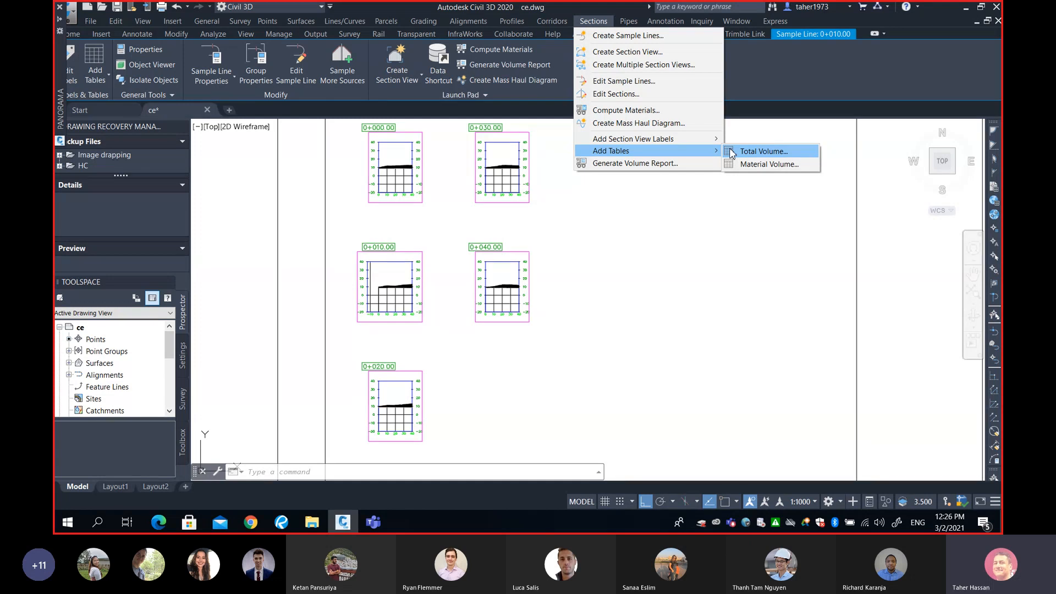
{"action": "left_click", "coordinate": [775, 155]}
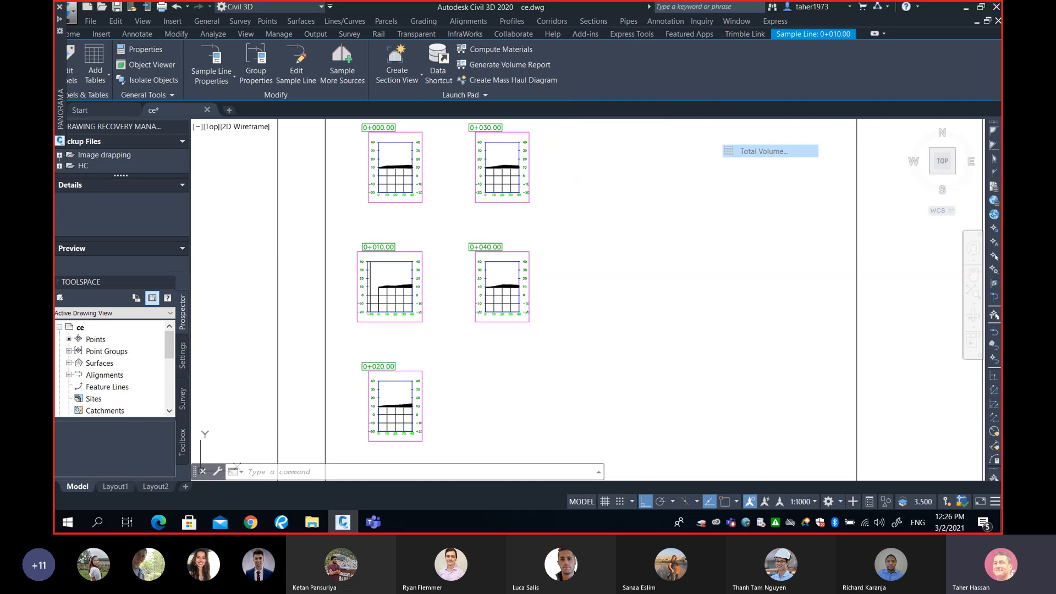
{"action": "left_click_drag", "start_coordinate": [535, 52], "coordinate": [660, 52]}
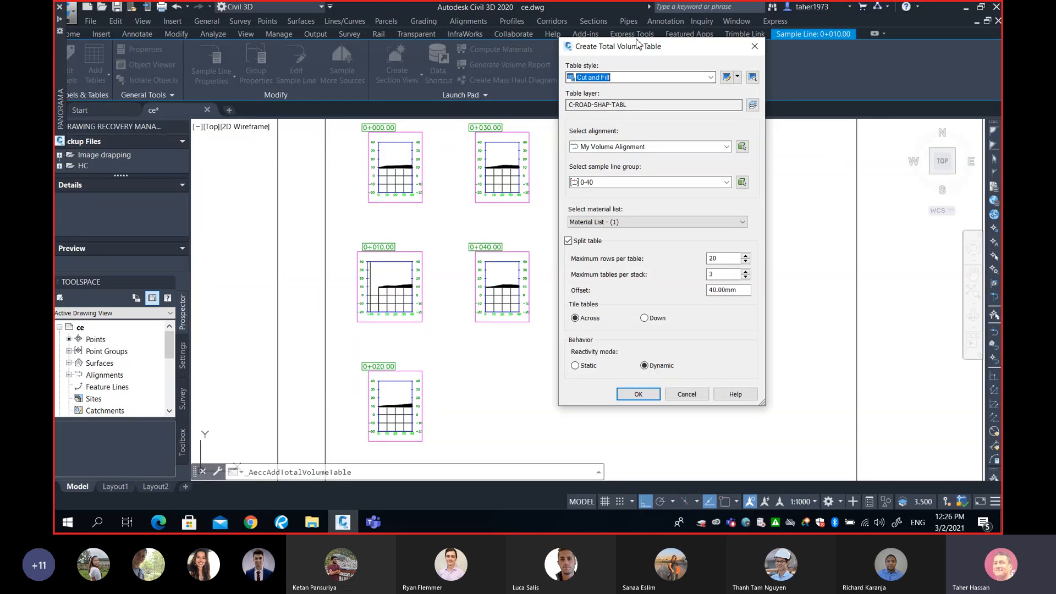
Set the table's alignment to My Volume Alignment and sample line group to 0-40, keeping Split table enabled
{"action": "left_click", "coordinate": [641, 147]}
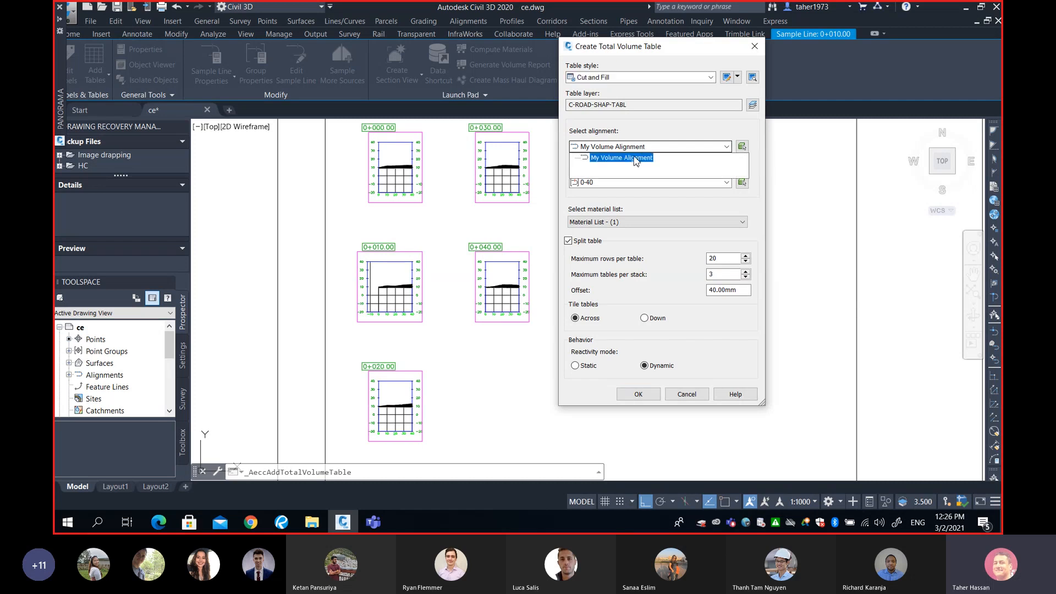
{"action": "left_click", "coordinate": [620, 158]}
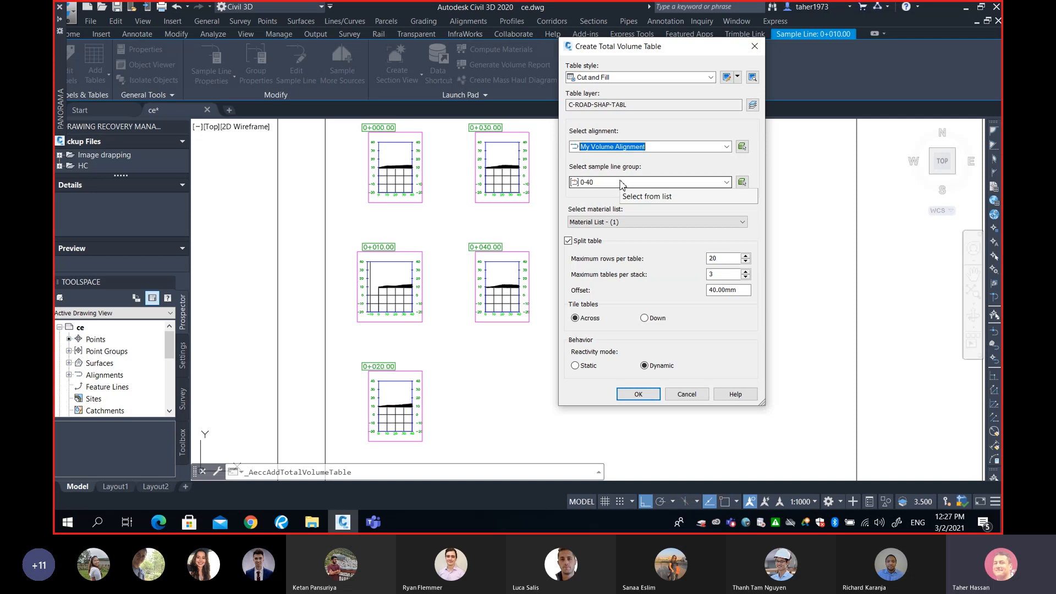
{"action": "left_click", "coordinate": [622, 183]}
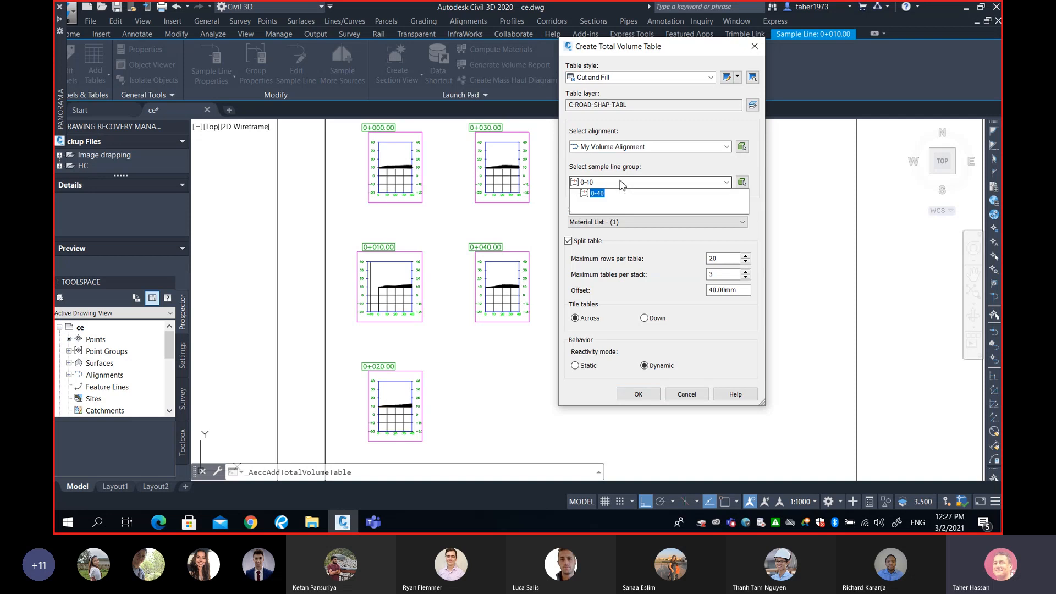
{"action": "left_click", "coordinate": [601, 196]}
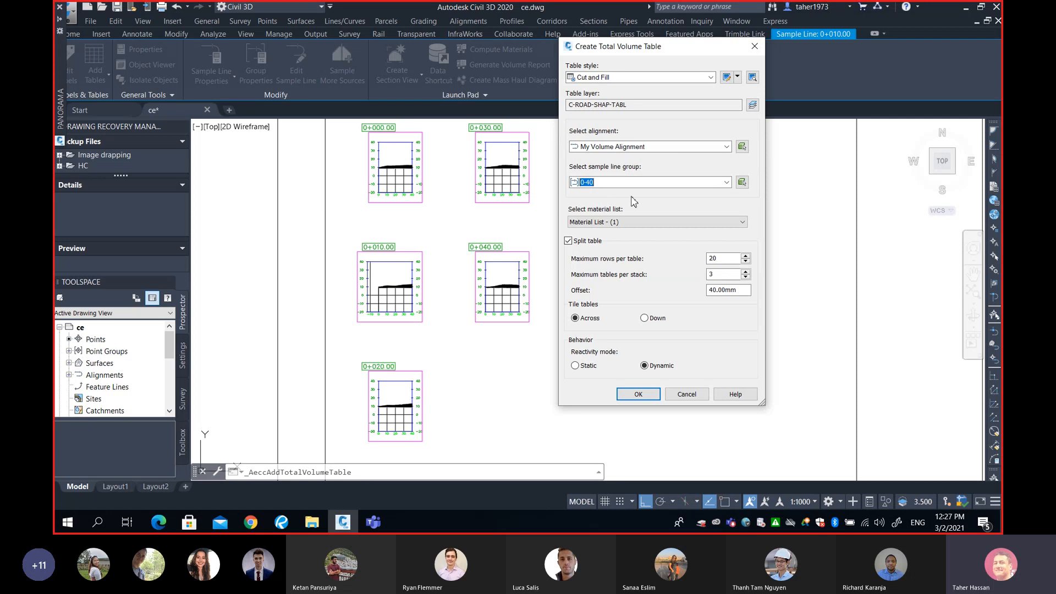
{"action": "left_click_drag", "start_coordinate": [631, 46], "coordinate": [629, 12]}
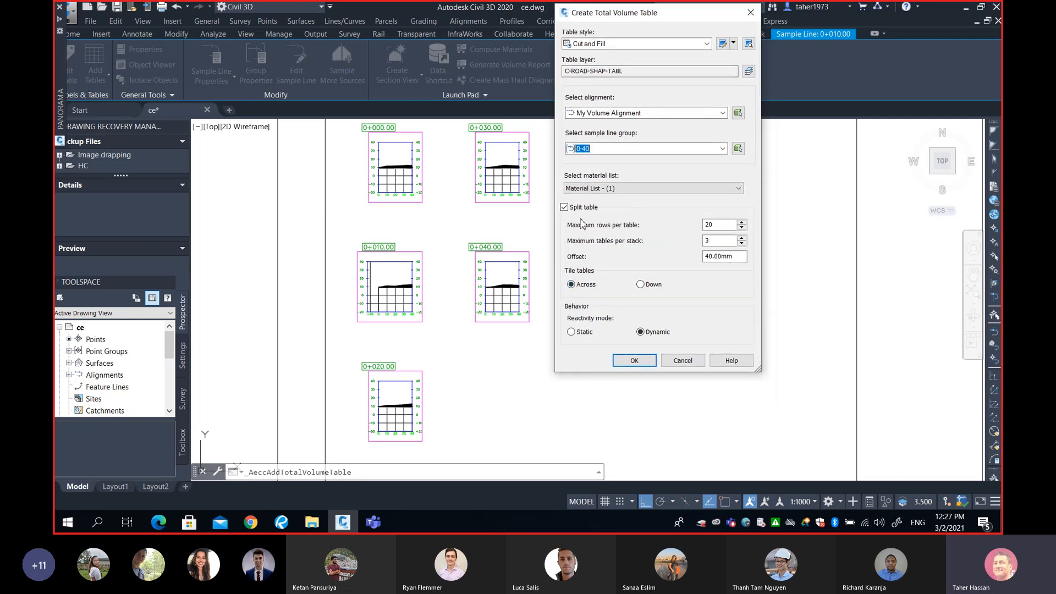
{"action": "left_click", "coordinate": [567, 208]}
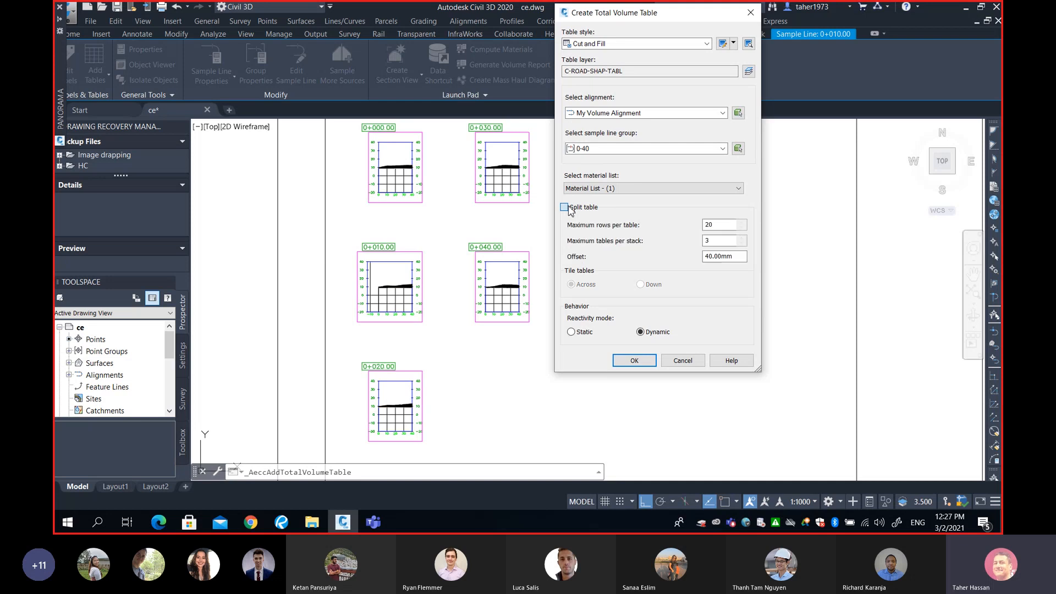
{"action": "left_click", "coordinate": [567, 208]}
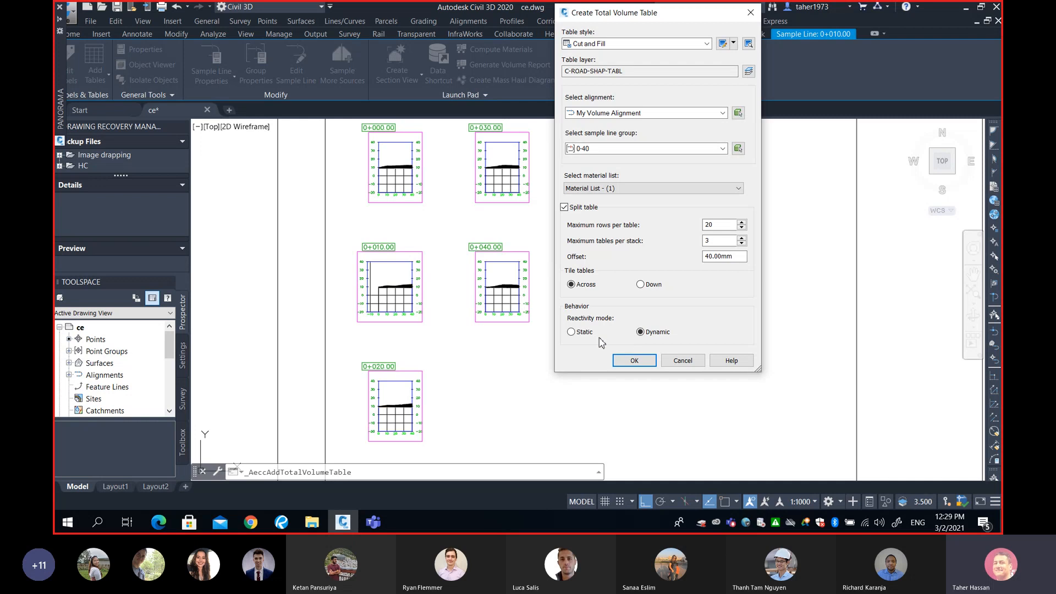
Toggle the table's reactivity mode to Static and back to Dynamic
{"action": "left_click", "coordinate": [572, 332]}
{"action": "left_click", "coordinate": [641, 333]}
{"action": "left_click", "coordinate": [572, 333]}
{"action": "left_click", "coordinate": [641, 332]}
Create the Total Volume table and place it to the right of the 0+020.00 section view
{"action": "left_click", "coordinate": [633, 362]}
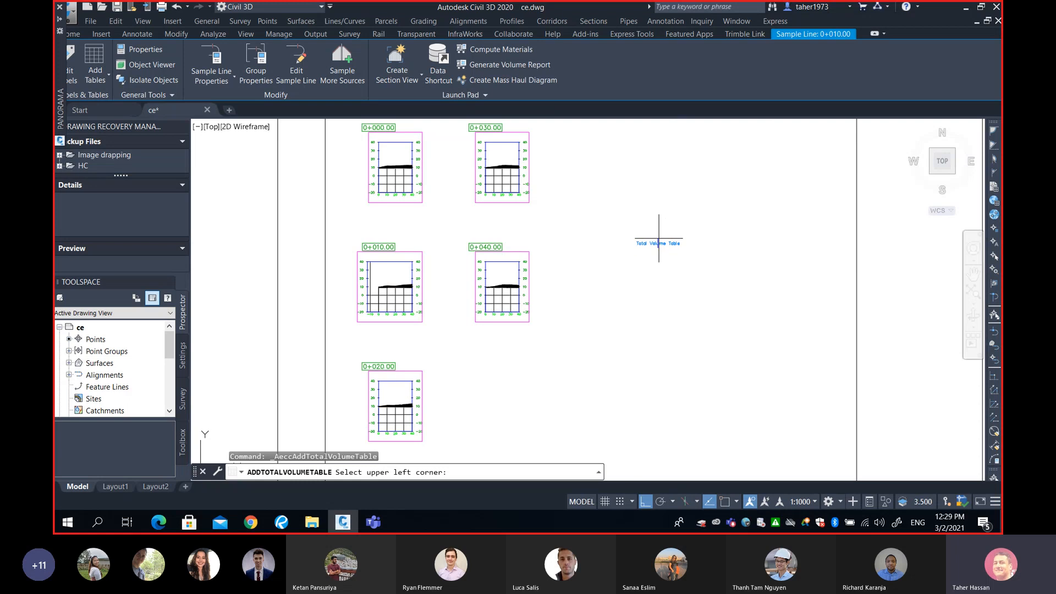
{"action": "middle_click_drag", "start_coordinate": [698, 219], "coordinate": [594, 281]}
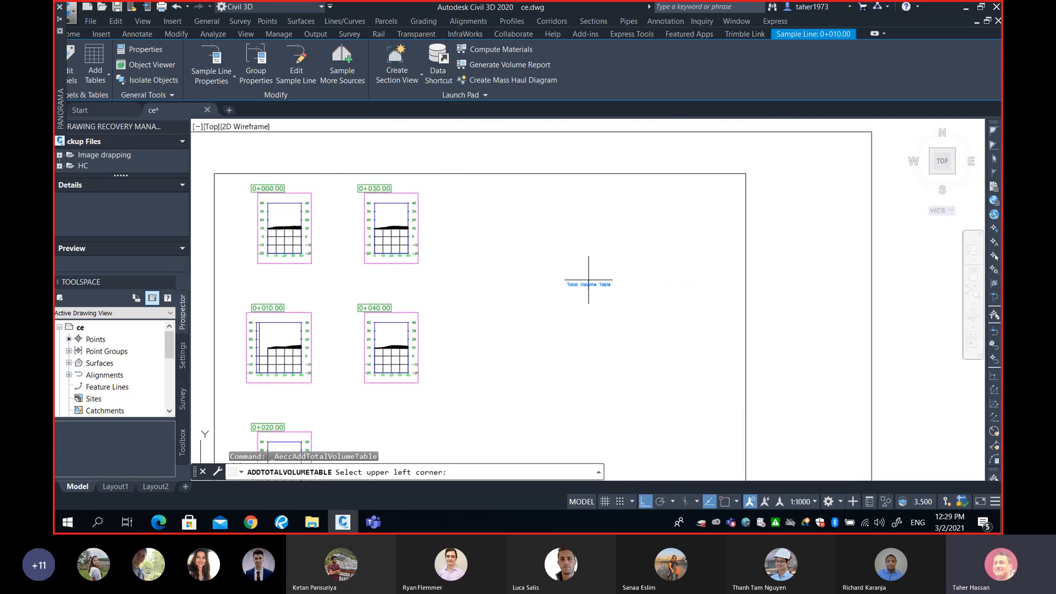
{"action": "middle_click_drag", "start_coordinate": [589, 282], "coordinate": [607, 177]}
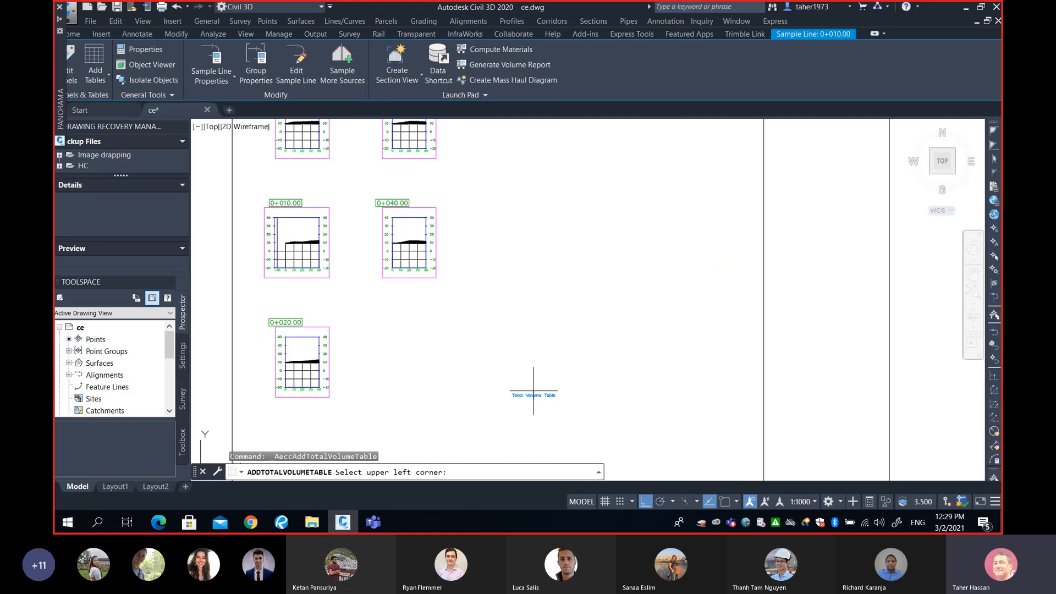
{"action": "left_click", "coordinate": [534, 391]}
{"action": "middle_click_drag", "start_coordinate": [539, 401], "coordinate": [550, 330]}
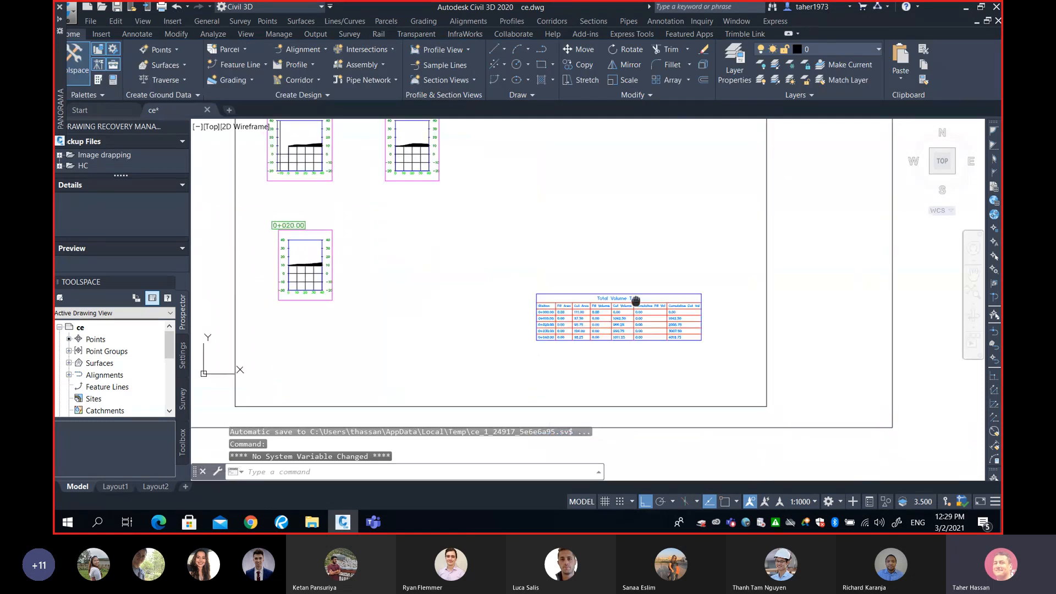
Zoom into the Total Volume table's values and the 0+020.00 section view's ground profile
{"action": "scroll", "coordinate": [628, 325], "scroll_direction": "up", "scroll_amount": 3}
{"action": "scroll", "coordinate": [628, 324], "scroll_direction": "up", "scroll_amount": 4}
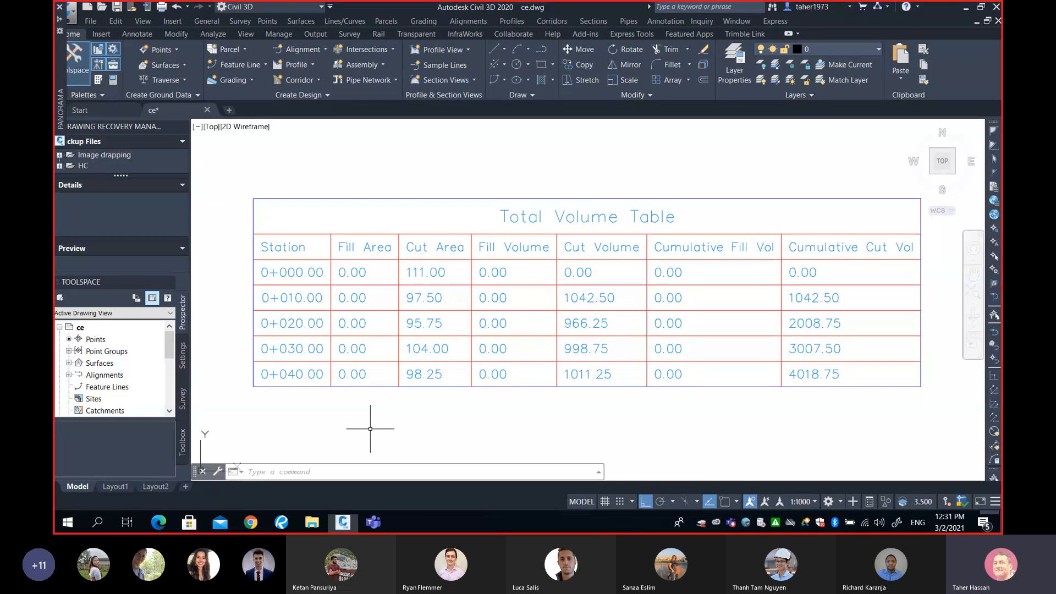
{"action": "scroll", "coordinate": [370, 429], "scroll_direction": "down", "scroll_amount": 2}
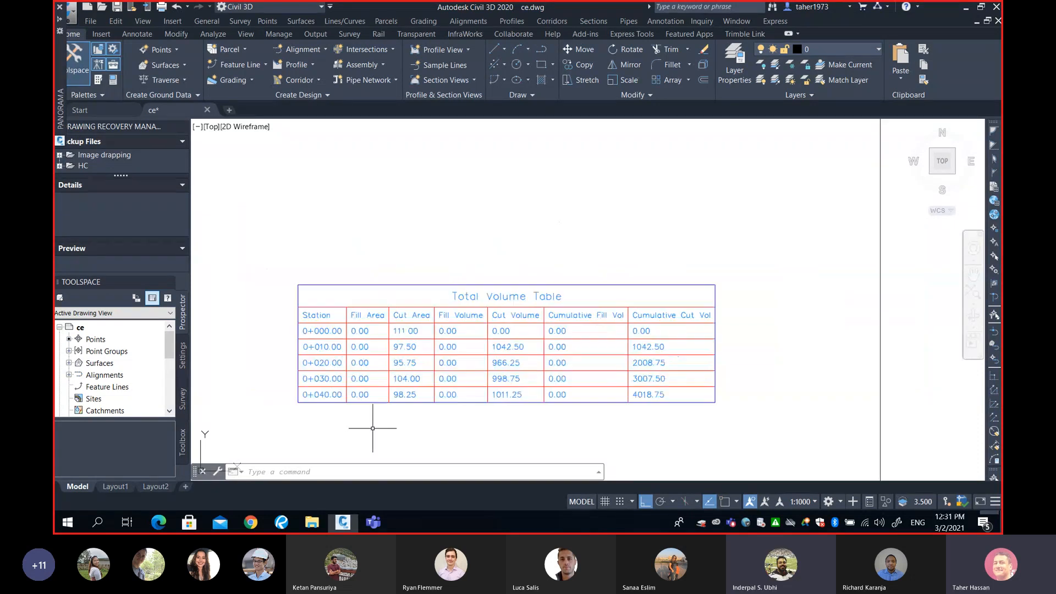
{"action": "middle_click_drag", "start_coordinate": [350, 386], "coordinate": [642, 346]}
{"action": "scroll", "coordinate": [572, 337], "scroll_direction": "down", "scroll_amount": 2}
{"action": "middle_click_drag", "start_coordinate": [411, 337], "coordinate": [662, 368]}
{"action": "scroll", "coordinate": [485, 281], "scroll_direction": "up", "scroll_amount": 2}
{"action": "middle_click_drag", "start_coordinate": [495, 264], "coordinate": [483, 383]}
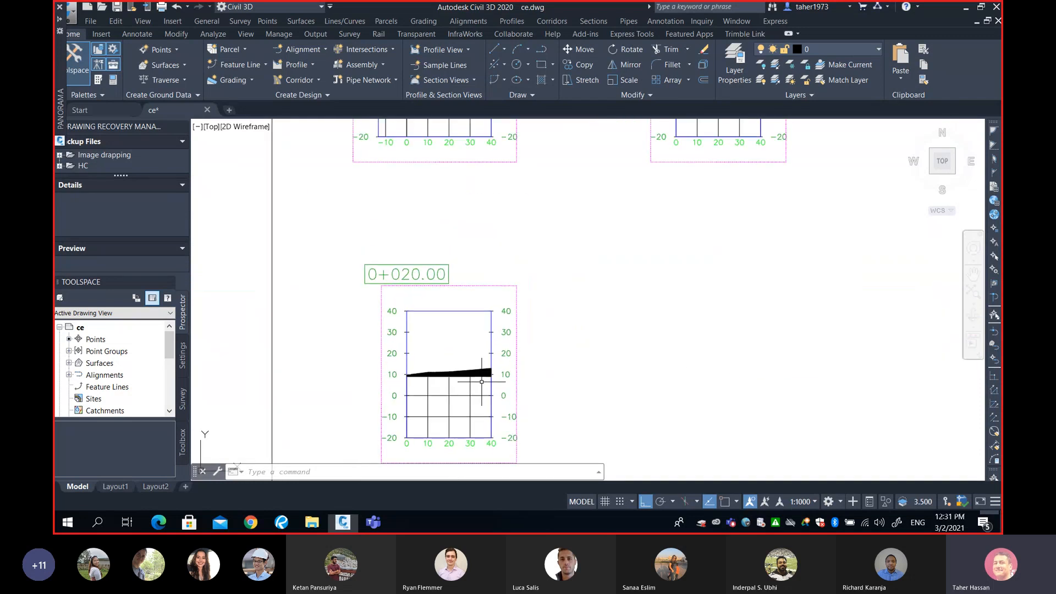
{"action": "scroll", "coordinate": [483, 385], "scroll_direction": "up", "scroll_amount": 3}
{"action": "scroll", "coordinate": [340, 375], "scroll_direction": "up", "scroll_amount": 1}
{"action": "scroll", "coordinate": [340, 374], "scroll_direction": "up", "scroll_amount": 1}
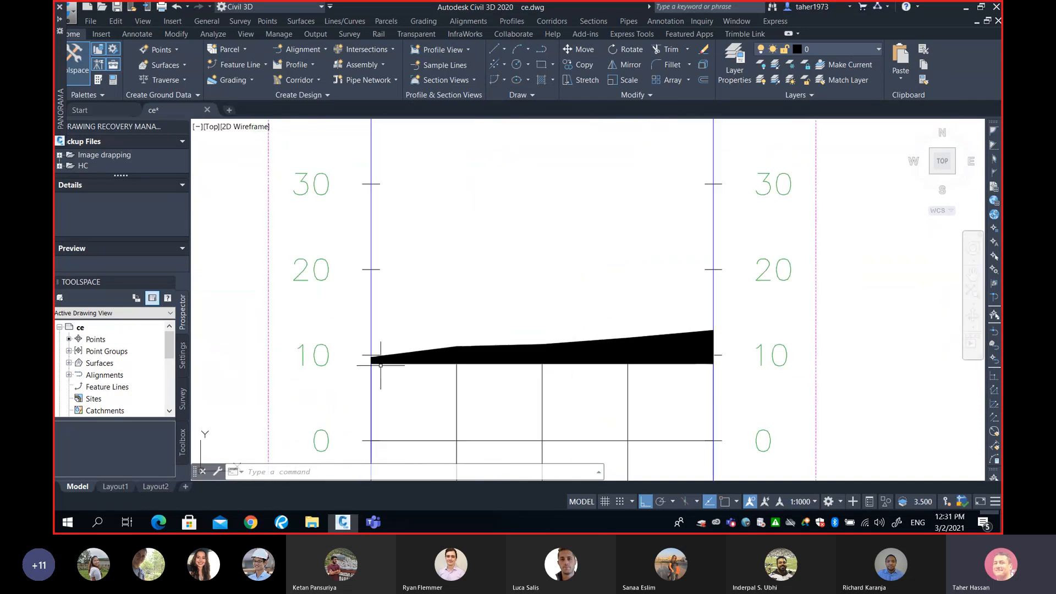
{"action": "scroll", "coordinate": [690, 365], "scroll_direction": "down", "scroll_amount": 3}
{"action": "scroll", "coordinate": [699, 336], "scroll_direction": "down", "scroll_amount": 3}
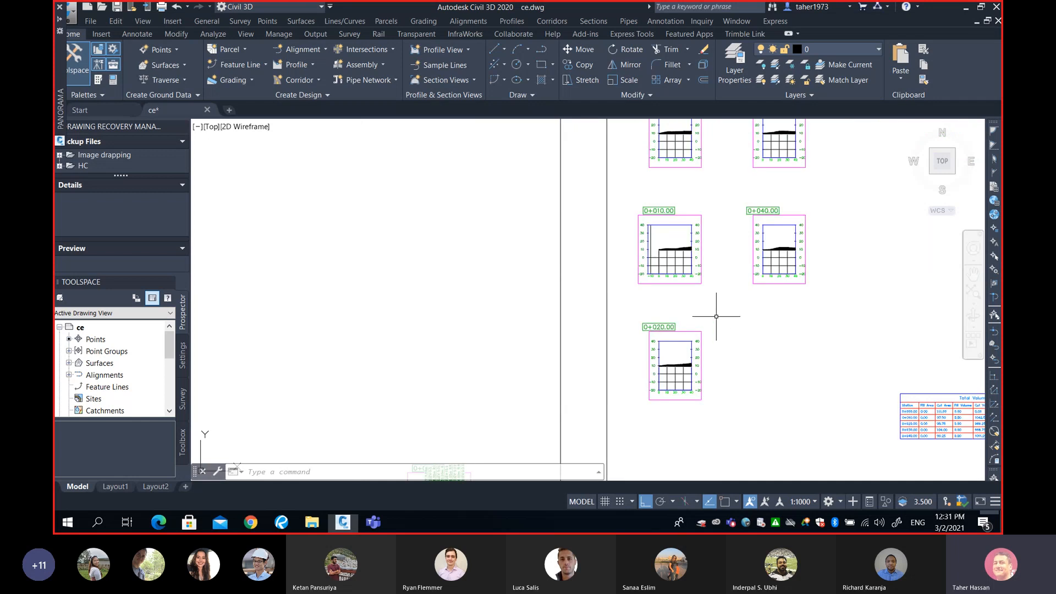
Pan and zoom across the section views and the Total Volume table to compare them
{"action": "middle_click_drag", "start_coordinate": [712, 307], "coordinate": [439, 330]}
{"action": "middle_click_drag", "start_coordinate": [602, 394], "coordinate": [597, 361]}
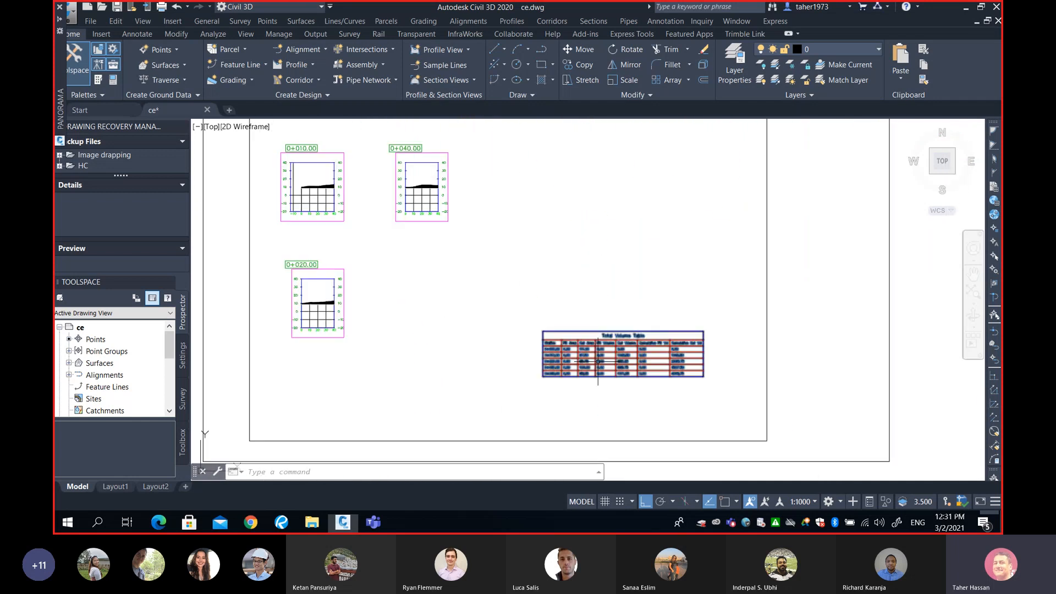
{"action": "scroll", "coordinate": [596, 361], "scroll_direction": "up", "scroll_amount": 6}
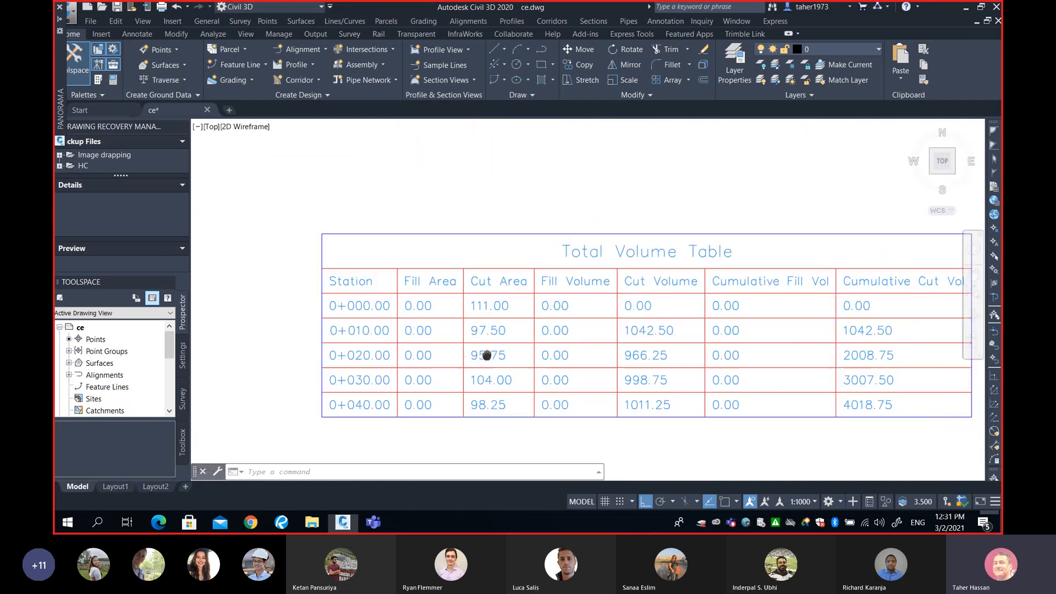
{"action": "scroll", "coordinate": [512, 353], "scroll_direction": "up", "scroll_amount": 3}
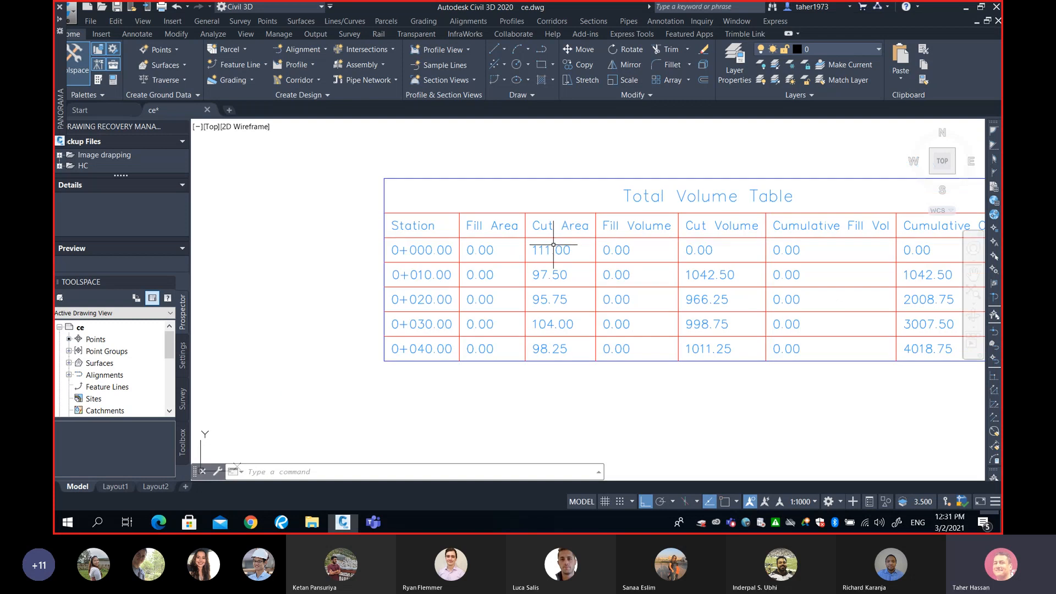
{"action": "scroll", "coordinate": [552, 245], "scroll_direction": "up", "scroll_amount": 2}
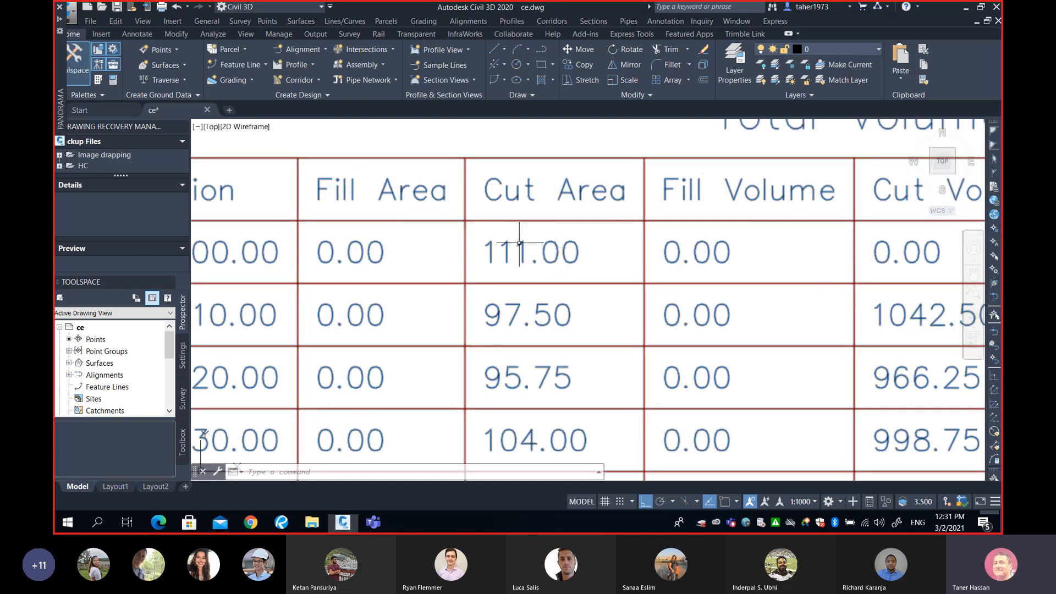
{"action": "scroll", "coordinate": [517, 245], "scroll_direction": "down", "scroll_amount": 5}
{"action": "middle_click_drag", "start_coordinate": [300, 154], "coordinate": [570, 266]}
{"action": "scroll", "coordinate": [418, 231], "scroll_direction": "down", "scroll_amount": 4}
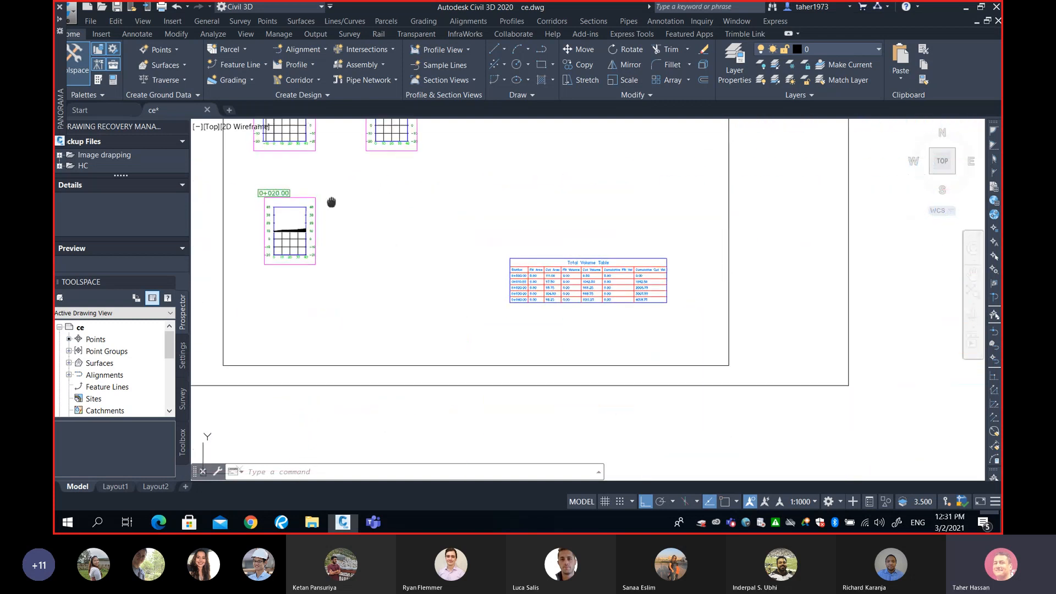
{"action": "middle_click_drag", "start_coordinate": [332, 201], "coordinate": [473, 282]}
{"action": "scroll", "coordinate": [410, 279], "scroll_direction": "up", "scroll_amount": 3}
{"action": "scroll", "coordinate": [410, 279], "scroll_direction": "up", "scroll_amount": 10}
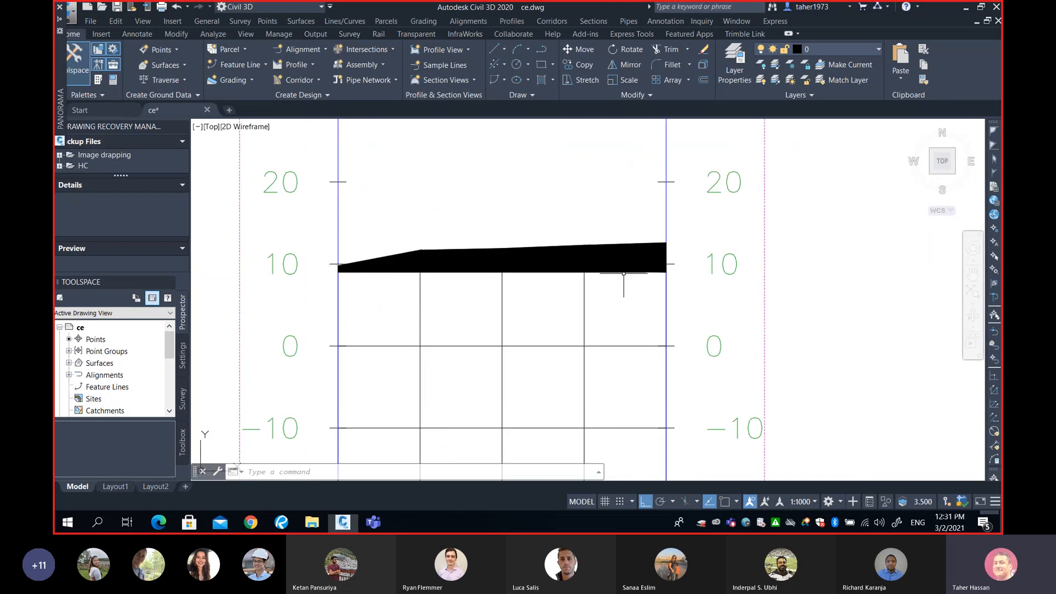
{"action": "mouse_move", "coordinate": [624, 273]}
{"action": "scroll", "coordinate": [670, 249], "scroll_direction": "down", "scroll_amount": 10}
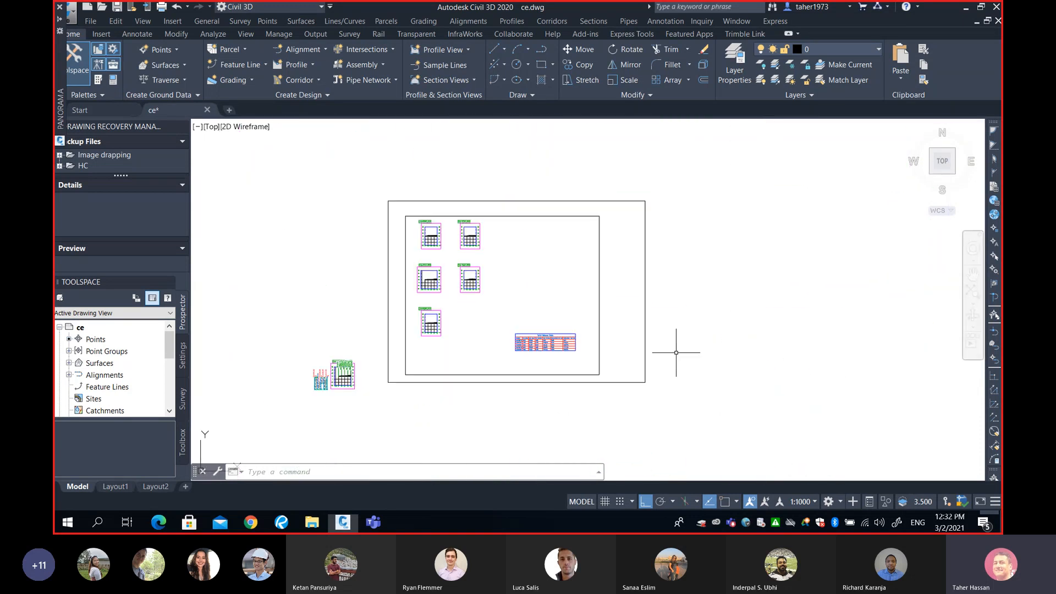
{"action": "scroll", "coordinate": [496, 311], "scroll_direction": "up", "scroll_amount": 12}
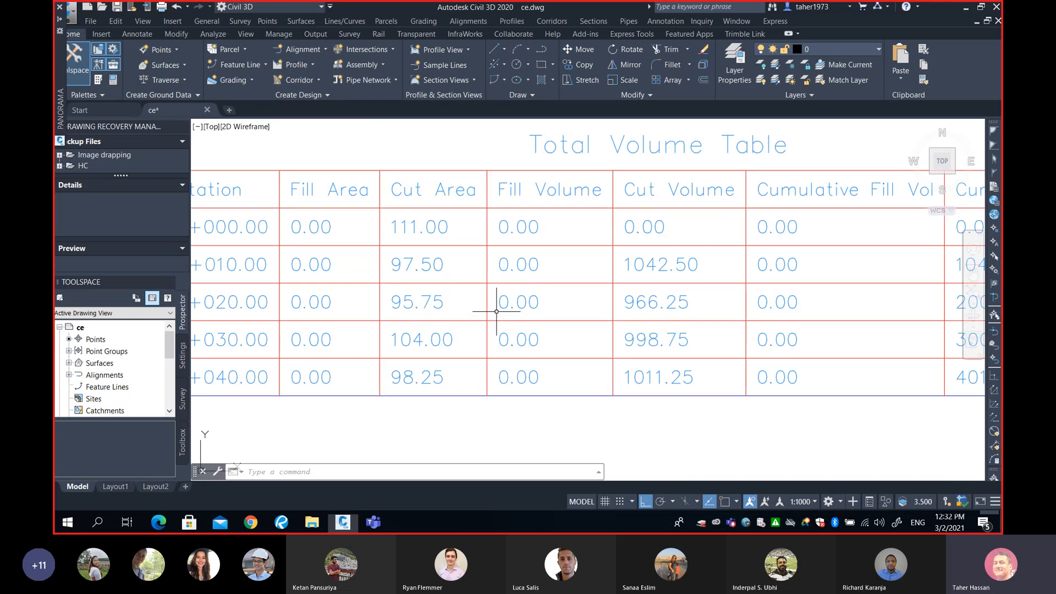
Draw rectangles around the 111.00 and 97.50 cut area cells in the Total Volume table
{"action": "middle_click_drag", "start_coordinate": [490, 299], "coordinate": [707, 302]}
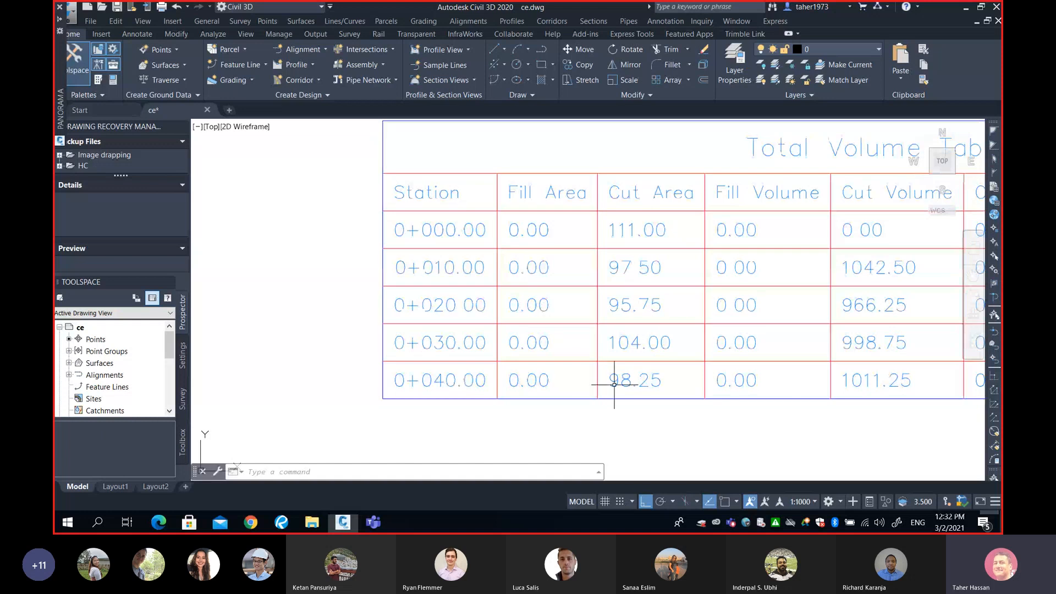
{"action": "middle_click_drag", "start_coordinate": [643, 307], "coordinate": [555, 306]}
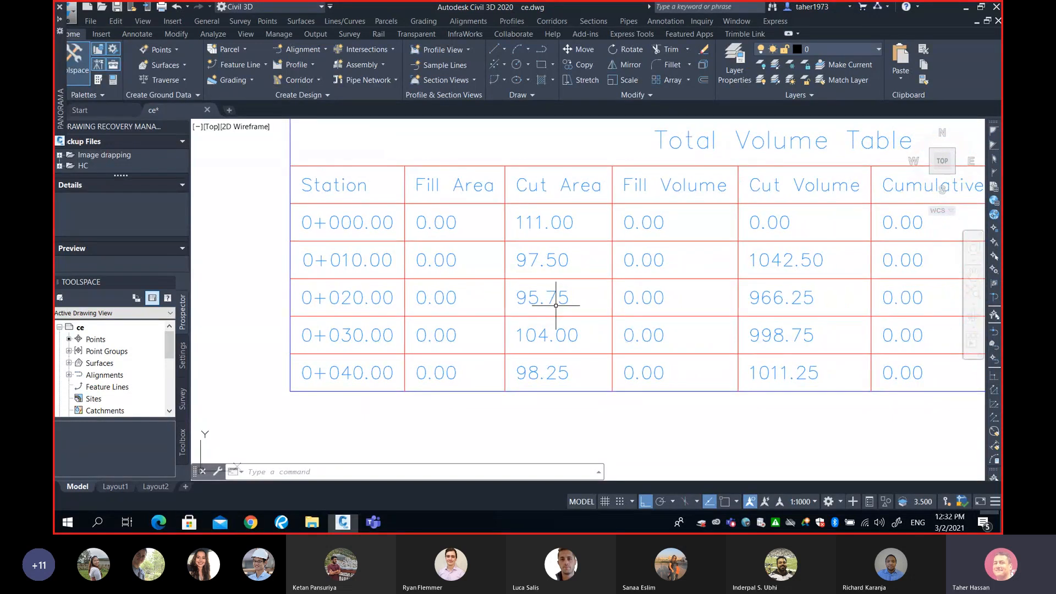
{"action": "type", "text": "rec"}
{"action": "key", "text": "Return"}
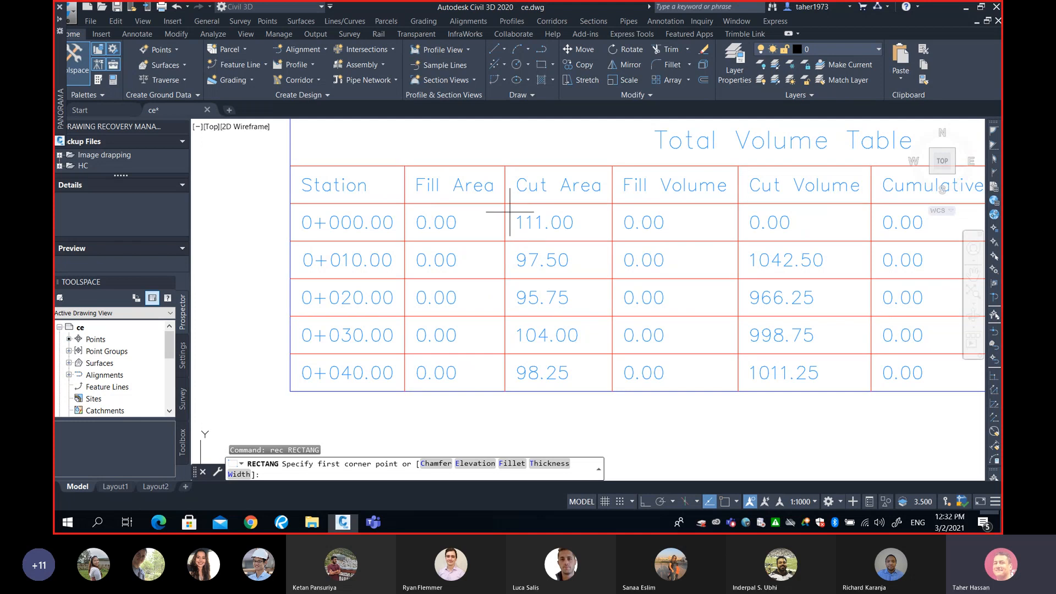
{"action": "left_click", "coordinate": [510, 208]}
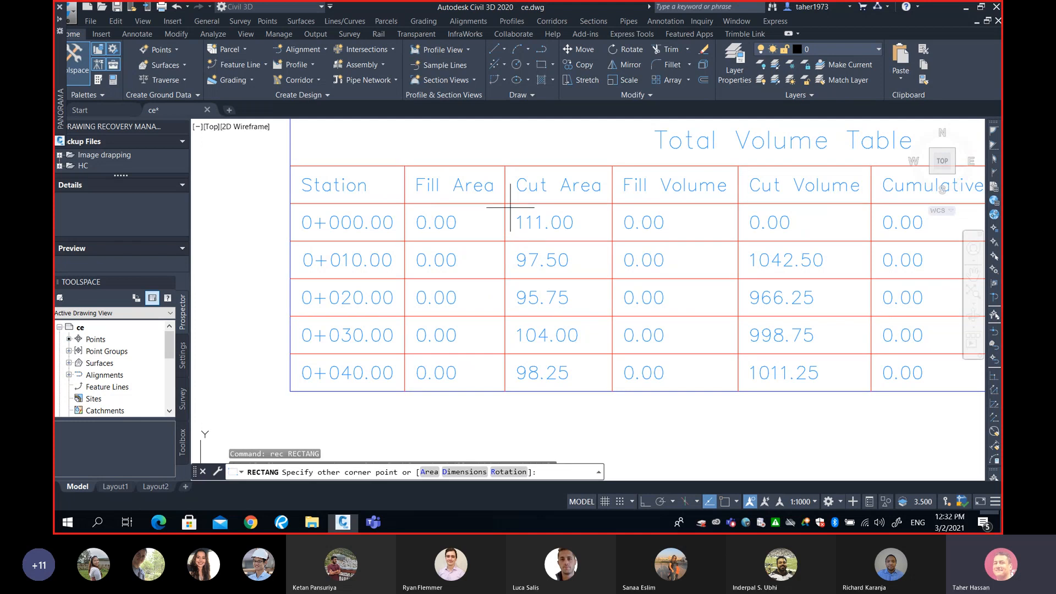
{"action": "left_click", "coordinate": [579, 233]}
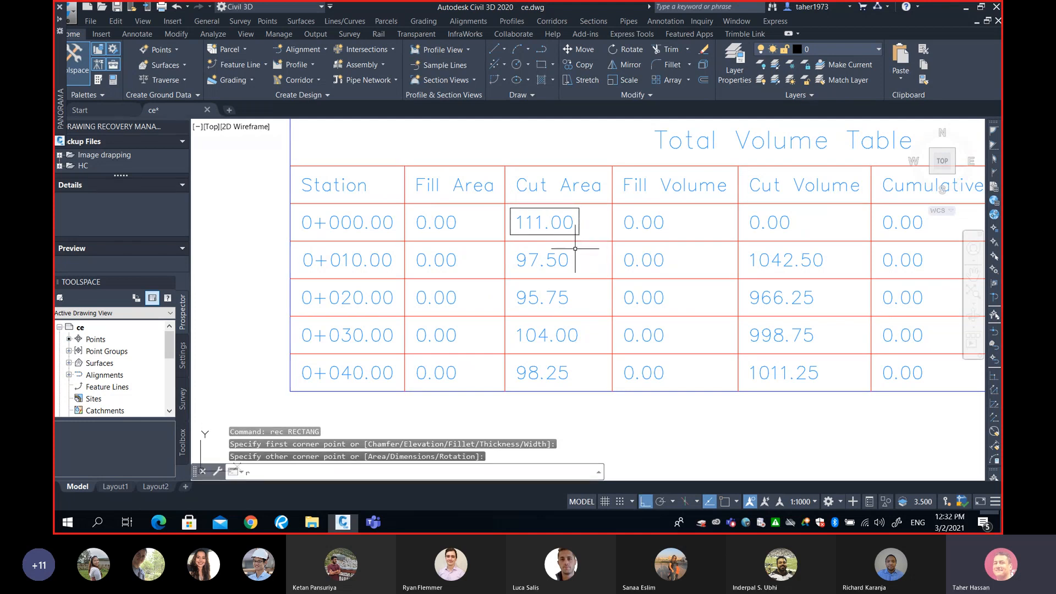
{"action": "type", "text": "REC"}
{"action": "key", "text": "Return"}
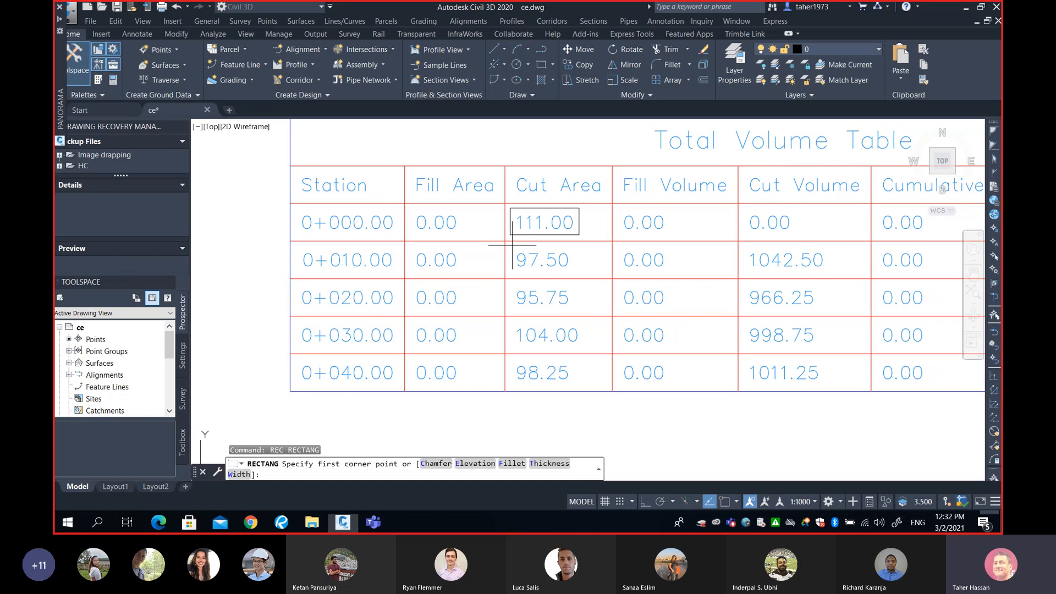
{"action": "left_click", "coordinate": [512, 246]}
{"action": "left_click", "coordinate": [572, 272]}
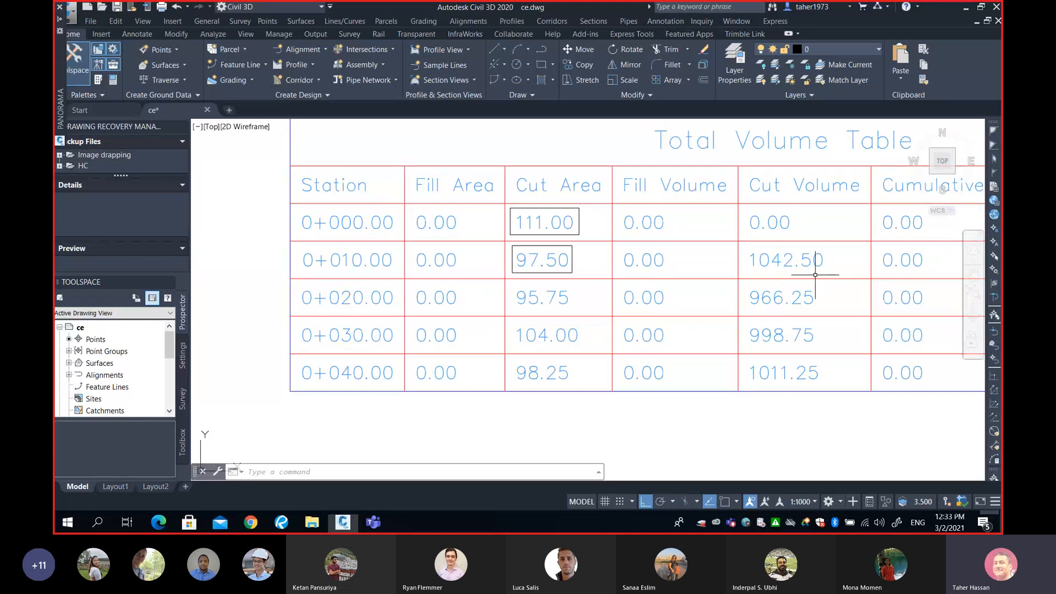
Draw rectangles around the 1042.50 cut volume cell and the 95.75 cut area cell
{"action": "type", "text": "rec"}
{"action": "key", "text": "Return"}
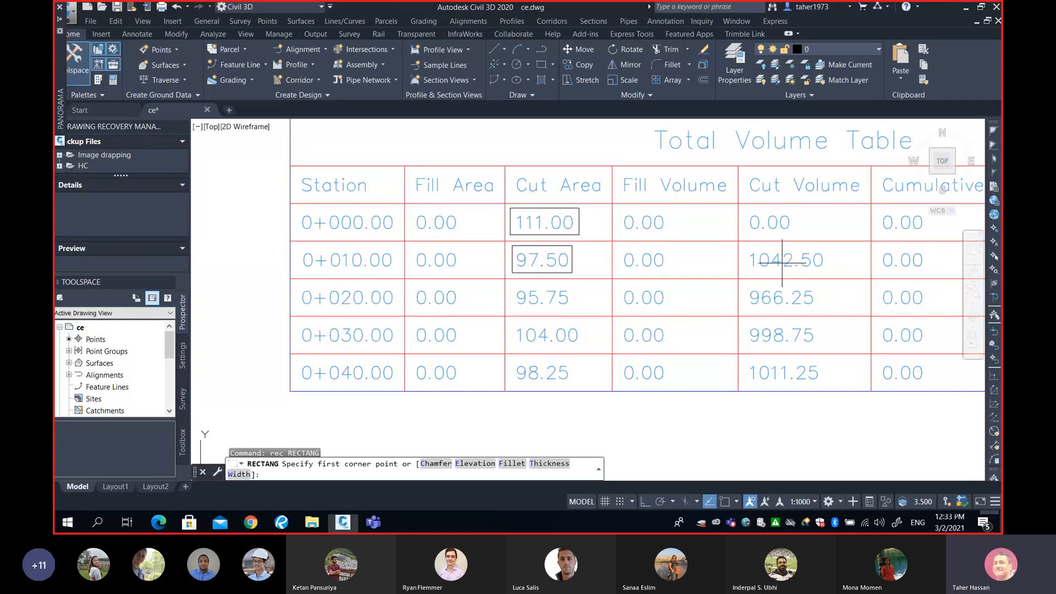
{"action": "left_click", "coordinate": [743, 242]}
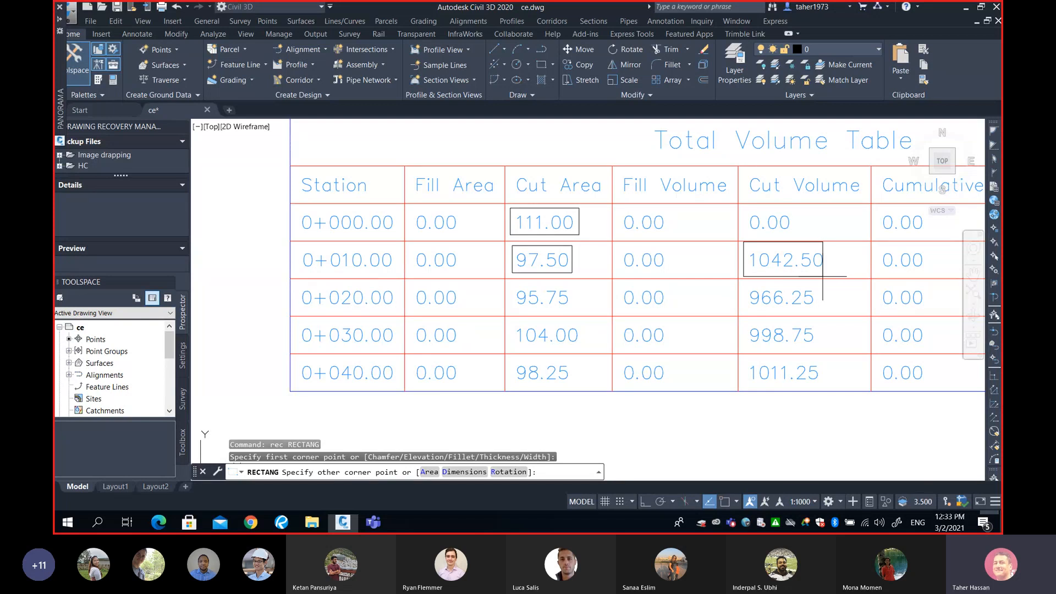
{"action": "left_click", "coordinate": [828, 276]}
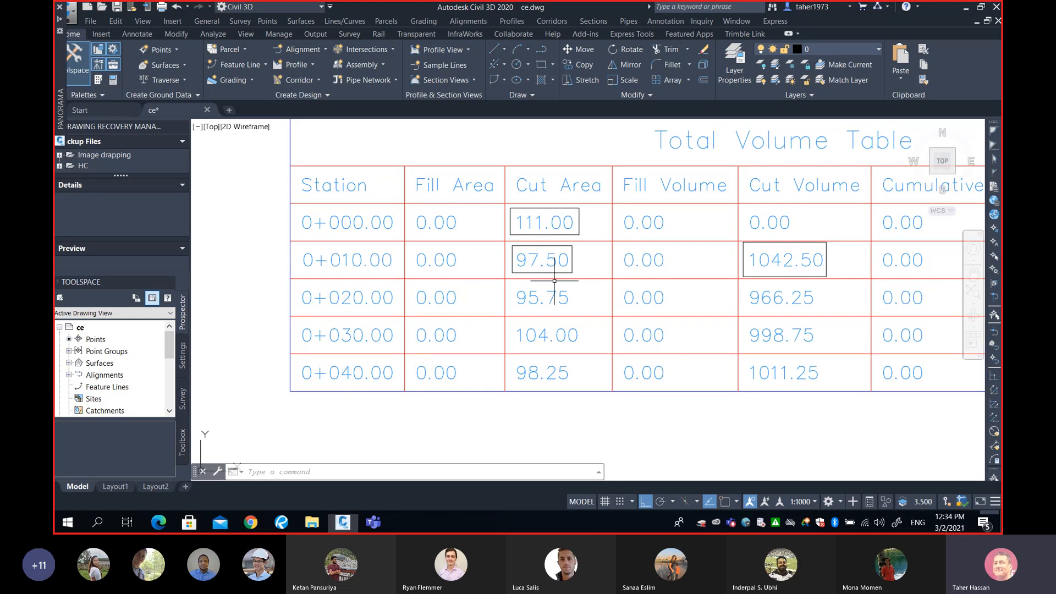
{"action": "type", "text": "r"}
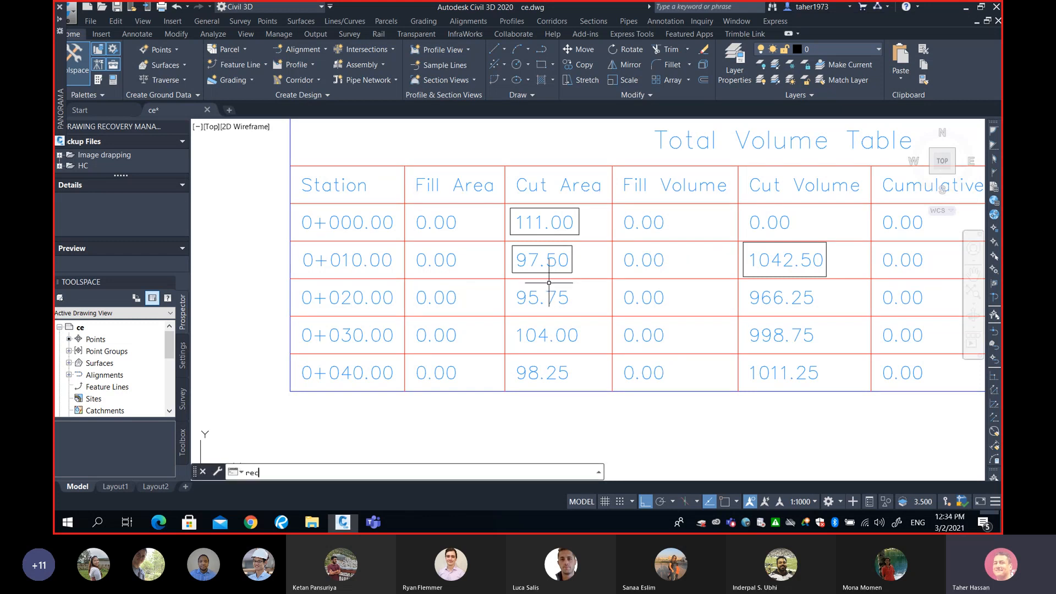
{"action": "type", "text": "ec"}
{"action": "key", "text": "Return"}
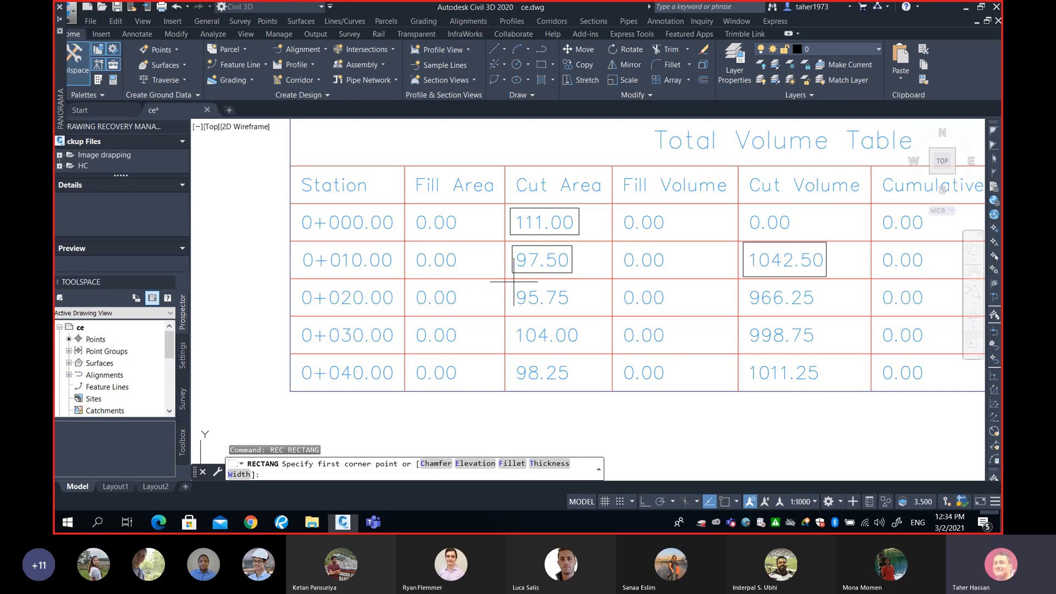
{"action": "left_click", "coordinate": [511, 281]}
{"action": "left_click", "coordinate": [573, 313]}
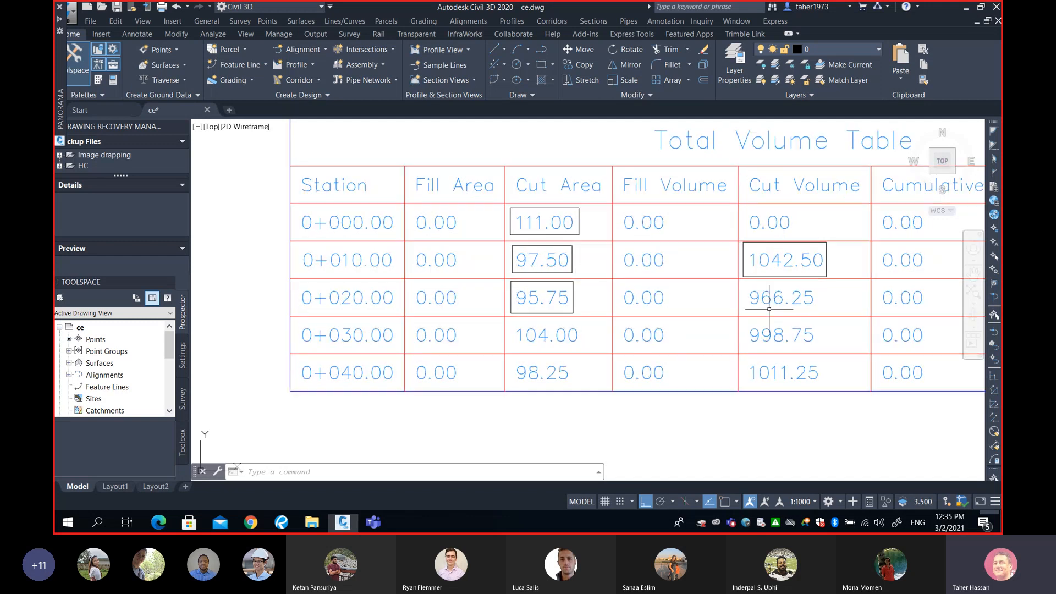
Draw a rectangle around the 966.25 cut volume cell at station 0+020.00
{"action": "type", "text": "rec"}
{"action": "key", "text": "Return"}
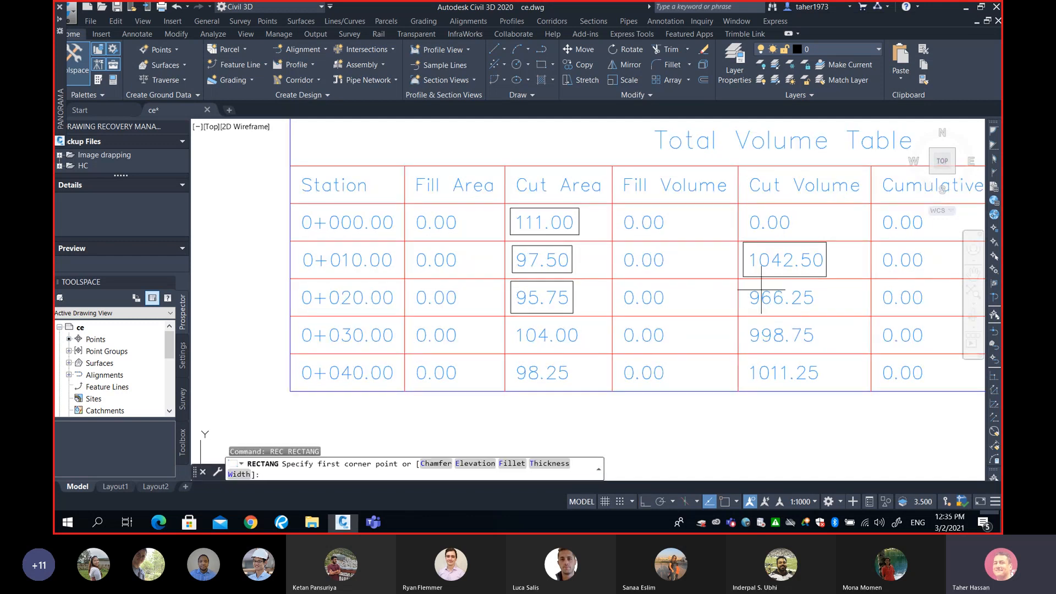
{"action": "left_click", "coordinate": [744, 280]}
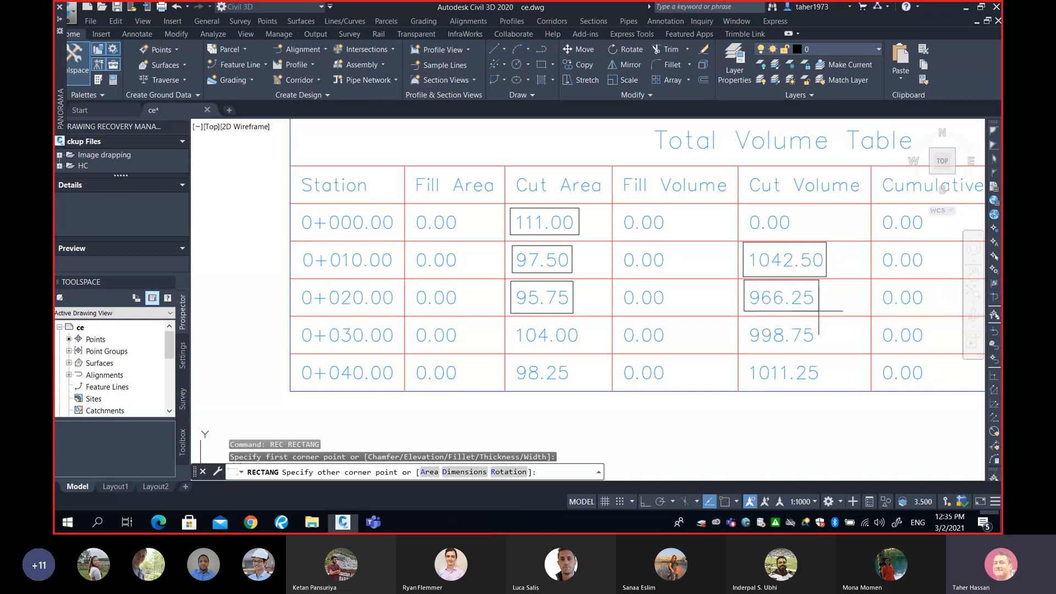
{"action": "left_click", "coordinate": [819, 311]}
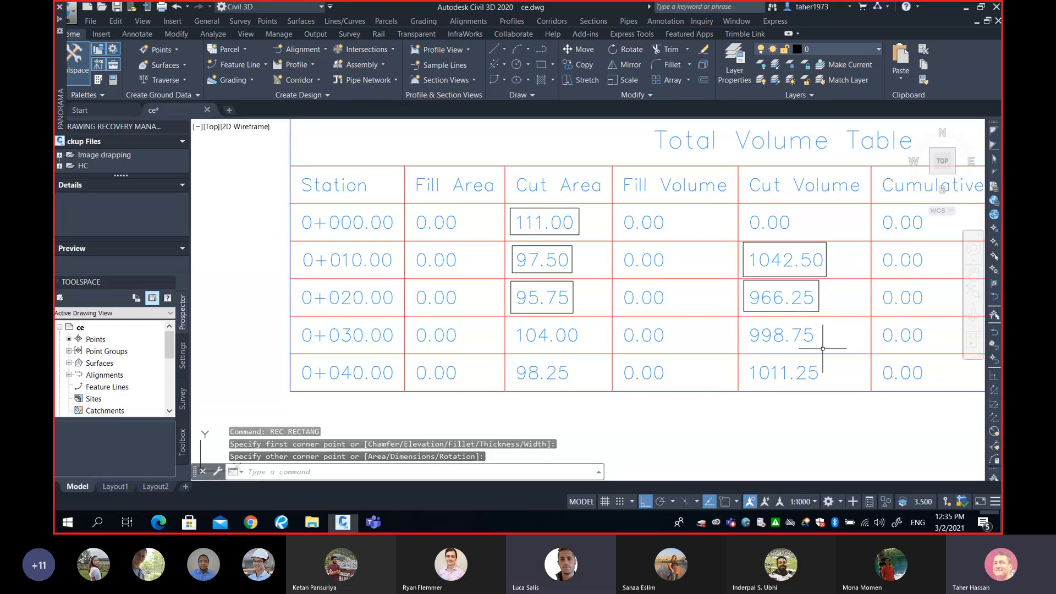
{"action": "middle_click_drag", "start_coordinate": [819, 352], "coordinate": [744, 344]}
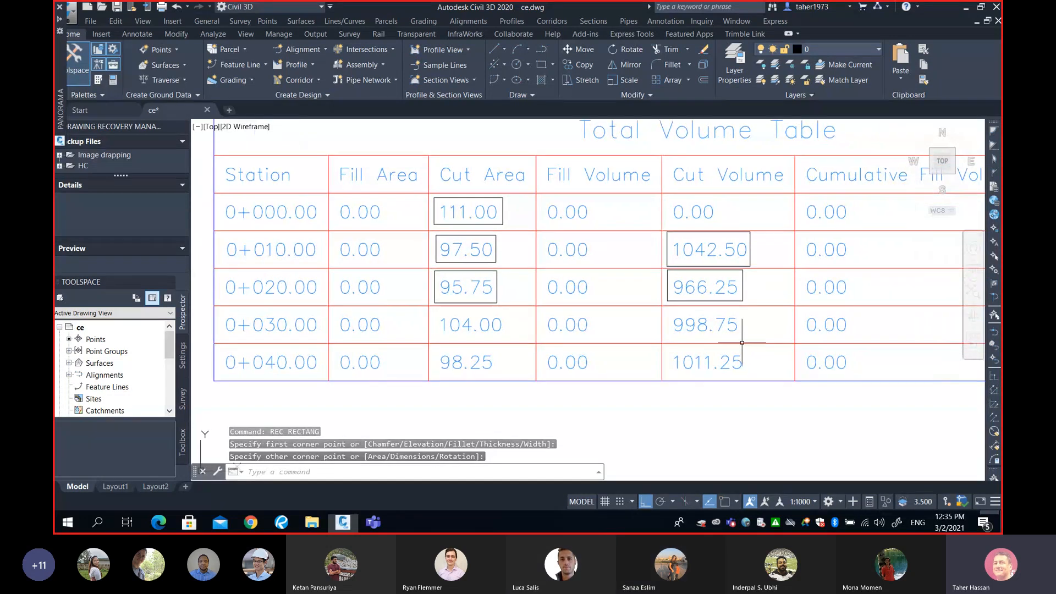
Draw a rectangle around the Cumulative Fill Vol column values in the Total Volume table
{"action": "scroll", "coordinate": [742, 342], "scroll_direction": "down", "scroll_amount": 2}
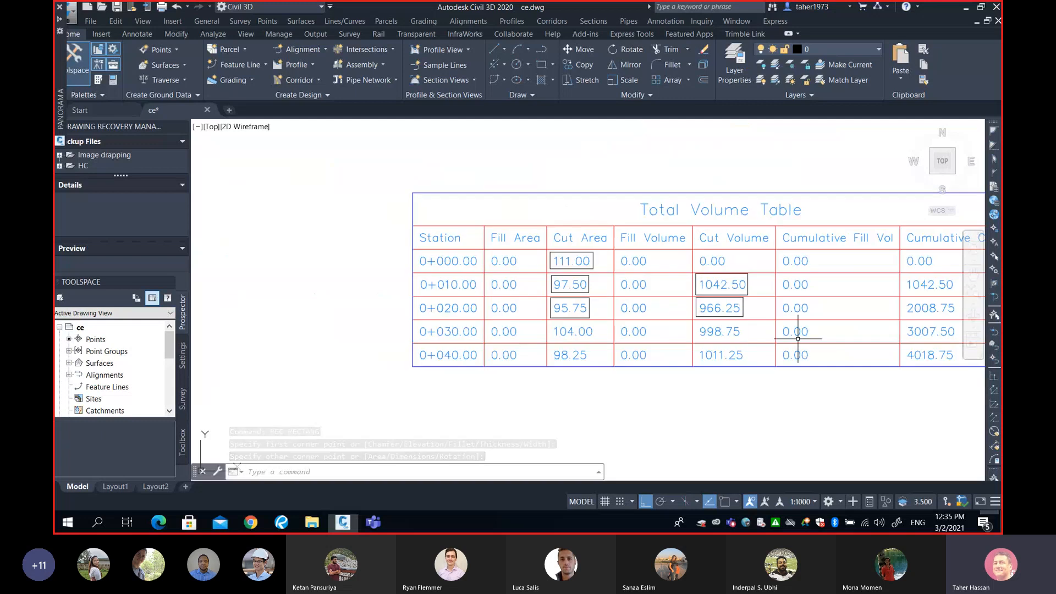
{"action": "middle_click_drag", "start_coordinate": [798, 339], "coordinate": [544, 309]}
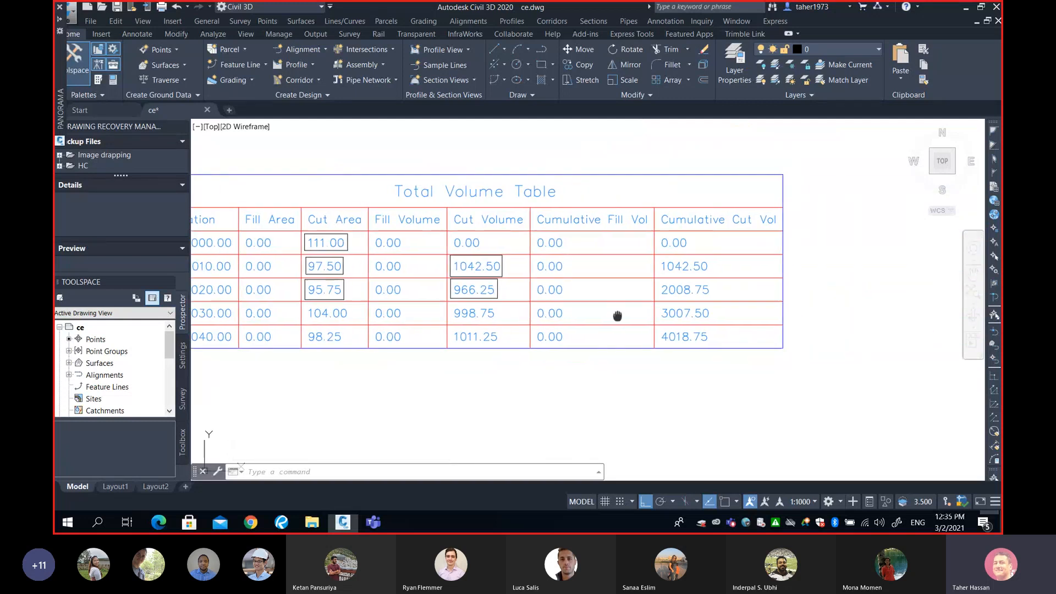
{"action": "middle_click_drag", "start_coordinate": [618, 316], "coordinate": [734, 318]}
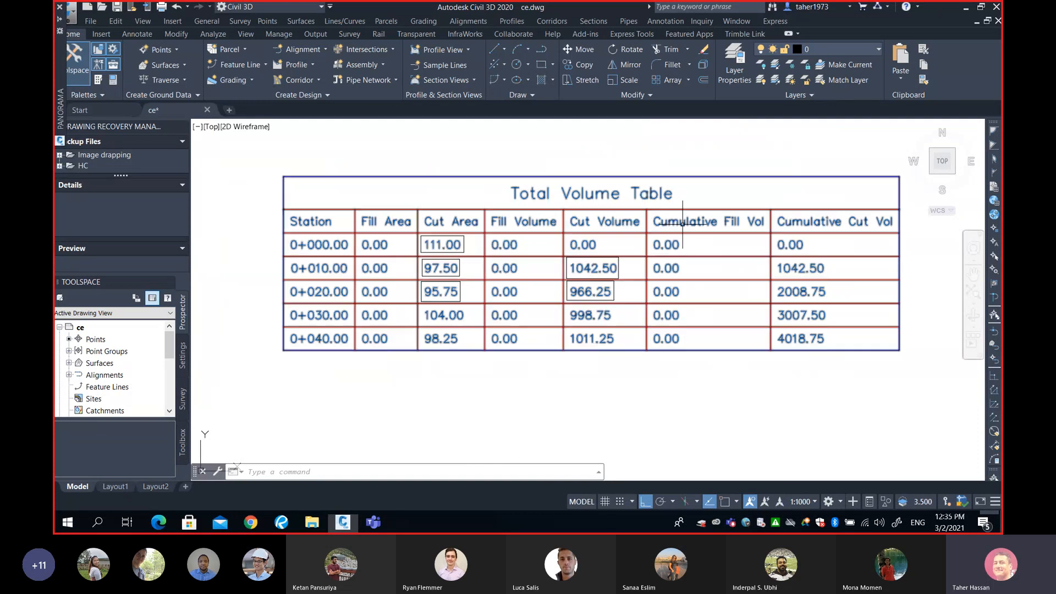
{"action": "type", "text": "rec"}
{"action": "key", "text": "Return"}
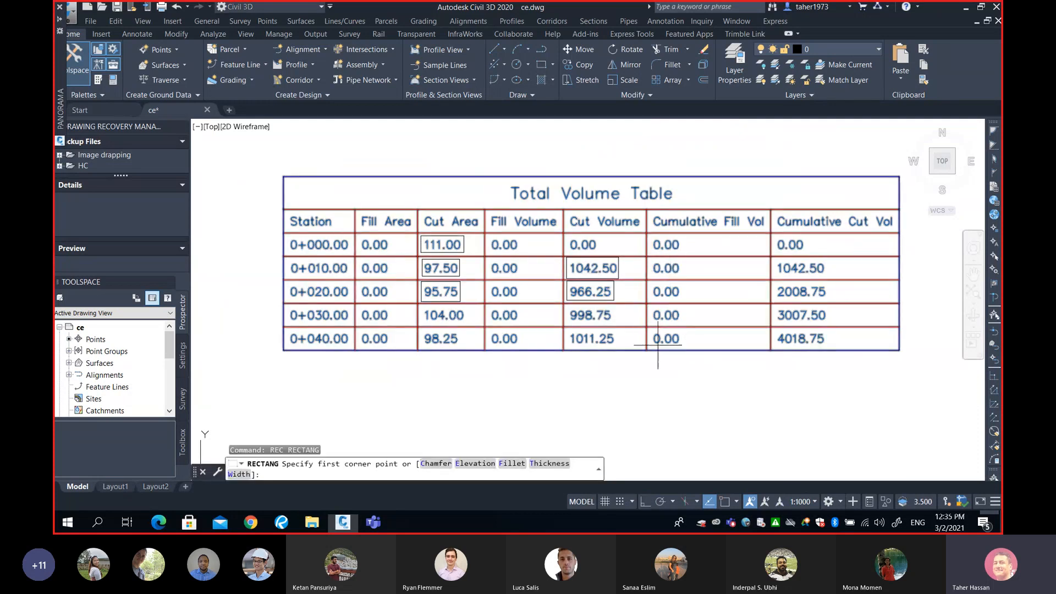
{"action": "left_click", "coordinate": [653, 357]}
{"action": "left_click", "coordinate": [689, 236]}
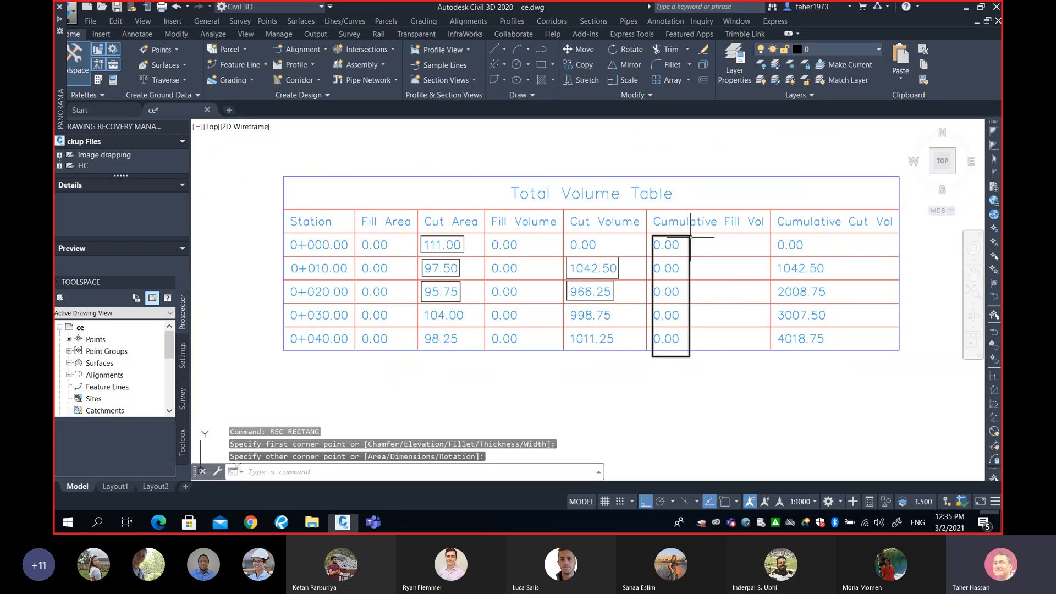
Draw a zigzag line linking each Cut Volume cell to the matching Cumulative Cut Vol values down the table
{"action": "type", "text": "l"}
{"action": "key", "text": "Return"}
{"action": "left_click", "coordinate": [777, 246]}
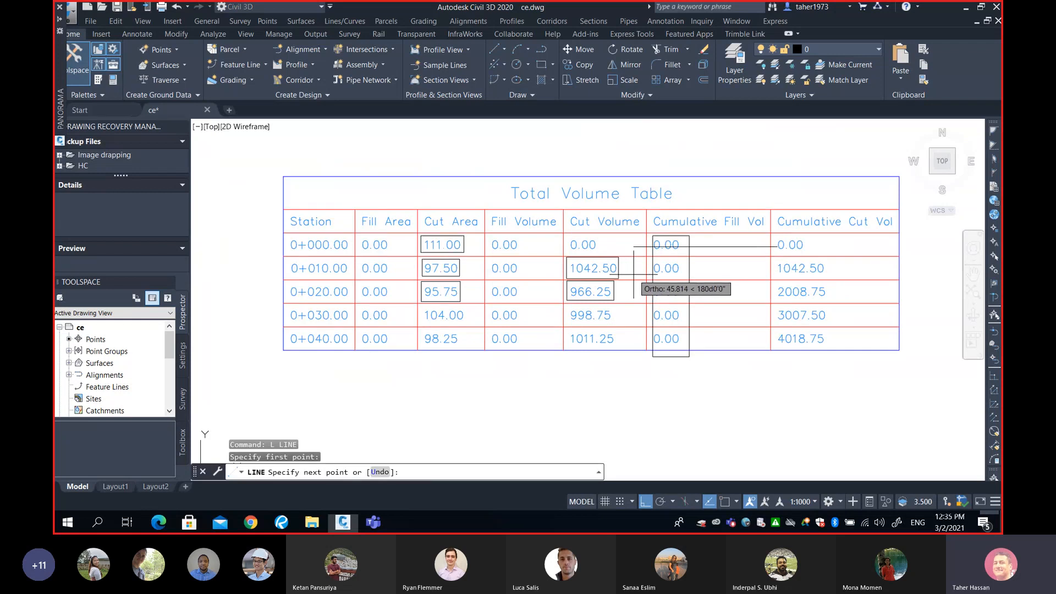
{"action": "key", "text": "F8"}
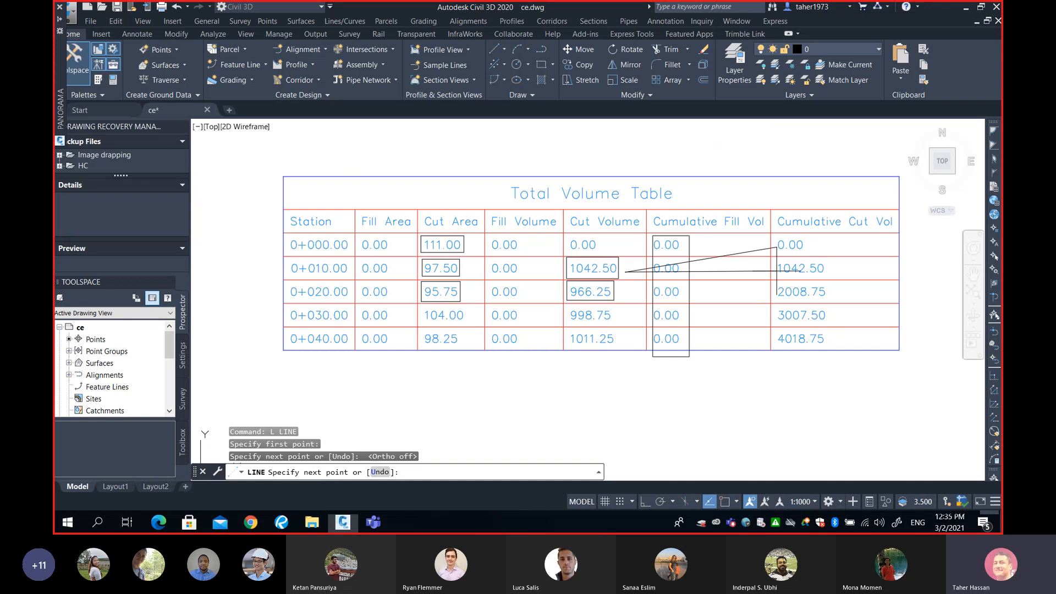
{"action": "left_click", "coordinate": [776, 271]}
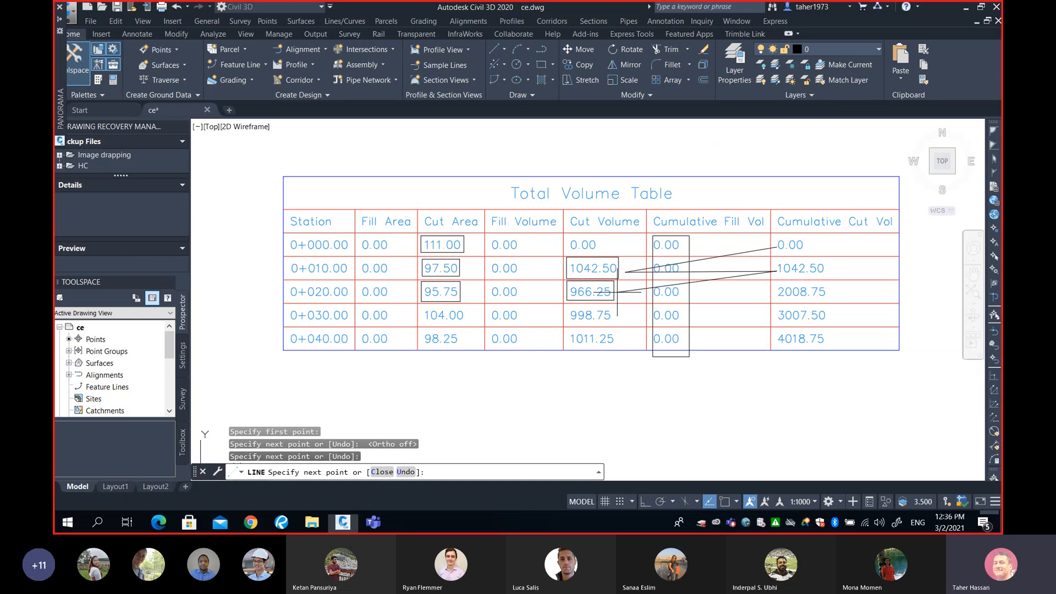
{"action": "left_click", "coordinate": [621, 292]}
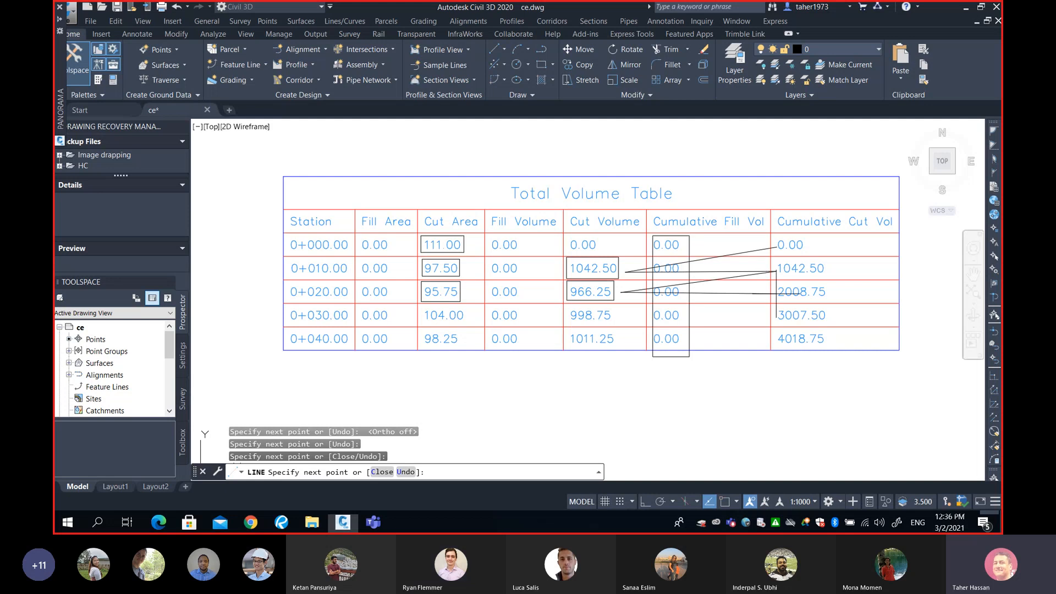
{"action": "left_click", "coordinate": [774, 316]}
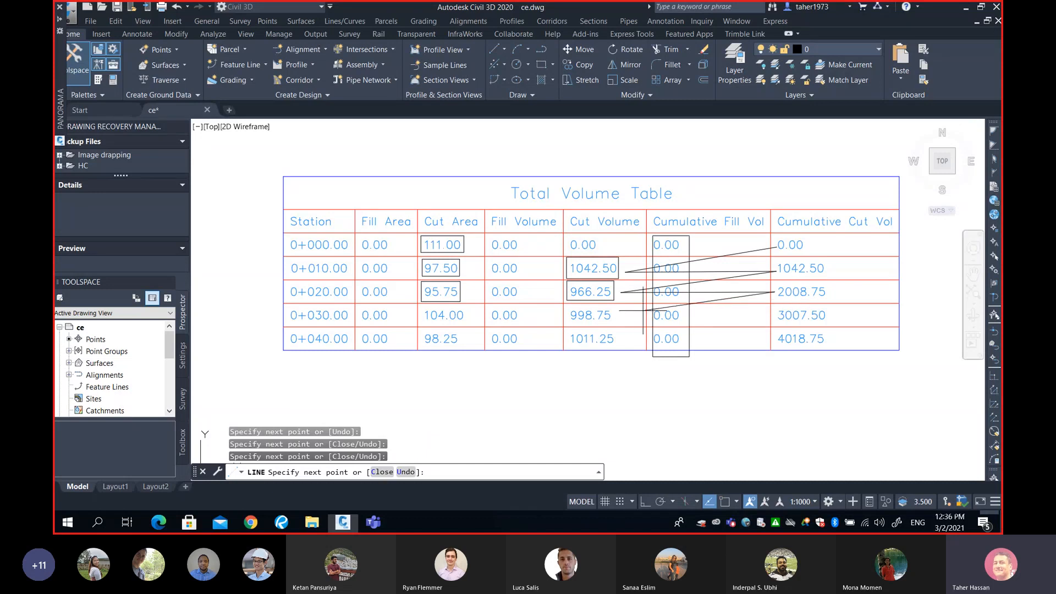
{"action": "left_click", "coordinate": [619, 316]}
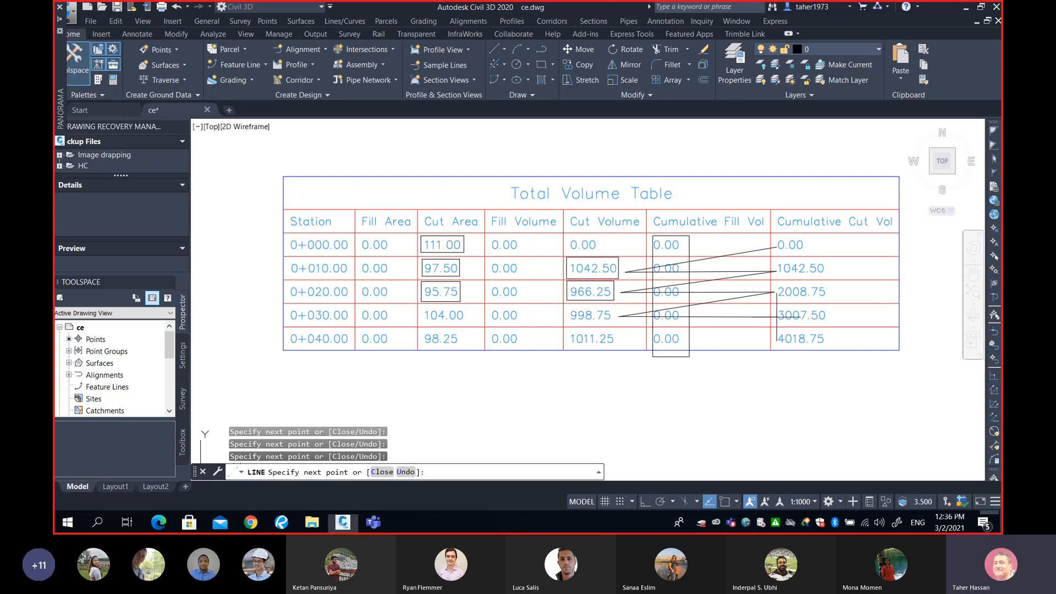
{"action": "left_click", "coordinate": [776, 316]}
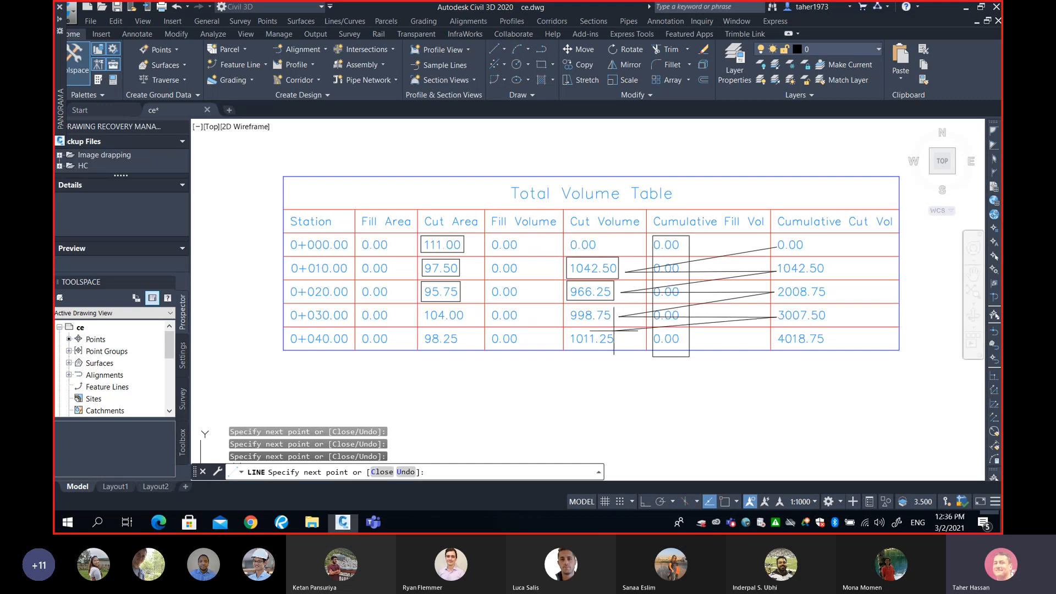
{"action": "left_click", "coordinate": [619, 340]}
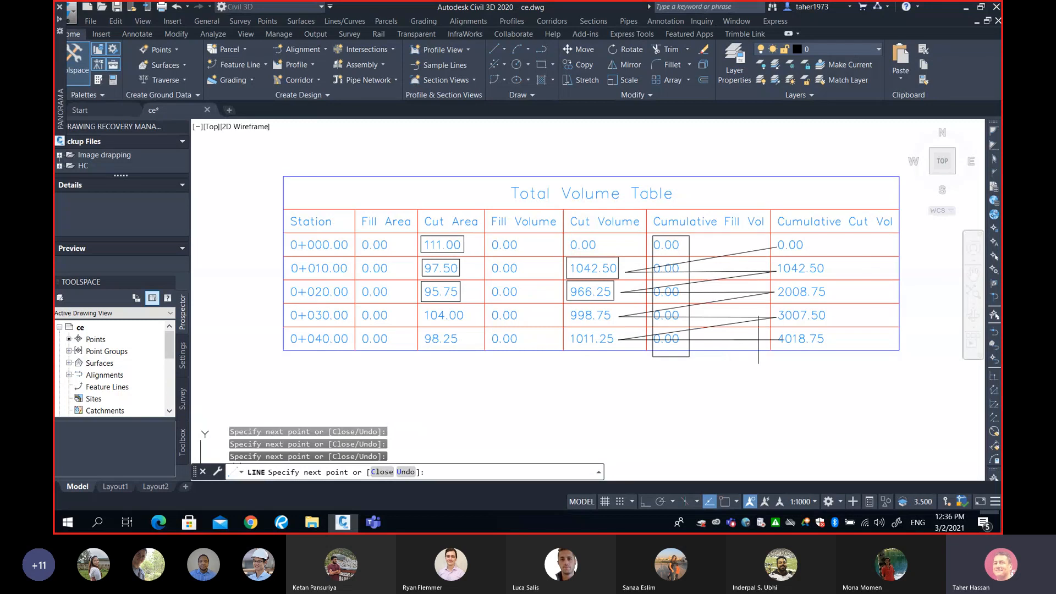
{"action": "left_click", "coordinate": [776, 340]}
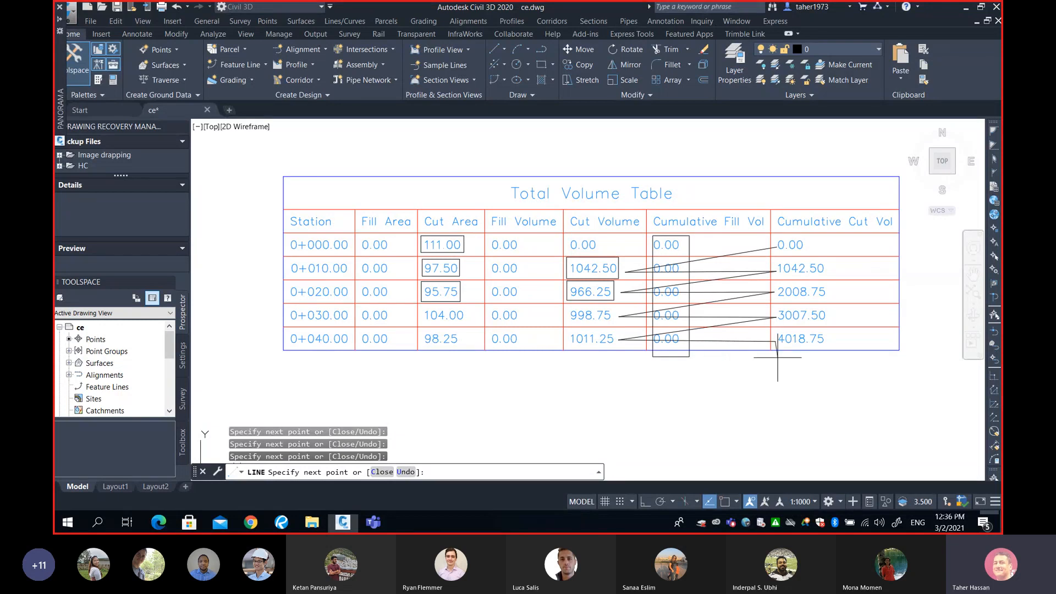
{"action": "key", "text": "Return"}
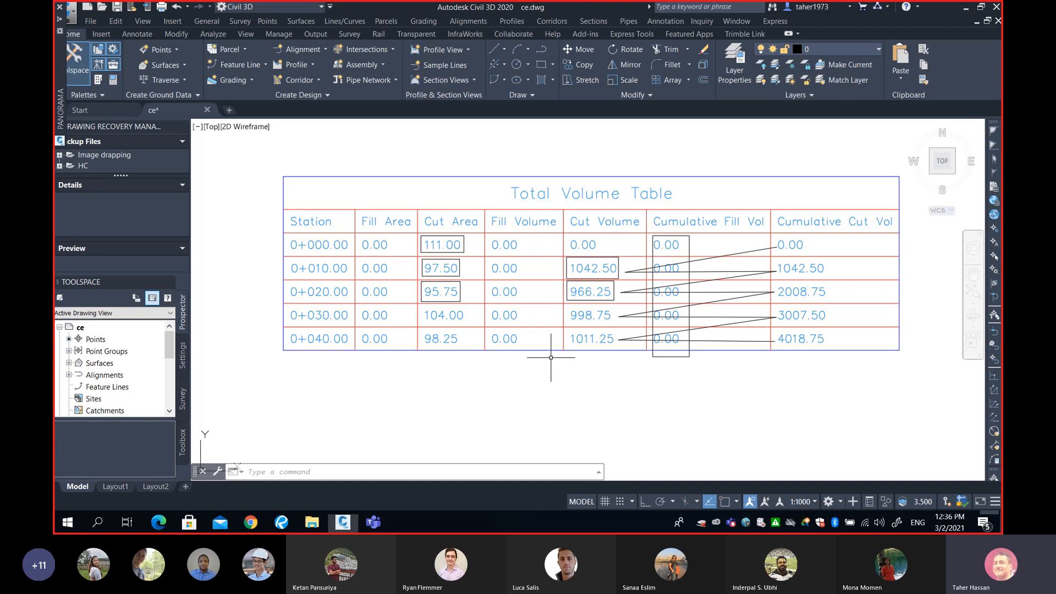
Draw a rectangle around the final 4018.75 cumulative cut volume cell at station 0+040.00
{"action": "type", "text": "re"}
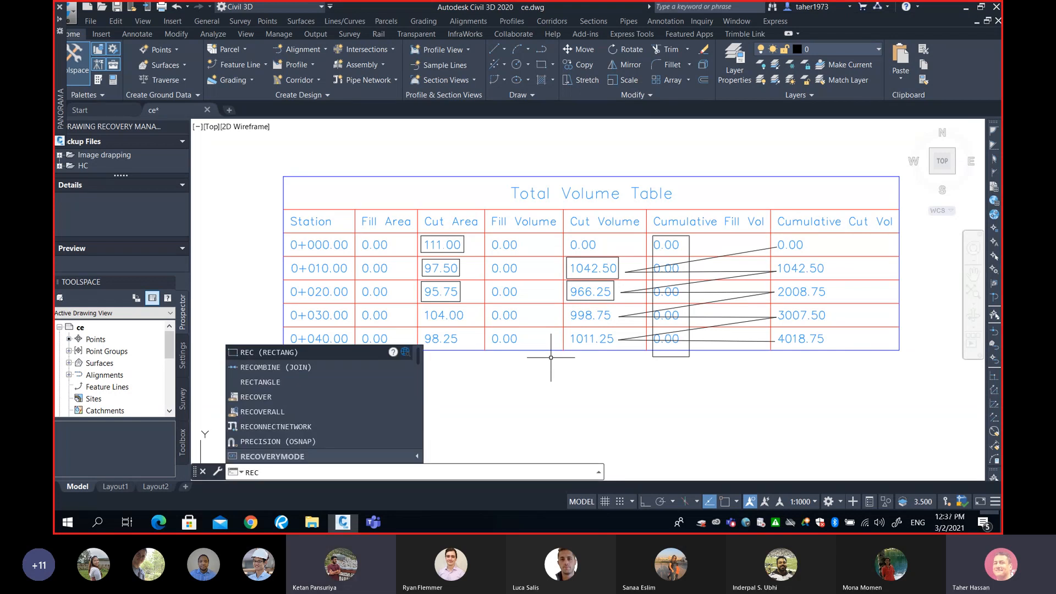
{"action": "type", "text": "c"}
{"action": "key", "text": "Return"}
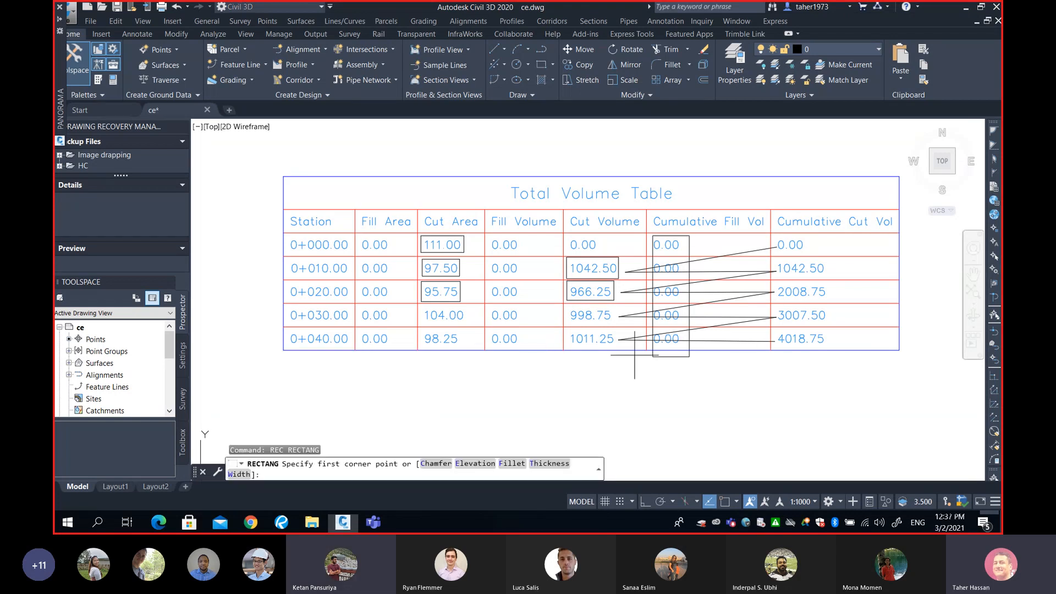
{"action": "left_click", "coordinate": [773, 328]}
{"action": "left_click", "coordinate": [836, 352]}
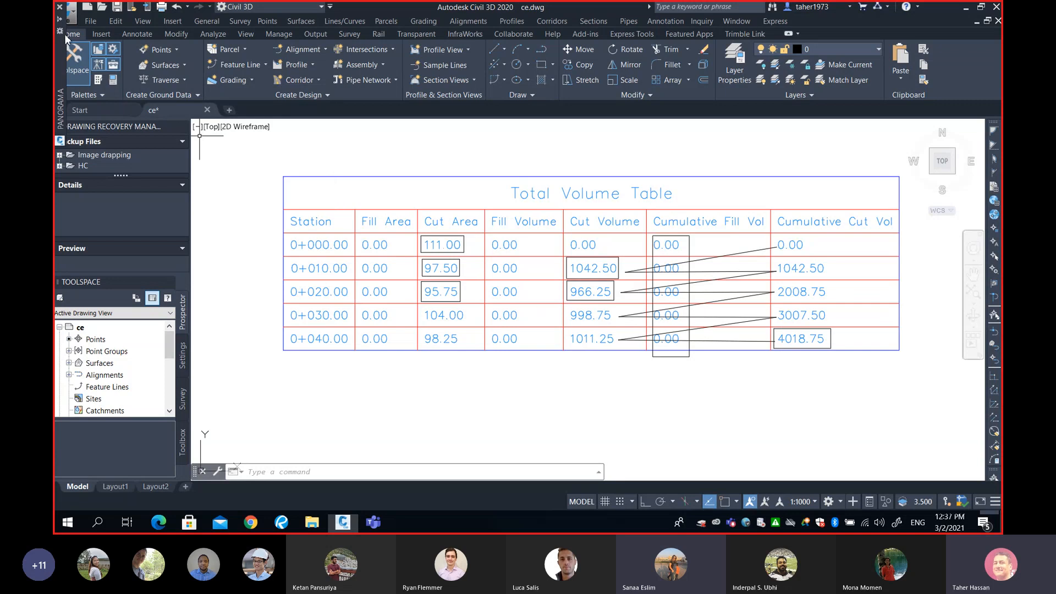
Switch to the SURV325 Earthworks Part 2 PDF and examine the hand-calculated grid volume result
{"action": "mouse_move", "coordinate": [59, 22]}
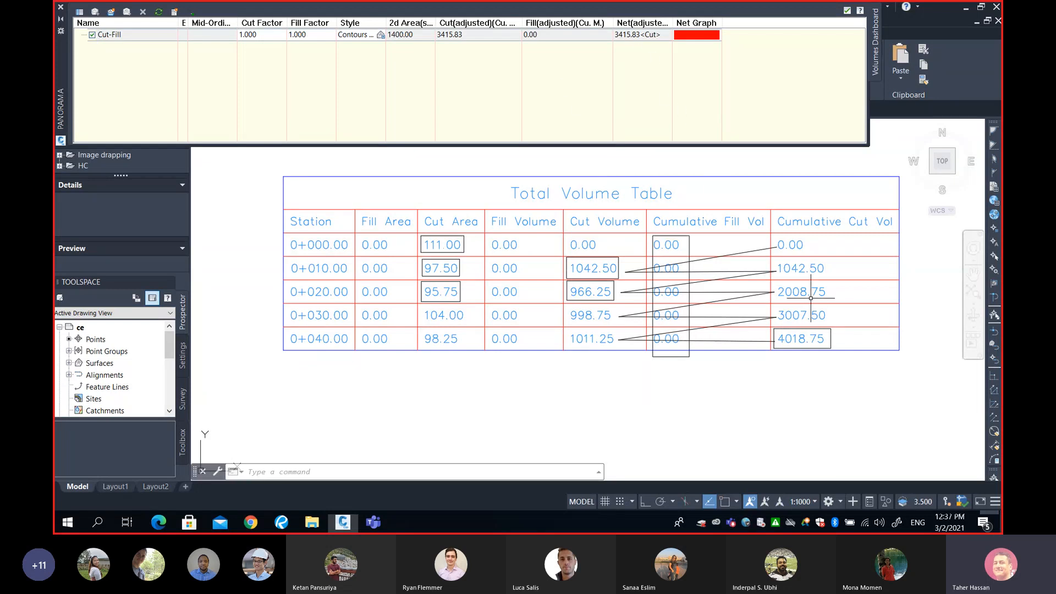
{"action": "left_click", "coordinate": [281, 522]}
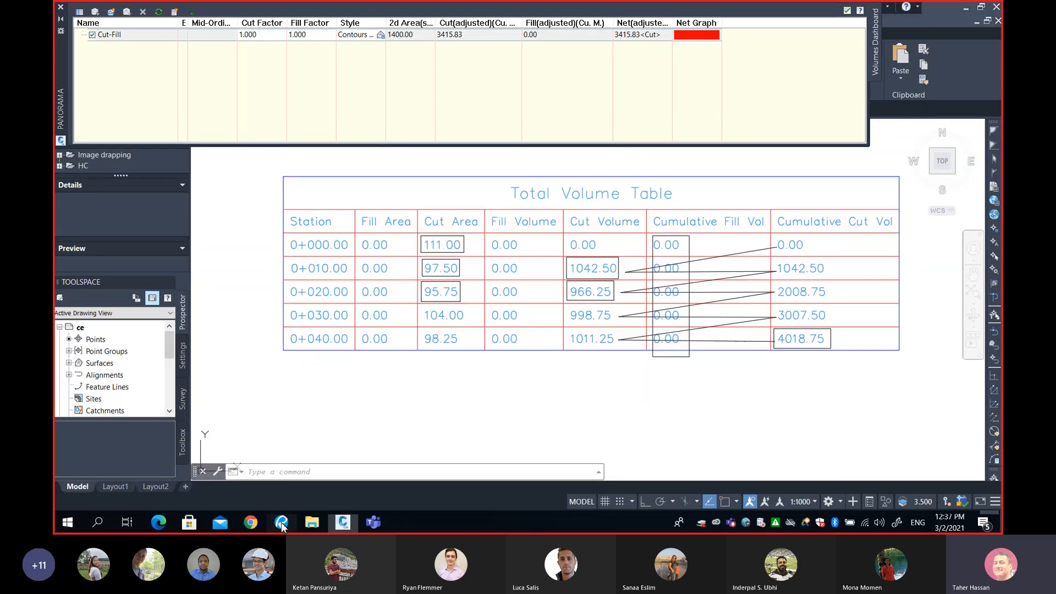
{"action": "scroll", "coordinate": [671, 400], "scroll_direction": "down", "scroll_amount": 15}
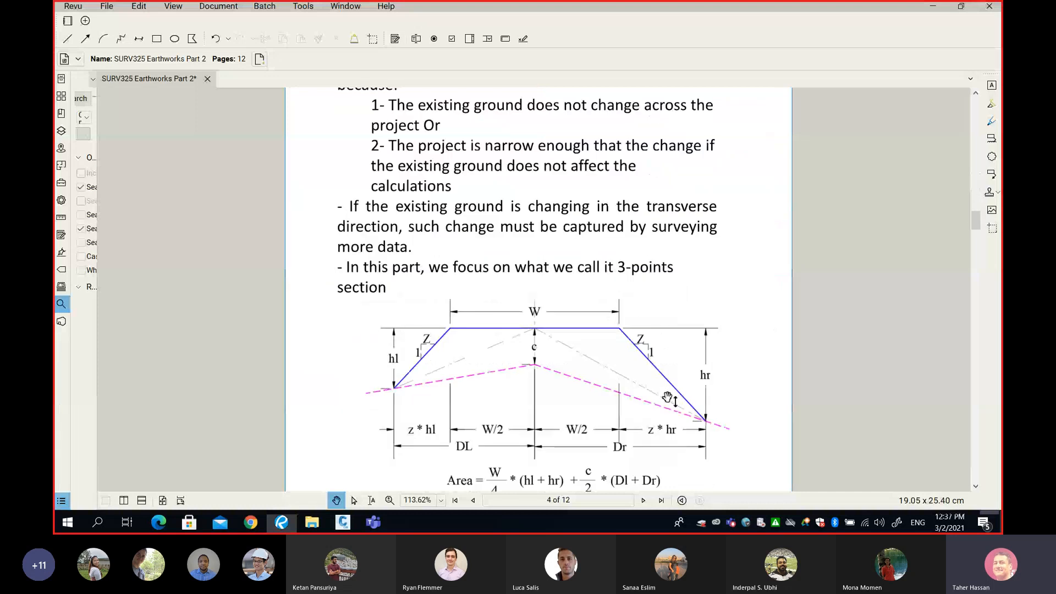
{"action": "scroll", "coordinate": [667, 395], "scroll_direction": "down", "scroll_amount": 20}
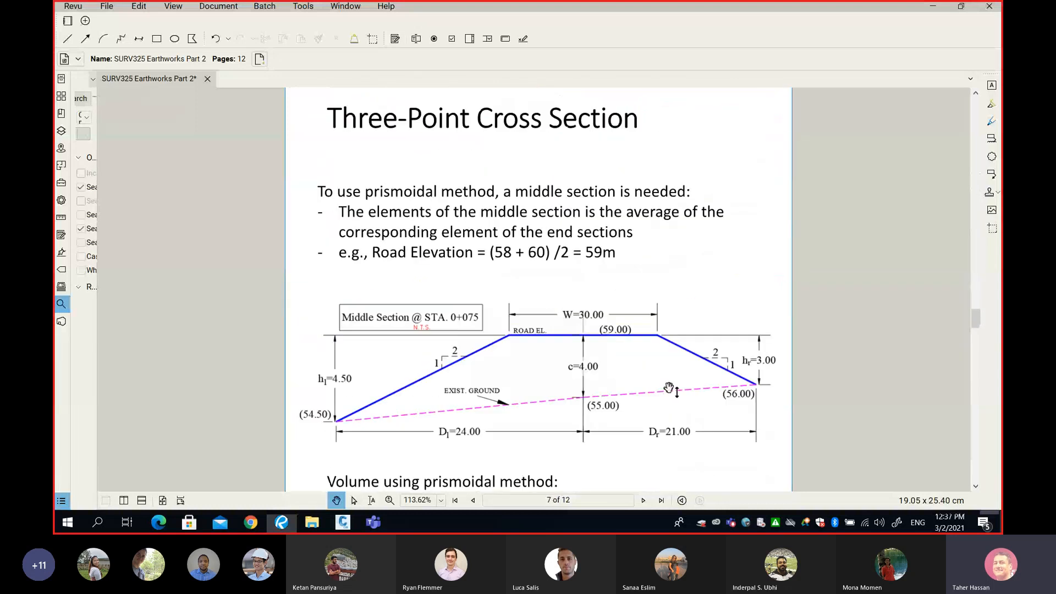
{"action": "scroll", "coordinate": [668, 384], "scroll_direction": "down", "scroll_amount": 5}
{"action": "scroll", "coordinate": [669, 385], "scroll_direction": "down", "scroll_amount": 4}
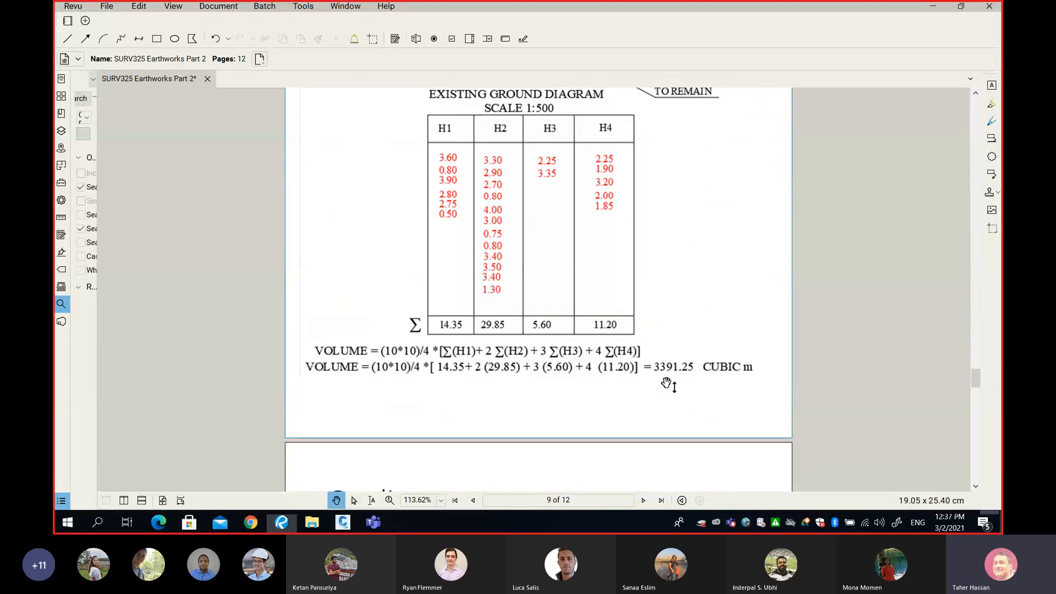
{"action": "scroll", "coordinate": [706, 390], "scroll_direction": "up", "scroll_amount": 7, "text": "ctrl"}
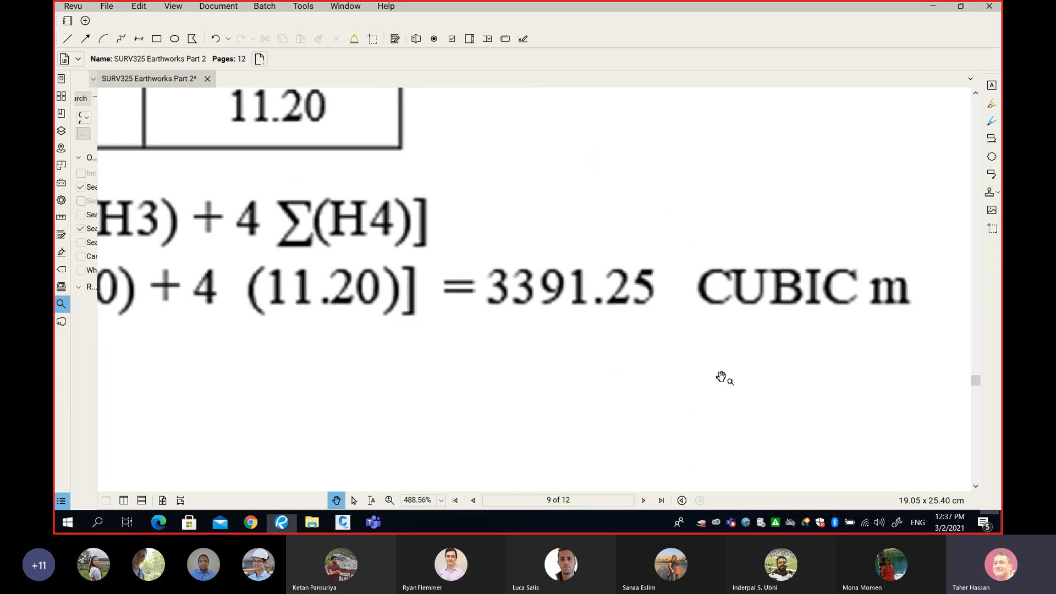
{"action": "left_click_drag", "start_coordinate": [686, 377], "coordinate": [508, 415]}
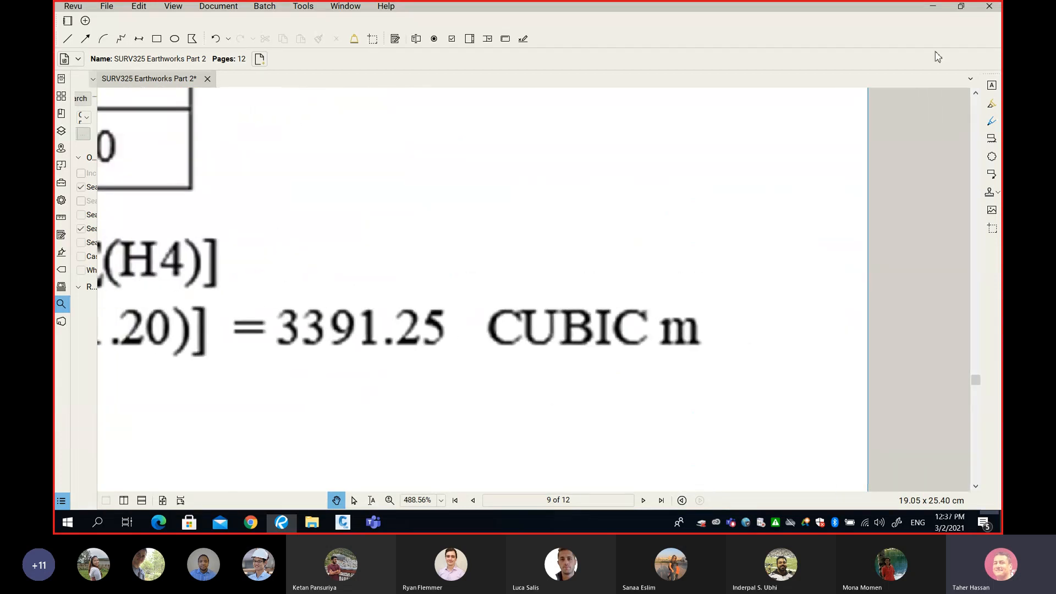
Position the PDF window beside the Total Volume table for comparison, then minimize it
{"action": "left_click", "coordinate": [961, 6]}
{"action": "left_click_drag", "start_coordinate": [240, 286], "coordinate": [330, 158]}
{"action": "left_click_drag", "start_coordinate": [362, 276], "coordinate": [222, 241]}
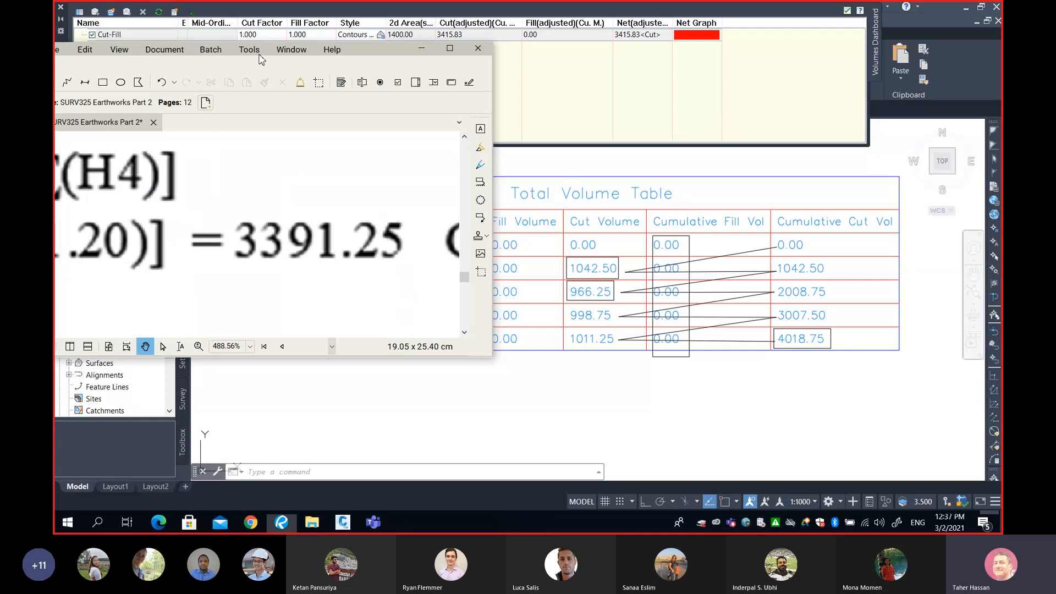
{"action": "left_click_drag", "start_coordinate": [368, 53], "coordinate": [363, 120]}
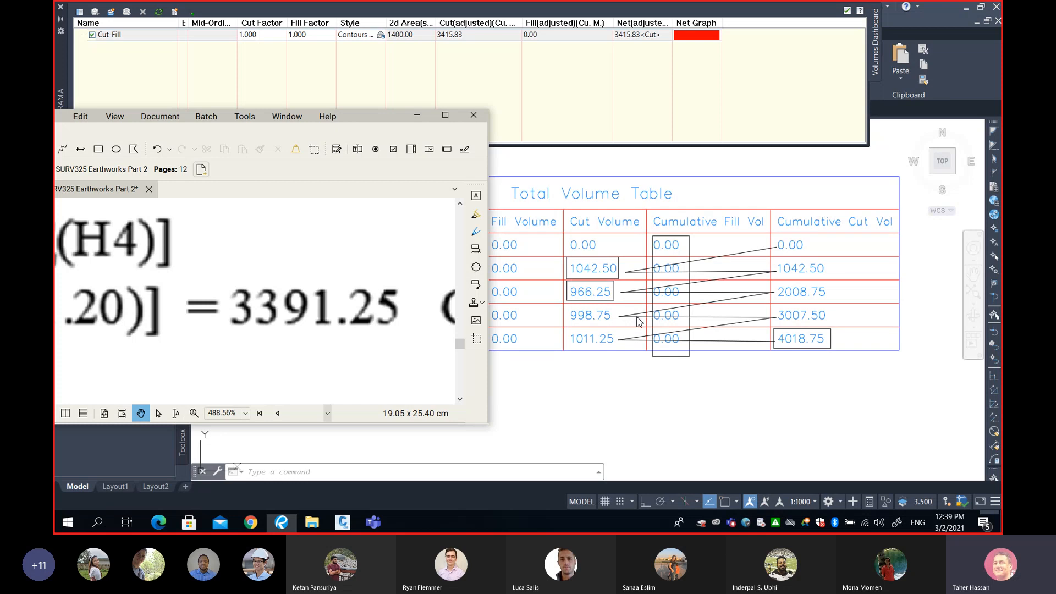
{"action": "left_click", "coordinate": [417, 115]}
Zoom and pan to examine the volume surface triangulation grid and the section view beside it
{"action": "scroll", "coordinate": [400, 252], "scroll_direction": "down", "scroll_amount": 3}
{"action": "scroll", "coordinate": [442, 277], "scroll_direction": "down", "scroll_amount": 5}
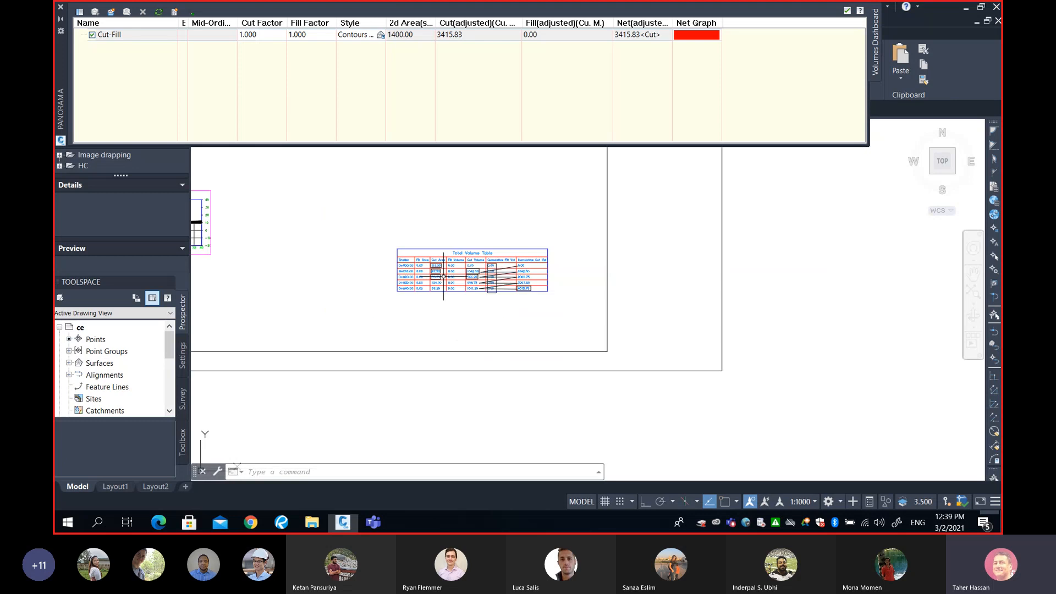
{"action": "middle_click_drag", "start_coordinate": [429, 281], "coordinate": [664, 290]}
{"action": "scroll", "coordinate": [514, 261], "scroll_direction": "down", "scroll_amount": 5}
{"action": "middle_click_drag", "start_coordinate": [484, 269], "coordinate": [528, 313]}
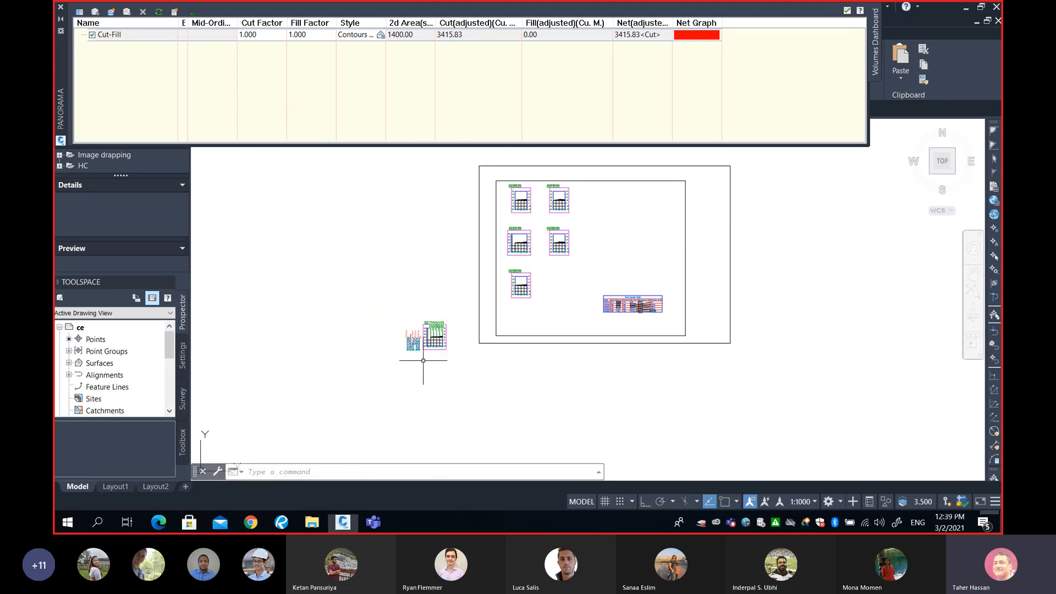
{"action": "scroll", "coordinate": [409, 352], "scroll_direction": "up", "scroll_amount": 8}
{"action": "scroll", "coordinate": [480, 349], "scroll_direction": "up", "scroll_amount": 4}
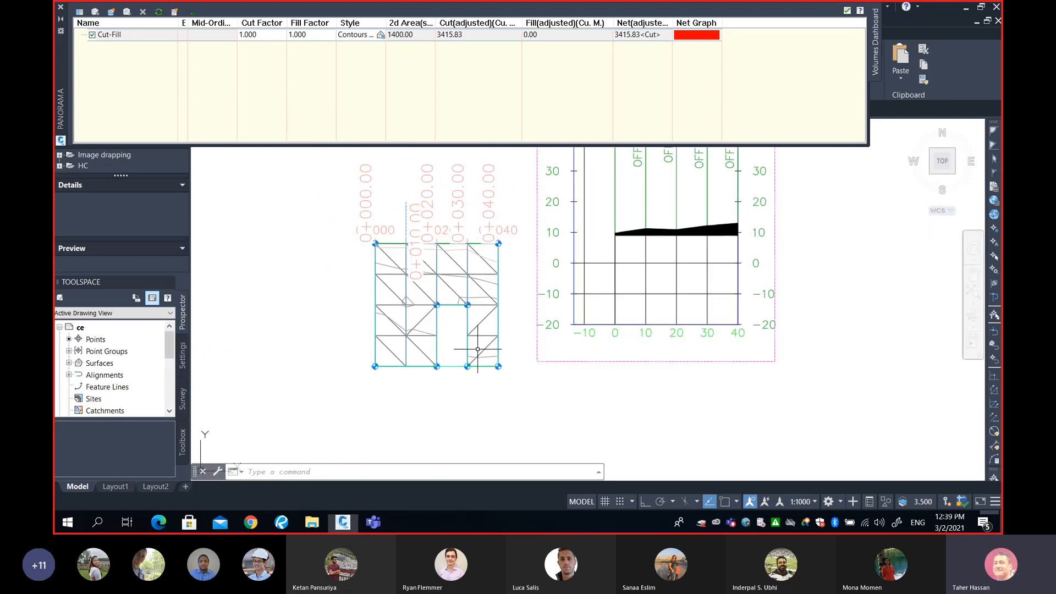
{"action": "middle_click_drag", "start_coordinate": [433, 298], "coordinate": [454, 325]}
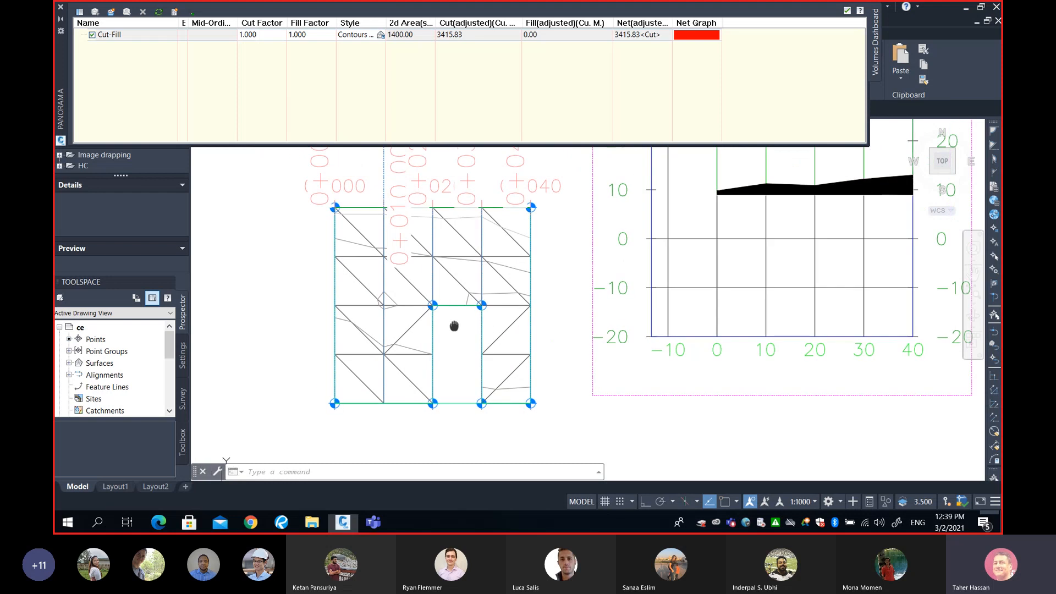
{"action": "middle_click_drag", "start_coordinate": [448, 256], "coordinate": [458, 298]}
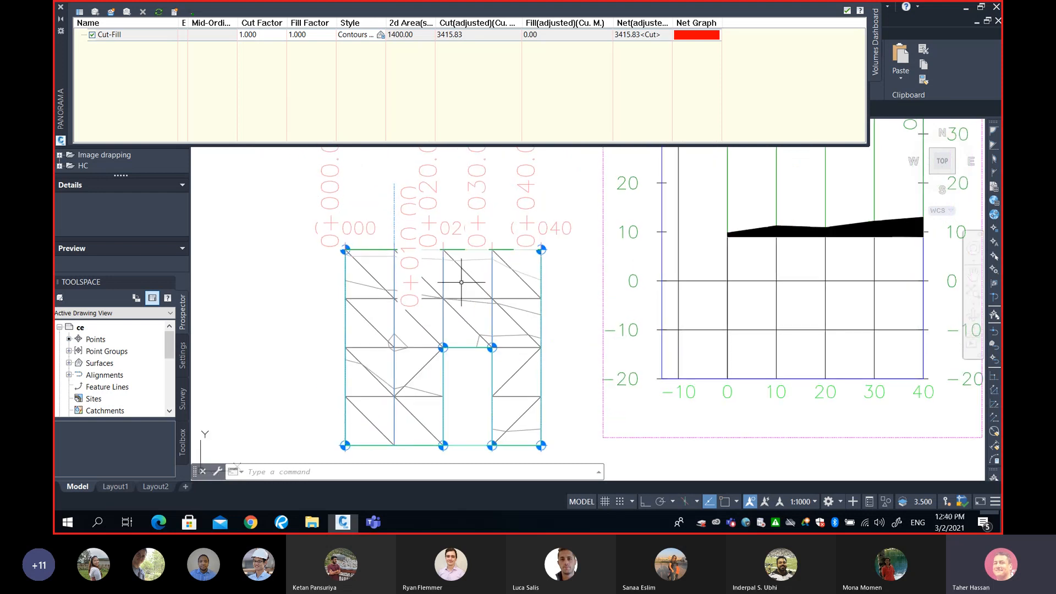
{"action": "middle_click_drag", "start_coordinate": [469, 364], "coordinate": [438, 357]}
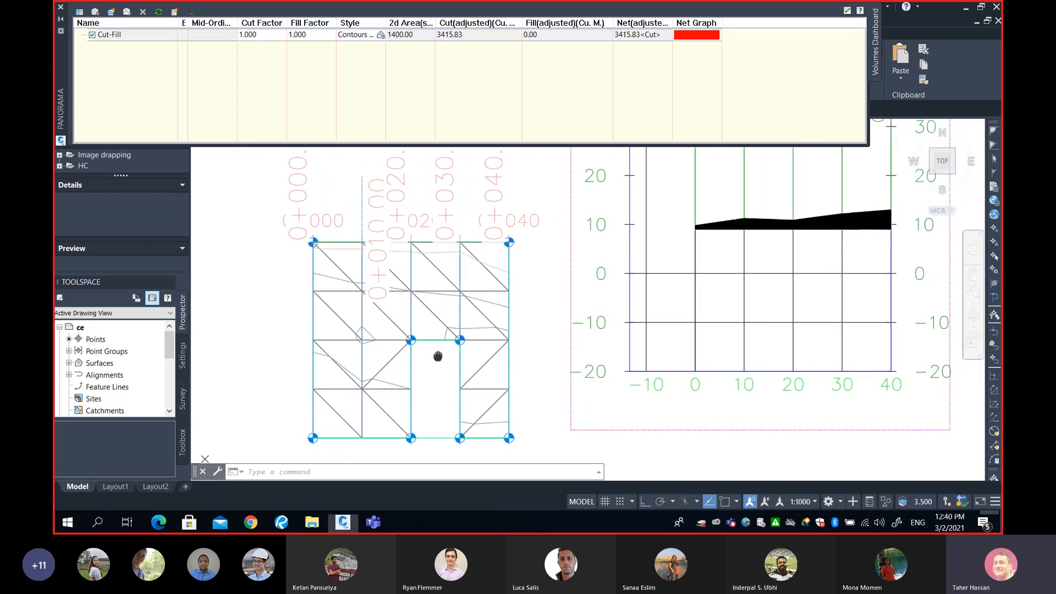
{"action": "scroll", "coordinate": [439, 355], "scroll_direction": "up", "scroll_amount": 2}
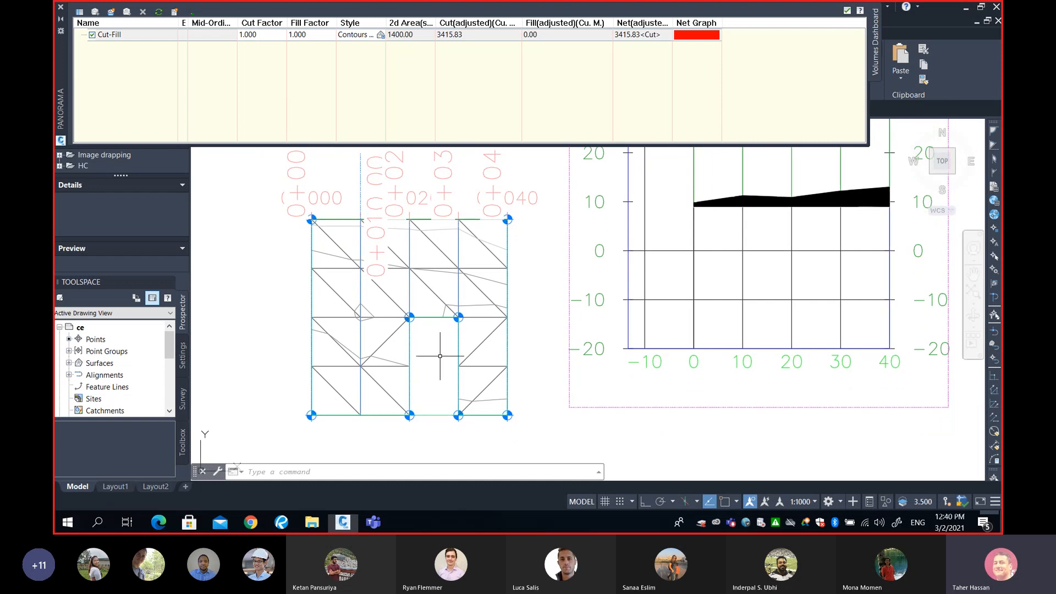
{"action": "scroll", "coordinate": [434, 356], "scroll_direction": "down", "scroll_amount": 2}
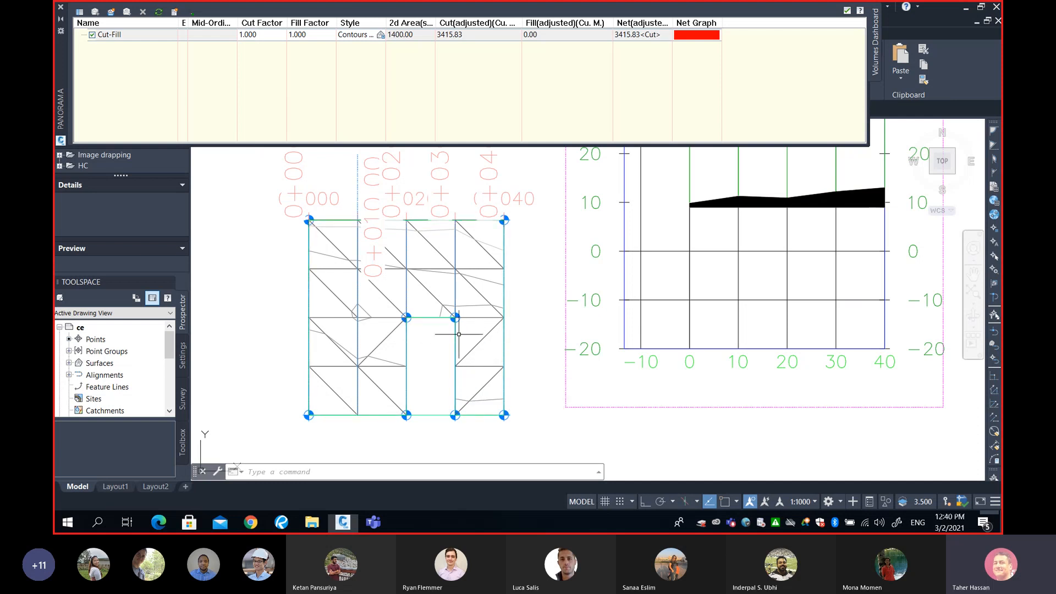
Zoom and pan across the section views and the Total Volume table to examine the station 0+020.00 and 0+030.00 sections
{"action": "scroll", "coordinate": [458, 334], "scroll_direction": "down", "scroll_amount": 5}
{"action": "scroll", "coordinate": [590, 311], "scroll_direction": "down", "scroll_amount": 3}
{"action": "middle_click_drag", "start_coordinate": [622, 272], "coordinate": [462, 384]}
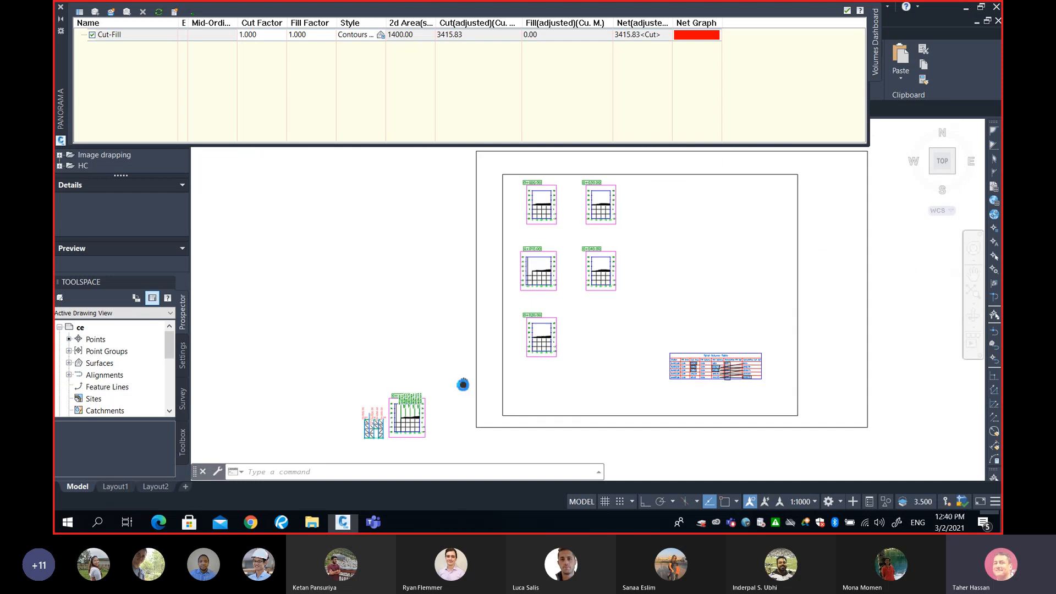
{"action": "middle_click_drag", "start_coordinate": [543, 303], "coordinate": [519, 322]}
{"action": "scroll", "coordinate": [519, 352], "scroll_direction": "up", "scroll_amount": 7}
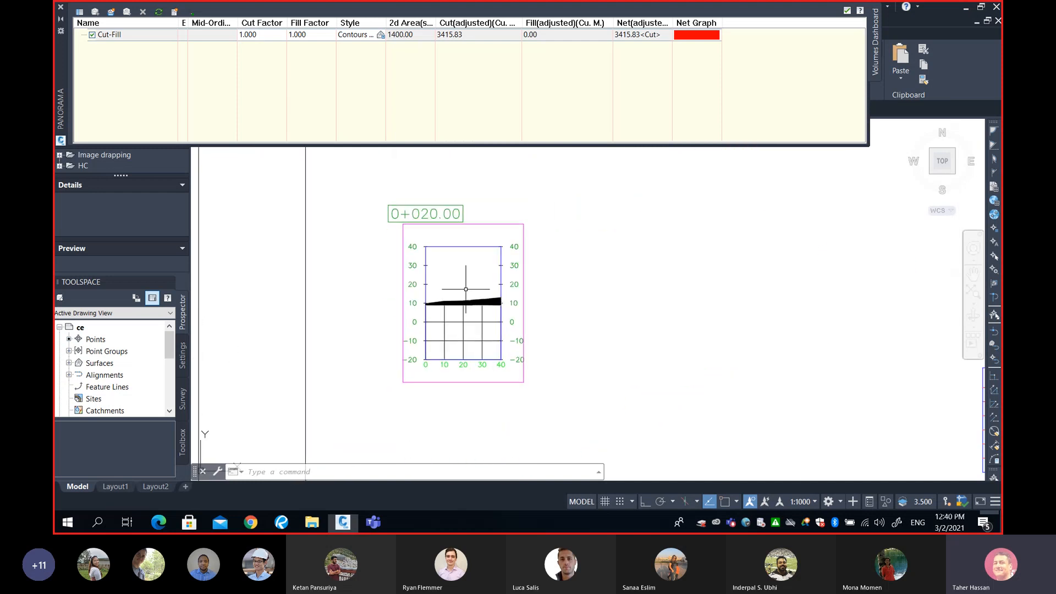
{"action": "middle_click_drag", "start_coordinate": [471, 363], "coordinate": [477, 379]}
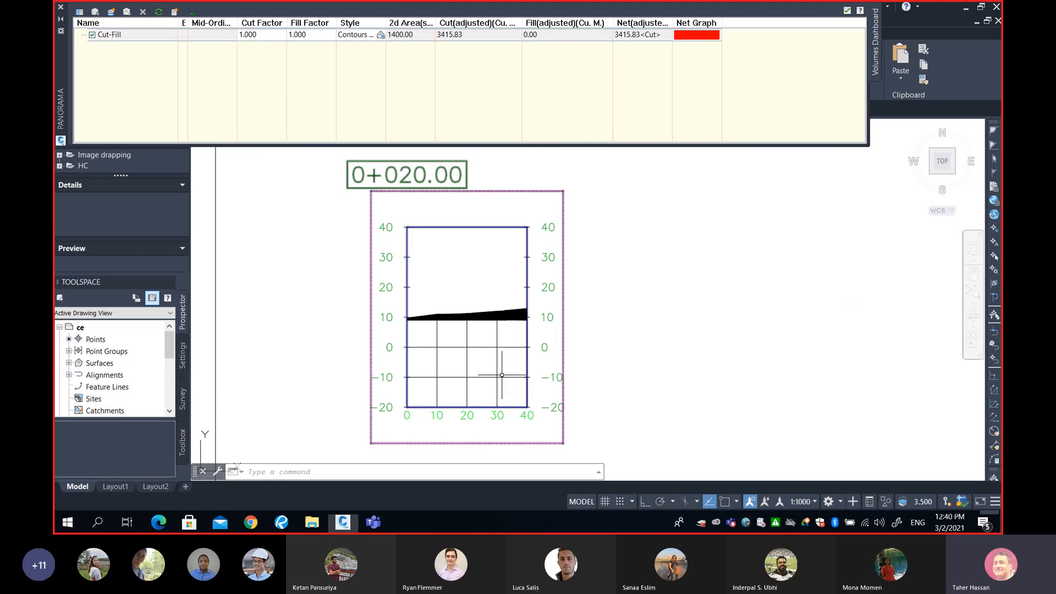
{"action": "scroll", "coordinate": [497, 369], "scroll_direction": "down", "scroll_amount": 6}
{"action": "scroll", "coordinate": [561, 297], "scroll_direction": "up", "scroll_amount": 3}
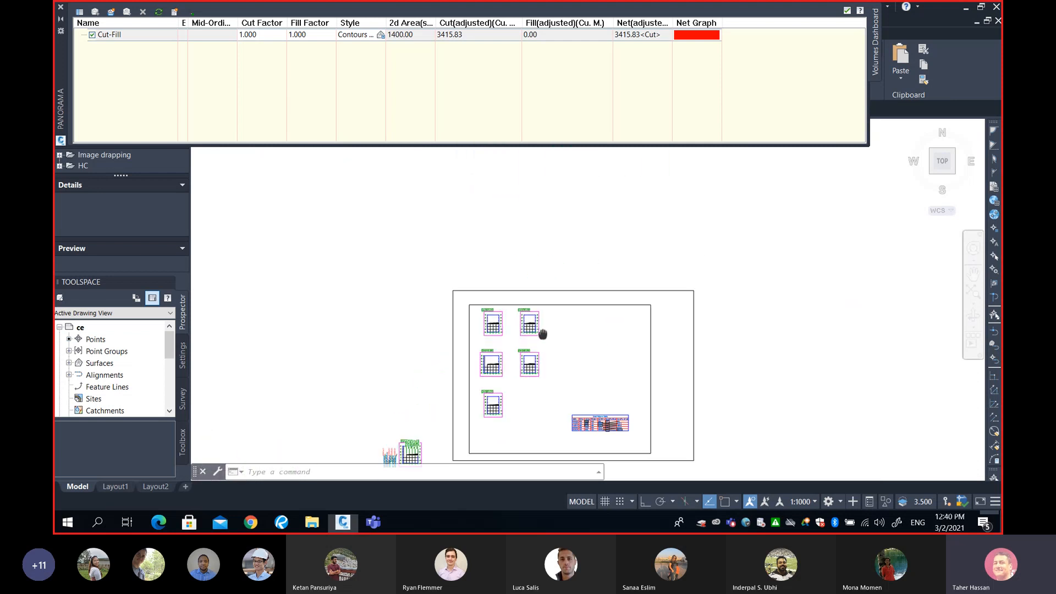
{"action": "scroll", "coordinate": [532, 310], "scroll_direction": "up", "scroll_amount": 3}
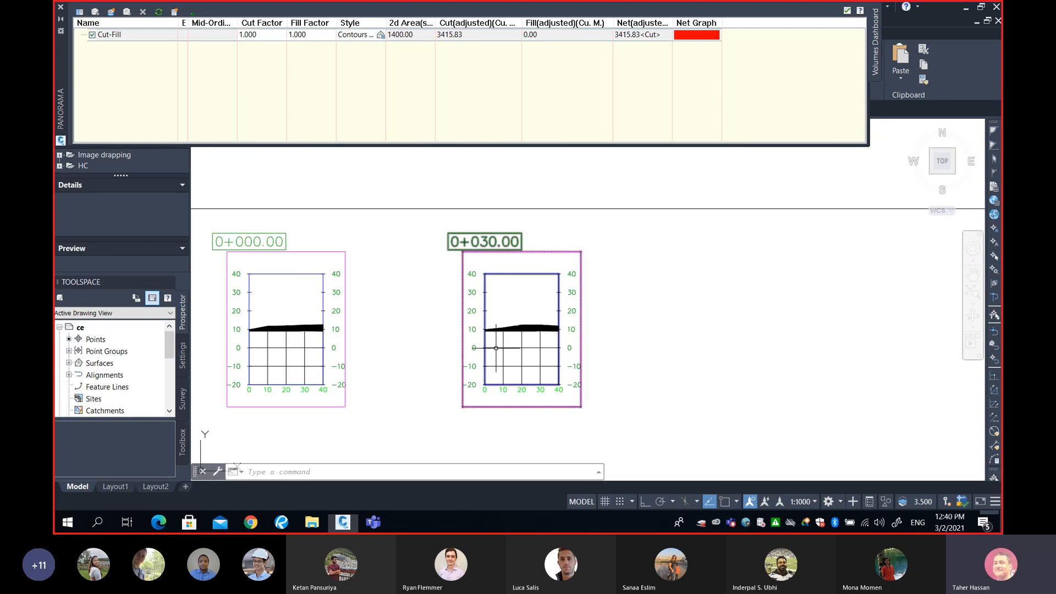
{"action": "scroll", "coordinate": [556, 326], "scroll_direction": "down", "scroll_amount": 3}
{"action": "middle_click_drag", "start_coordinate": [647, 429], "coordinate": [591, 274]}
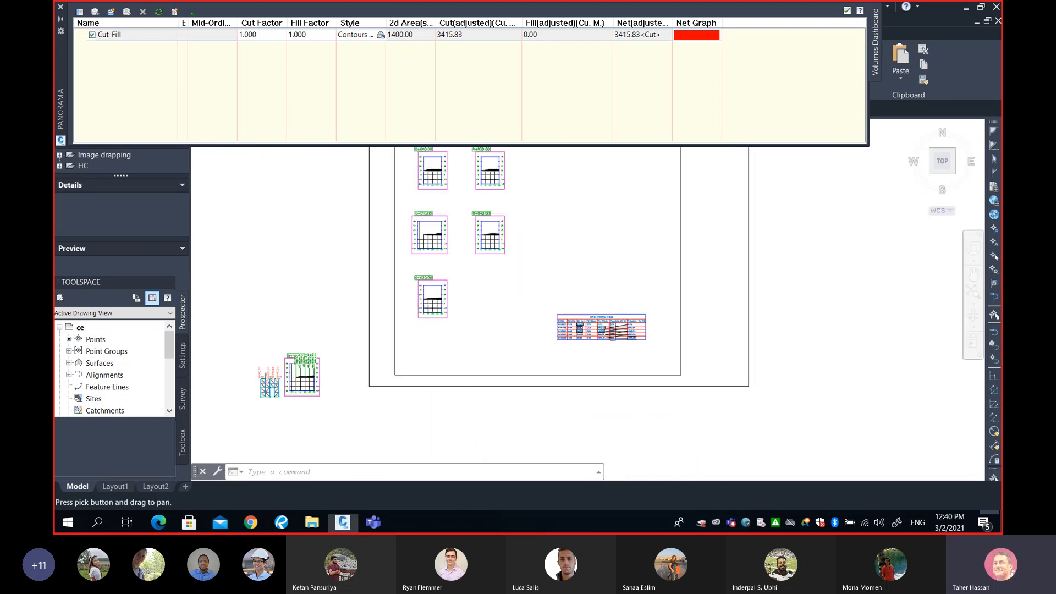
Draw a rectangle around the 104.00 cut area cell at station 0+030.00 in the Total Volume table
{"action": "scroll", "coordinate": [583, 337], "scroll_direction": "up", "scroll_amount": 1}
{"action": "scroll", "coordinate": [581, 338], "scroll_direction": "up", "scroll_amount": 7}
{"action": "mouse_move", "coordinate": [546, 323]}
{"action": "middle_mouse_down"}
{"action": "mouse_move", "coordinate": [545, 332]}
{"action": "mouse_move", "coordinate": [487, 339]}
{"action": "middle_mouse_up"}
{"action": "type", "text": "REC"}
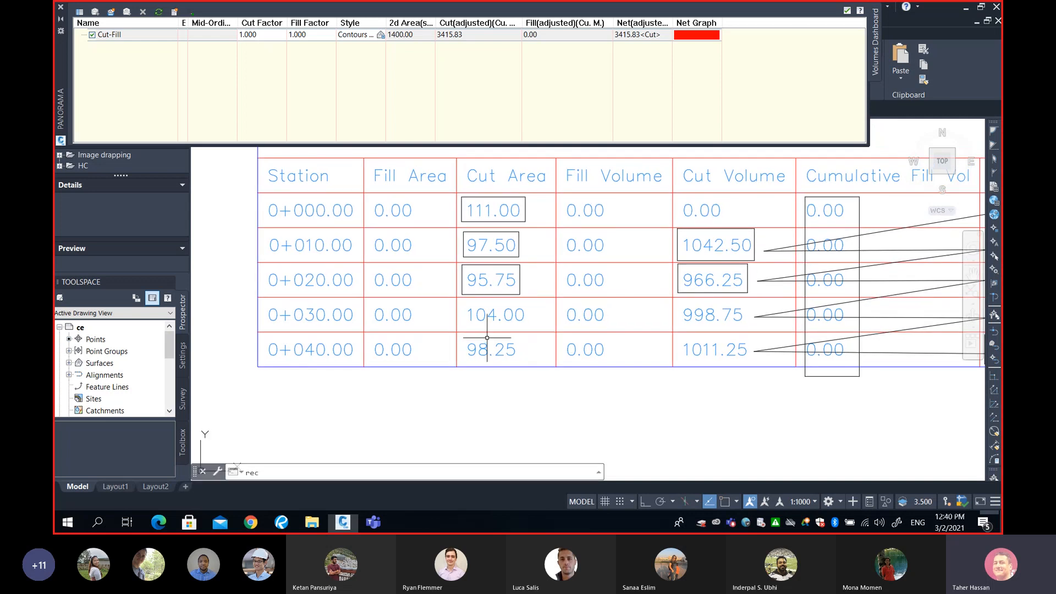
{"action": "key", "text": "Return"}
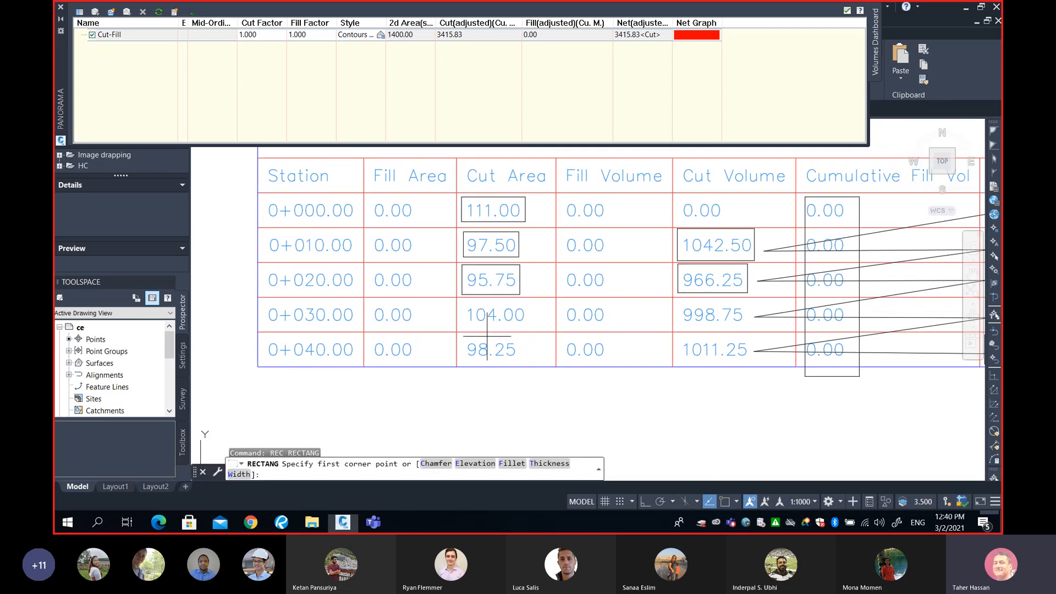
{"action": "left_click", "coordinate": [462, 301]}
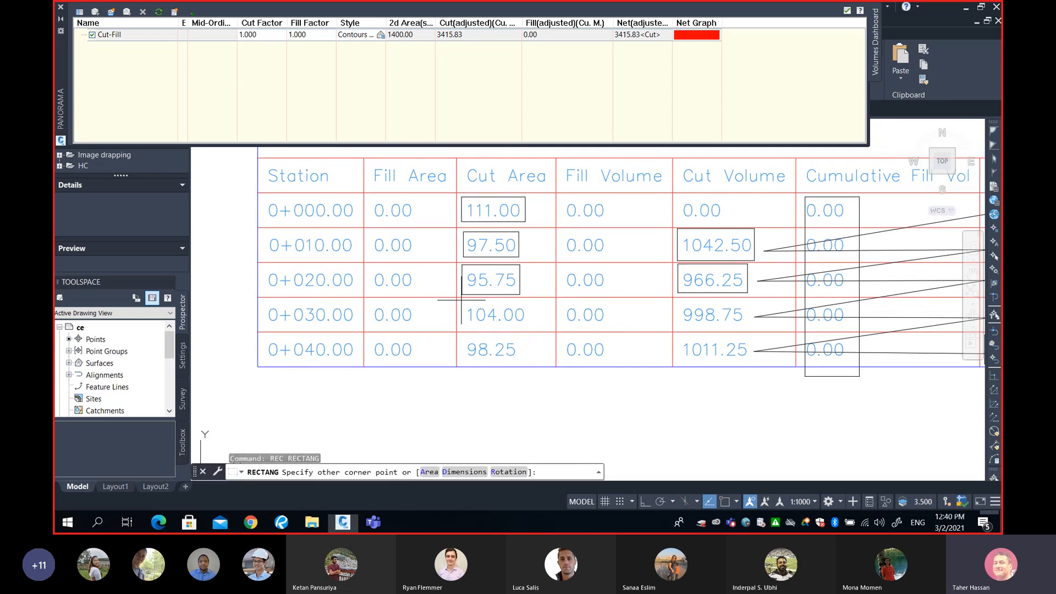
{"action": "left_click", "coordinate": [526, 327]}
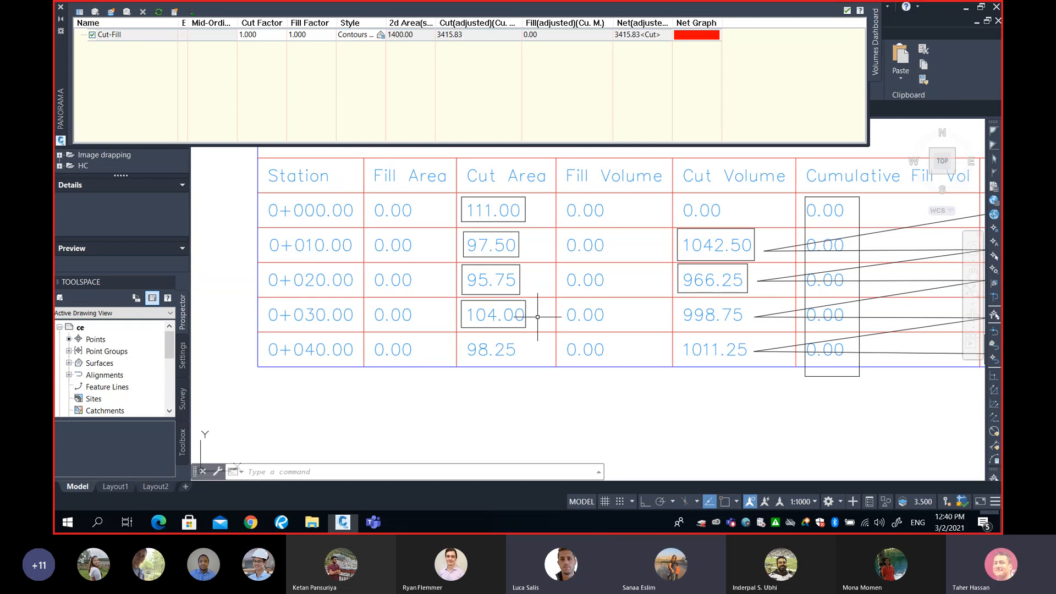
Zoom out and pan to review the full Total Volume table, section views and the surface grid
{"action": "scroll", "coordinate": [539, 317], "scroll_direction": "down", "scroll_amount": 5}
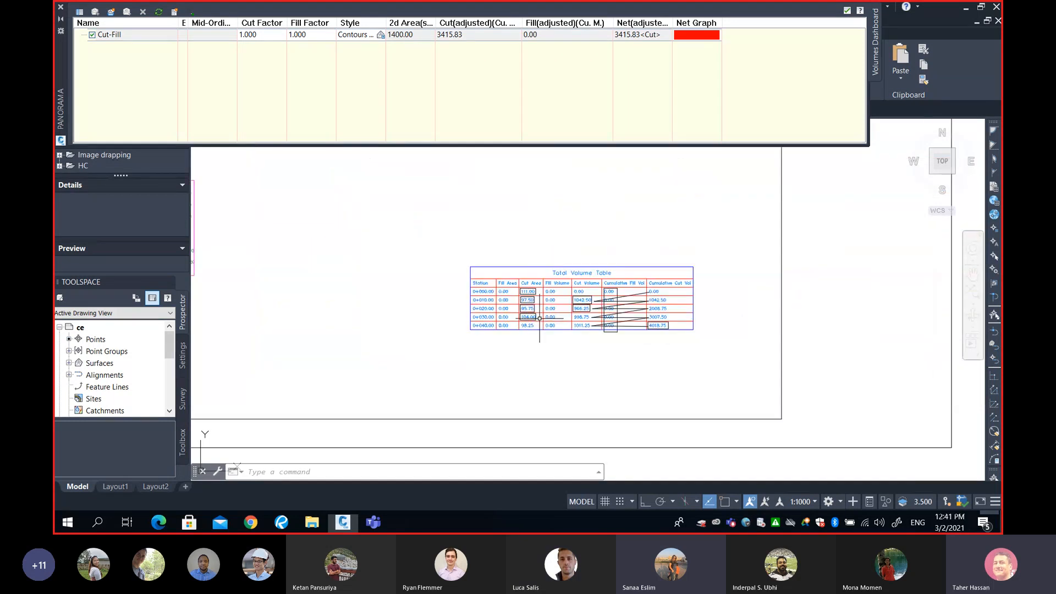
{"action": "scroll", "coordinate": [543, 323], "scroll_direction": "up", "scroll_amount": 4}
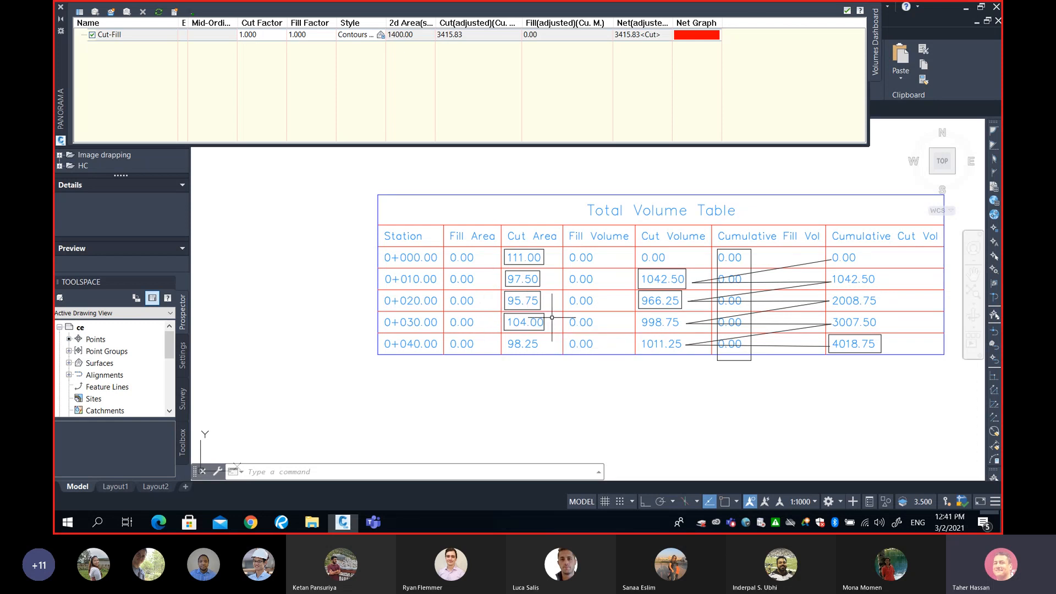
{"action": "scroll", "coordinate": [552, 317], "scroll_direction": "down", "scroll_amount": 4}
{"action": "middle_click_drag", "start_coordinate": [436, 311], "coordinate": [629, 334]}
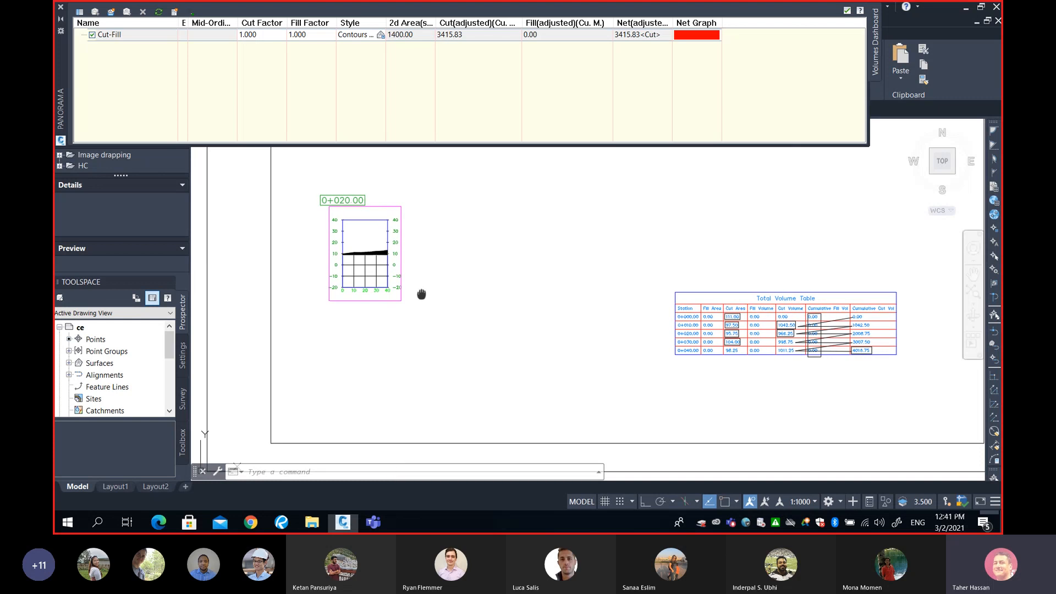
{"action": "middle_click_drag", "start_coordinate": [421, 294], "coordinate": [627, 315]}
{"action": "scroll", "coordinate": [515, 305], "scroll_direction": "down", "scroll_amount": 4}
{"action": "middle_click_drag", "start_coordinate": [448, 341], "coordinate": [523, 292]}
{"action": "scroll", "coordinate": [457, 334], "scroll_direction": "up", "scroll_amount": 4}
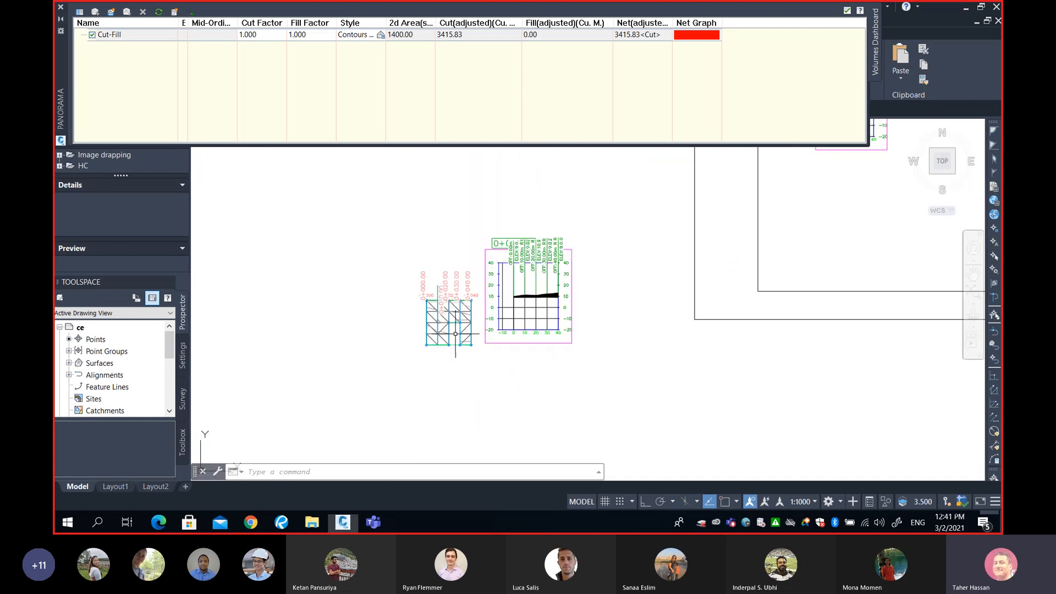
{"action": "scroll", "coordinate": [455, 334], "scroll_direction": "up", "scroll_amount": 5}
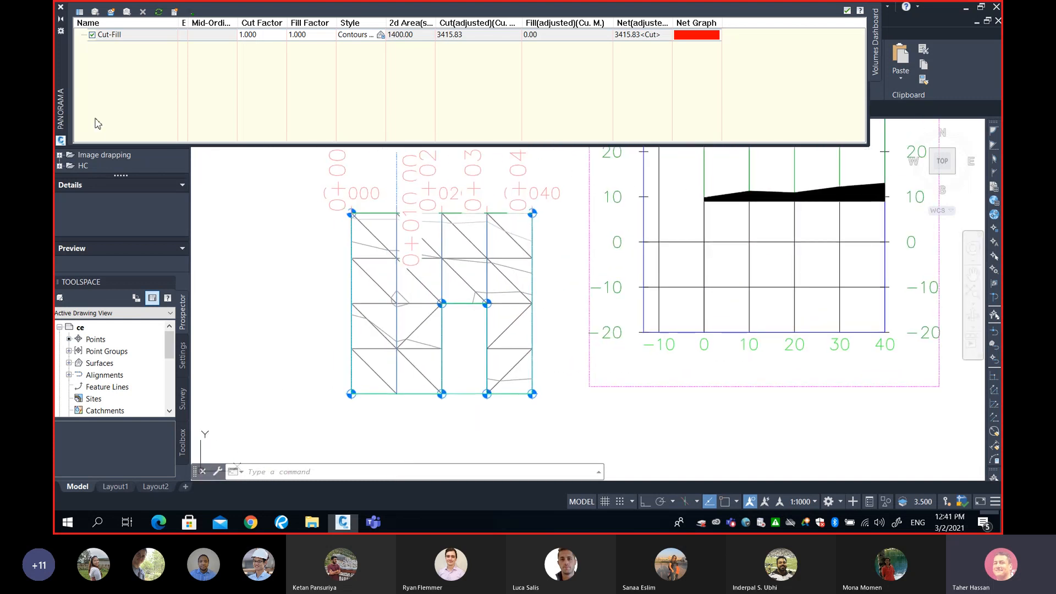
Collapse the volumes Panorama palette and zoom into the grid cell between stations 0+020 and 0+030
{"action": "left_click", "coordinate": [61, 20]}
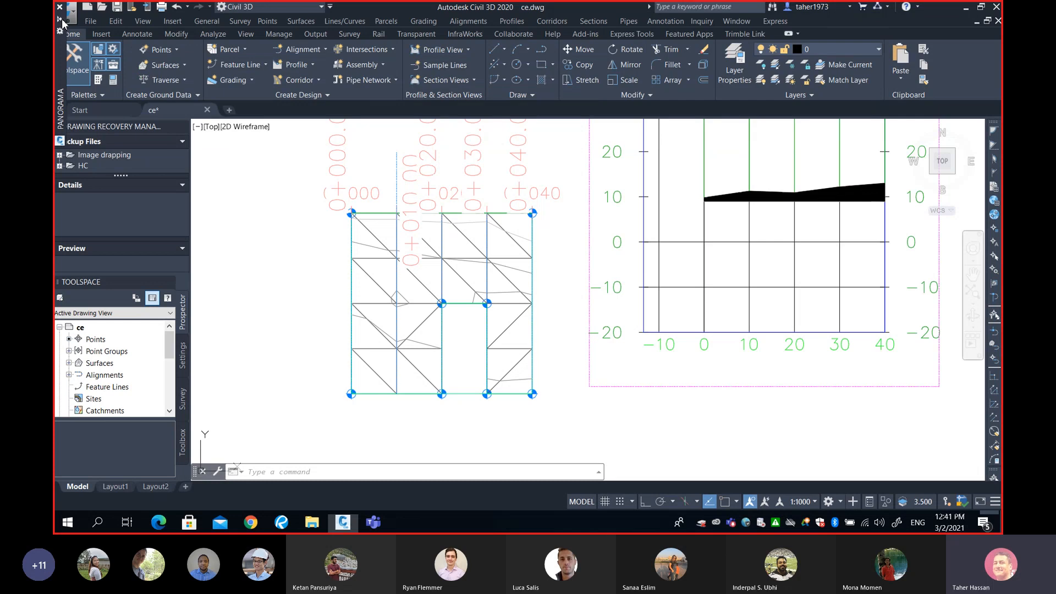
{"action": "middle_click_drag", "start_coordinate": [510, 318], "coordinate": [526, 310]}
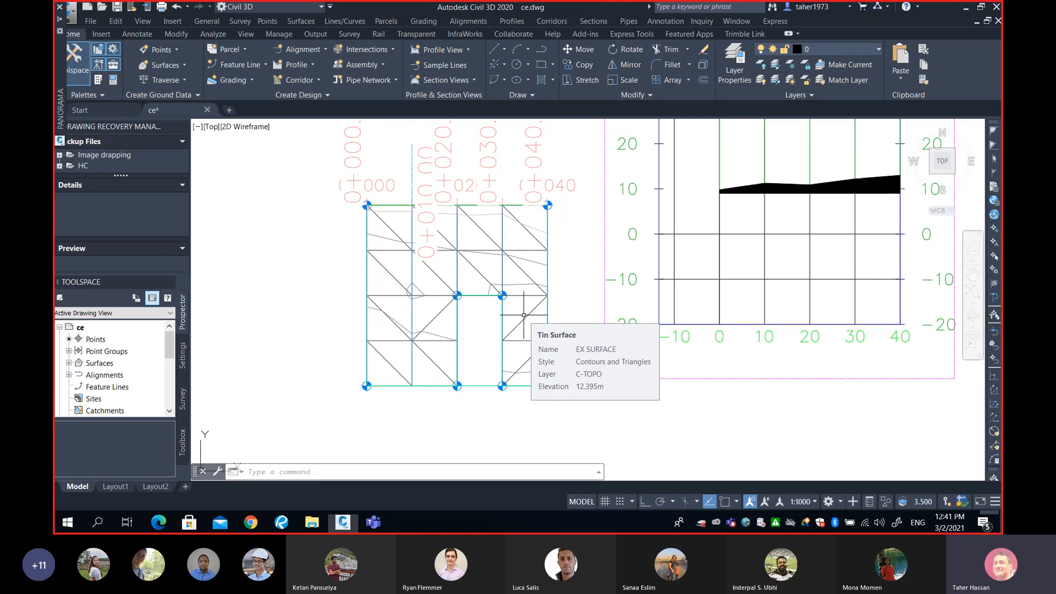
{"action": "scroll", "coordinate": [524, 315], "scroll_direction": "up", "scroll_amount": 2}
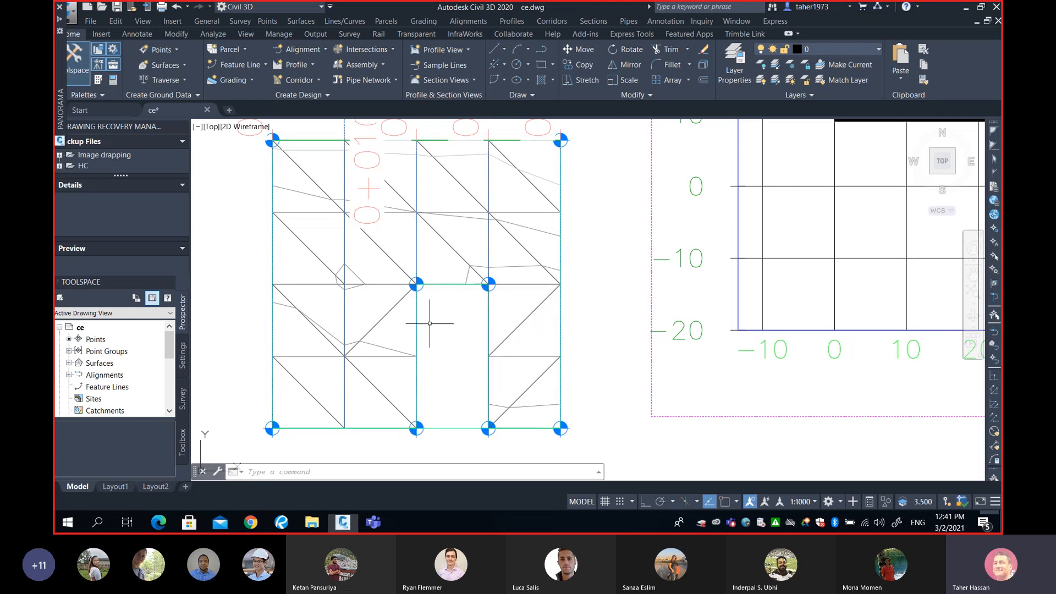
{"action": "middle_click_drag", "start_coordinate": [469, 306], "coordinate": [478, 300]}
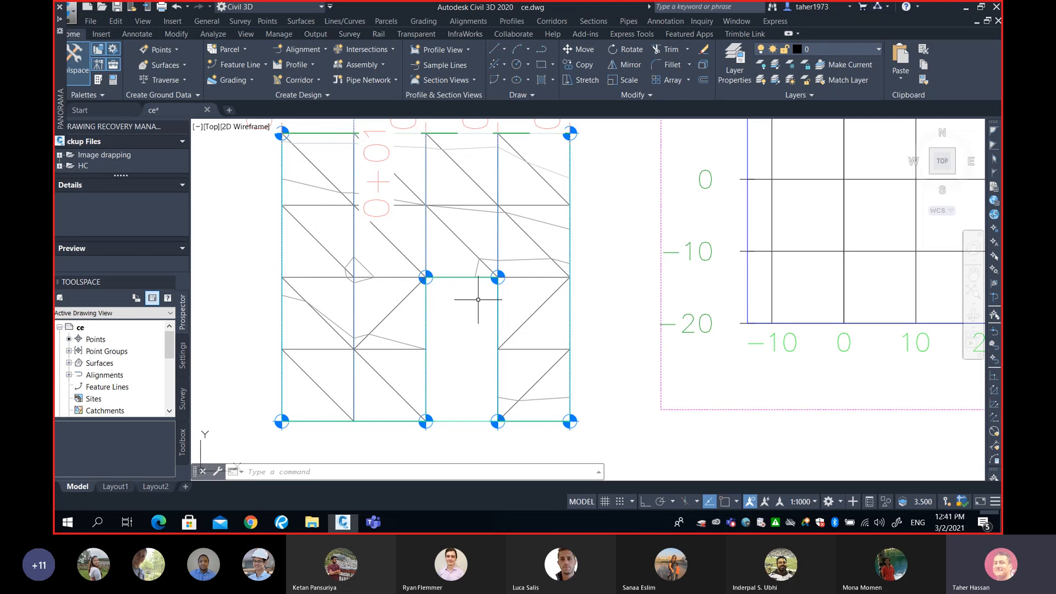
{"action": "mouse_move", "coordinate": [477, 301]}
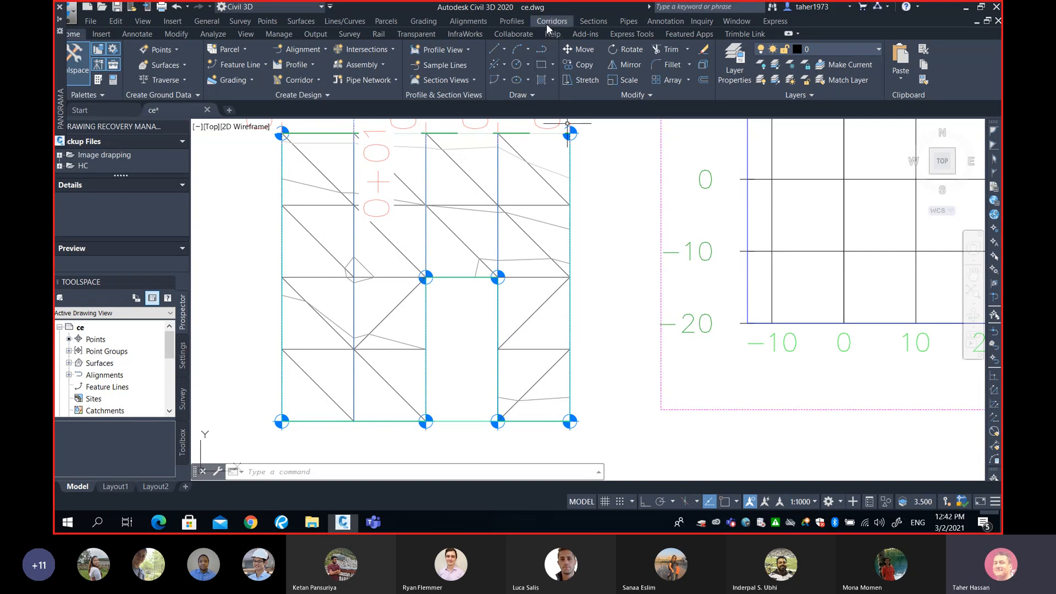
Start Create Sample Lines and pick My Volume Alignment from the alignment list
{"action": "left_click", "coordinate": [591, 21]}
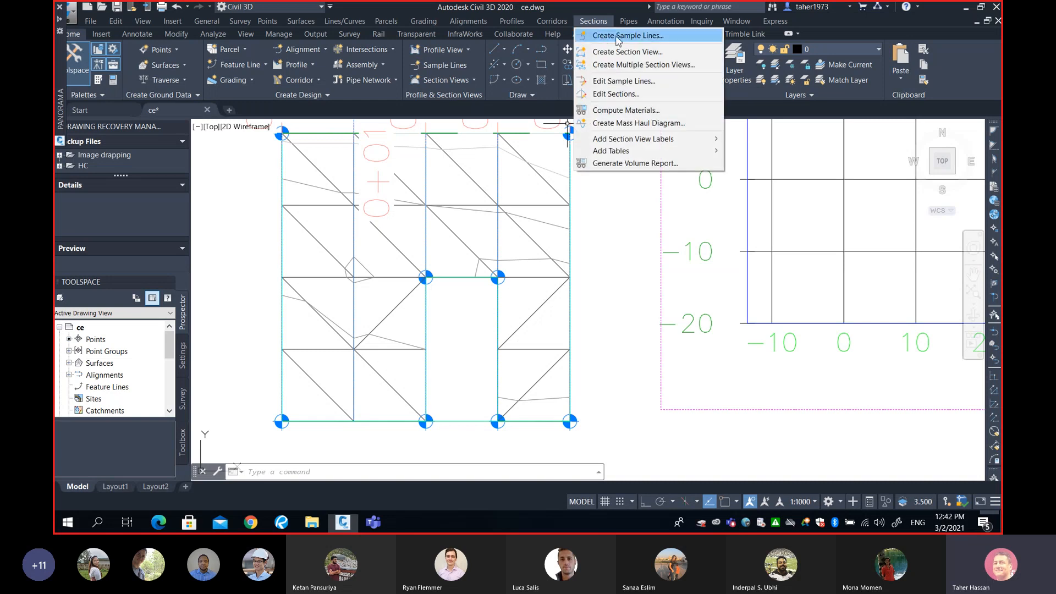
{"action": "left_click", "coordinate": [647, 37]}
{"action": "scroll", "coordinate": [539, 203], "scroll_direction": "down", "scroll_amount": 2}
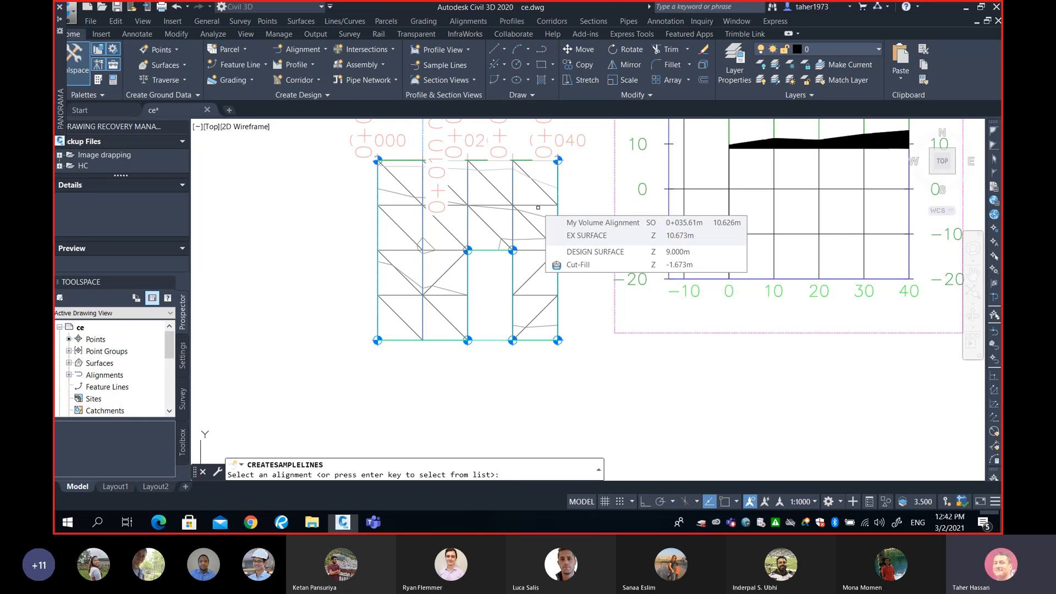
{"action": "key", "text": "Return"}
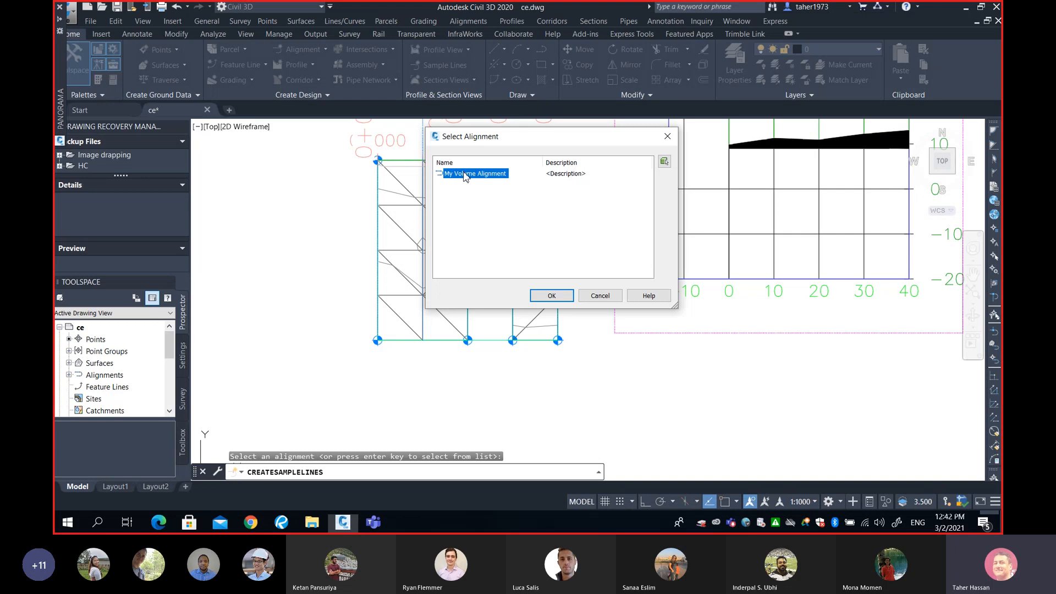
{"action": "left_click", "coordinate": [553, 296]}
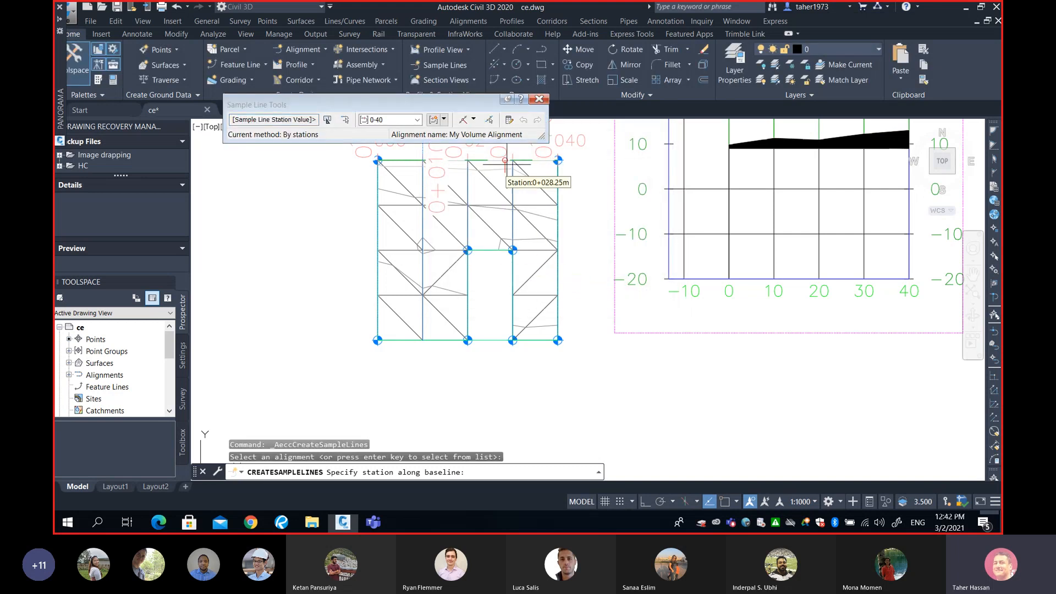
Choose the At a Station method and specify station 20.01 along the baseline for a new sample line
{"action": "left_click", "coordinate": [474, 120]}
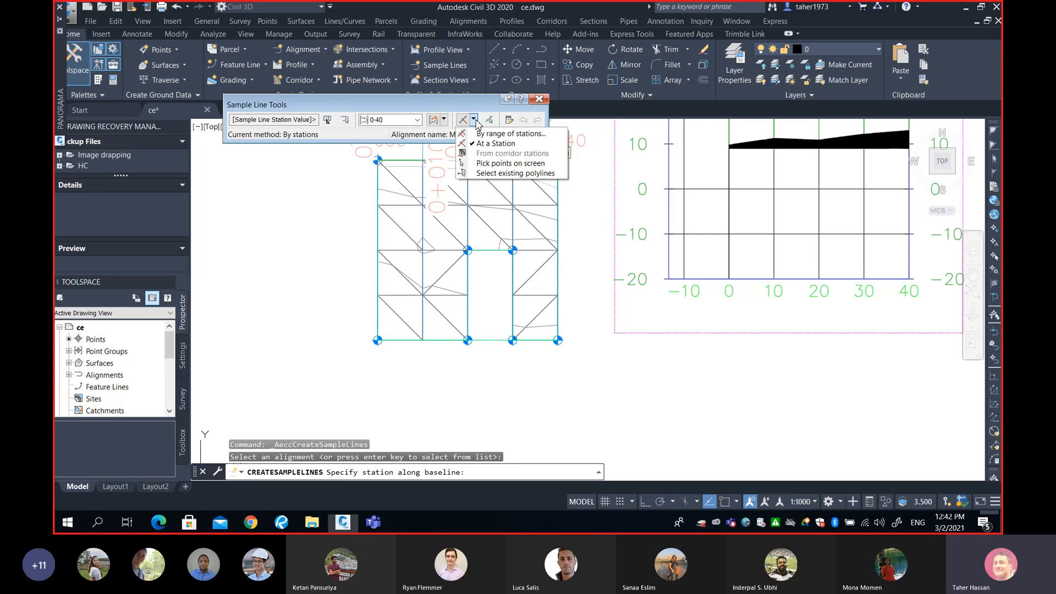
{"action": "left_click", "coordinate": [503, 144]}
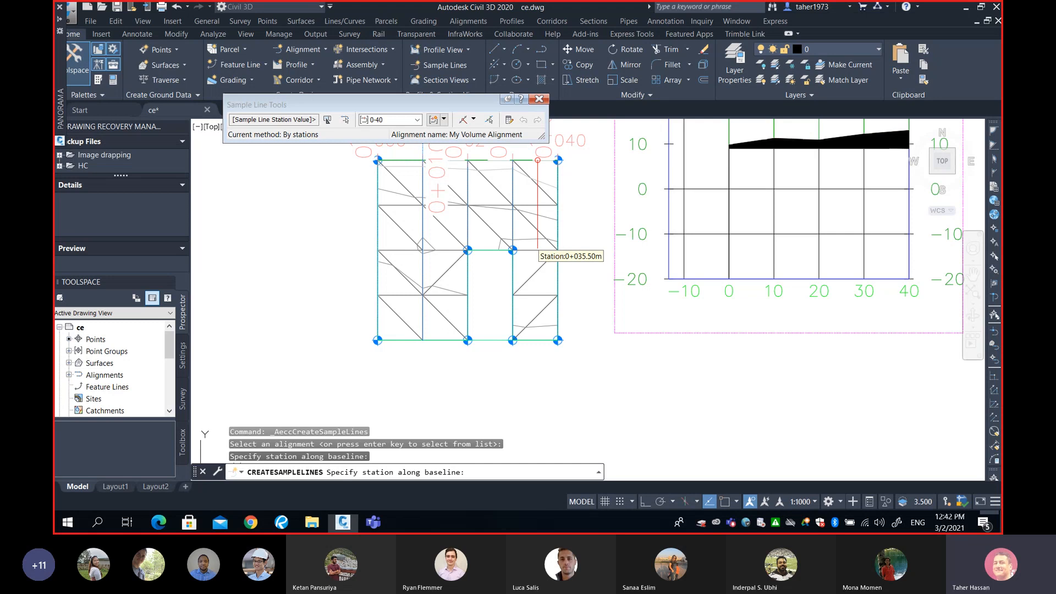
{"action": "middle_click_drag", "start_coordinate": [503, 256], "coordinate": [589, 266]}
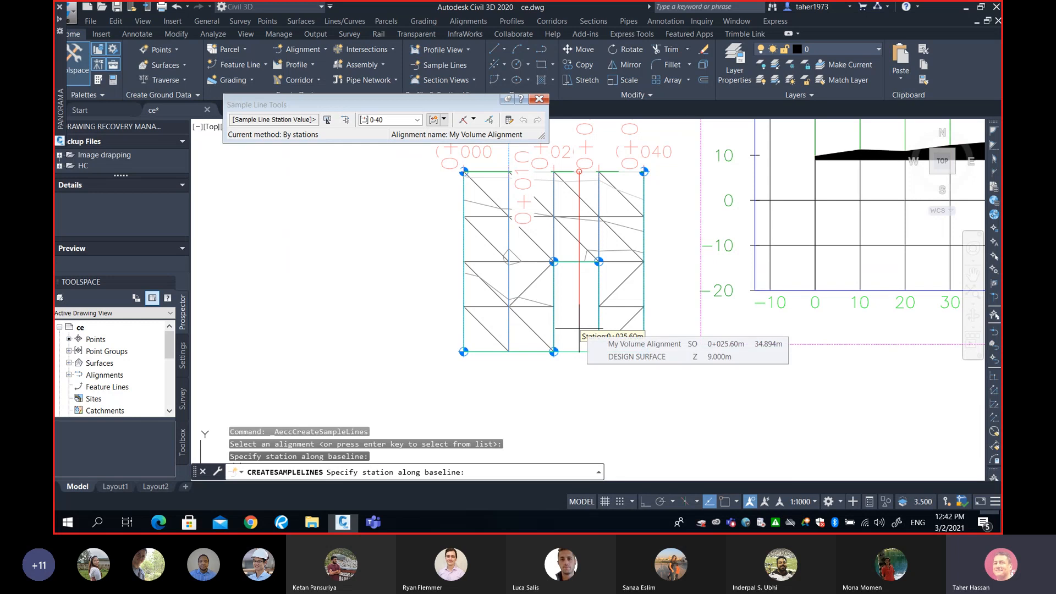
{"action": "scroll", "coordinate": [578, 308], "scroll_direction": "up", "scroll_amount": 2}
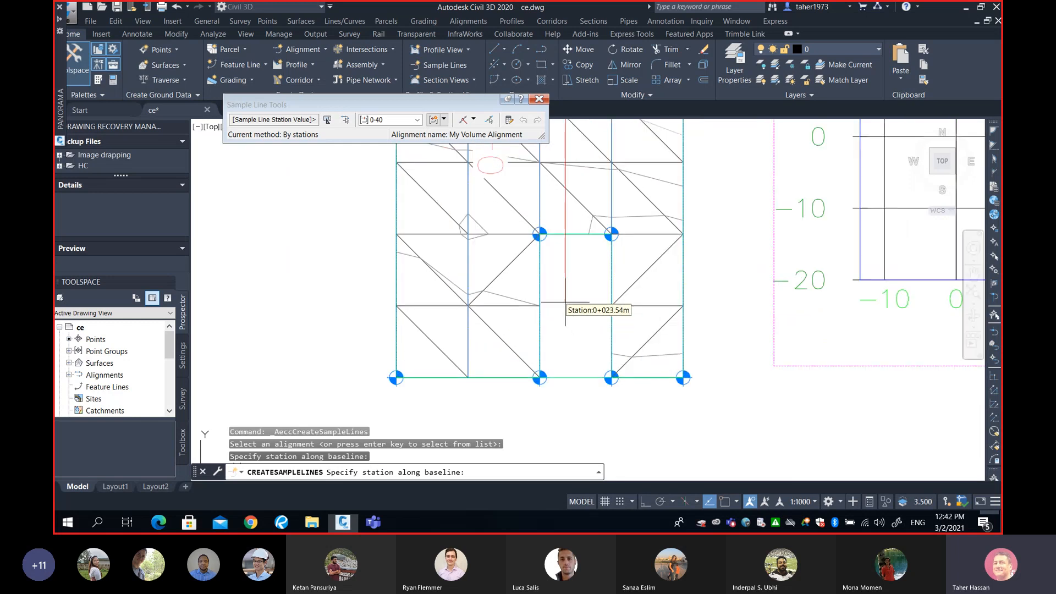
{"action": "type", "text": "20.01"}
{"action": "middle_click_drag", "start_coordinate": [552, 307], "coordinate": [548, 344]}
{"action": "scroll", "coordinate": [547, 344], "scroll_direction": "down", "scroll_amount": 2}
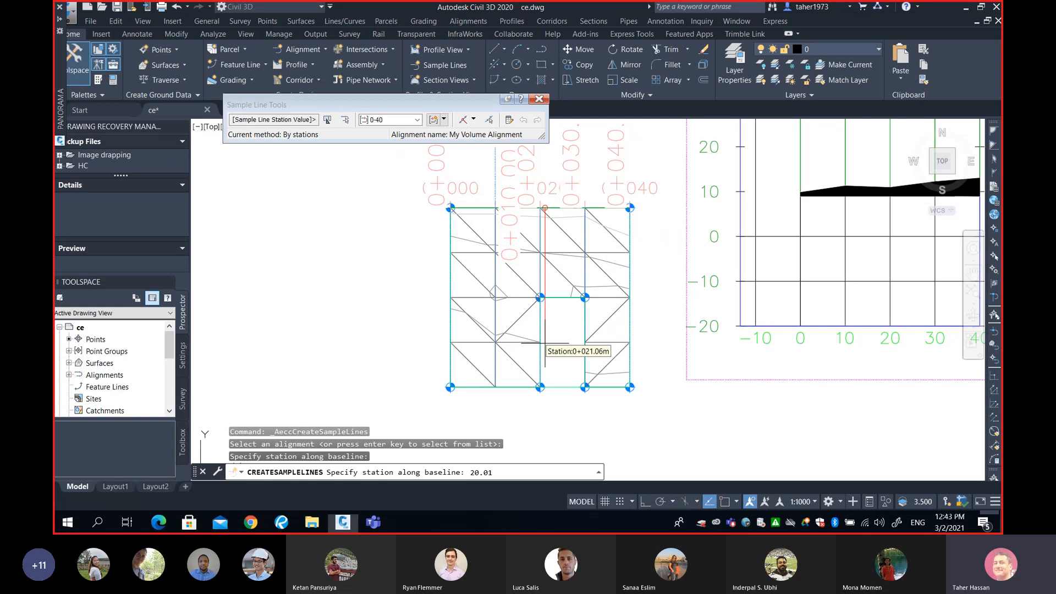
{"action": "key", "text": "Return"}
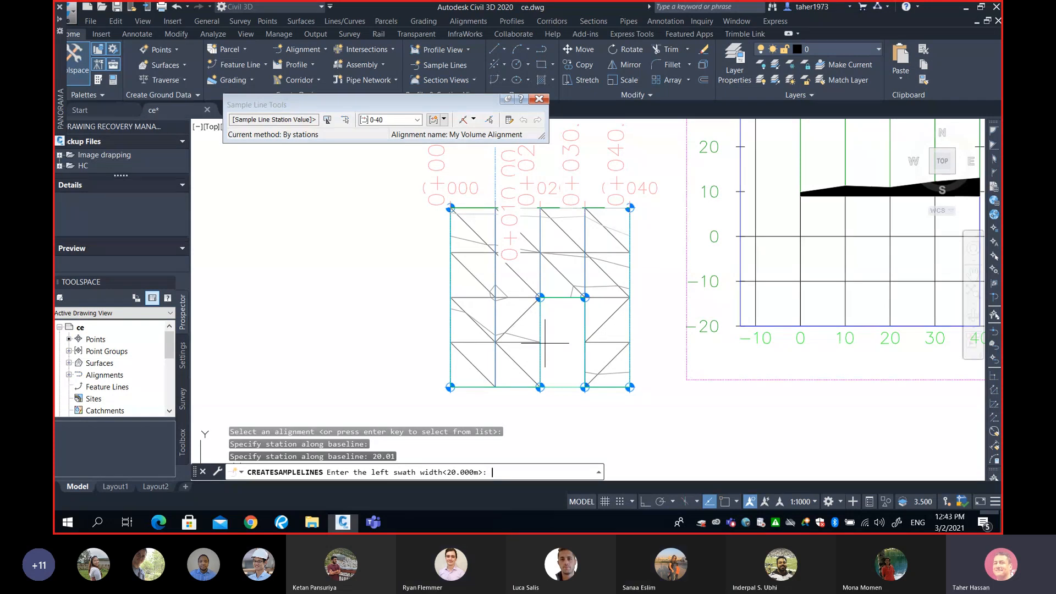
Set the sample line's left swath width to 0 and right swath width to 50
{"action": "type", "text": "0"}
{"action": "key", "text": "Return"}
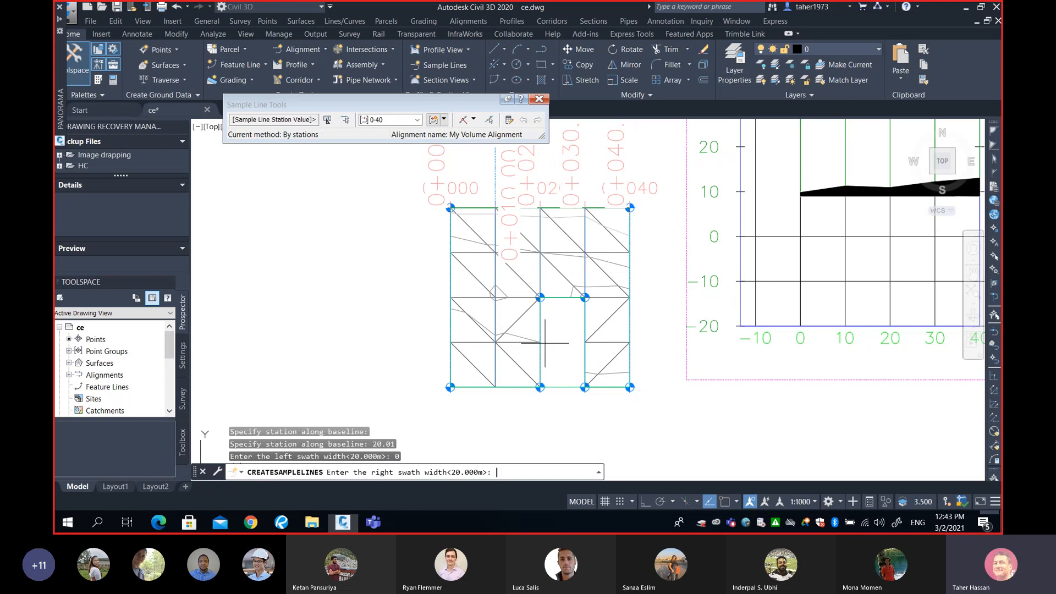
{"action": "type", "text": "50"}
{"action": "key", "text": "Return"}
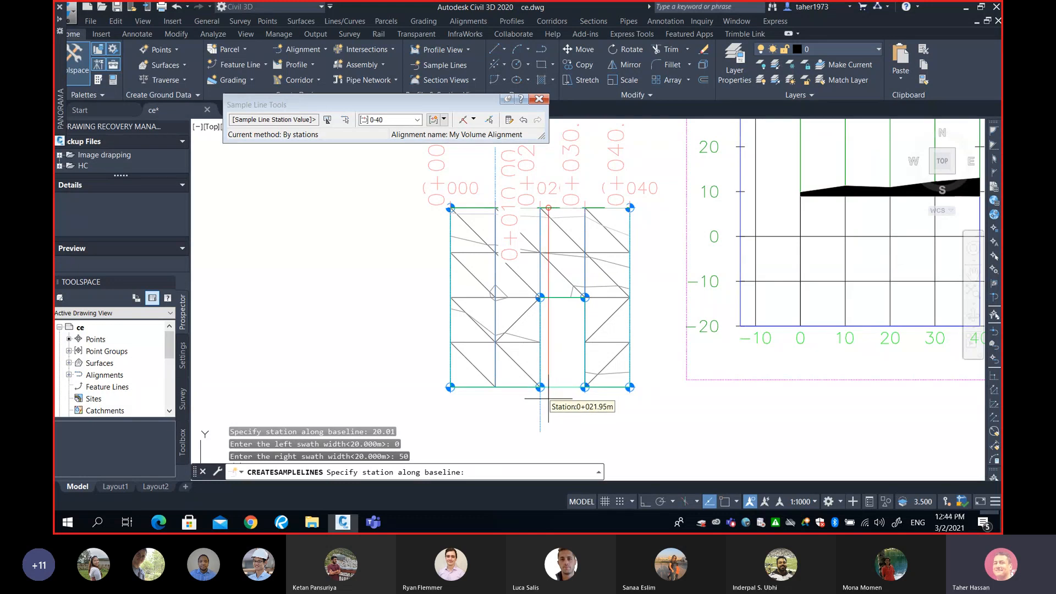
Zoom in to examine the new sample line at the grid node near station 0+020
{"action": "scroll", "coordinate": [550, 398], "scroll_direction": "up", "scroll_amount": 5}
{"action": "scroll", "coordinate": [516, 374], "scroll_direction": "up", "scroll_amount": 4}
{"action": "scroll", "coordinate": [512, 354], "scroll_direction": "down", "scroll_amount": 4}
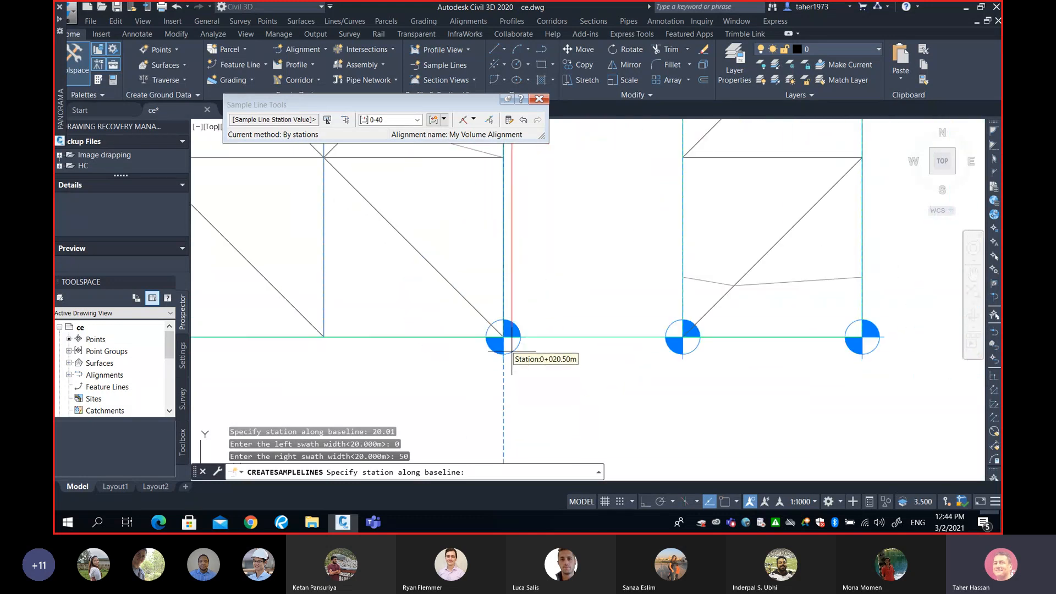
{"action": "middle_click_drag", "start_coordinate": [539, 253], "coordinate": [560, 372]}
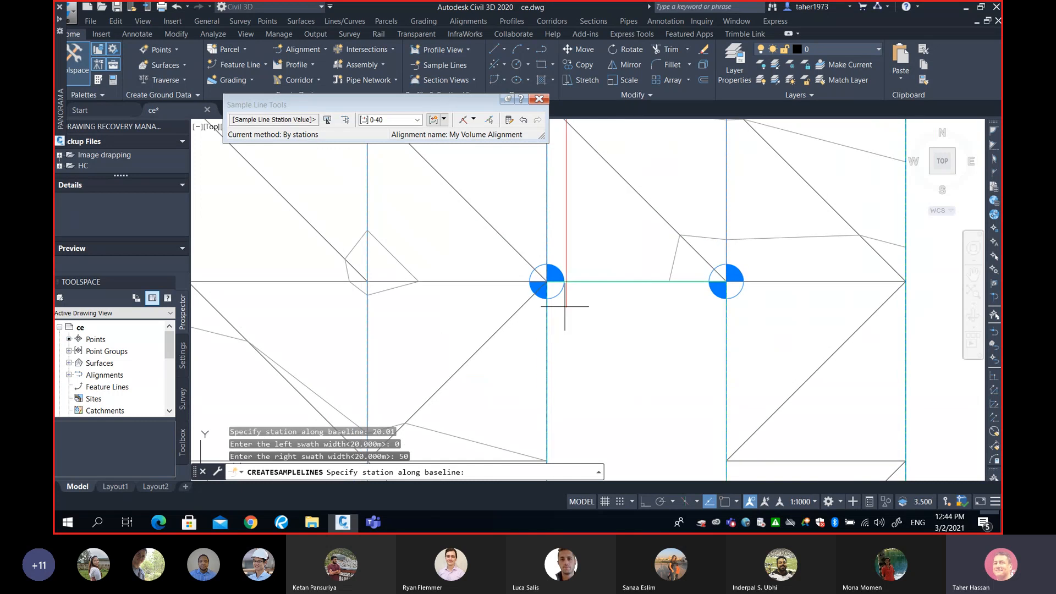
{"action": "scroll", "coordinate": [561, 275], "scroll_direction": "up", "scroll_amount": 5}
{"action": "middle_click_drag", "start_coordinate": [537, 262], "coordinate": [566, 377]}
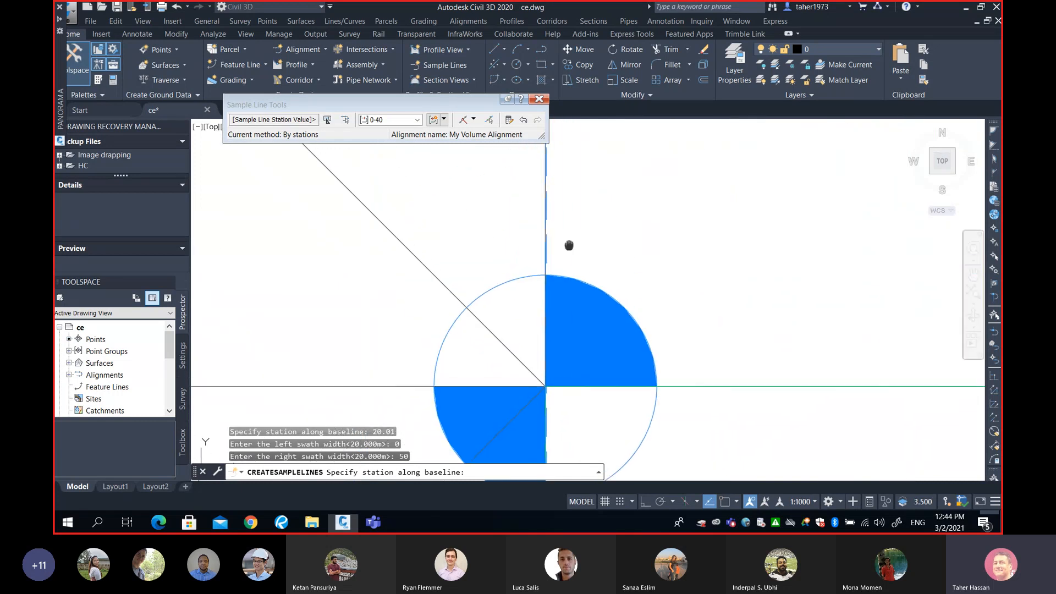
Add another sample line at station 29.99 along the baseline
{"action": "scroll", "coordinate": [559, 300], "scroll_direction": "up", "scroll_amount": 5}
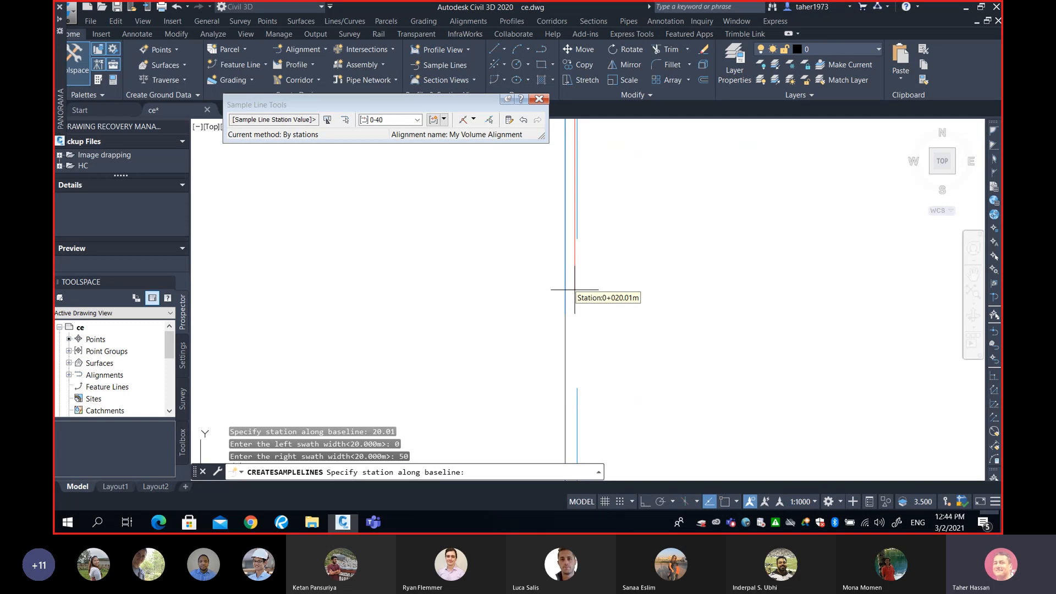
{"action": "scroll", "coordinate": [575, 290], "scroll_direction": "up", "scroll_amount": 5}
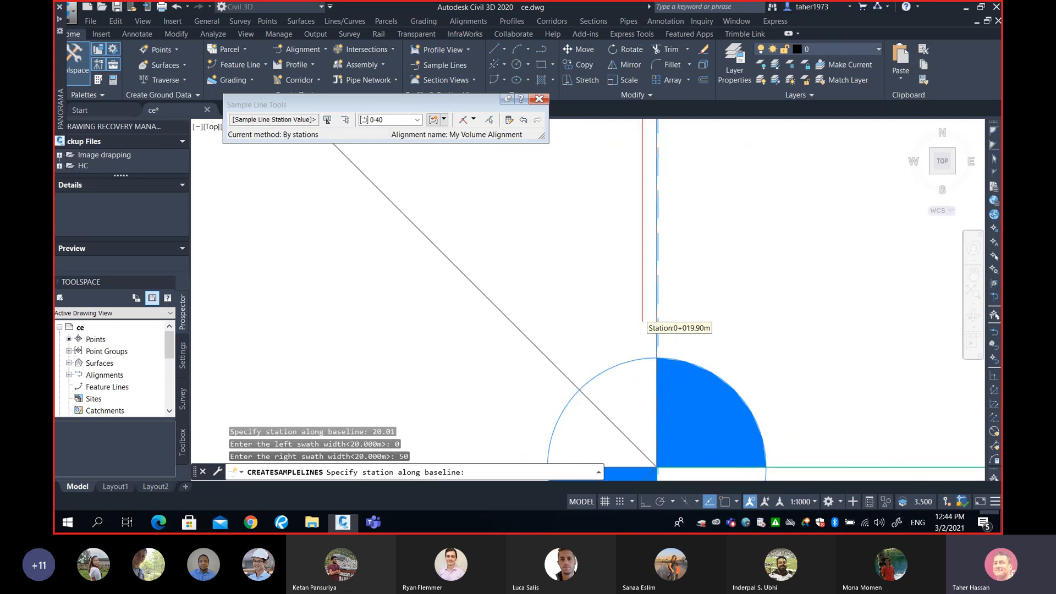
{"action": "scroll", "coordinate": [651, 322], "scroll_direction": "down", "scroll_amount": 2}
{"action": "scroll", "coordinate": [760, 347], "scroll_direction": "down", "scroll_amount": 6}
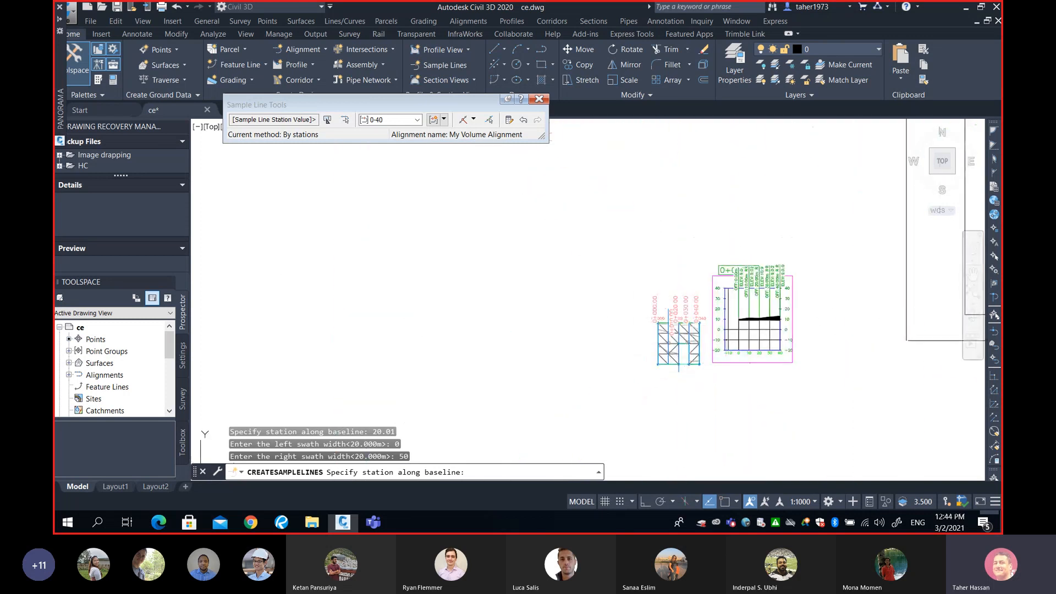
{"action": "scroll", "coordinate": [679, 346], "scroll_direction": "up", "scroll_amount": 6}
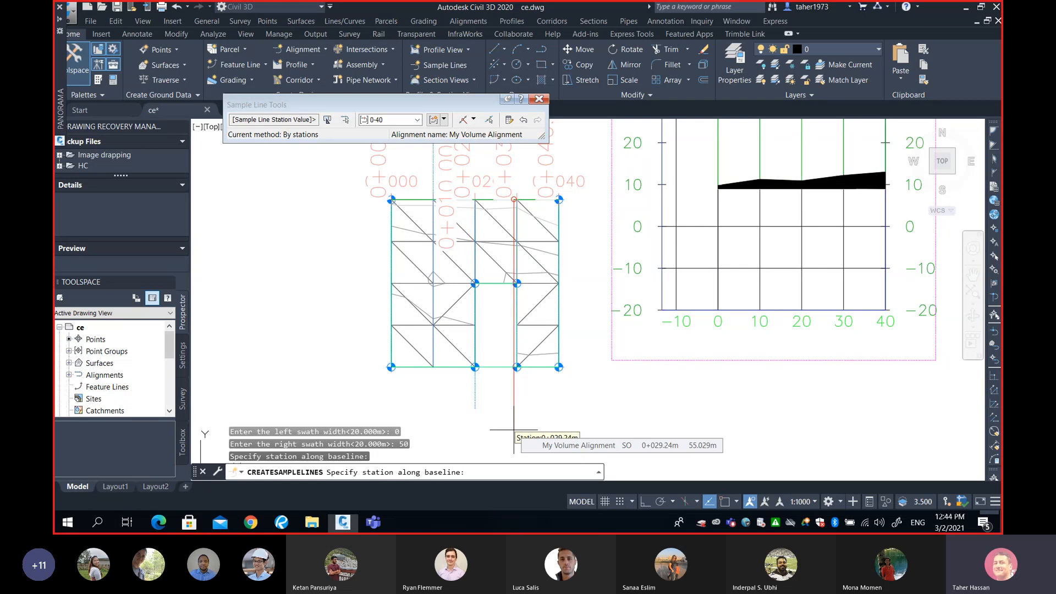
{"action": "middle_click_drag", "start_coordinate": [501, 383], "coordinate": [513, 424]}
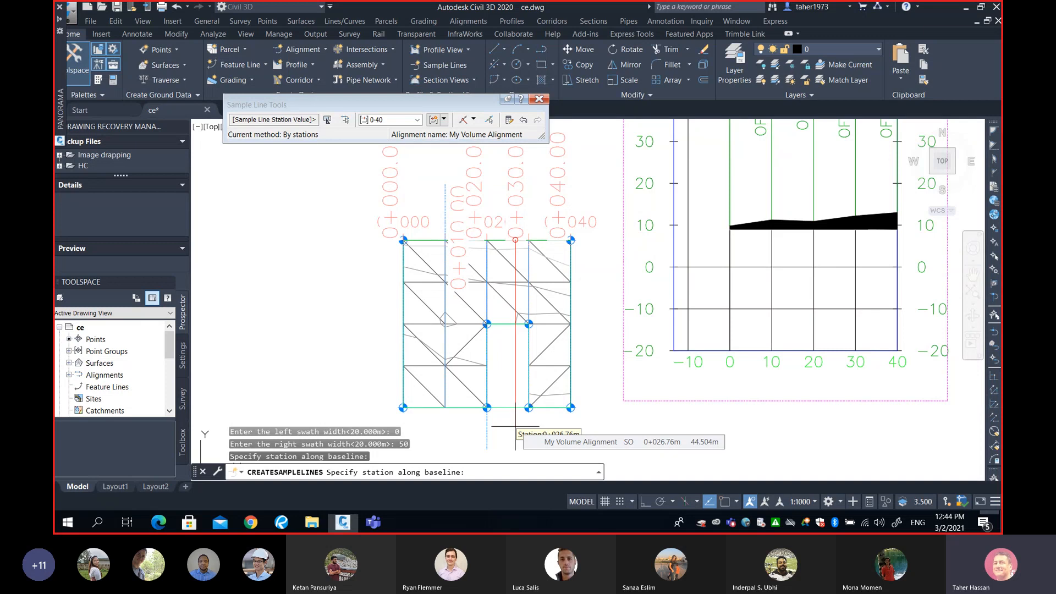
{"action": "type", "text": "2"}
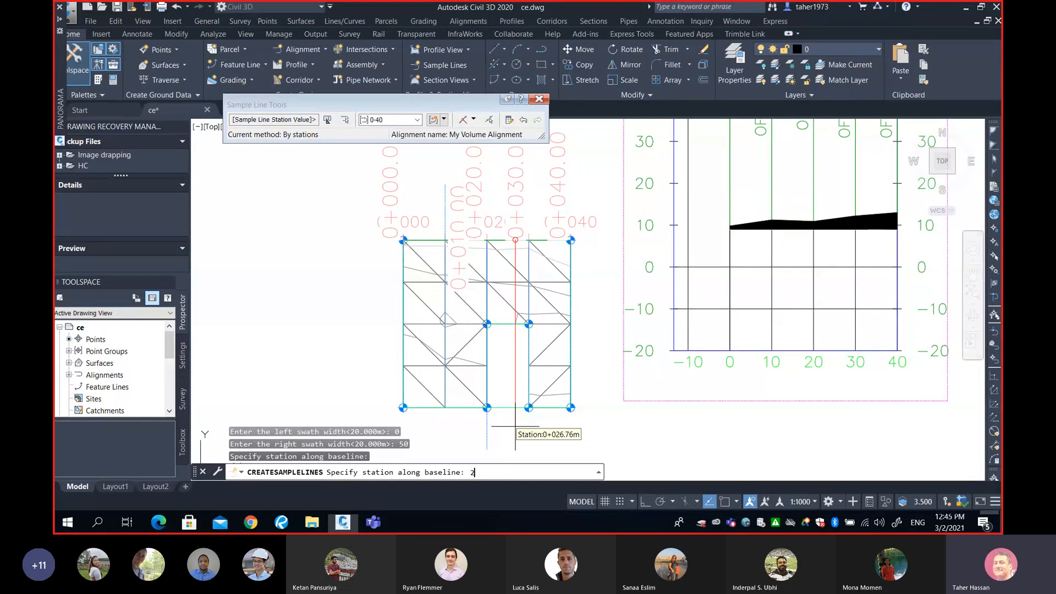
{"action": "type", "text": "9.99"}
{"action": "key", "text": "Return"}
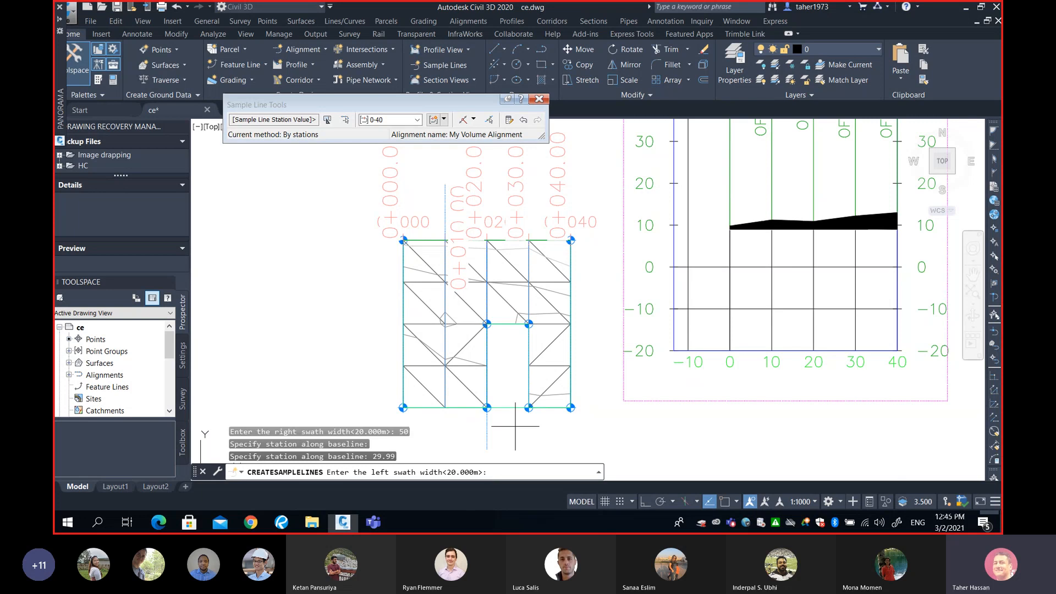
Give the 29.99 sample line a left swath width of 0 and a right swath width of 50, and end the command
{"action": "type", "text": "0"}
{"action": "key", "text": "Return"}
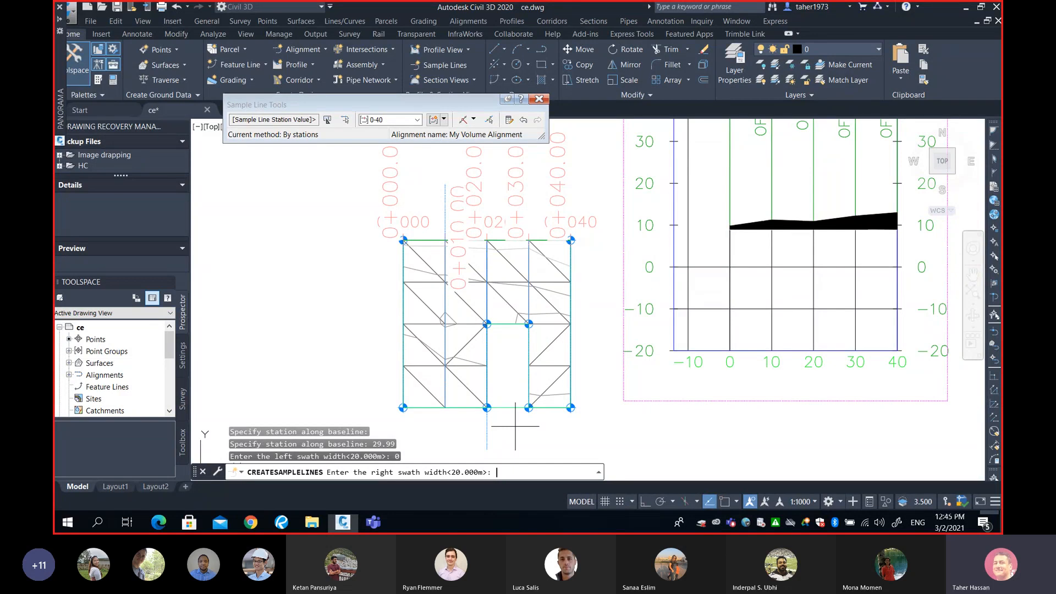
{"action": "type", "text": "50"}
{"action": "key", "text": "Return"}
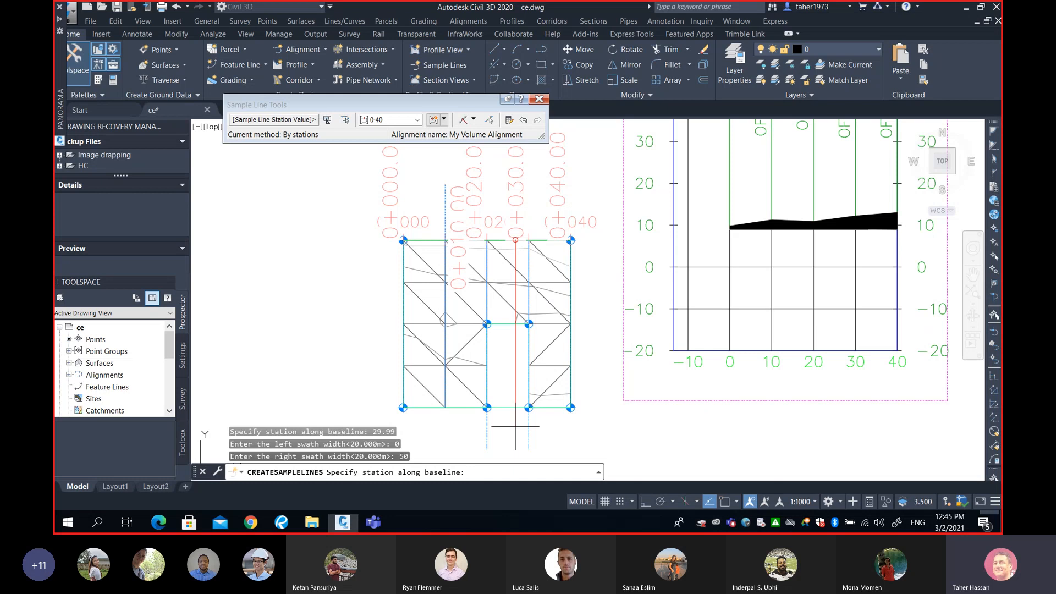
{"action": "key", "text": "Return"}
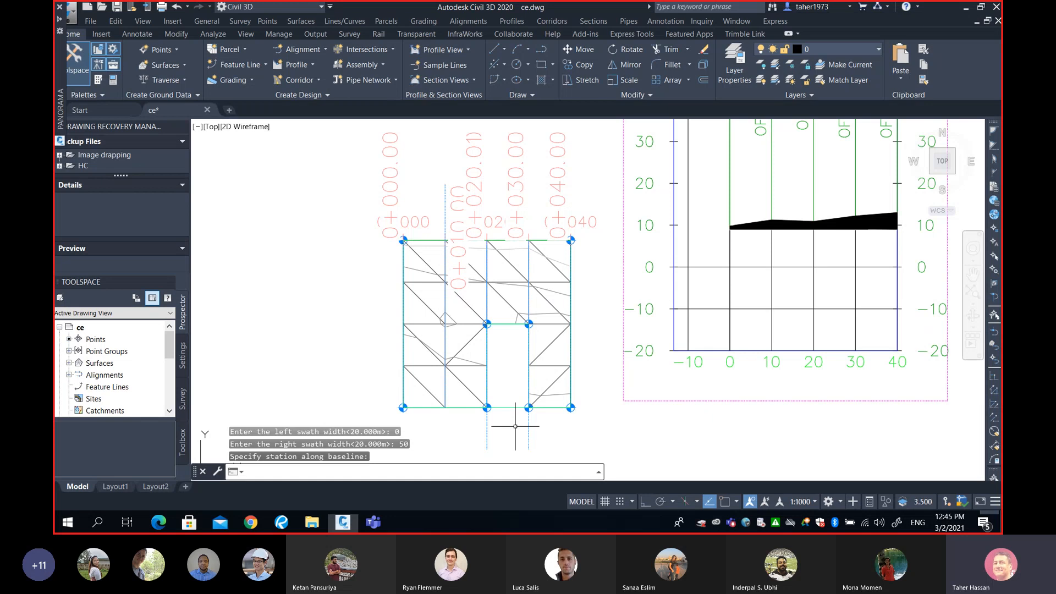
Create a section view for sample line 0+020.01 and place it beside the 0+020.00 section view
{"action": "scroll", "coordinate": [515, 426], "scroll_direction": "down", "scroll_amount": 6}
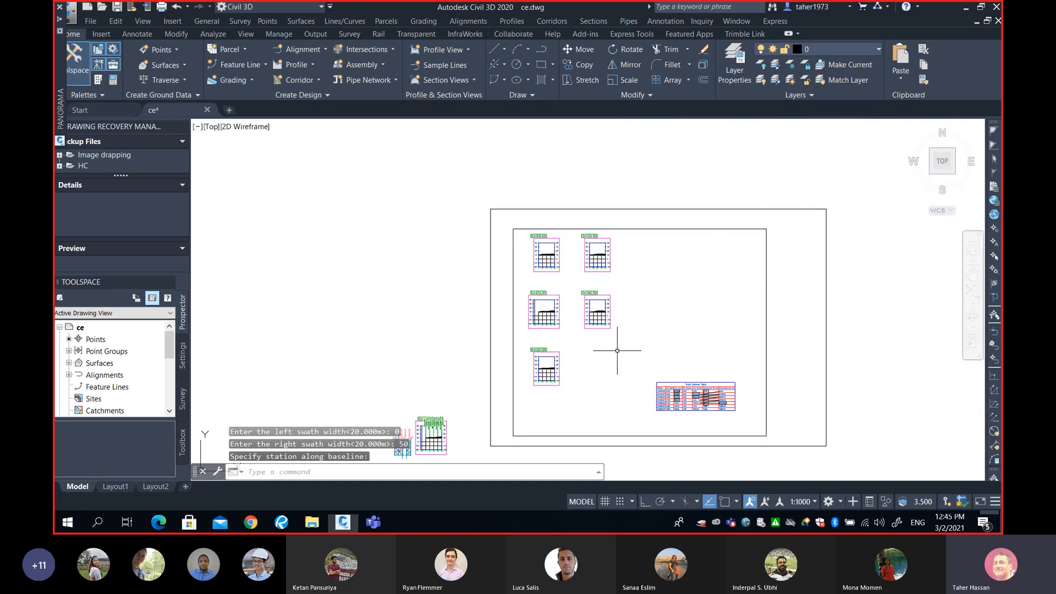
{"action": "scroll", "coordinate": [618, 349], "scroll_direction": "up", "scroll_amount": 2}
{"action": "scroll", "coordinate": [618, 349], "scroll_direction": "down", "scroll_amount": 2}
{"action": "scroll", "coordinate": [616, 346], "scroll_direction": "up", "scroll_amount": 2}
{"action": "middle_click_drag", "start_coordinate": [611, 332], "coordinate": [616, 337]}
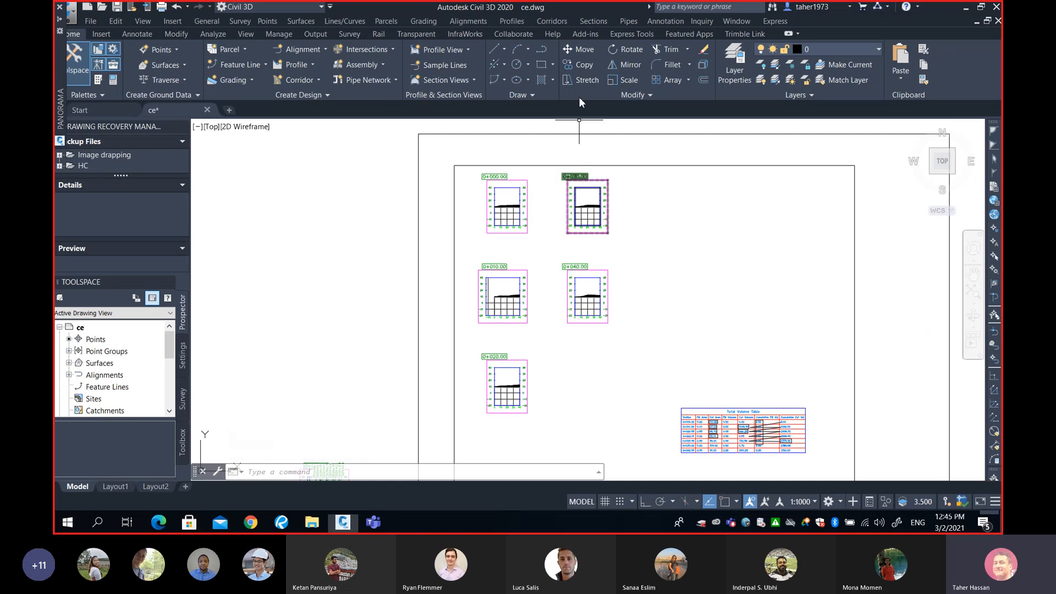
{"action": "left_click", "coordinate": [586, 22]}
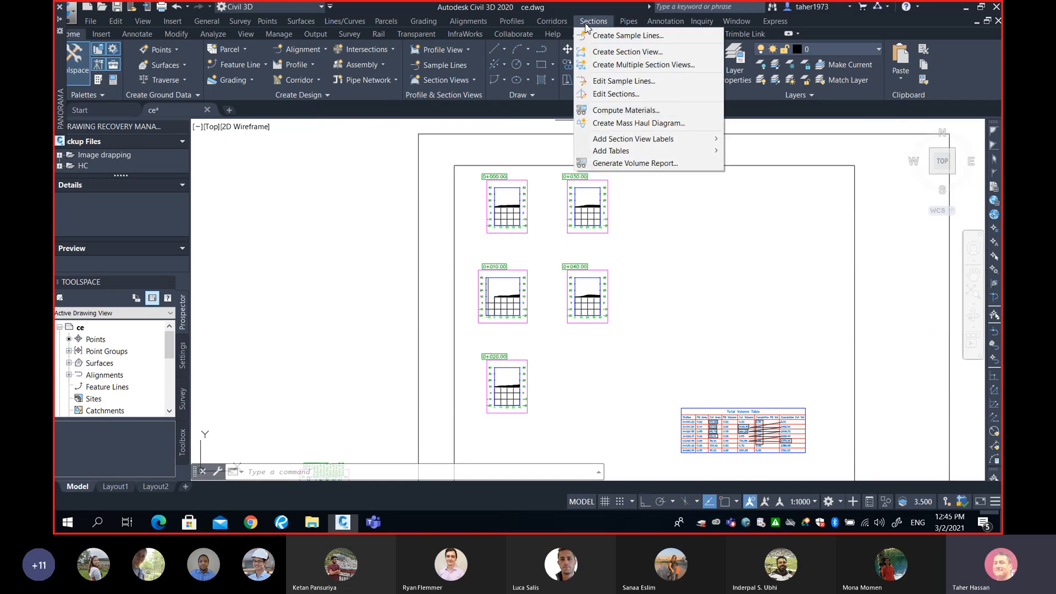
{"action": "left_click", "coordinate": [623, 52]}
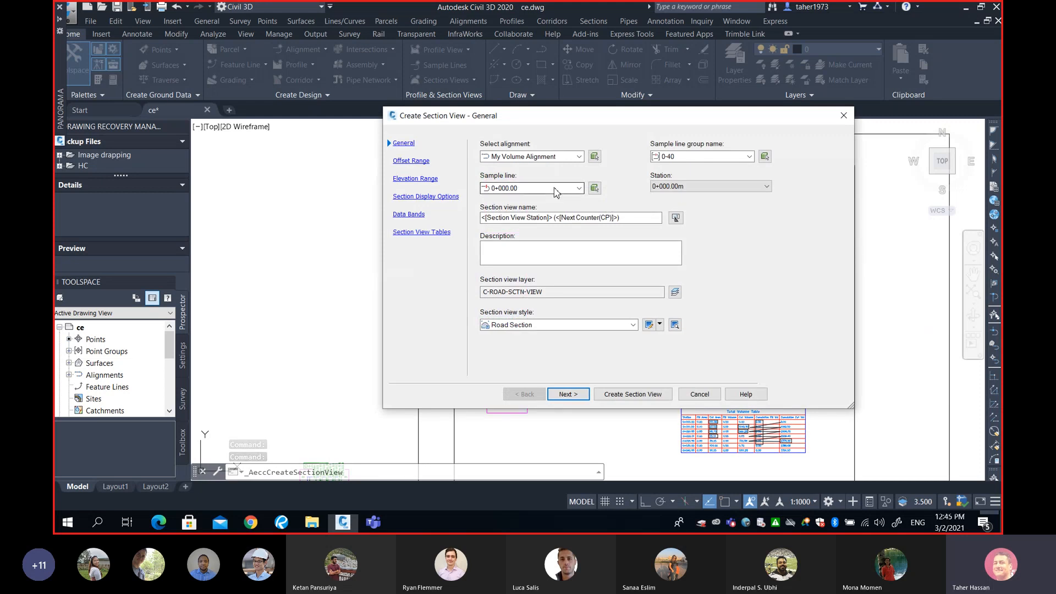
{"action": "left_click", "coordinate": [556, 192]}
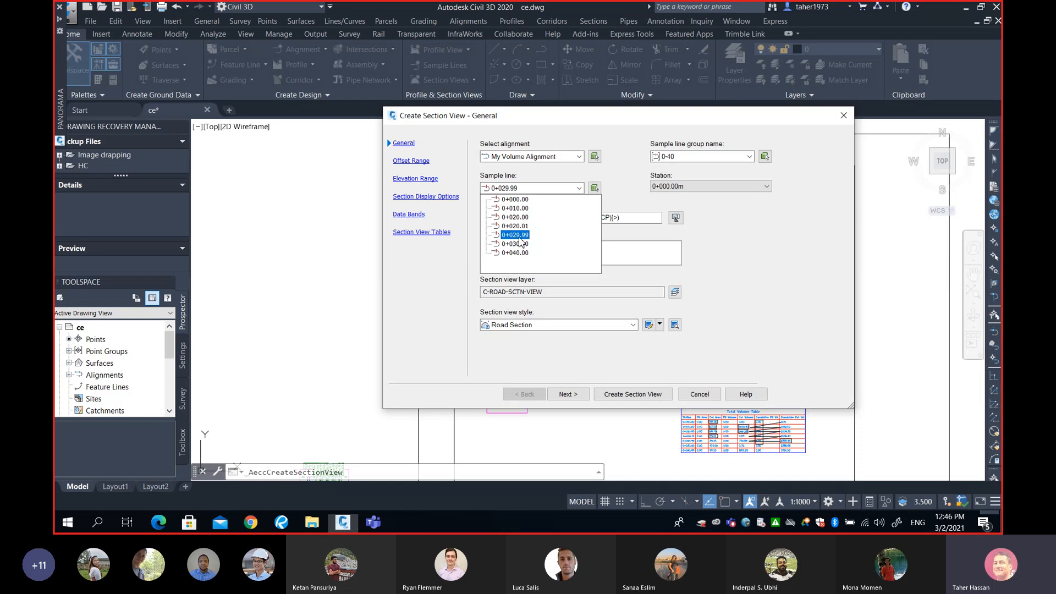
{"action": "left_click", "coordinate": [519, 226]}
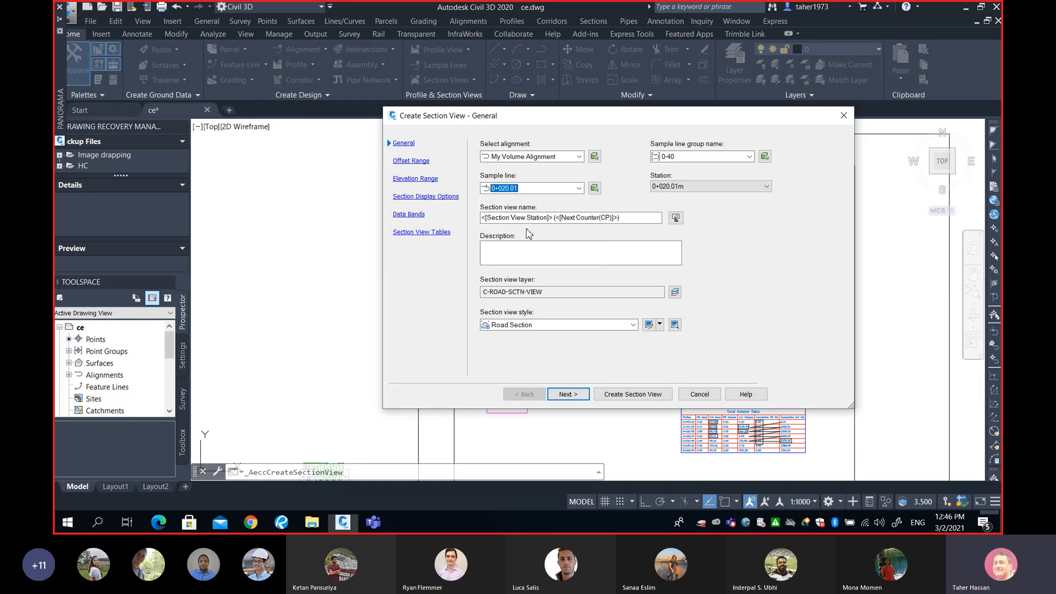
{"action": "left_click", "coordinate": [614, 397]}
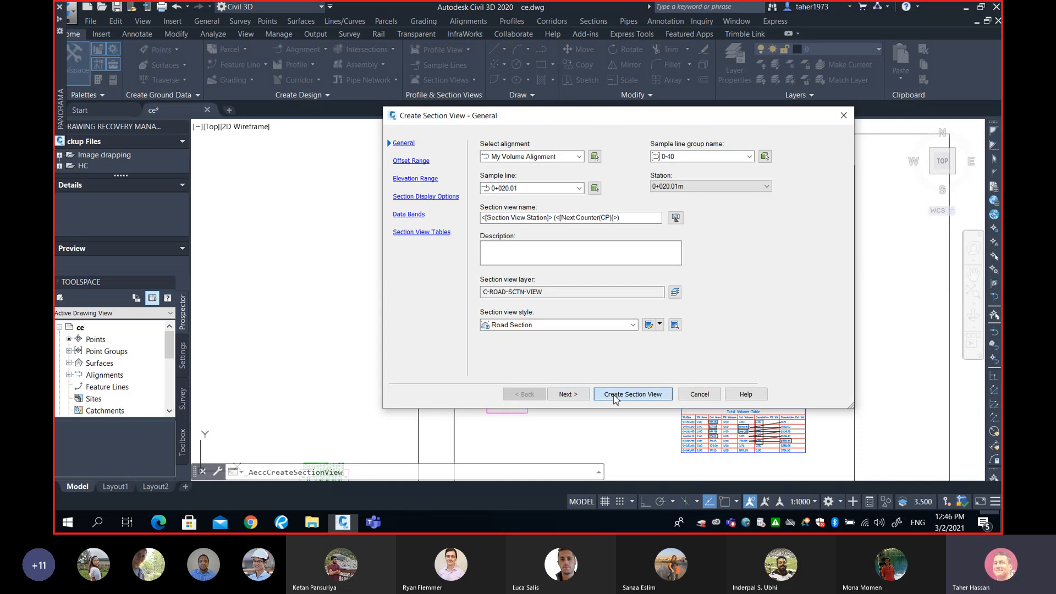
{"action": "middle_click_drag", "start_coordinate": [562, 349], "coordinate": [577, 306]}
{"action": "scroll", "coordinate": [572, 316], "scroll_direction": "up", "scroll_amount": 2}
{"action": "scroll", "coordinate": [550, 352], "scroll_direction": "up", "scroll_amount": 3}
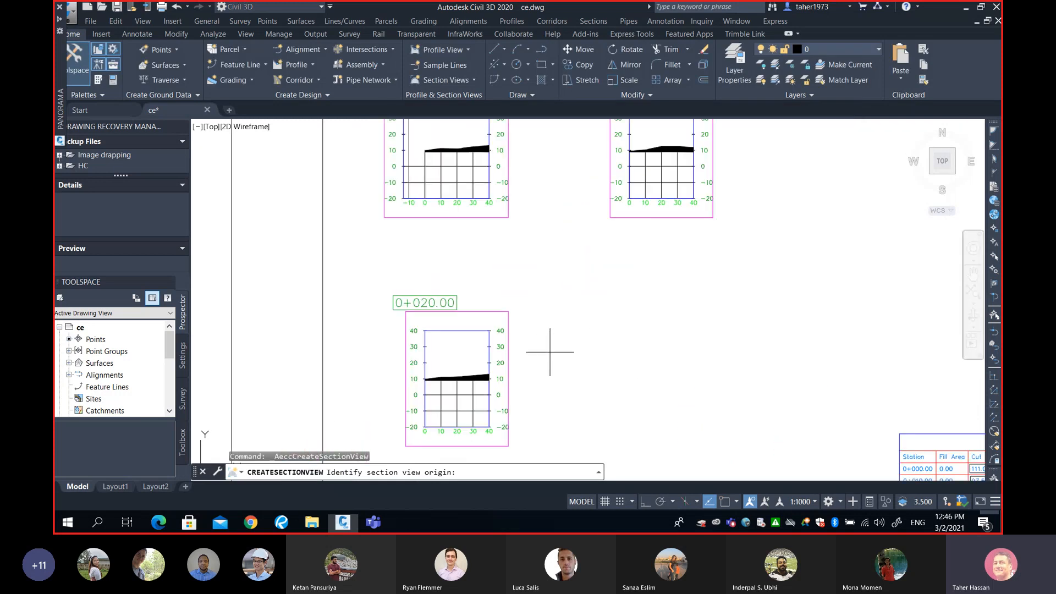
{"action": "middle_click_drag", "start_coordinate": [550, 352], "coordinate": [520, 328]}
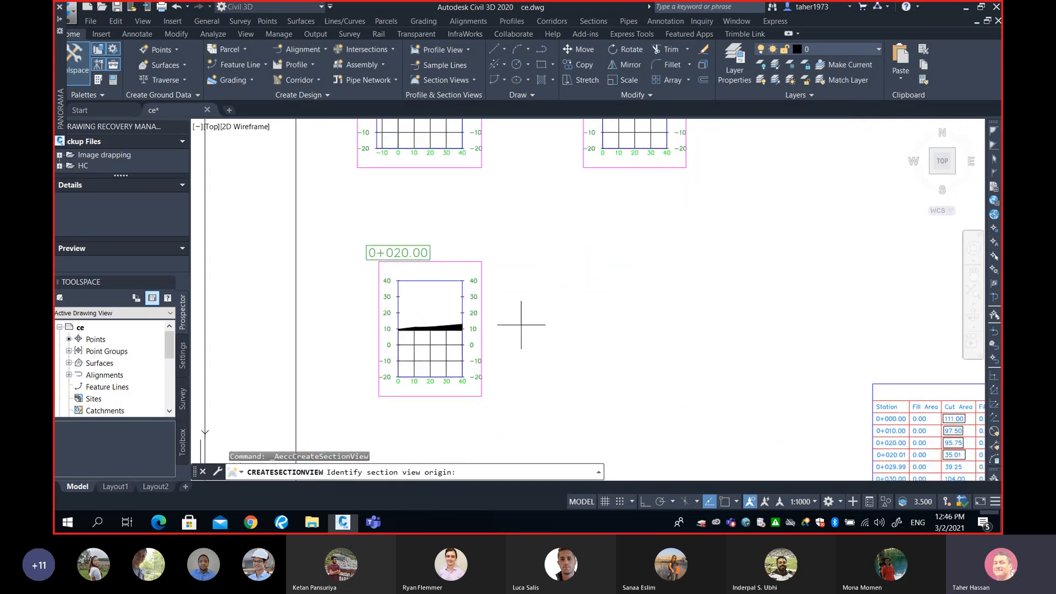
{"action": "left_click", "coordinate": [524, 378]}
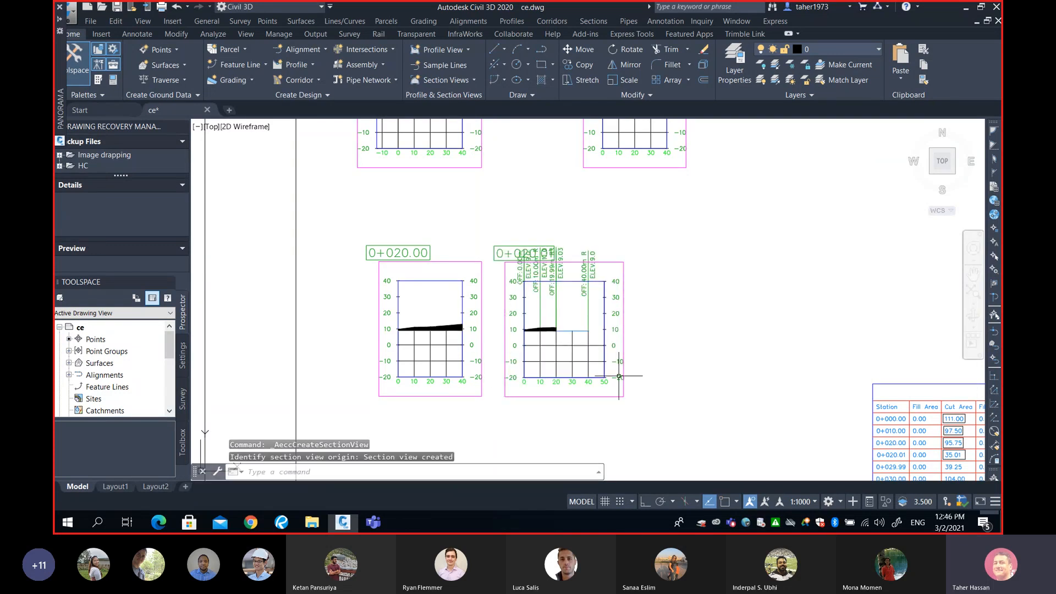
Create a section view for sample line 0+029.99 and place it beside the 0+030.00 section view
{"action": "scroll", "coordinate": [481, 326], "scroll_direction": "up", "scroll_amount": 2}
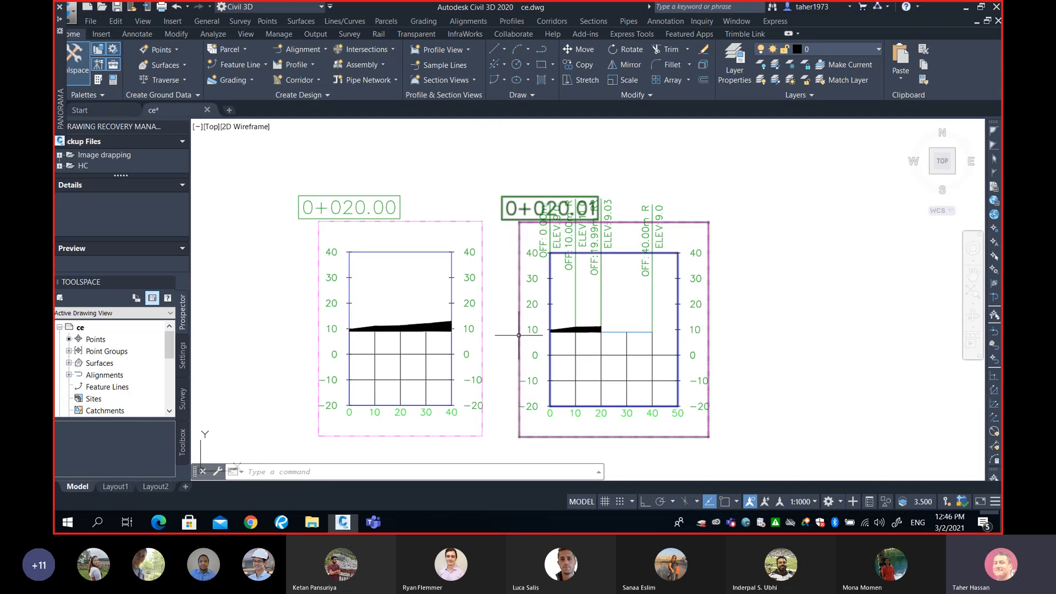
{"action": "scroll", "coordinate": [519, 335], "scroll_direction": "down", "scroll_amount": 5}
{"action": "scroll", "coordinate": [585, 236], "scroll_direction": "up", "scroll_amount": 4}
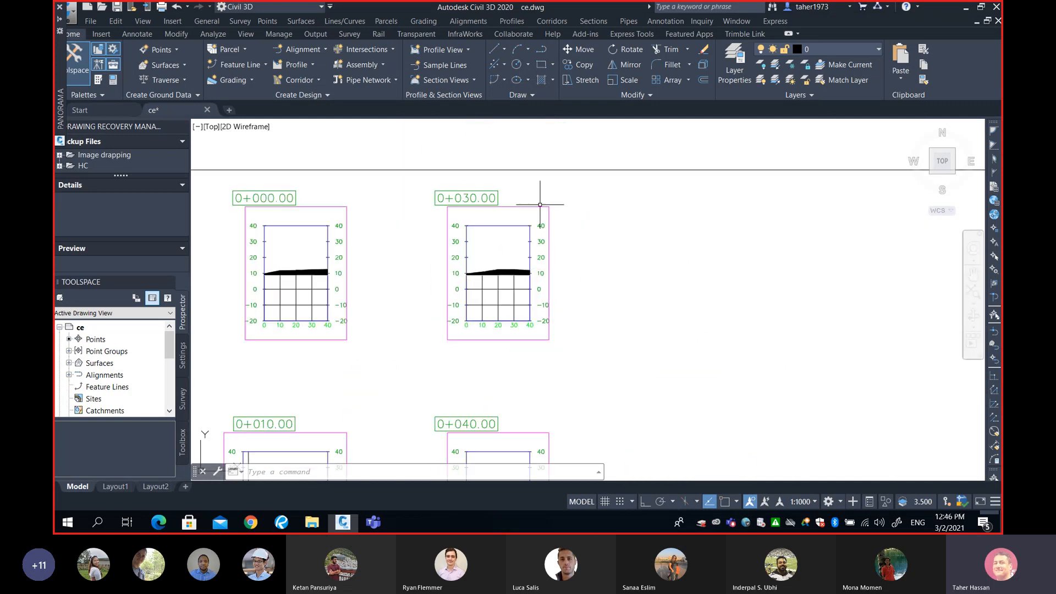
{"action": "left_click", "coordinate": [593, 20]}
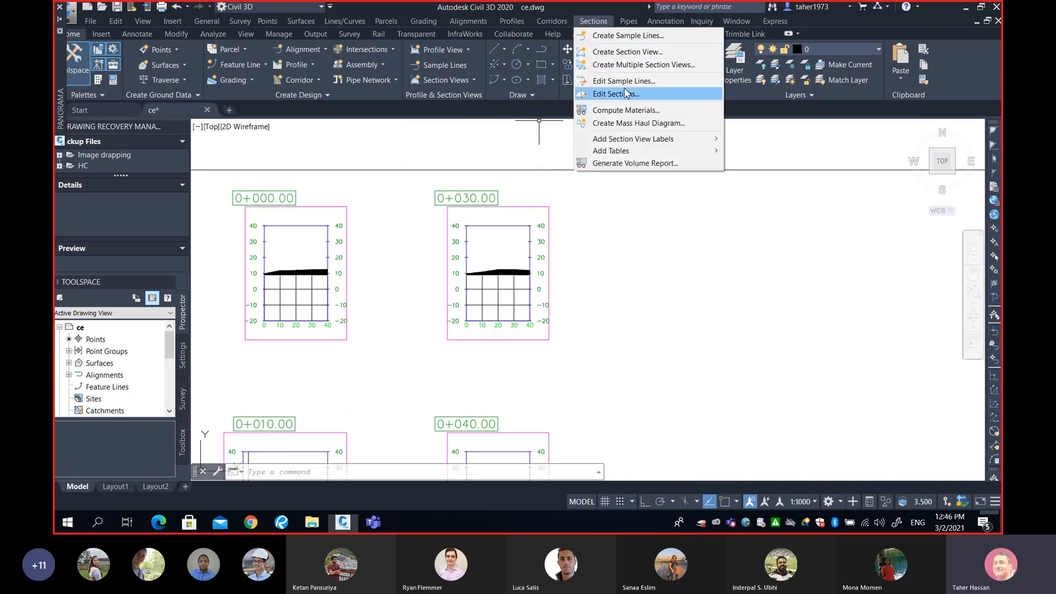
{"action": "left_click", "coordinate": [622, 51]}
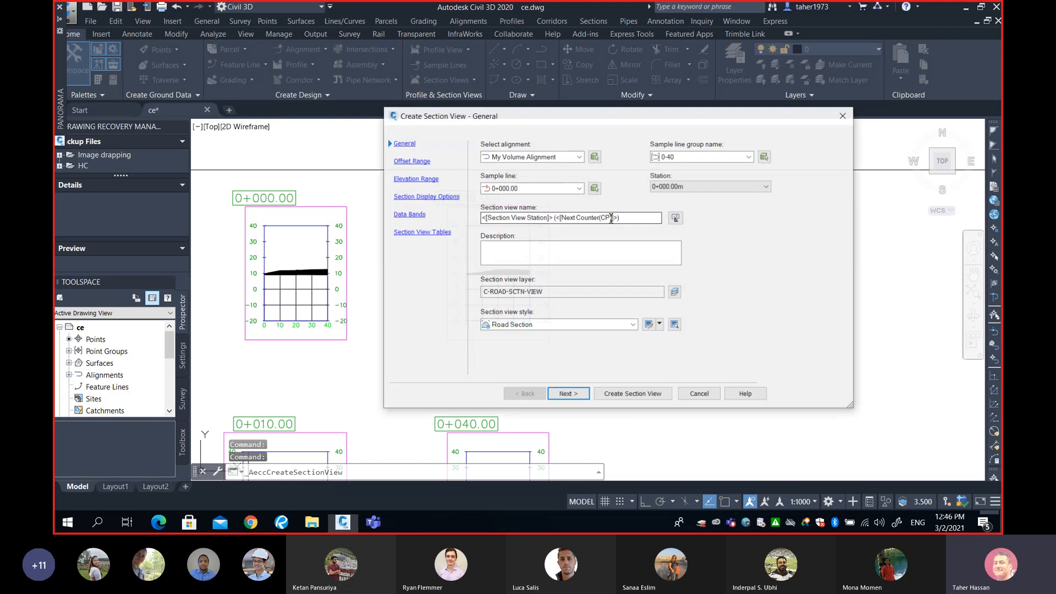
{"action": "left_click", "coordinate": [553, 188]}
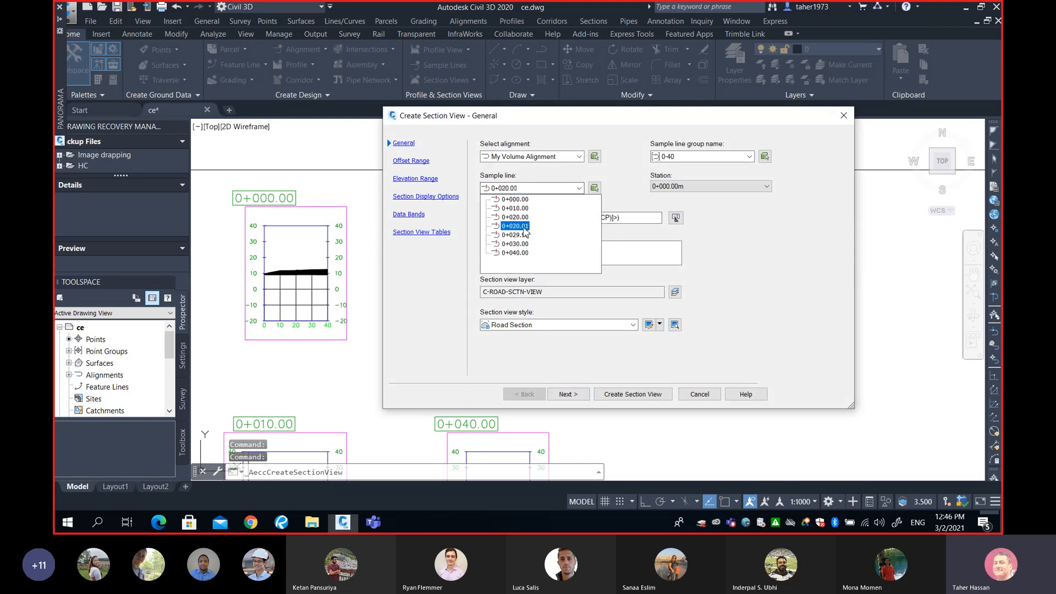
{"action": "left_click", "coordinate": [517, 235]}
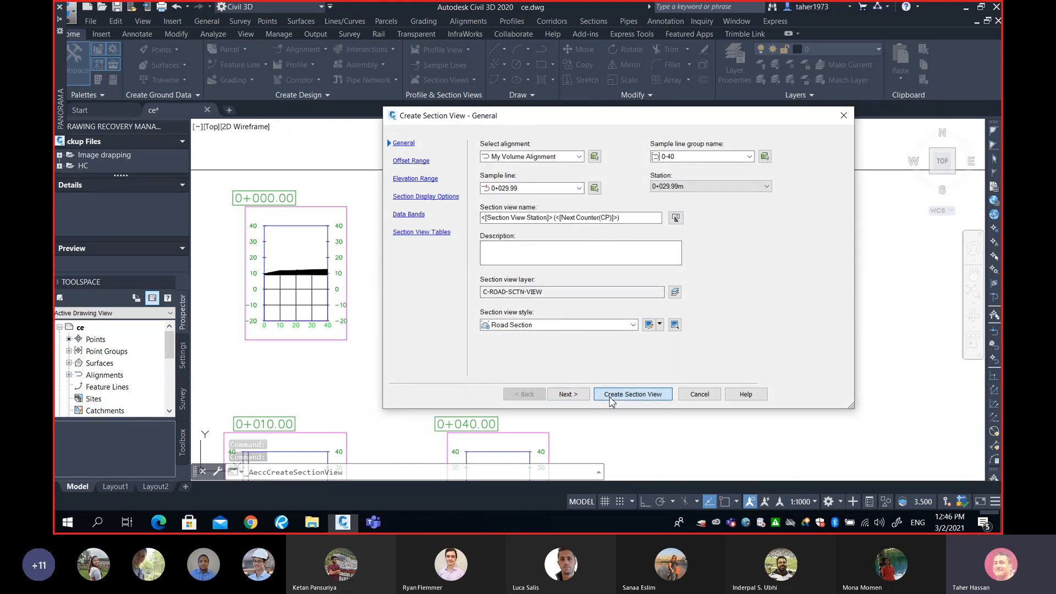
{"action": "left_click", "coordinate": [610, 398]}
{"action": "scroll", "coordinate": [605, 352], "scroll_direction": "up", "scroll_amount": 3}
{"action": "middle_click_drag", "start_coordinate": [577, 306], "coordinate": [594, 380]}
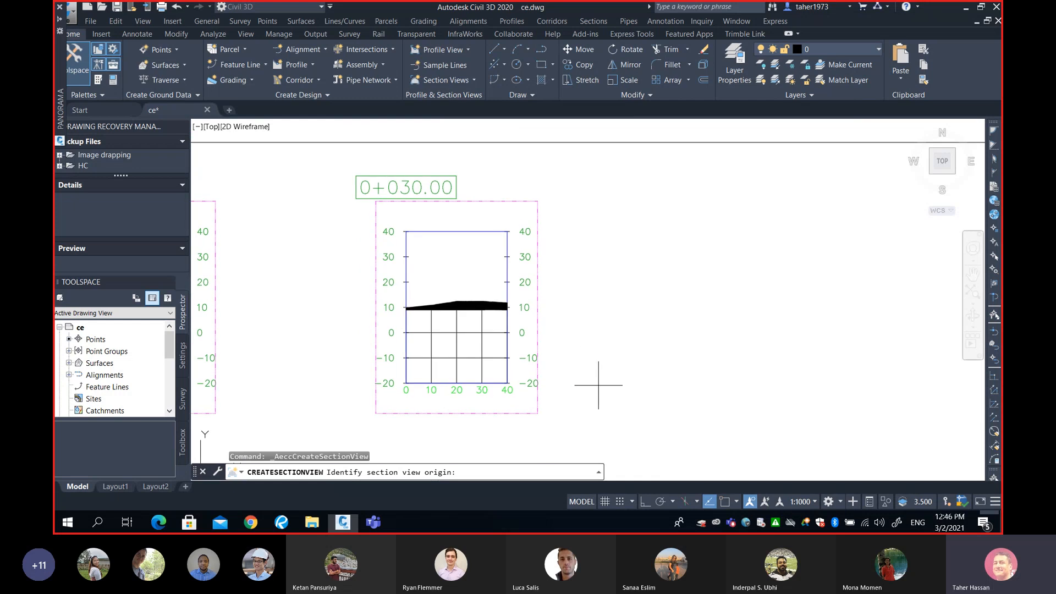
{"action": "left_click", "coordinate": [598, 385]}
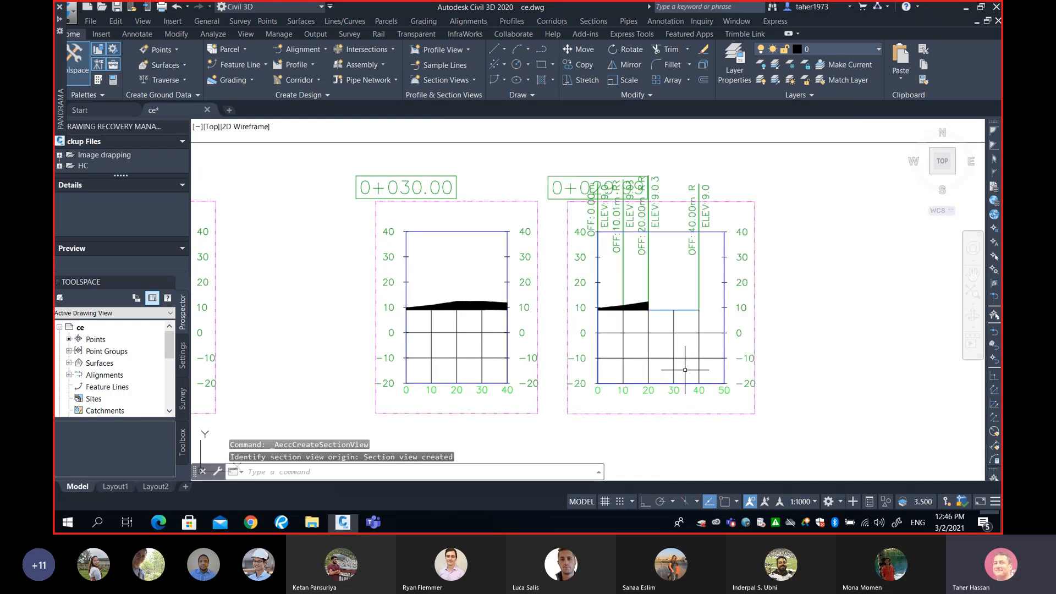
Examine the new 0+020.01 and 0+029.99 section views alongside the neighbouring section views
{"action": "scroll", "coordinate": [685, 369], "scroll_direction": "down", "scroll_amount": 4}
{"action": "middle_click_drag", "start_coordinate": [646, 388], "coordinate": [653, 273]}
{"action": "middle_click_drag", "start_coordinate": [590, 379], "coordinate": [629, 267]}
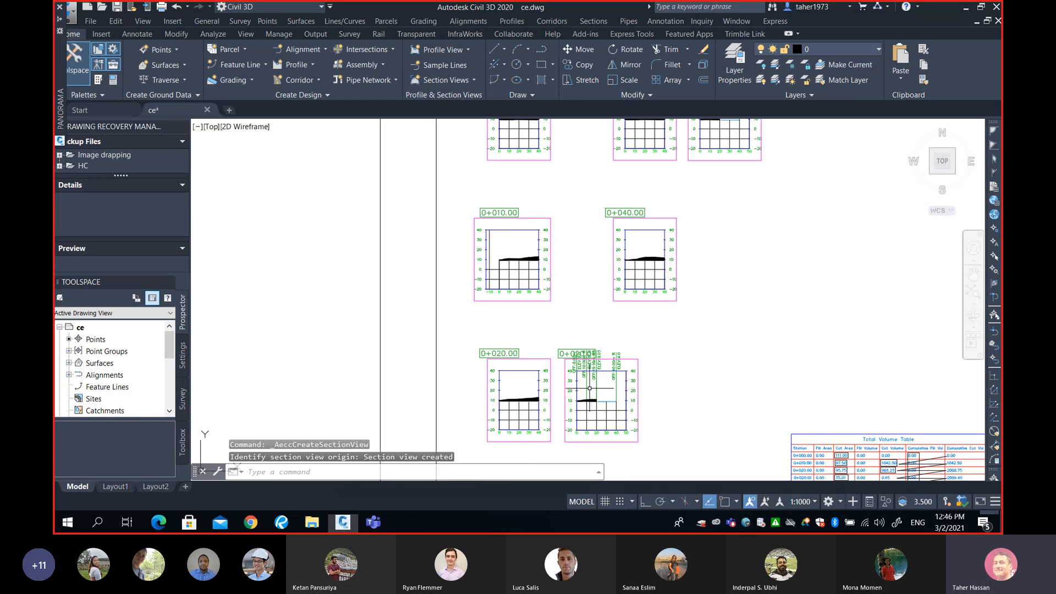
{"action": "scroll", "coordinate": [590, 388], "scroll_direction": "up", "scroll_amount": 4}
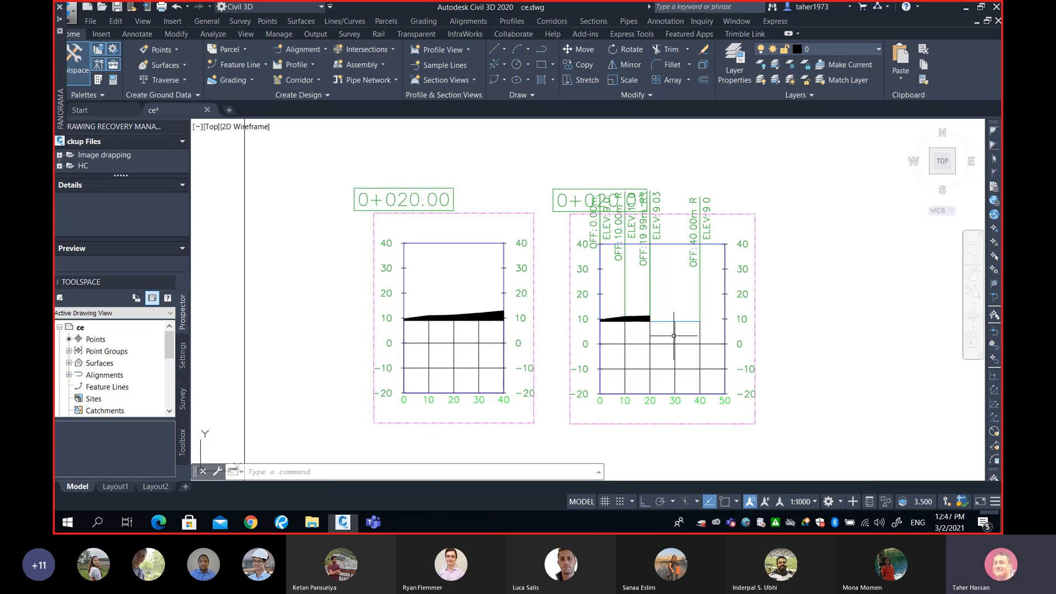
{"action": "scroll", "coordinate": [682, 325], "scroll_direction": "up", "scroll_amount": 4}
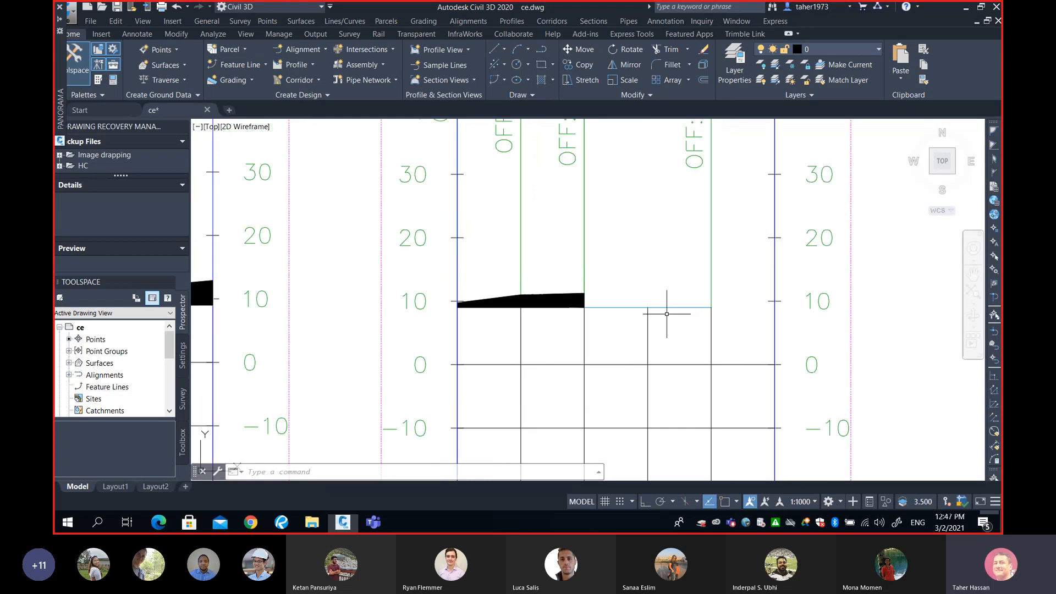
{"action": "scroll", "coordinate": [682, 318], "scroll_direction": "down", "scroll_amount": 4}
{"action": "scroll", "coordinate": [694, 363], "scroll_direction": "up", "scroll_amount": 2}
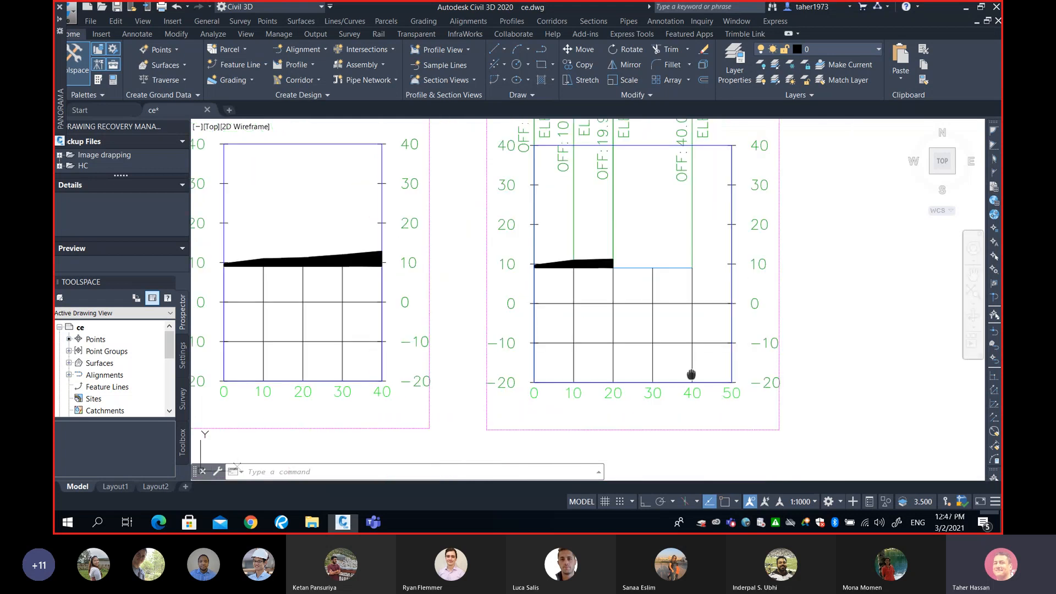
{"action": "scroll", "coordinate": [692, 374], "scroll_direction": "up", "scroll_amount": 2}
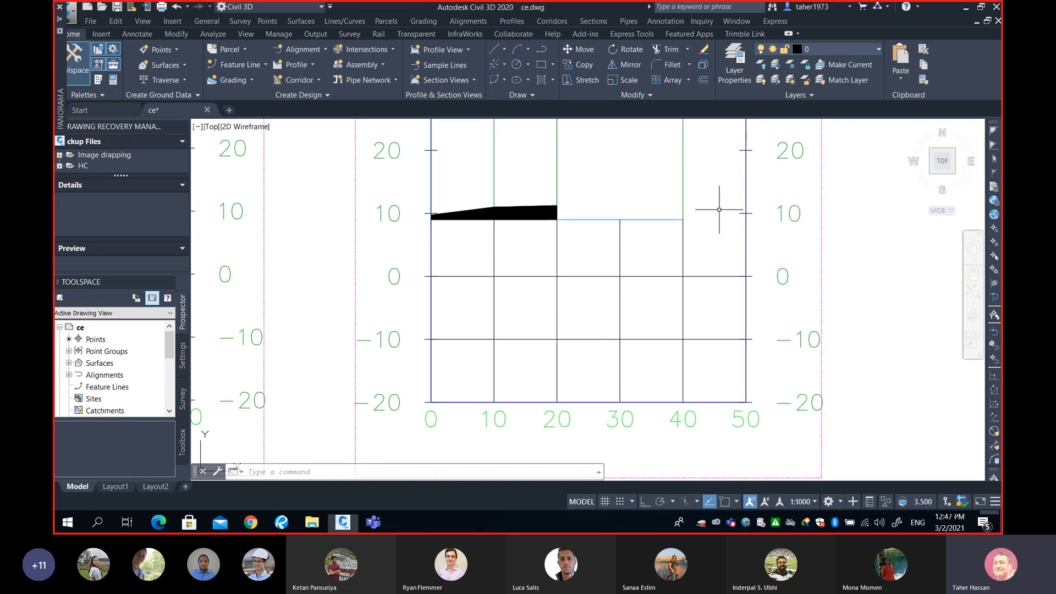
{"action": "scroll", "coordinate": [610, 213], "scroll_direction": "up", "scroll_amount": 4}
{"action": "scroll", "coordinate": [613, 209], "scroll_direction": "down", "scroll_amount": 4}
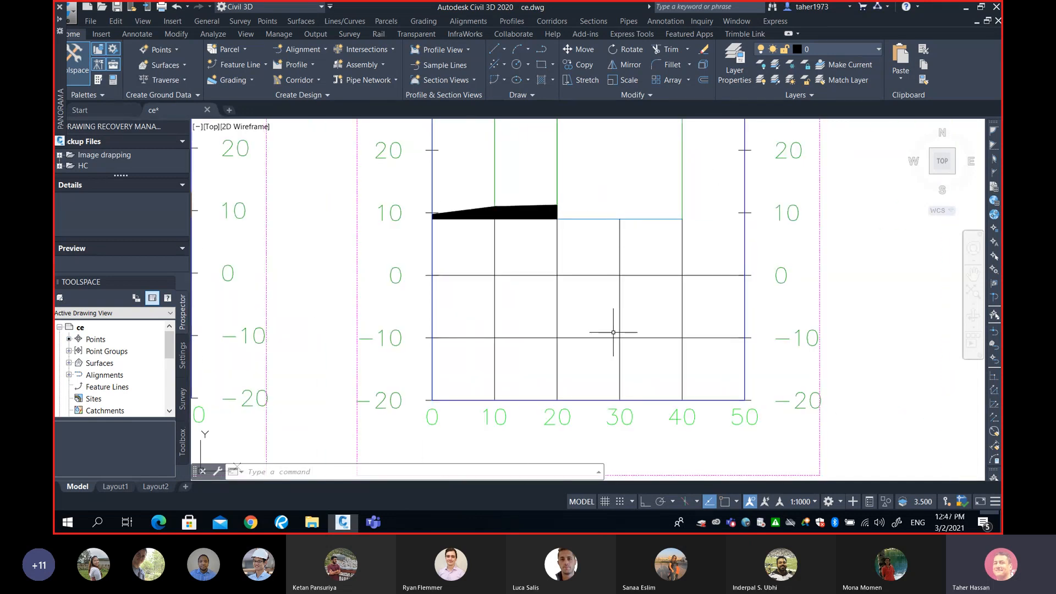
{"action": "middle_click_drag", "start_coordinate": [611, 214], "coordinate": [597, 286]}
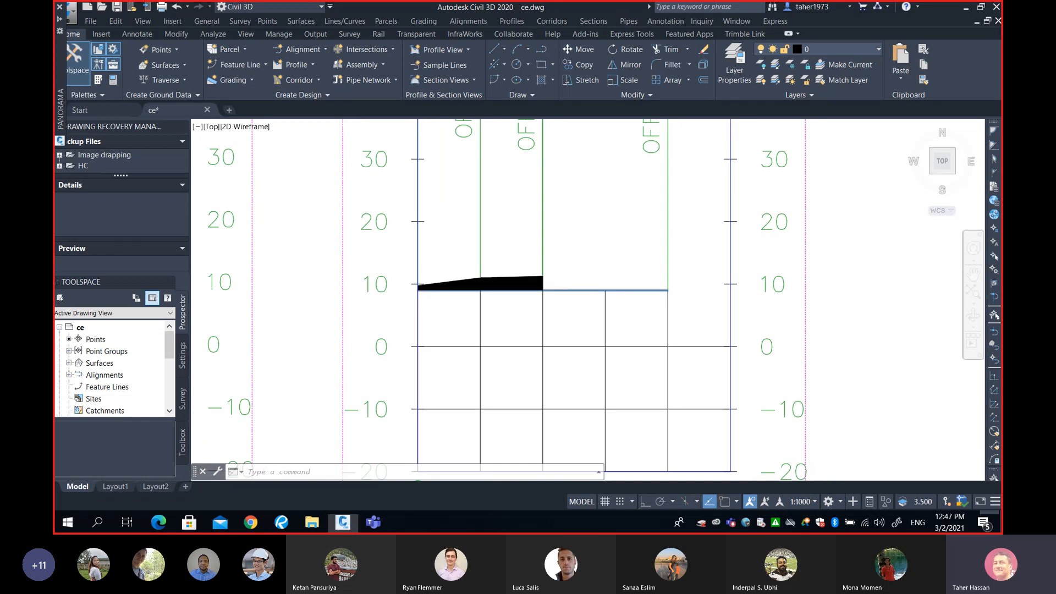
Inspect the 0+020.01 section view's cut region up close, comparing it with the 0+020.00 and 0+030.00 section views
{"action": "scroll", "coordinate": [597, 290], "scroll_direction": "up", "scroll_amount": 2}
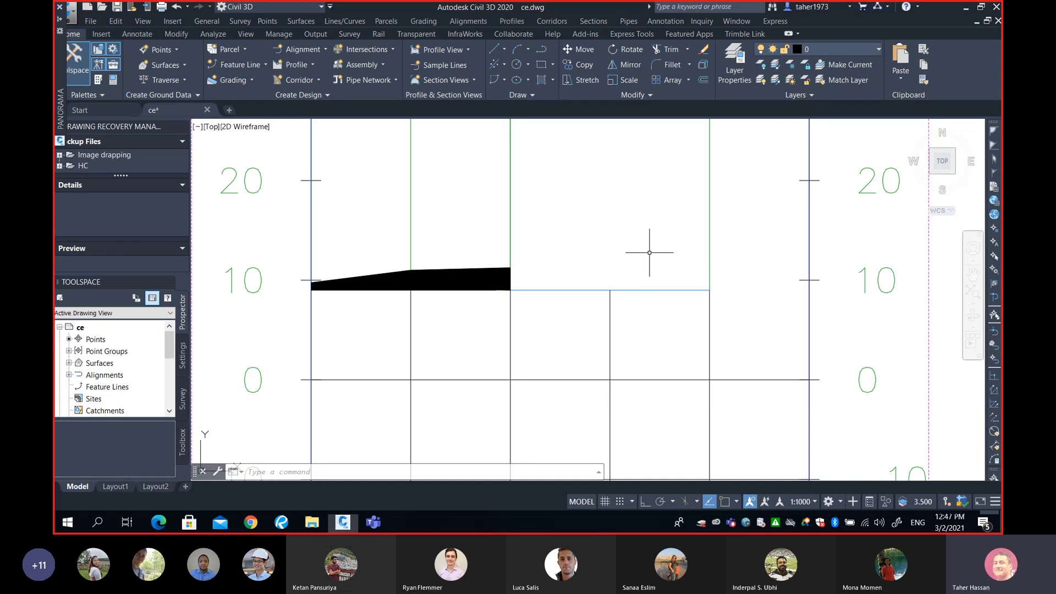
{"action": "mouse_move", "coordinate": [649, 252]}
{"action": "scroll", "coordinate": [608, 274], "scroll_direction": "down", "scroll_amount": 4}
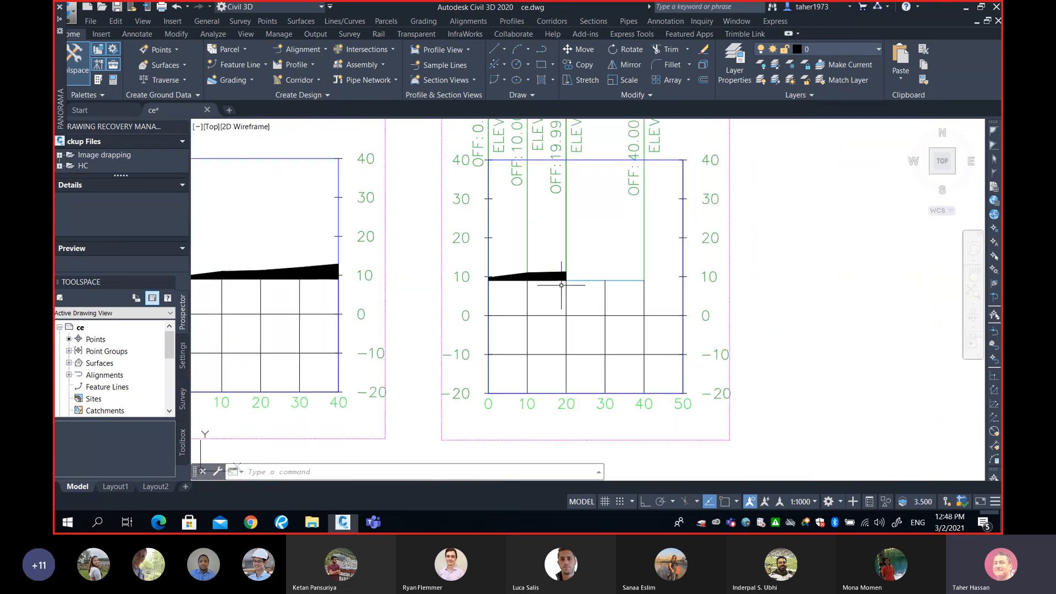
{"action": "scroll", "coordinate": [611, 283], "scroll_direction": "up", "scroll_amount": 2}
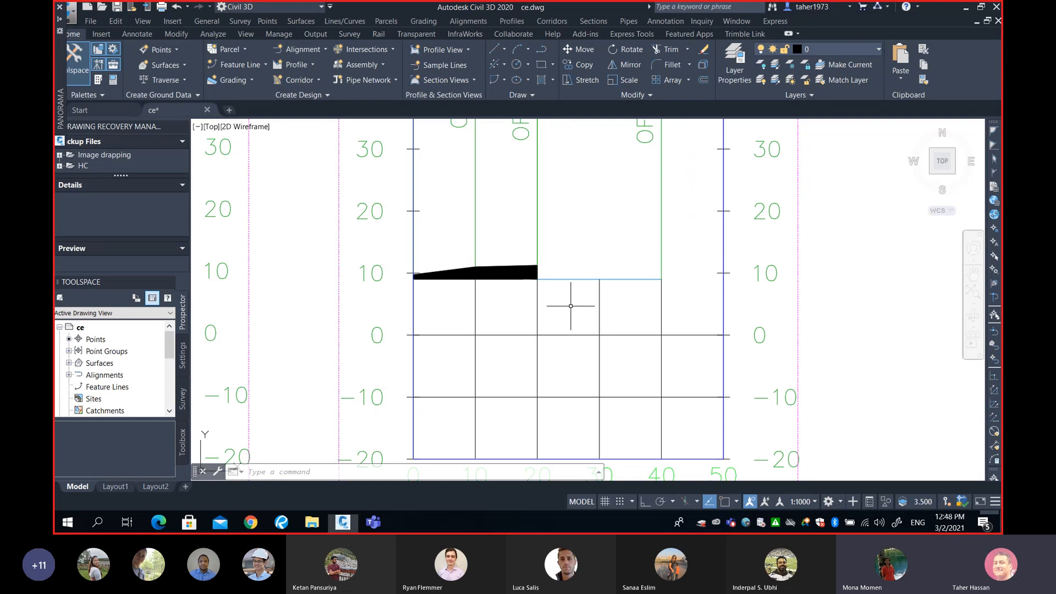
{"action": "scroll", "coordinate": [570, 305], "scroll_direction": "down", "scroll_amount": 2}
{"action": "mouse_move", "coordinate": [475, 301]}
{"action": "middle_mouse_down"}
{"action": "mouse_move", "coordinate": [694, 301]}
{"action": "mouse_move", "coordinate": [613, 312]}
{"action": "middle_mouse_up"}
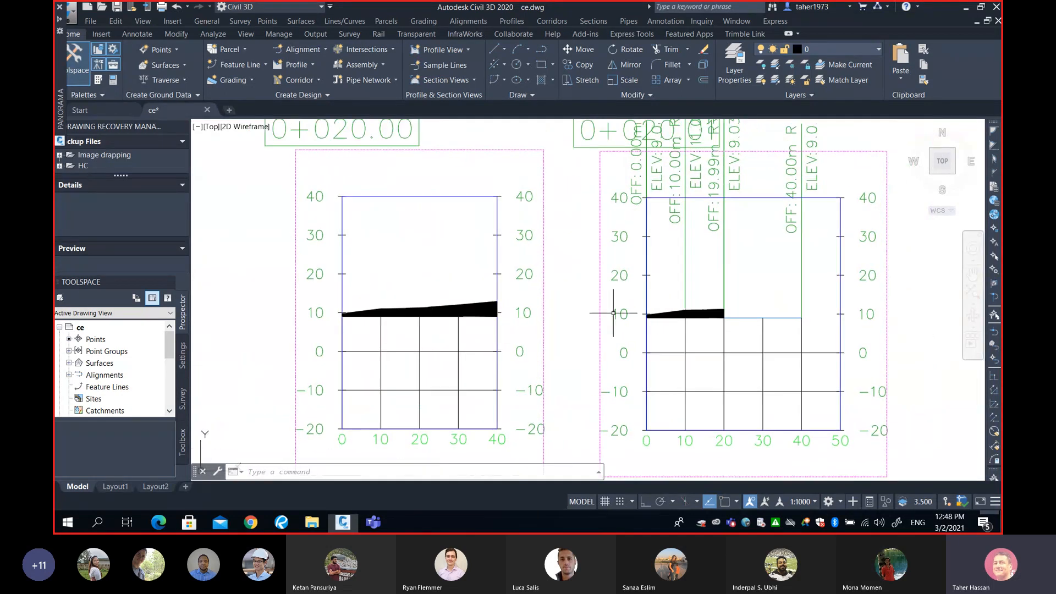
{"action": "middle_click_drag", "start_coordinate": [423, 322], "coordinate": [424, 328]}
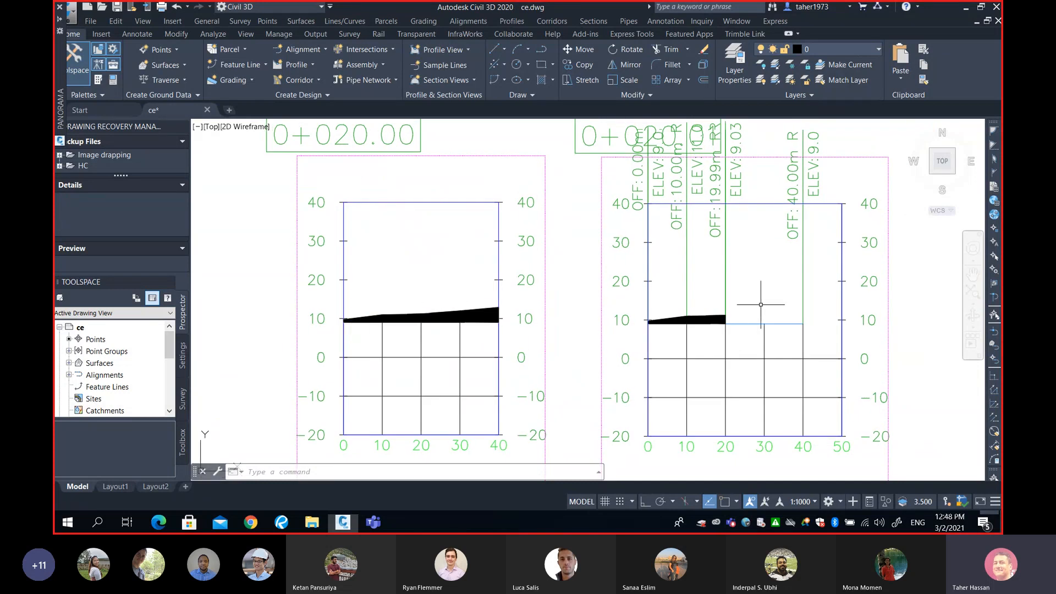
{"action": "mouse_move", "coordinate": [751, 309]}
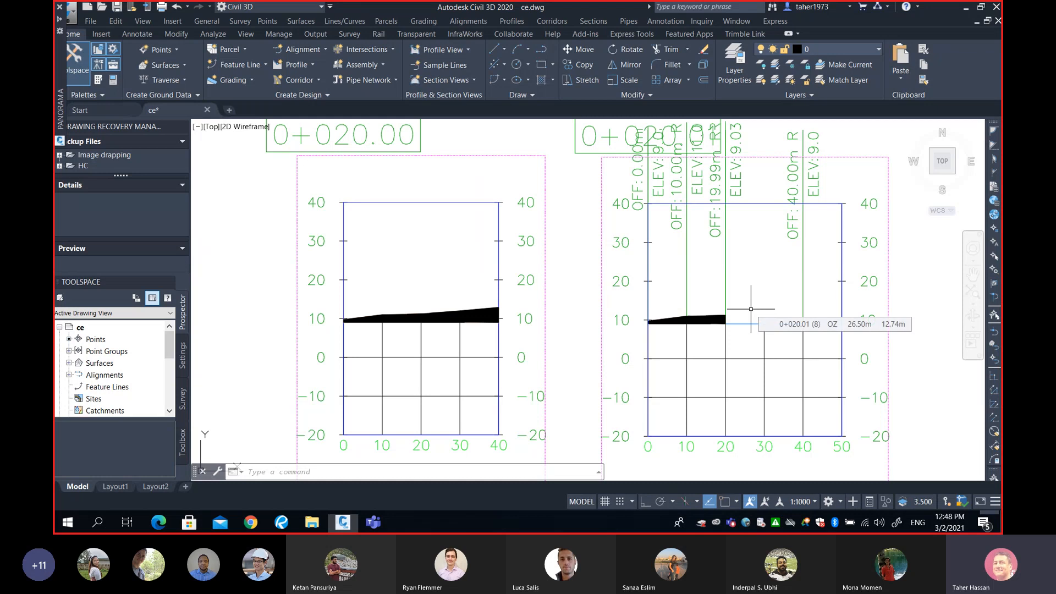
{"action": "scroll", "coordinate": [723, 291], "scroll_direction": "down", "scroll_amount": 3}
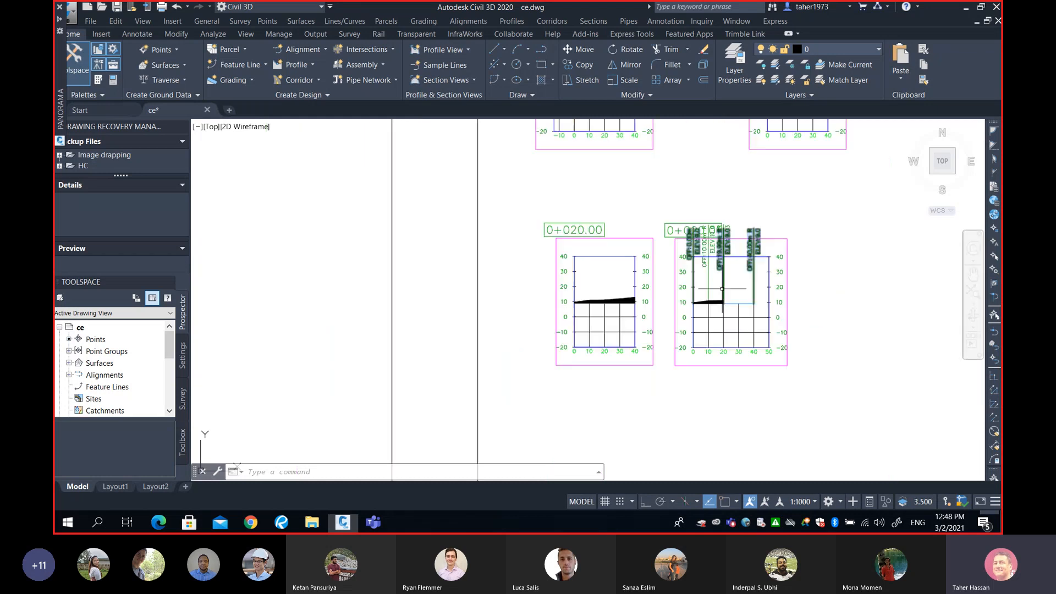
{"action": "middle_click_drag", "start_coordinate": [740, 192], "coordinate": [630, 361]}
{"action": "middle_click_drag", "start_coordinate": [644, 176], "coordinate": [579, 365]}
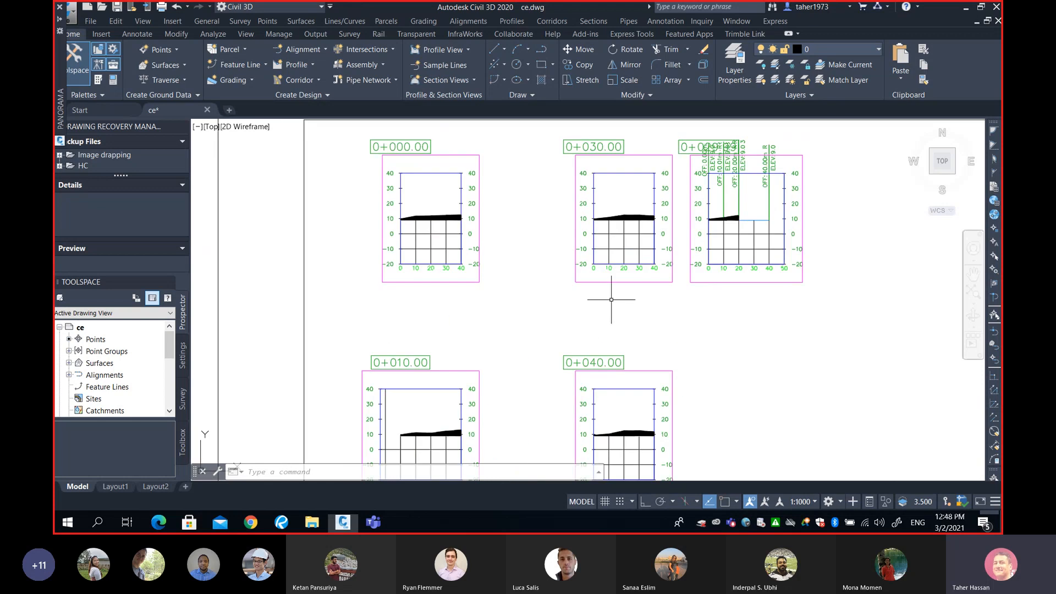
{"action": "middle_click_drag", "start_coordinate": [621, 251], "coordinate": [463, 376]}
{"action": "scroll", "coordinate": [515, 359], "scroll_direction": "up", "scroll_amount": 2}
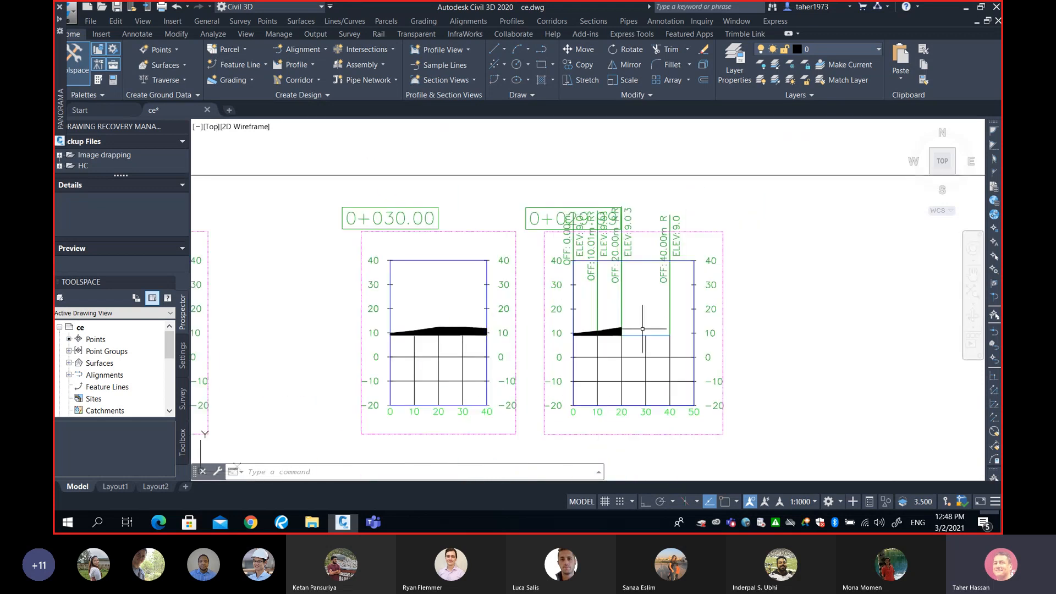
{"action": "scroll", "coordinate": [443, 333], "scroll_direction": "up", "scroll_amount": 2}
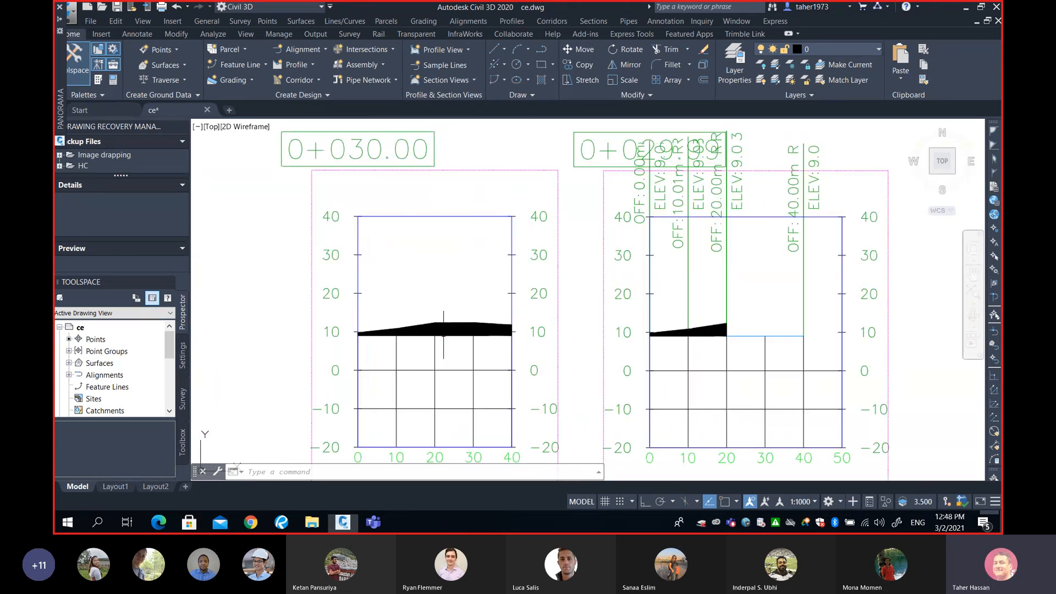
{"action": "scroll", "coordinate": [443, 333], "scroll_direction": "down", "scroll_amount": 2}
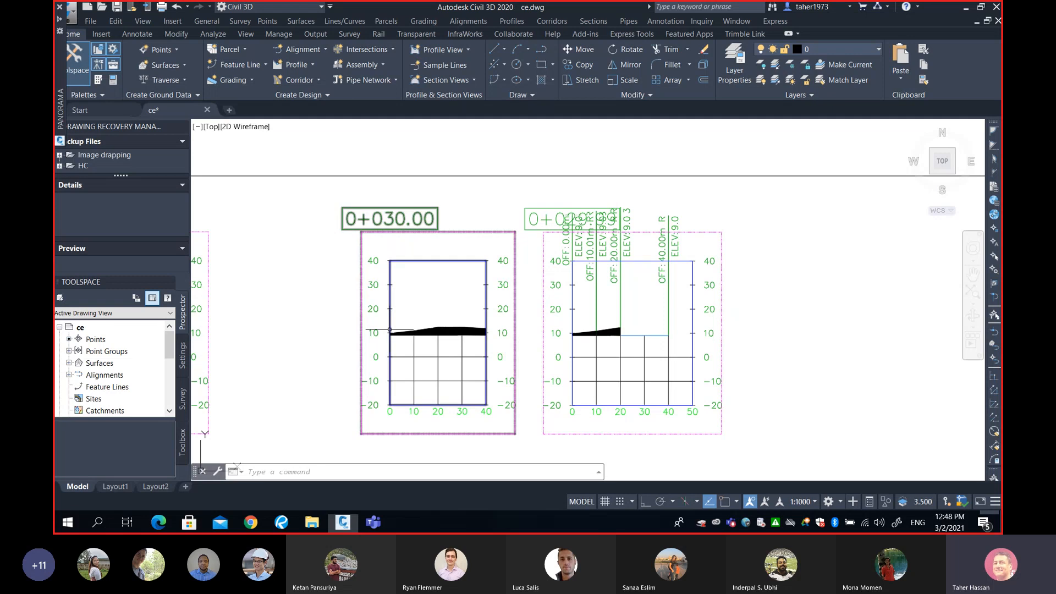
{"action": "scroll", "coordinate": [487, 332], "scroll_direction": "down", "scroll_amount": 1}
{"action": "scroll", "coordinate": [487, 332], "scroll_direction": "down", "scroll_amount": 3}
Erase the four highlight rectangles around the cut area values in the Total Volume Table
{"action": "mouse_move", "coordinate": [575, 353]}
{"action": "middle_mouse_down"}
{"action": "mouse_move", "coordinate": [554, 302]}
{"action": "mouse_move", "coordinate": [575, 264]}
{"action": "middle_mouse_up"}
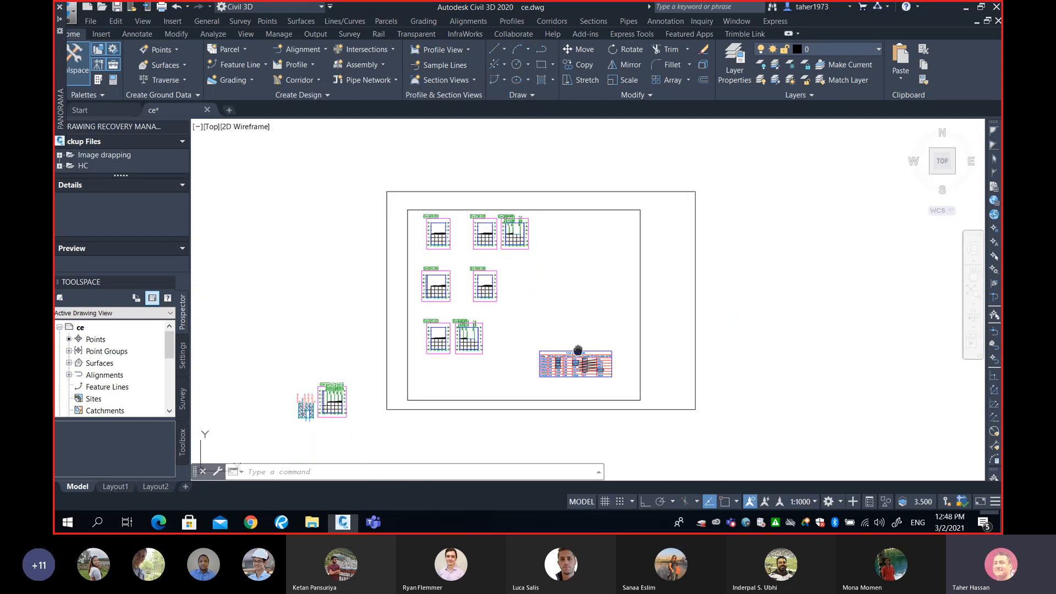
{"action": "middle_click_drag", "start_coordinate": [574, 352], "coordinate": [568, 308]}
{"action": "scroll", "coordinate": [568, 308], "scroll_direction": "up", "scroll_amount": 4}
{"action": "middle_click_drag", "start_coordinate": [486, 345], "coordinate": [591, 345]}
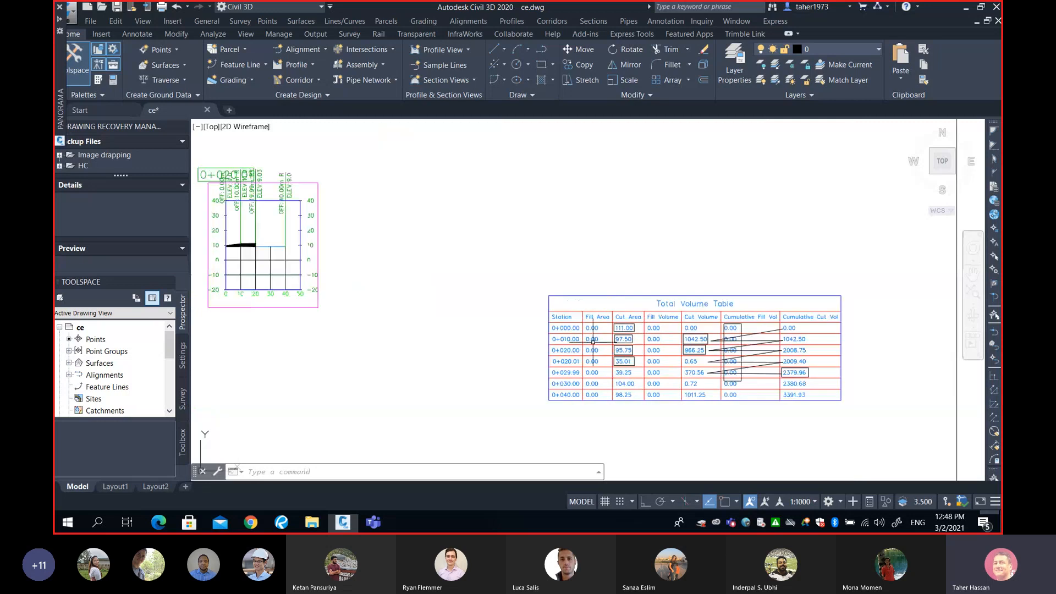
{"action": "scroll", "coordinate": [591, 345], "scroll_direction": "up", "scroll_amount": 3}
{"action": "scroll", "coordinate": [591, 344], "scroll_direction": "down", "scroll_amount": 3}
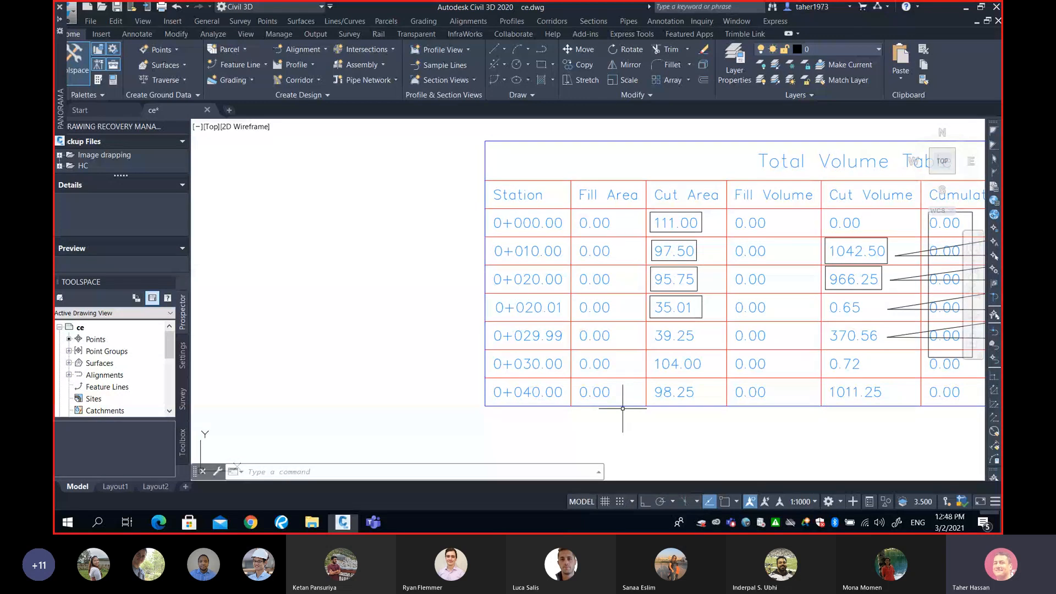
{"action": "left_click", "coordinate": [622, 432]}
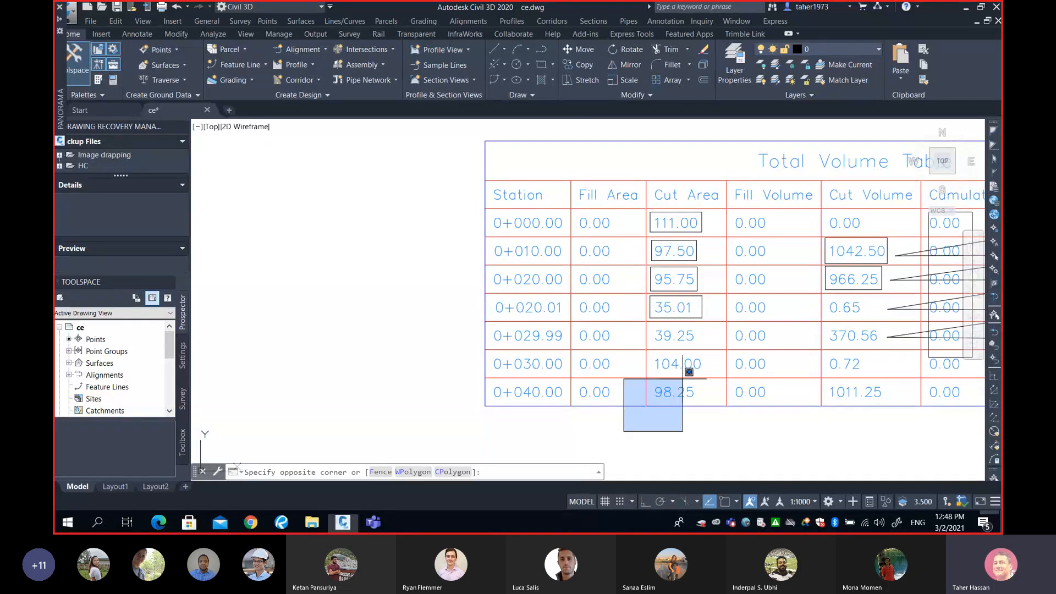
{"action": "left_click", "coordinate": [715, 203]}
{"action": "mouse_move", "coordinate": [698, 266]}
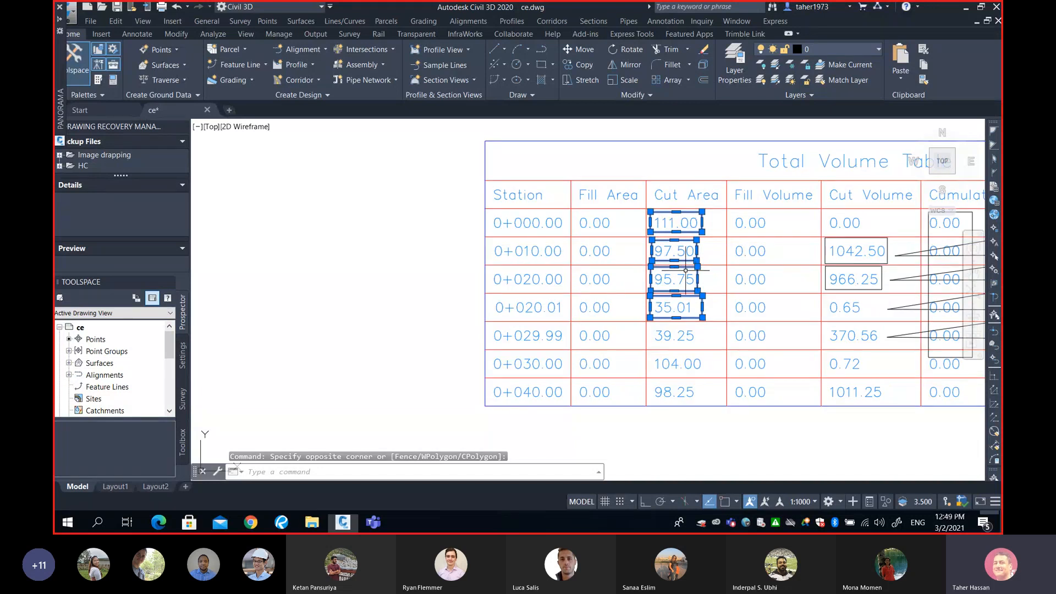
{"action": "type", "text": "e"}
{"action": "key", "text": "Return"}
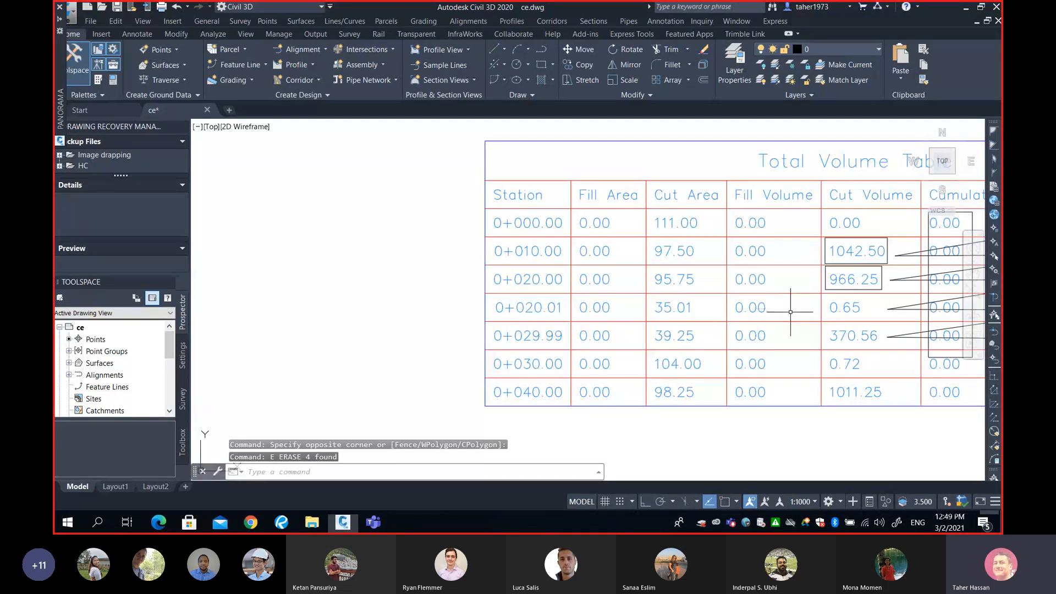
{"action": "scroll", "coordinate": [679, 300], "scroll_direction": "down", "scroll_amount": 3}
{"action": "type", "text": "e"}
{"action": "key", "text": "Return"}
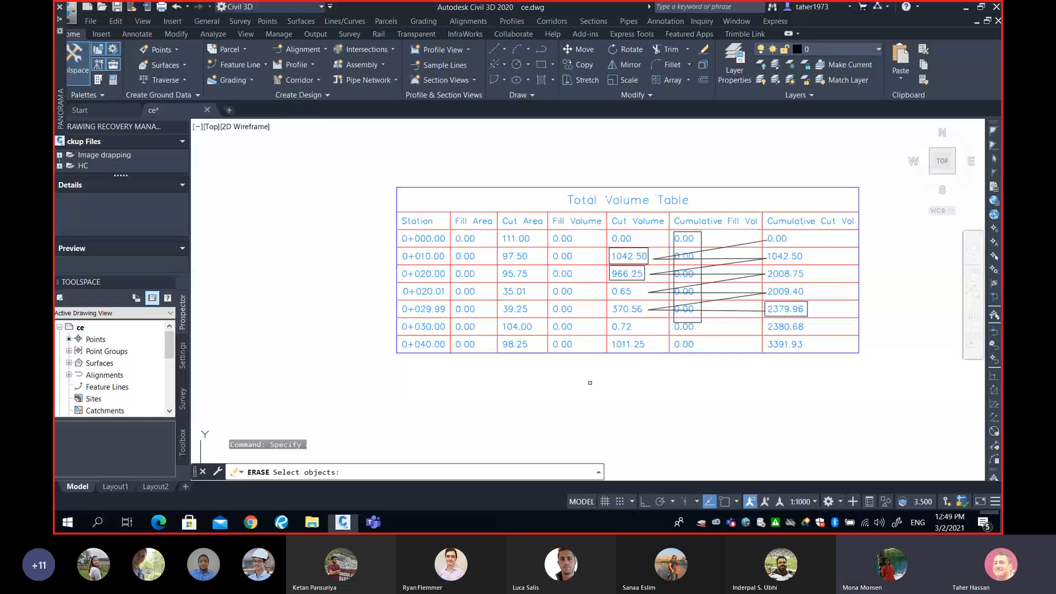
{"action": "left_click", "coordinate": [572, 401]}
{"action": "left_click", "coordinate": [806, 215]}
{"action": "type", "text": "e"}
{"action": "key", "text": "Return"}
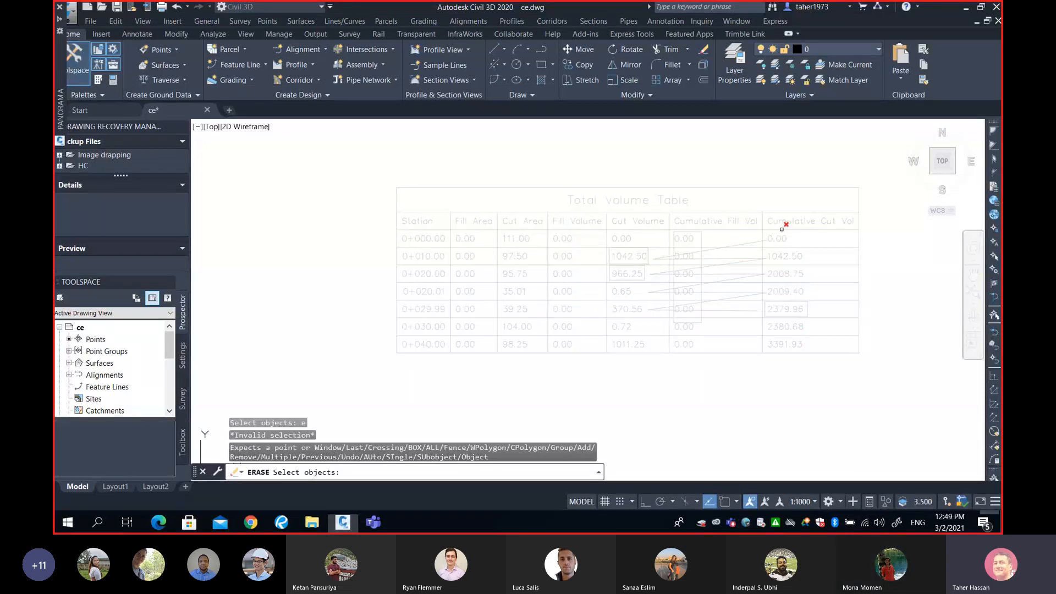
{"action": "key", "text": "Escape"}
{"action": "key", "text": "Escape"}
Erase the remaining highlight rectangles and connector lines in the cut volume and cumulative cut volume columns
{"action": "left_click", "coordinate": [580, 385]}
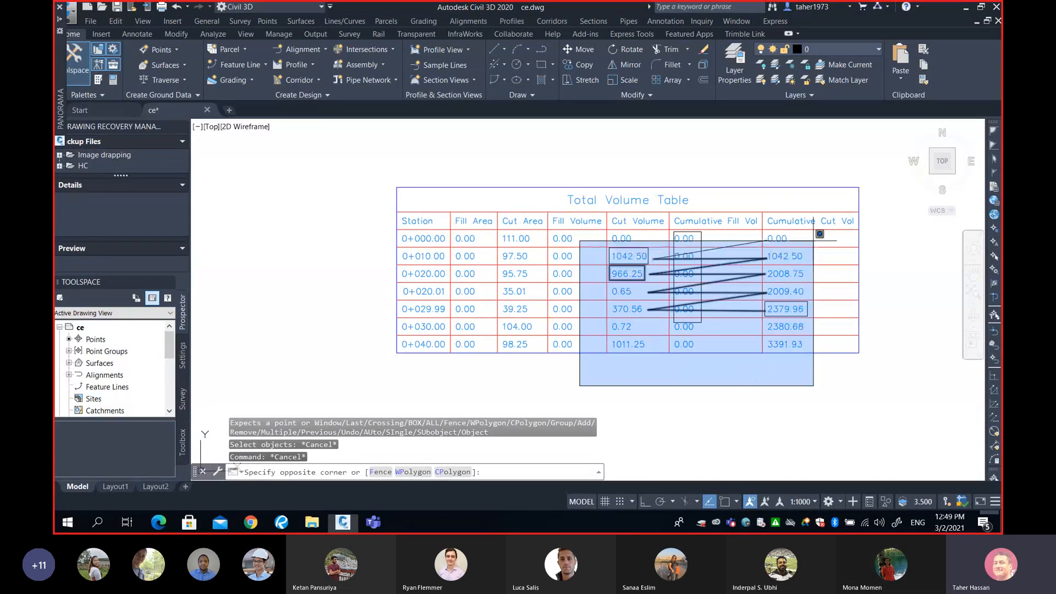
{"action": "left_click", "coordinate": [822, 206]}
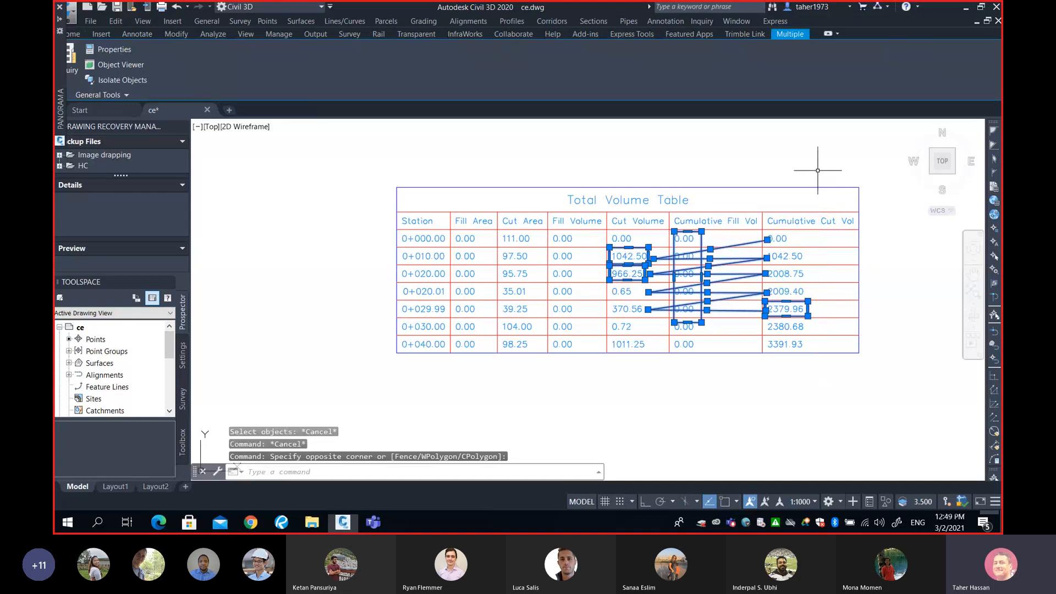
{"action": "type", "text": "e"}
{"action": "key", "text": "Return"}
Draw a rectangle around the 95.75 cut area value at station 0+020.00 in the volume table
{"action": "middle_click_drag", "start_coordinate": [545, 283], "coordinate": [633, 300]}
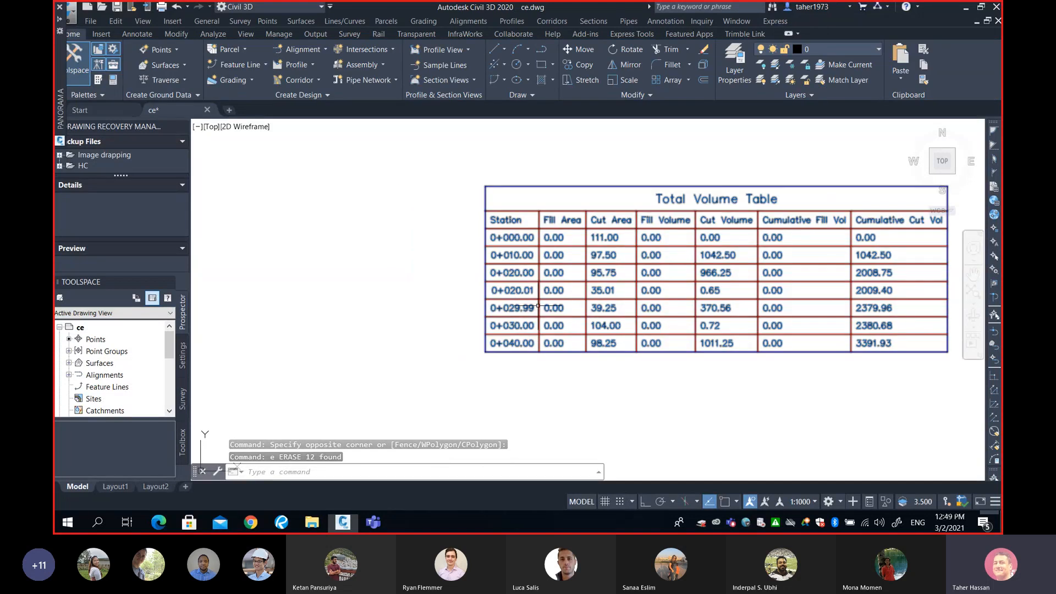
{"action": "mouse_move", "coordinate": [572, 315]}
{"action": "middle_mouse_down"}
{"action": "mouse_move", "coordinate": [485, 335]}
{"action": "mouse_move", "coordinate": [579, 313]}
{"action": "middle_mouse_up"}
{"action": "scroll", "coordinate": [511, 338], "scroll_direction": "up", "scroll_amount": 3}
{"action": "scroll", "coordinate": [486, 335], "scroll_direction": "up", "scroll_amount": 2}
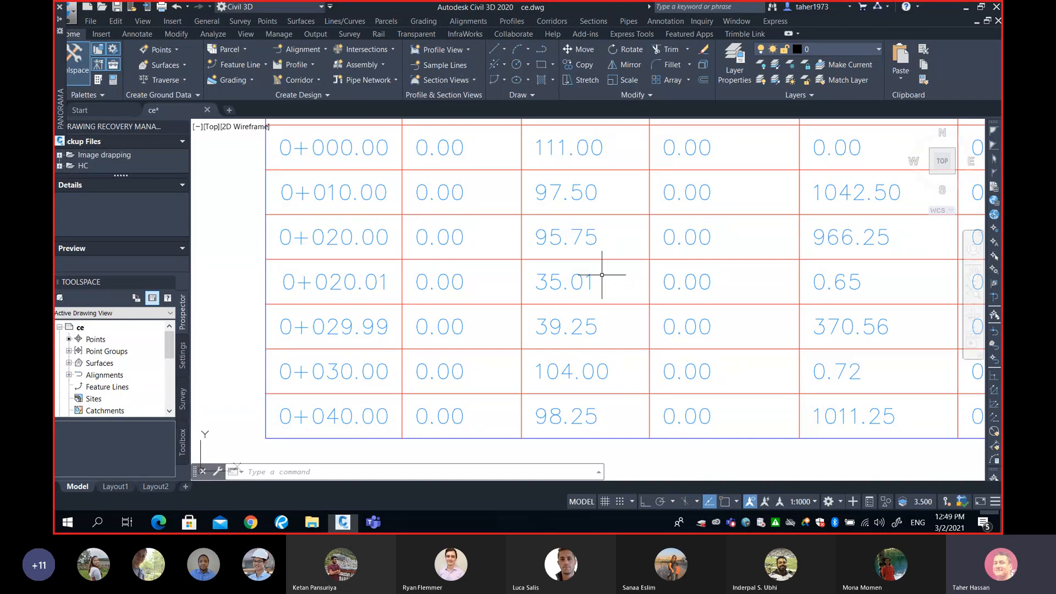
{"action": "type", "text": "REC"}
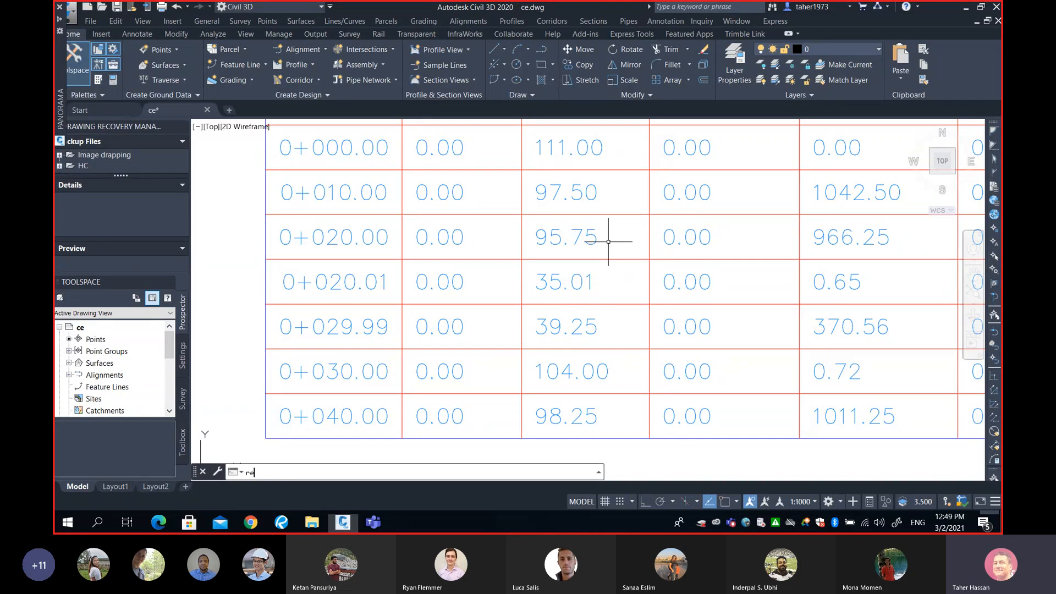
{"action": "key", "text": "Return"}
{"action": "left_click", "coordinate": [531, 225]}
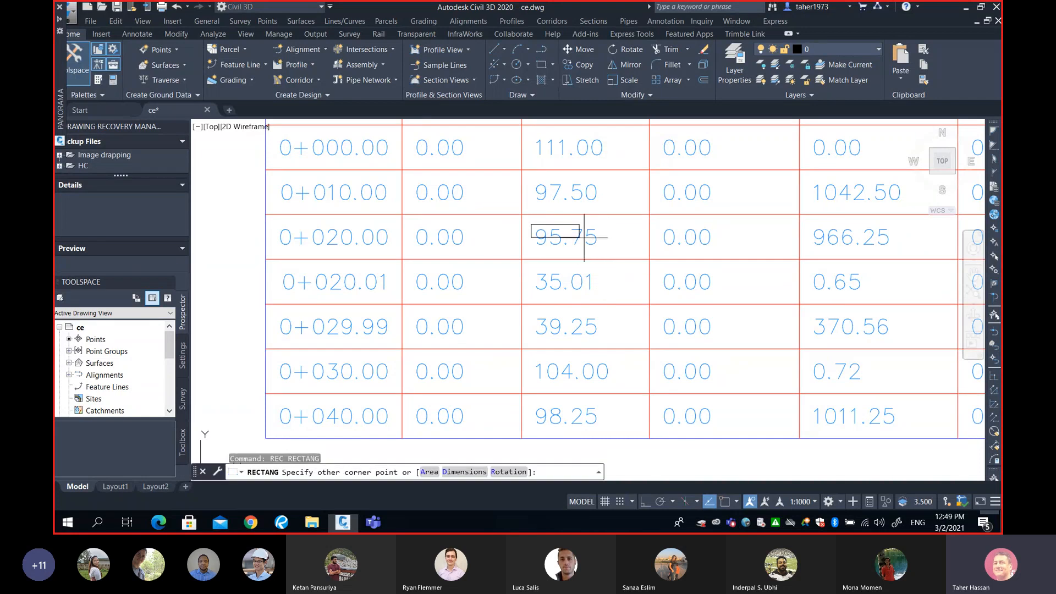
{"action": "left_click", "coordinate": [613, 251]}
{"action": "type", "text": "r"}
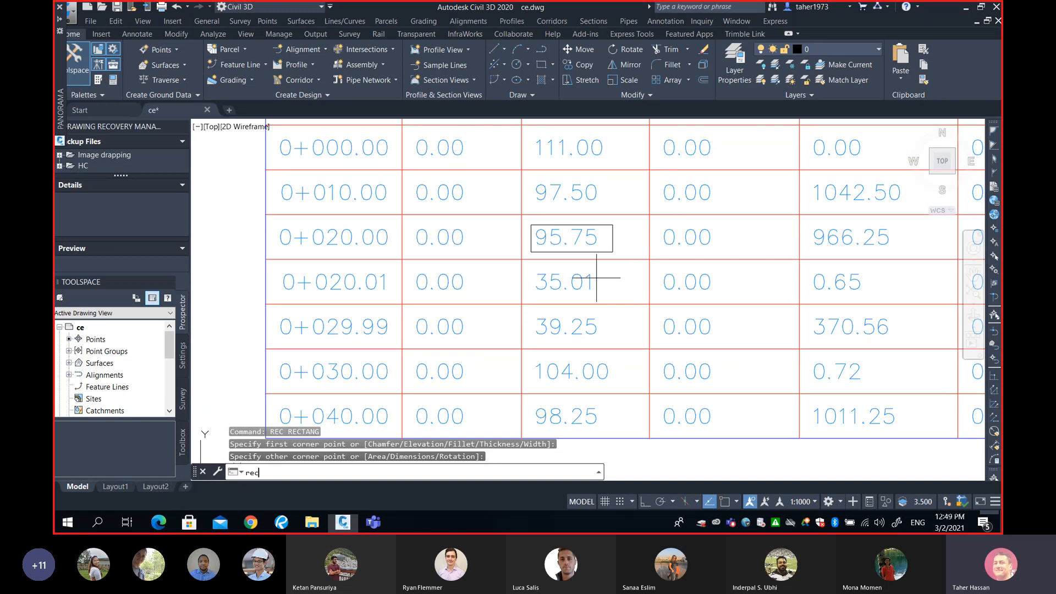
{"action": "type", "text": "ec"}
{"action": "key", "text": "Return"}
{"action": "left_click", "coordinate": [531, 360]}
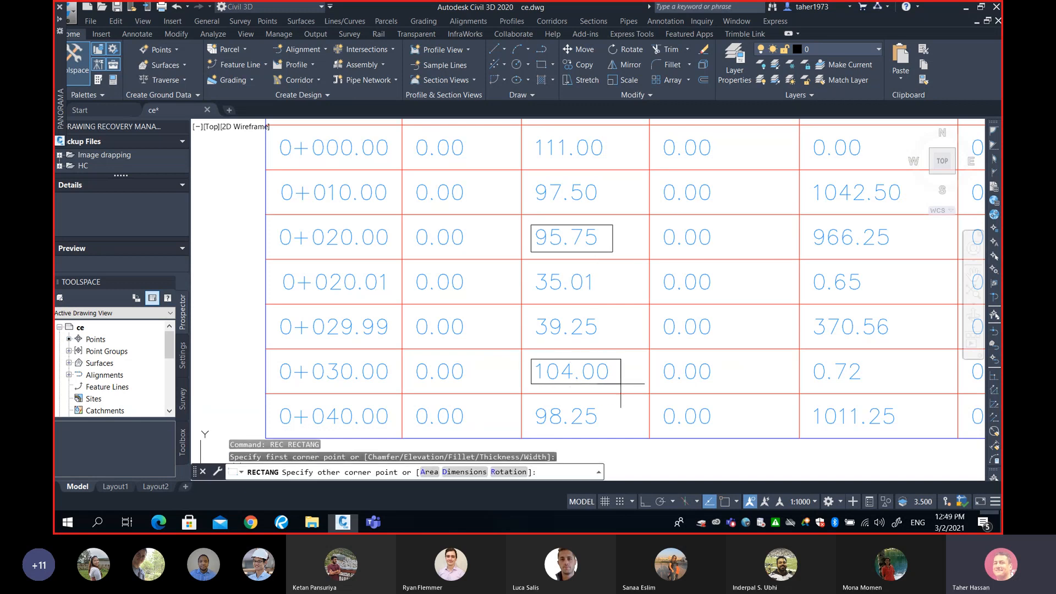
{"action": "left_click", "coordinate": [621, 384]}
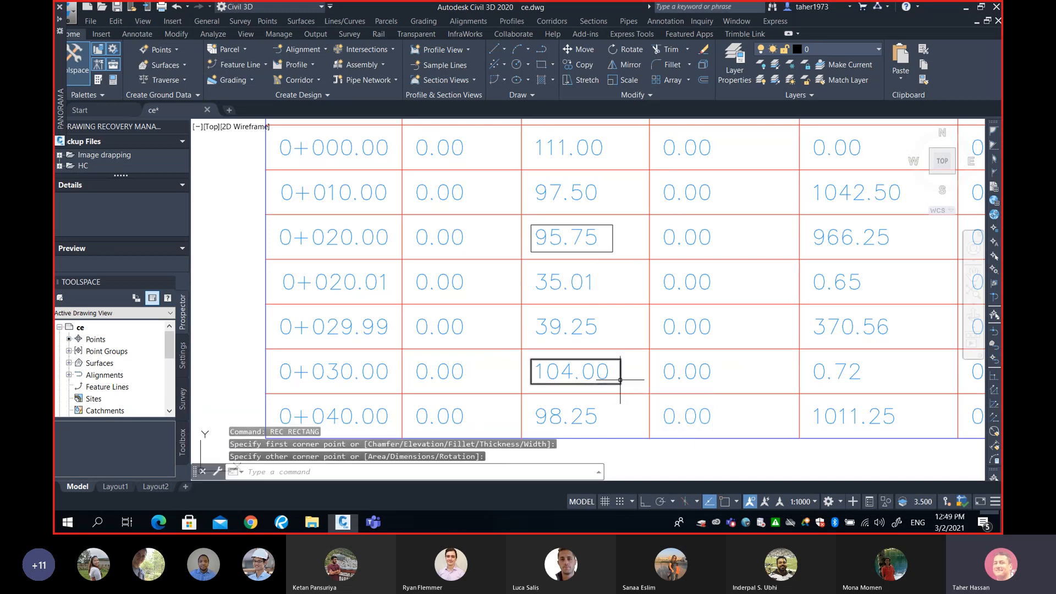
{"action": "left_click", "coordinate": [621, 381]}
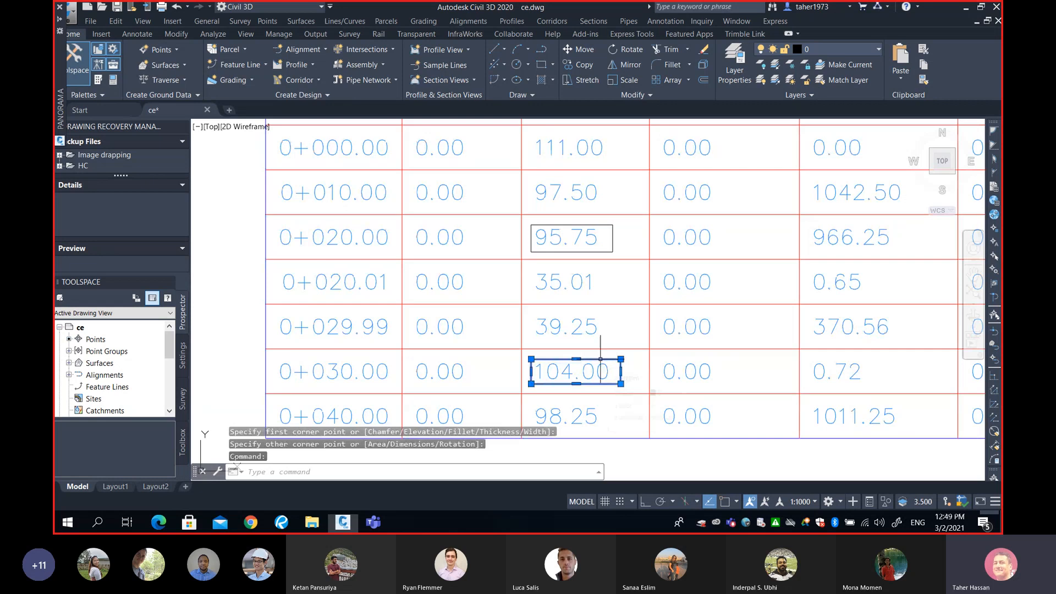
{"action": "type", "text": "e"}
{"action": "key", "text": "Return"}
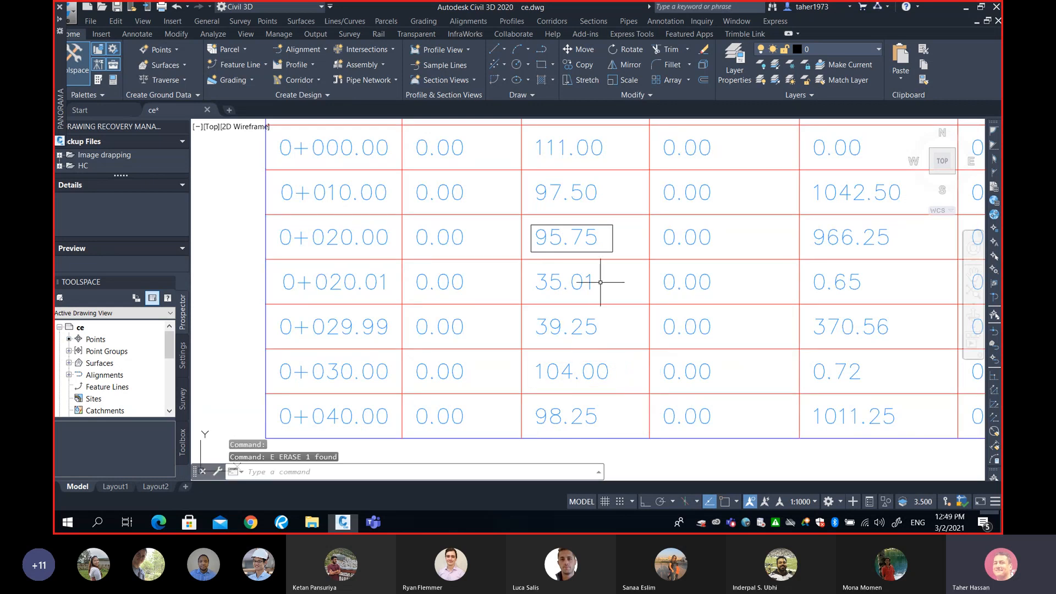
Draw rectangles around the 35.01 cut area and 0.65 cut volume values at station 0+020.01
{"action": "type", "text": "rec"}
{"action": "key", "text": "Return"}
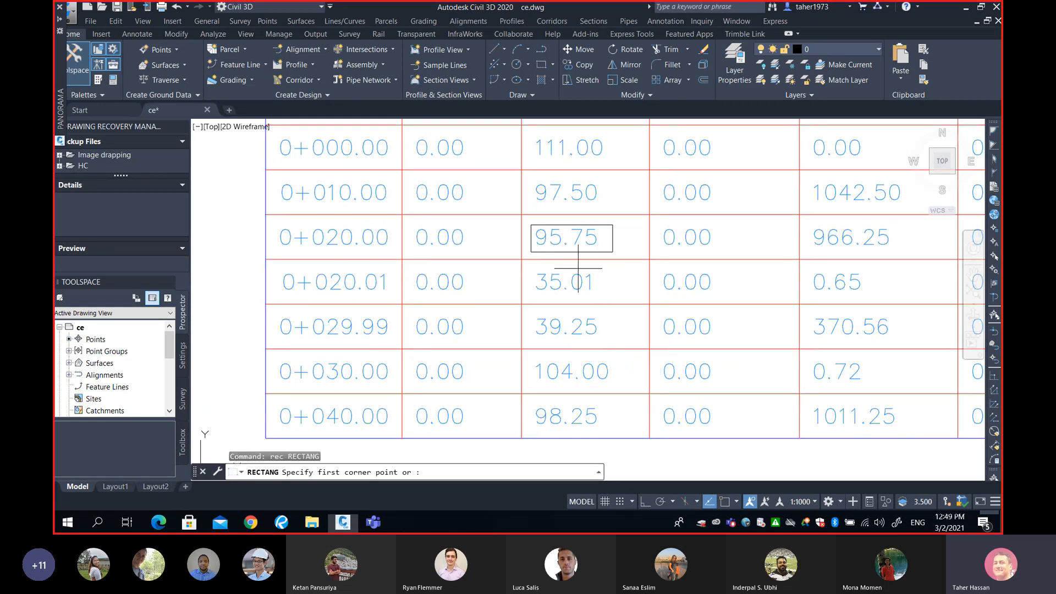
{"action": "left_click", "coordinate": [530, 264]}
{"action": "left_click", "coordinate": [596, 295]}
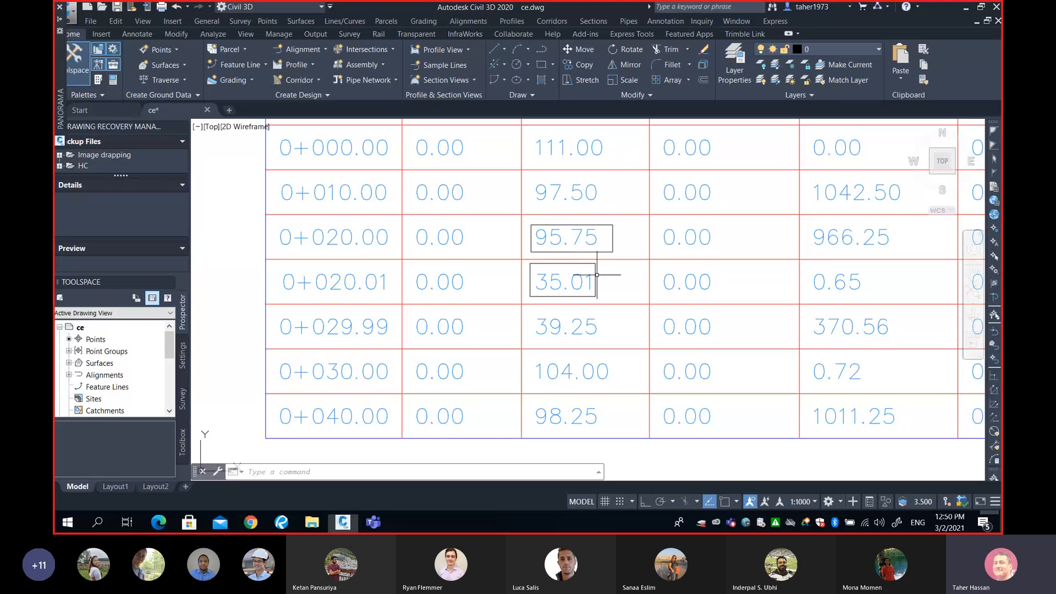
{"action": "type", "text": "REC"}
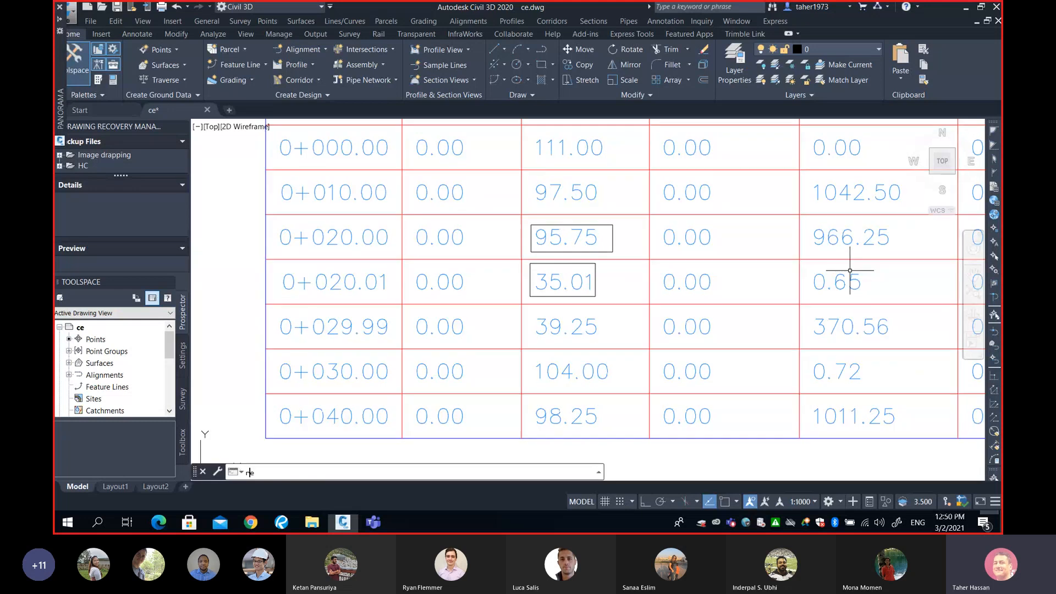
{"action": "key", "text": "Return"}
{"action": "left_click", "coordinate": [809, 262]}
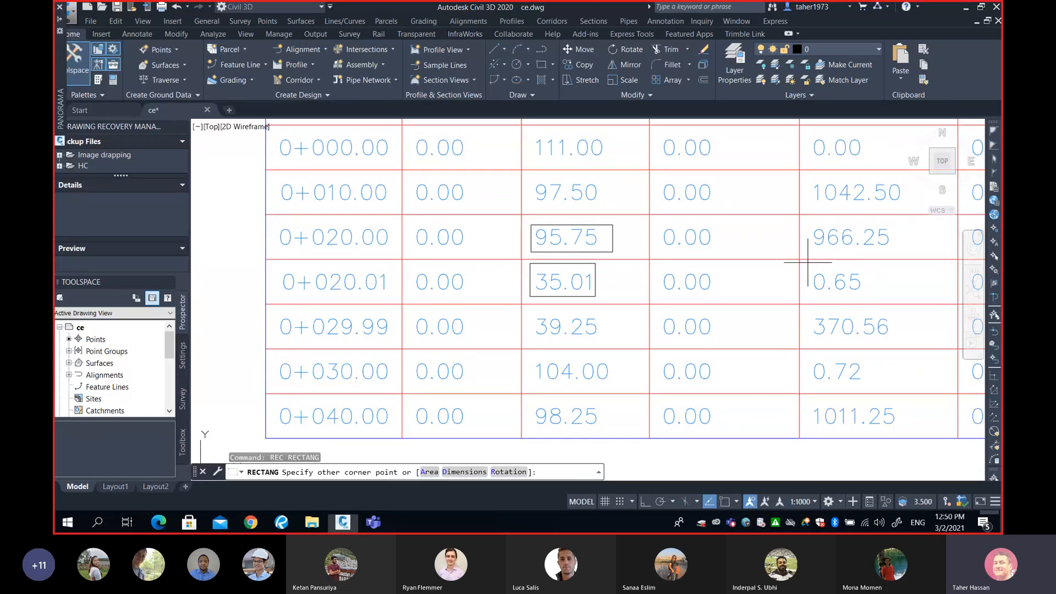
{"action": "left_click", "coordinate": [865, 296]}
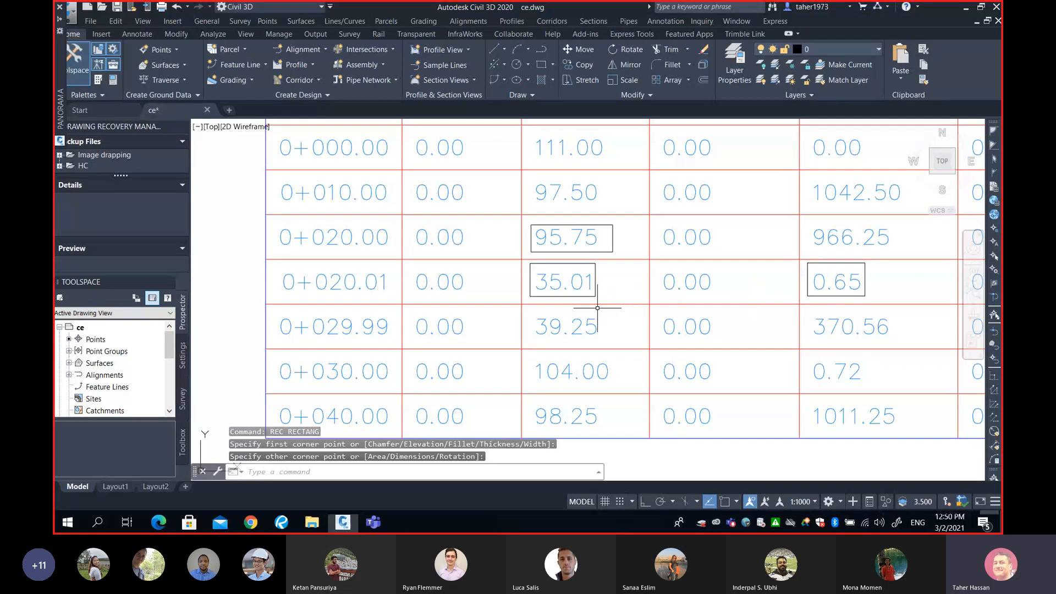
Draw a rectangle around the 39.25 cut area value at station 0+029.99 in the volume table
{"action": "type", "text": "rec"}
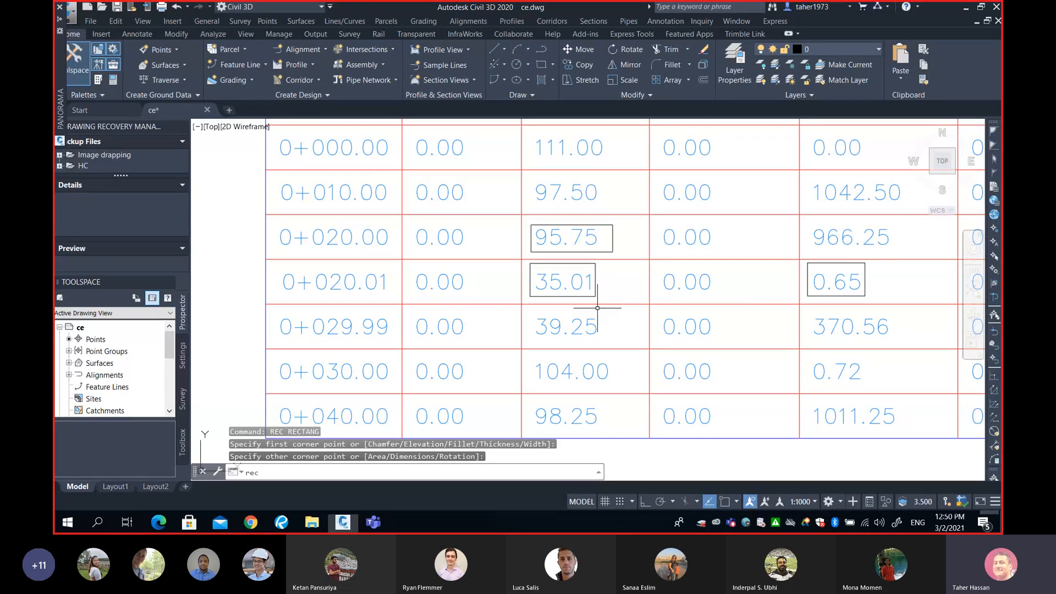
{"action": "key", "text": "Return"}
{"action": "left_click", "coordinate": [532, 313]}
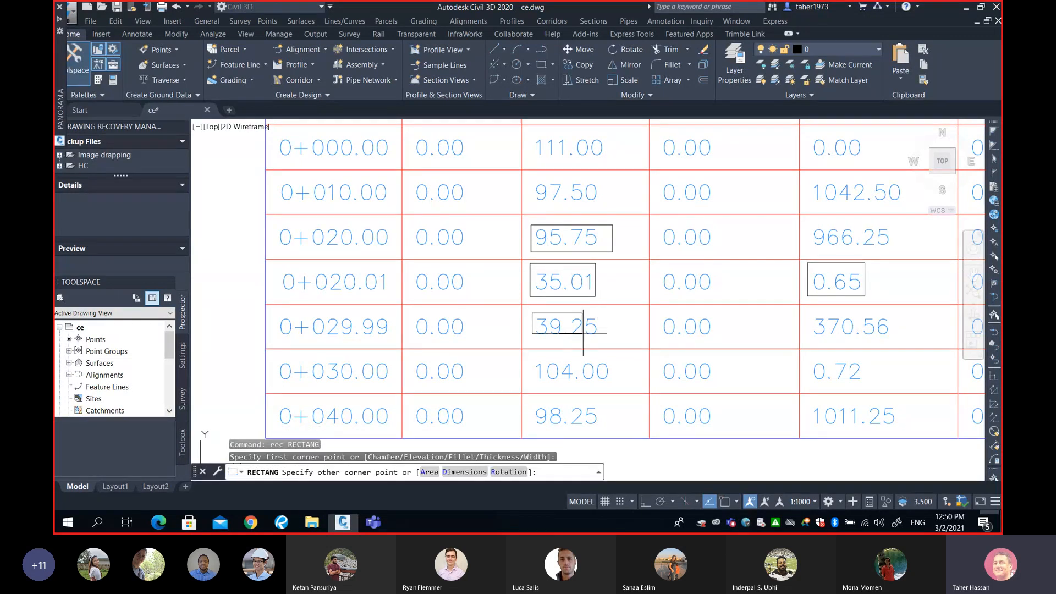
{"action": "left_click", "coordinate": [598, 343]}
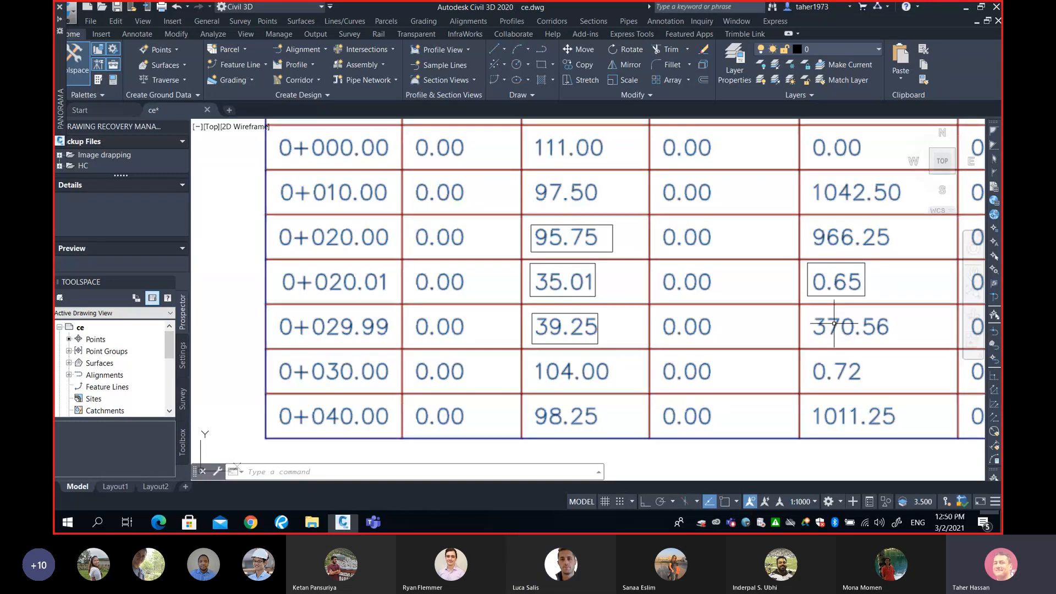
Compare the table's final cumulative cut volume with the hand-calculated total in the PDF and the Volumes Dashboard
{"action": "scroll", "coordinate": [834, 324], "scroll_direction": "down", "scroll_amount": 2}
{"action": "middle_click_drag", "start_coordinate": [852, 331], "coordinate": [362, 301]}
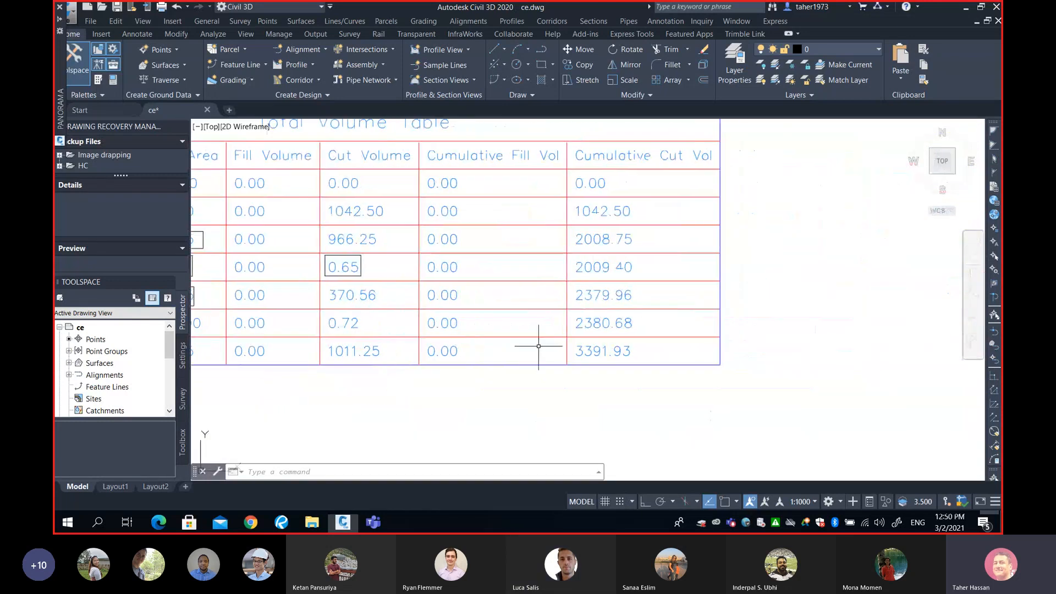
{"action": "middle_click_drag", "start_coordinate": [539, 346], "coordinate": [667, 344]}
{"action": "scroll", "coordinate": [671, 344], "scroll_direction": "up", "scroll_amount": 2}
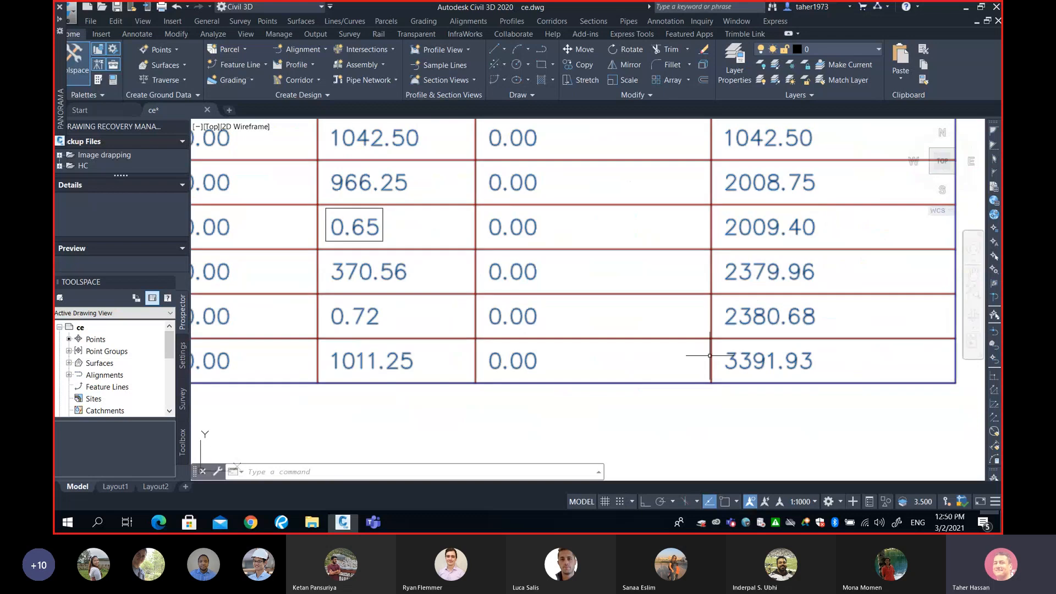
{"action": "scroll", "coordinate": [710, 356], "scroll_direction": "up", "scroll_amount": 2}
{"action": "scroll", "coordinate": [667, 337], "scroll_direction": "up", "scroll_amount": 2}
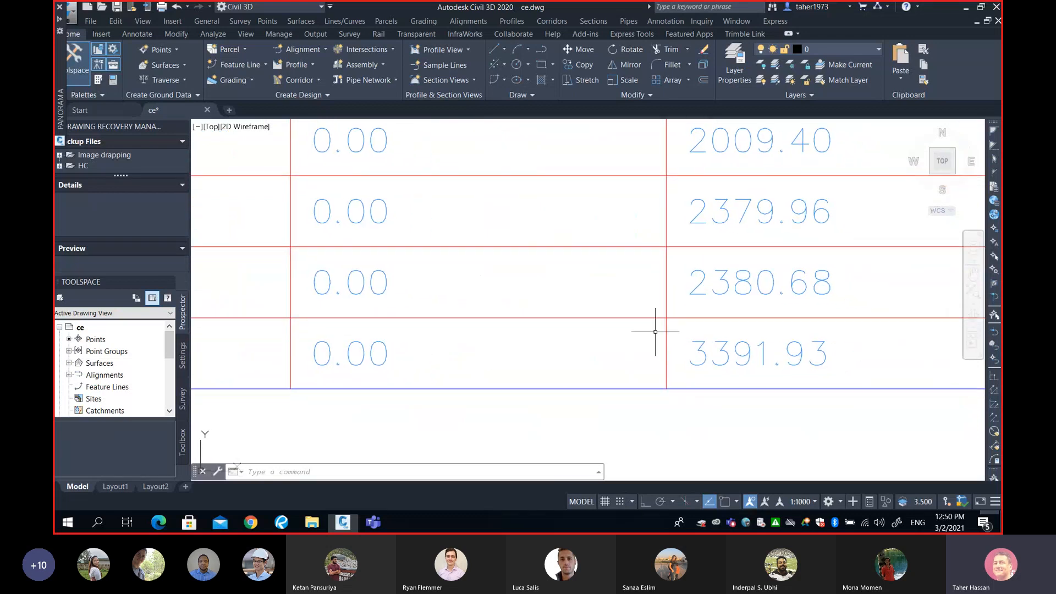
{"action": "mouse_move", "coordinate": [62, 24]}
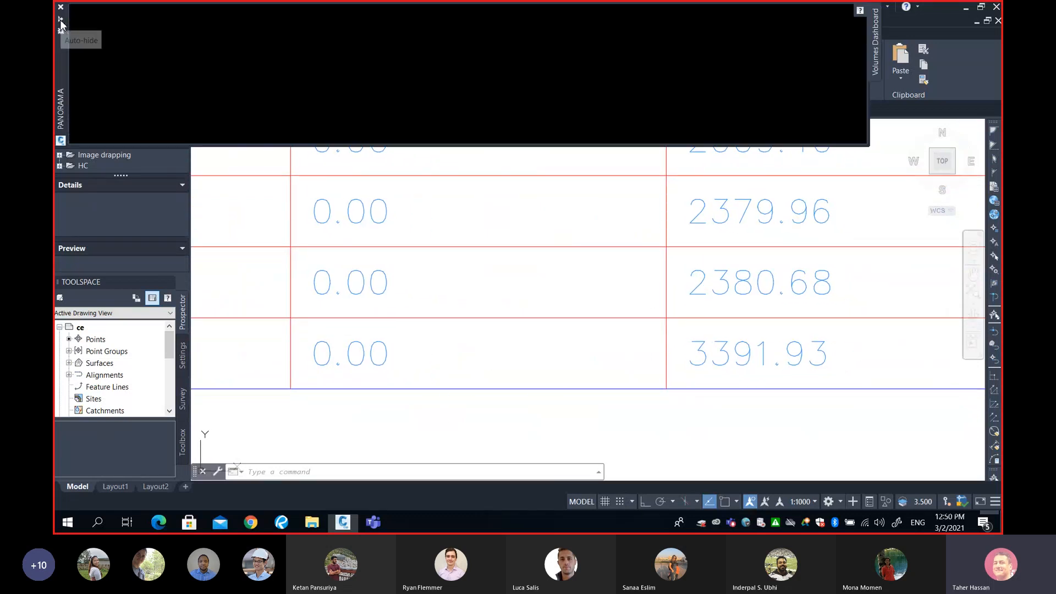
{"action": "left_click", "coordinate": [282, 523]}
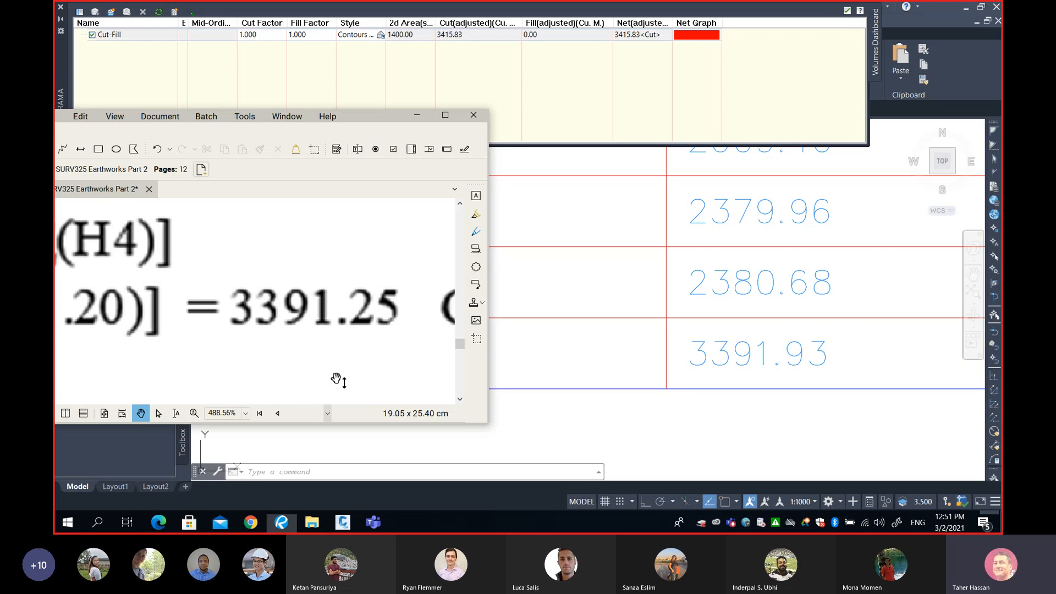
{"action": "left_click", "coordinate": [416, 116]}
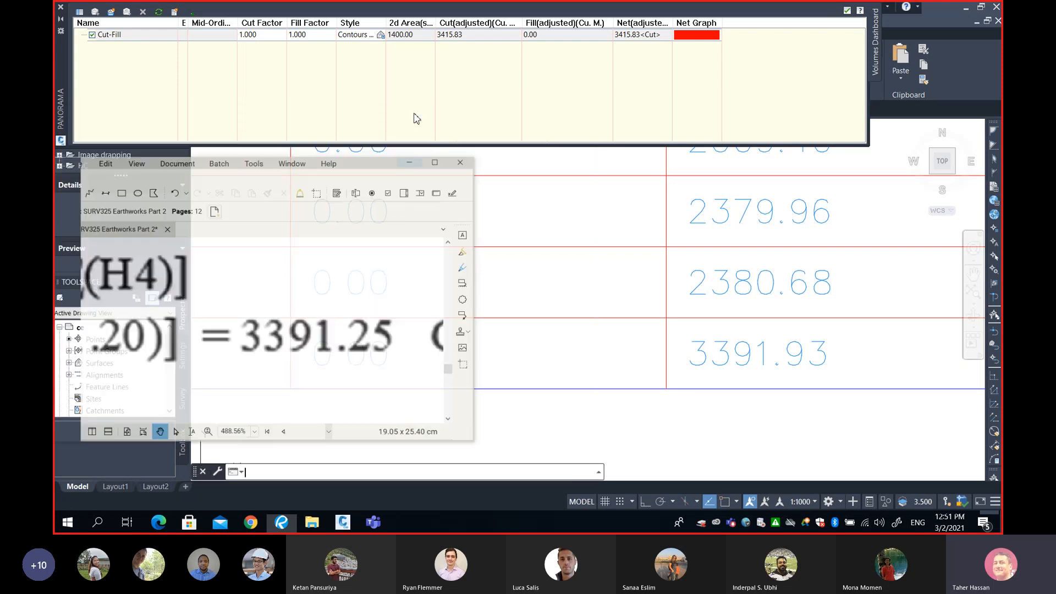
{"action": "scroll", "coordinate": [297, 282], "scroll_direction": "down", "scroll_amount": 6}
{"action": "middle_click_drag", "start_coordinate": [364, 291], "coordinate": [663, 334]}
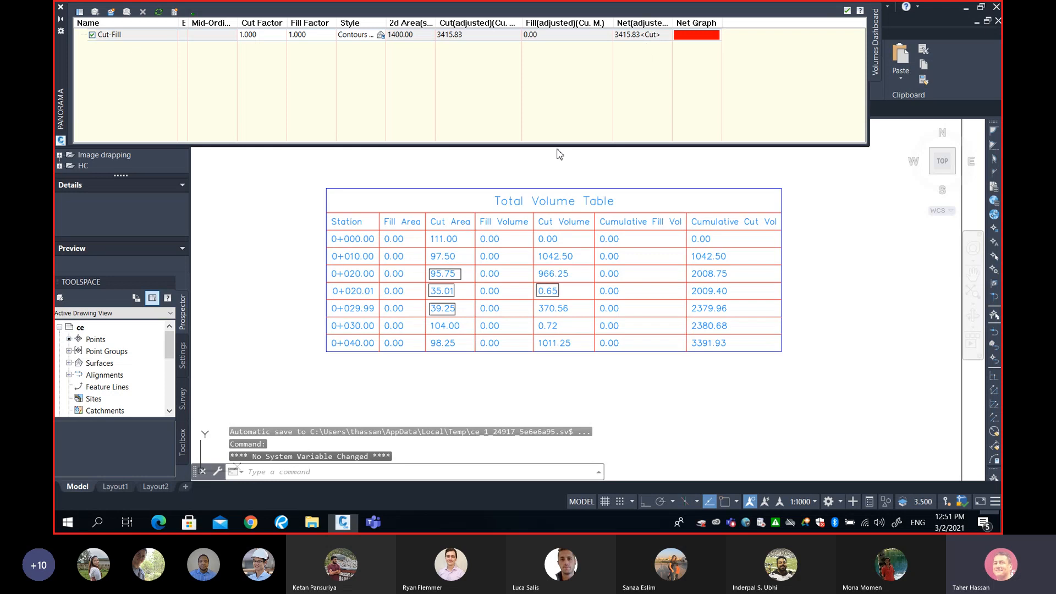
Examine the section views and the Total Volume Table across the drawing sheet
{"action": "scroll", "coordinate": [561, 263], "scroll_direction": "down", "scroll_amount": 6}
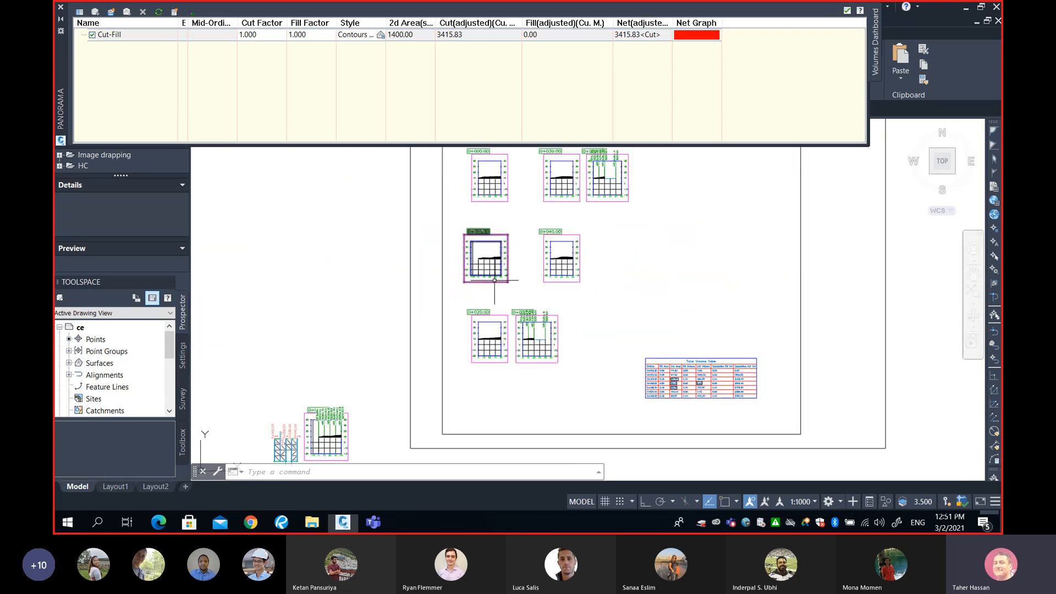
{"action": "scroll", "coordinate": [476, 292], "scroll_direction": "up", "scroll_amount": 6}
{"action": "scroll", "coordinate": [476, 291], "scroll_direction": "down", "scroll_amount": 5}
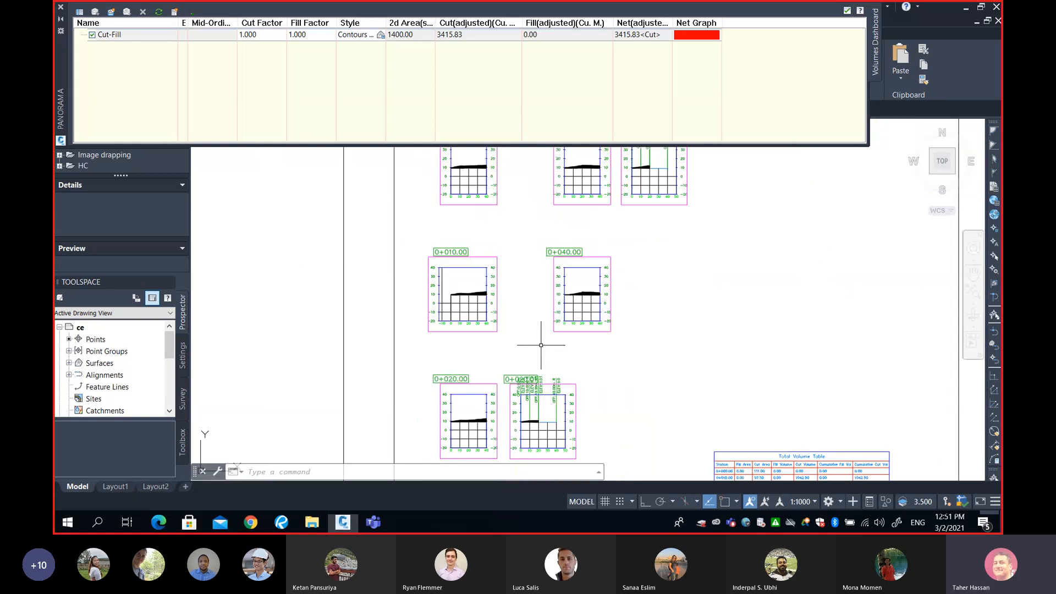
{"action": "scroll", "coordinate": [747, 420], "scroll_direction": "up", "scroll_amount": 6}
{"action": "middle_click_drag", "start_coordinate": [748, 420], "coordinate": [616, 380]}
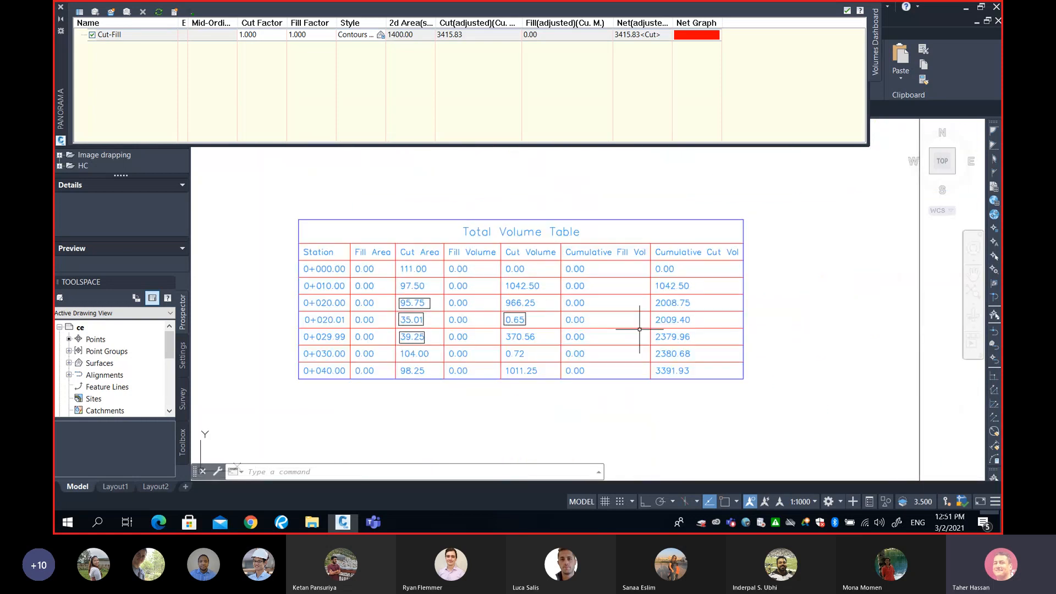
{"action": "scroll", "coordinate": [640, 329], "scroll_direction": "down", "scroll_amount": 2}
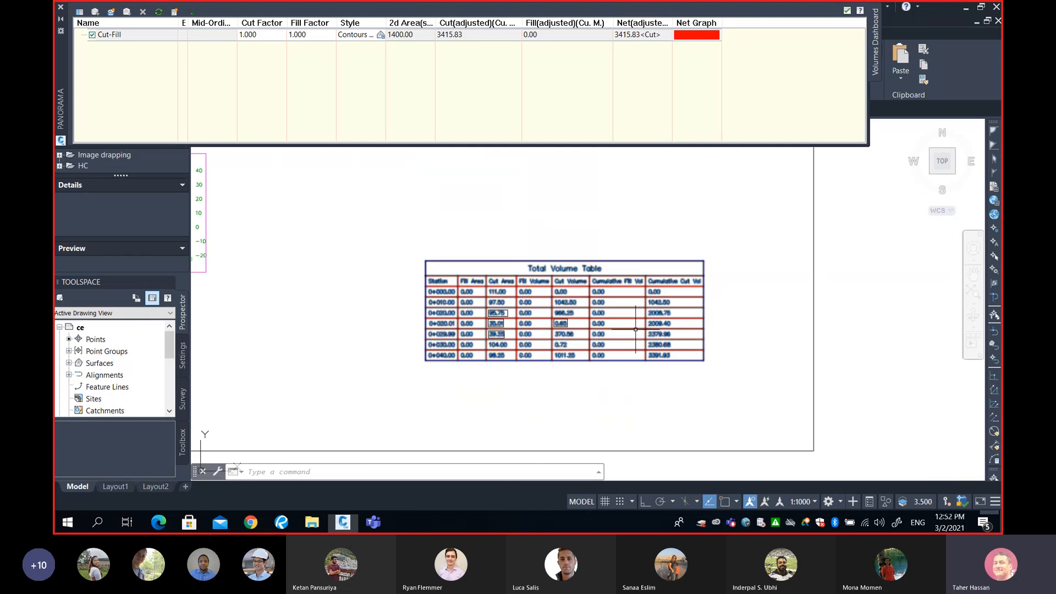
{"action": "scroll", "coordinate": [667, 343], "scroll_direction": "up", "scroll_amount": 2}
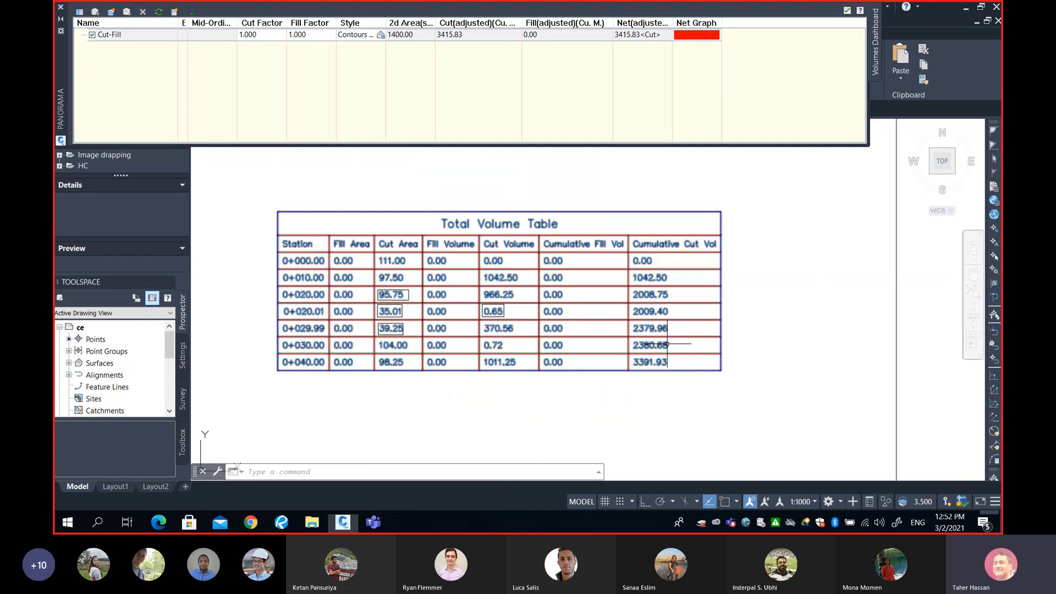
{"action": "scroll", "coordinate": [667, 344], "scroll_direction": "down", "scroll_amount": 4}
{"action": "middle_click_drag", "start_coordinate": [511, 268], "coordinate": [561, 292]}
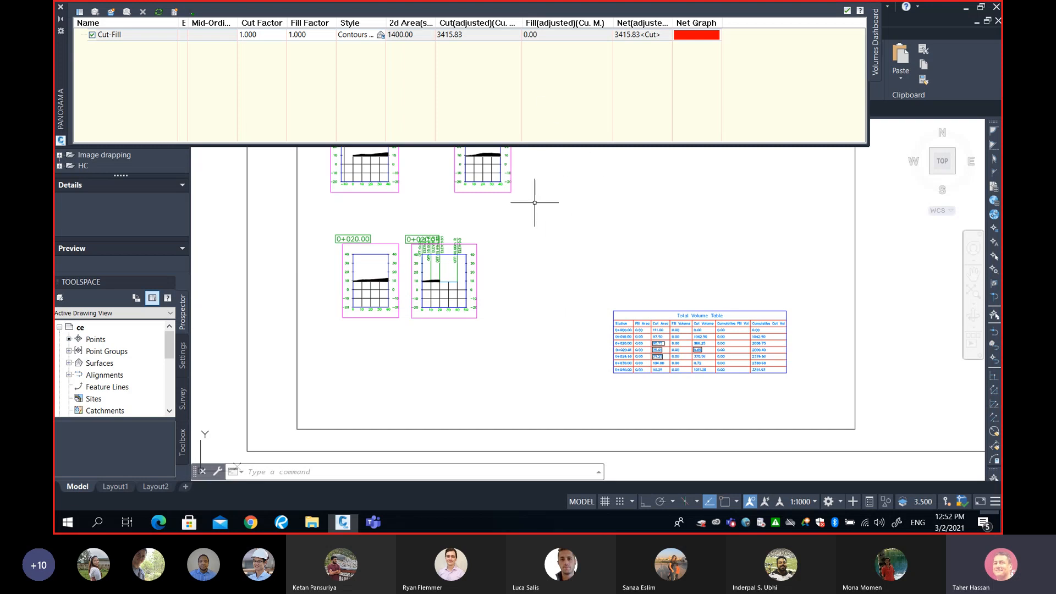
{"action": "mouse_move", "coordinate": [536, 205]}
{"action": "middle_mouse_down"}
{"action": "mouse_move", "coordinate": [588, 226]}
{"action": "mouse_move", "coordinate": [597, 259]}
{"action": "mouse_move", "coordinate": [562, 305]}
{"action": "middle_mouse_up"}
{"action": "scroll", "coordinate": [611, 259], "scroll_direction": "down", "scroll_amount": 1}
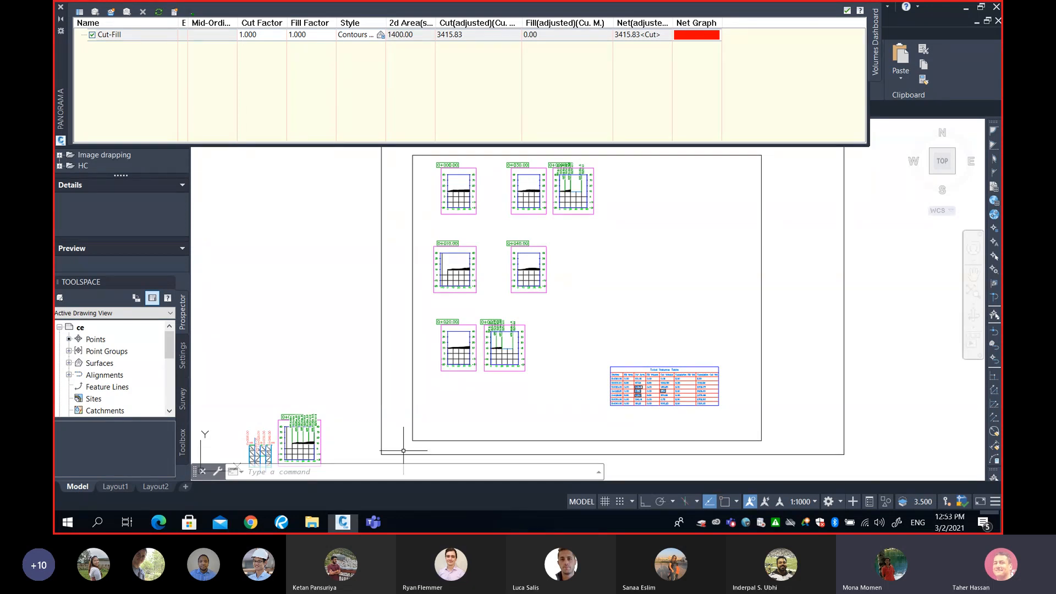
{"action": "mouse_move", "coordinate": [378, 528]}
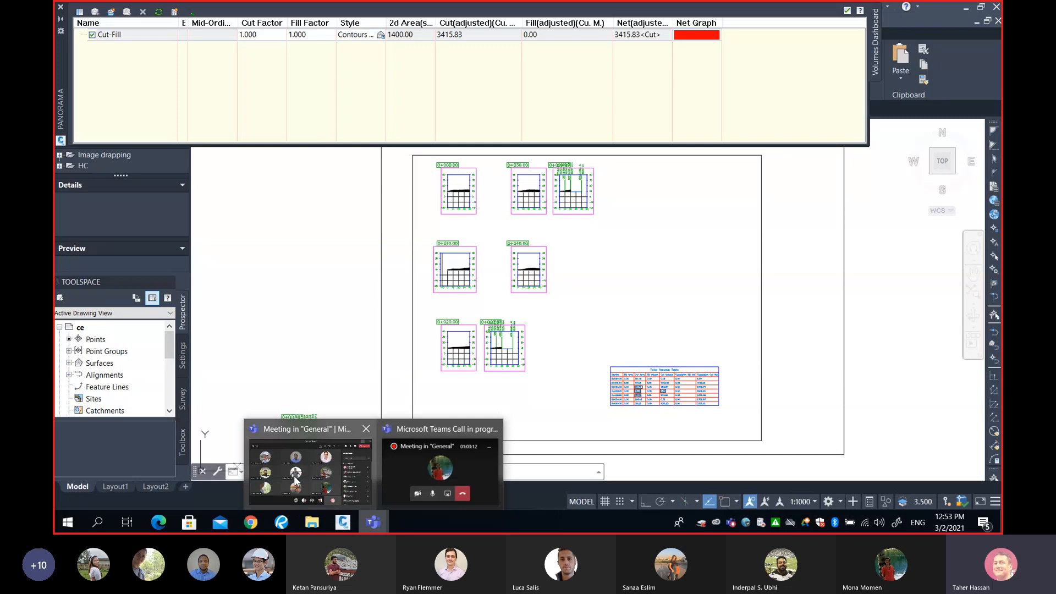
{"action": "left_click", "coordinate": [309, 467]}
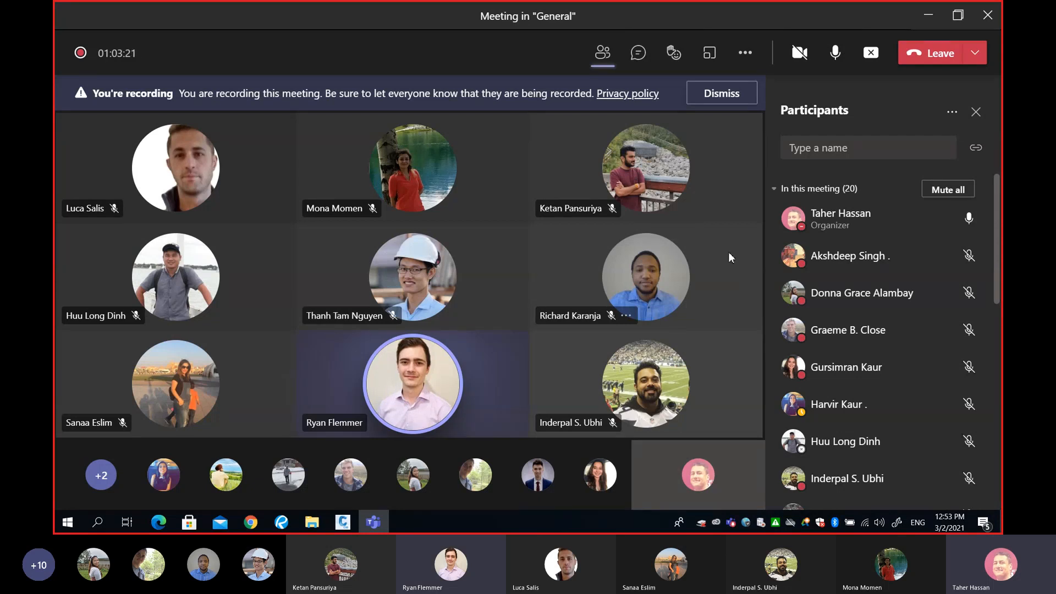
{"action": "left_click", "coordinate": [925, 17]}
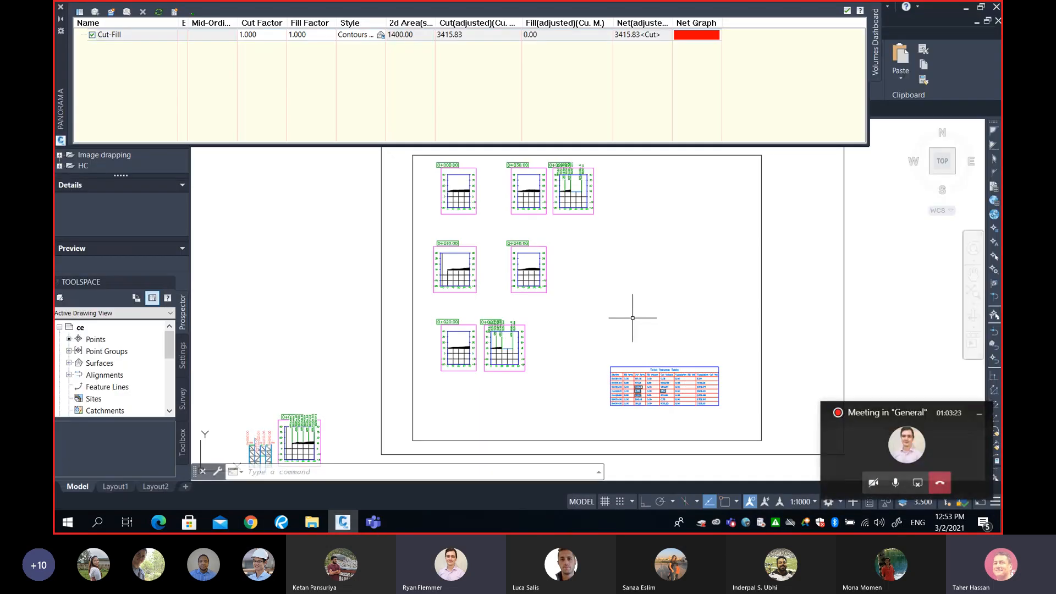
Zoom in on the Total Volume Table to review the highlighted cut area and volume values
{"action": "scroll", "coordinate": [696, 380], "scroll_direction": "up", "scroll_amount": 3}
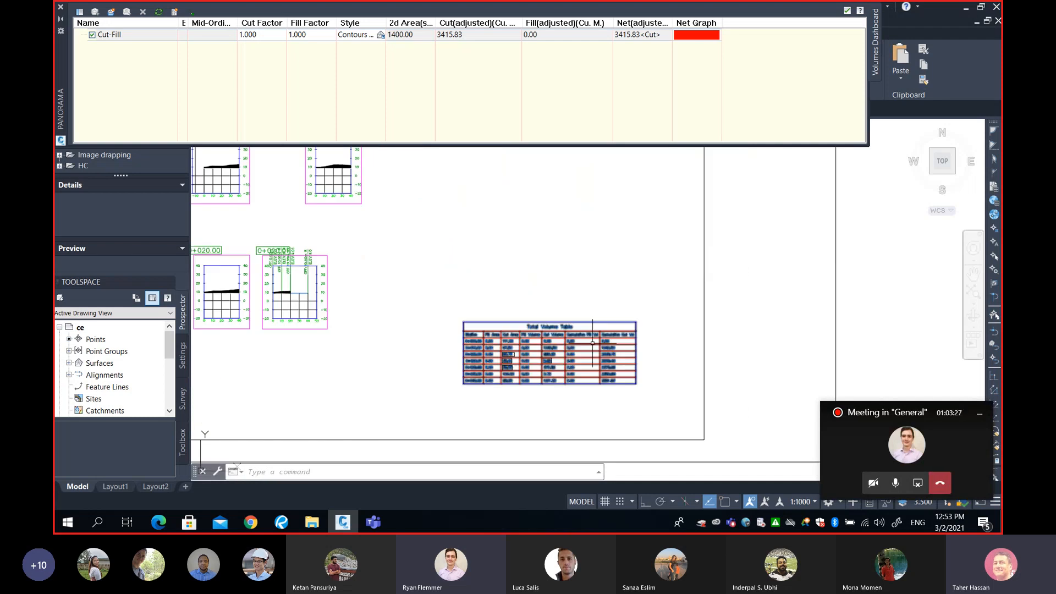
{"action": "scroll", "coordinate": [593, 341], "scroll_direction": "up", "scroll_amount": 2}
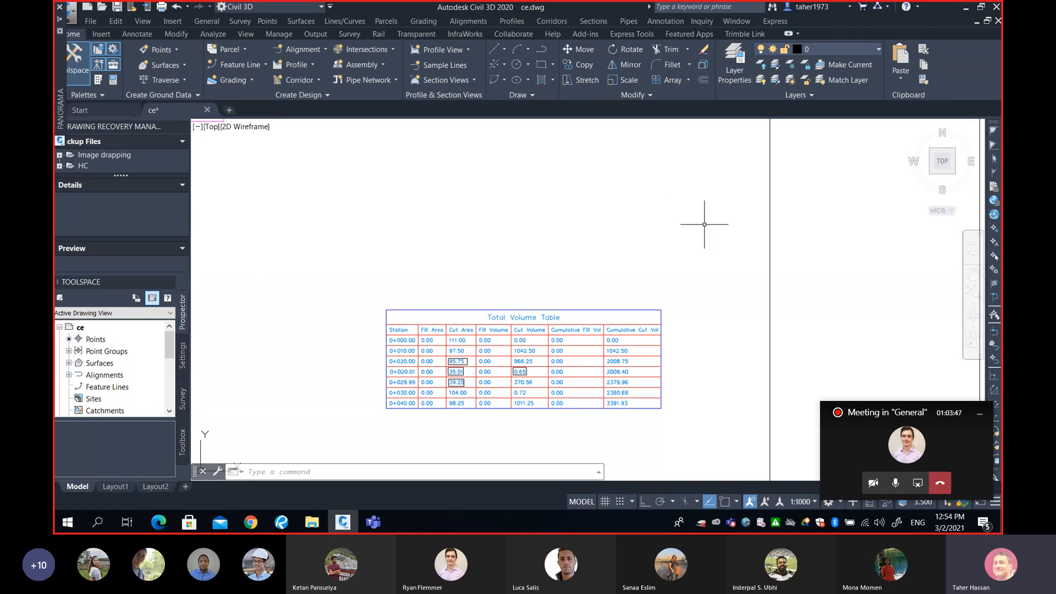
{"action": "scroll", "coordinate": [506, 341], "scroll_direction": "up", "scroll_amount": 5}
{"action": "middle_click_drag", "start_coordinate": [507, 341], "coordinate": [490, 244]}
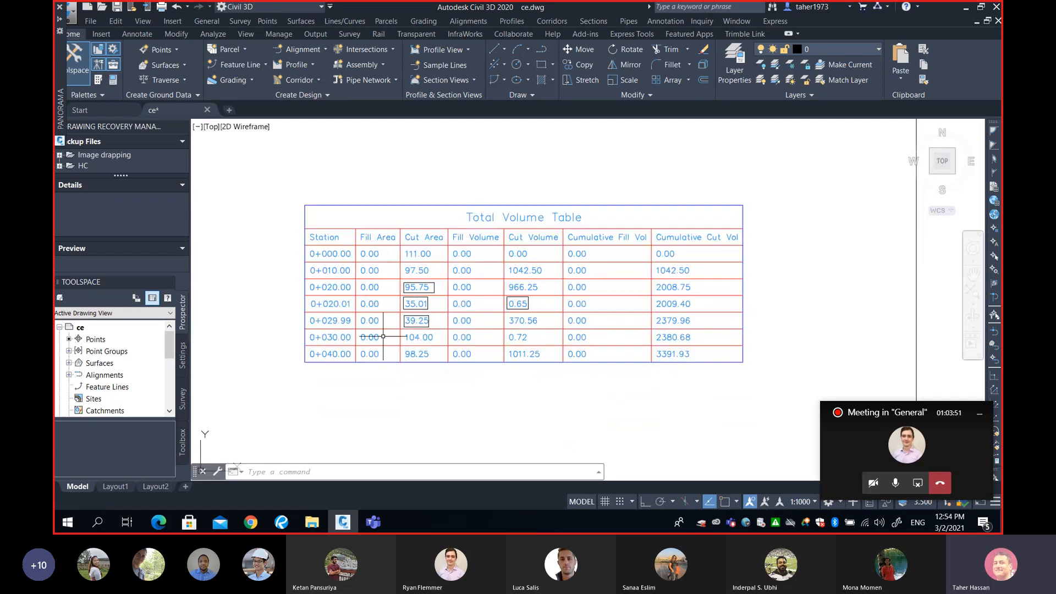
{"action": "scroll", "coordinate": [423, 325], "scroll_direction": "up", "scroll_amount": 3}
{"action": "middle_click_drag", "start_coordinate": [423, 325], "coordinate": [422, 335]}
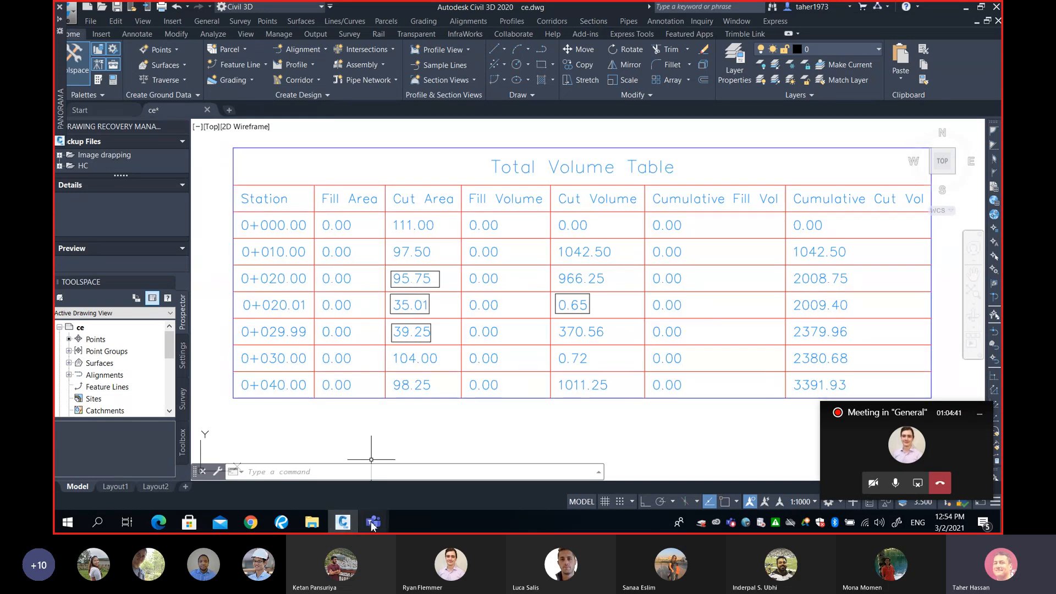
{"action": "key", "text": "alt+Tab"}
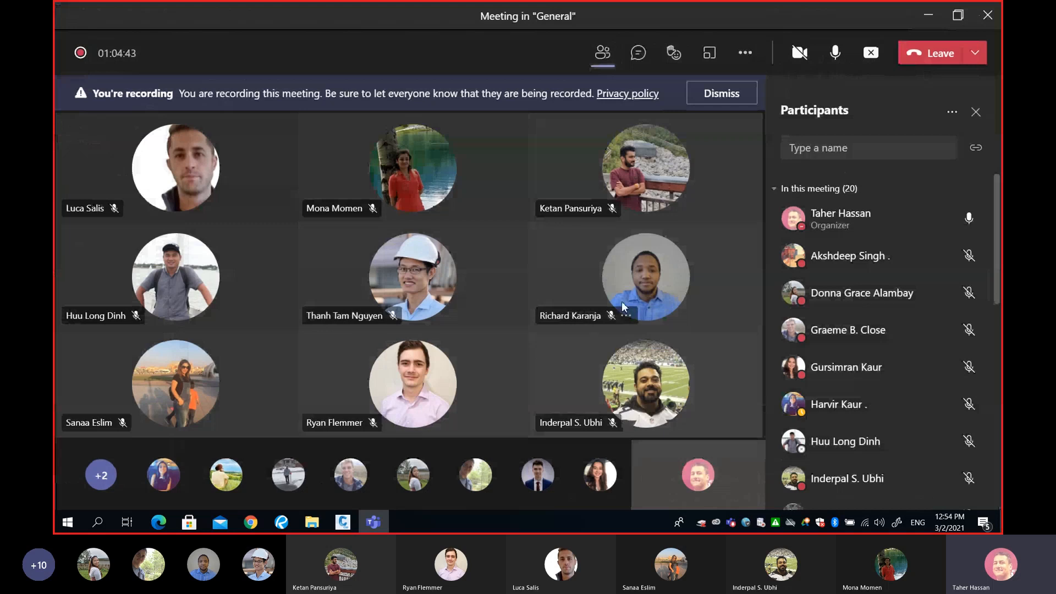